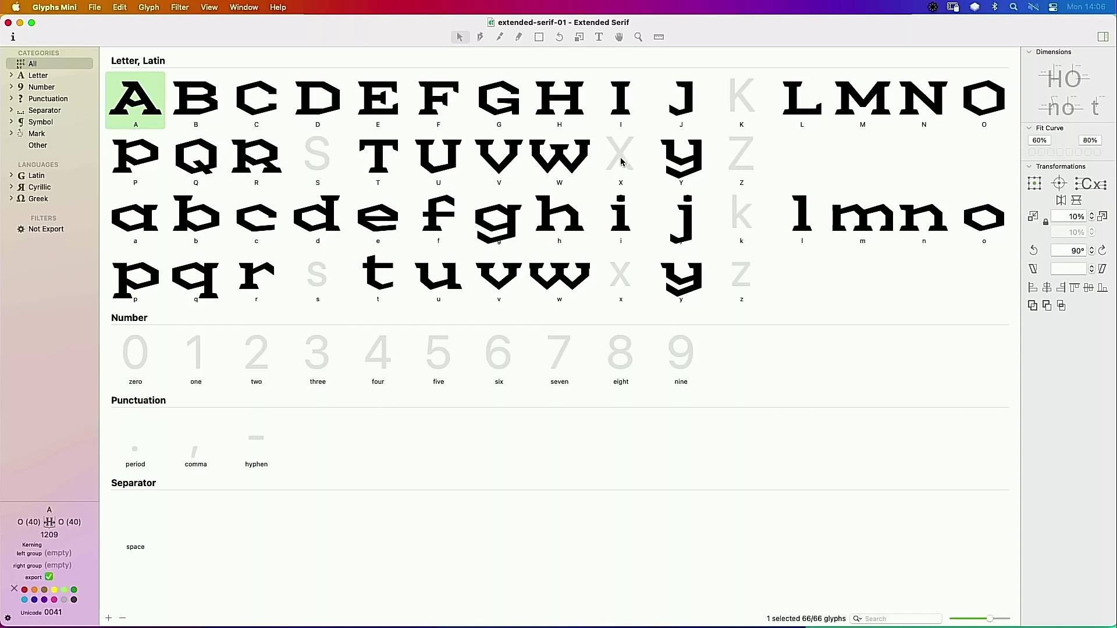
Step: Open the empty X glyph for editing and insert a V in front of it
double_click(621, 162)
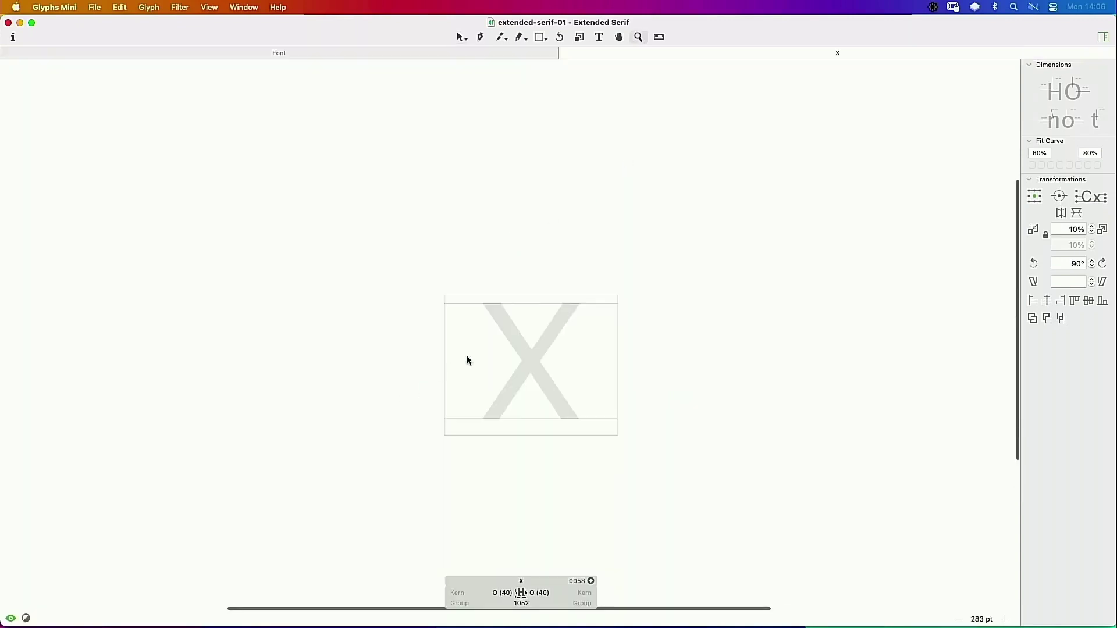
scroll(623, 294, down, 5)
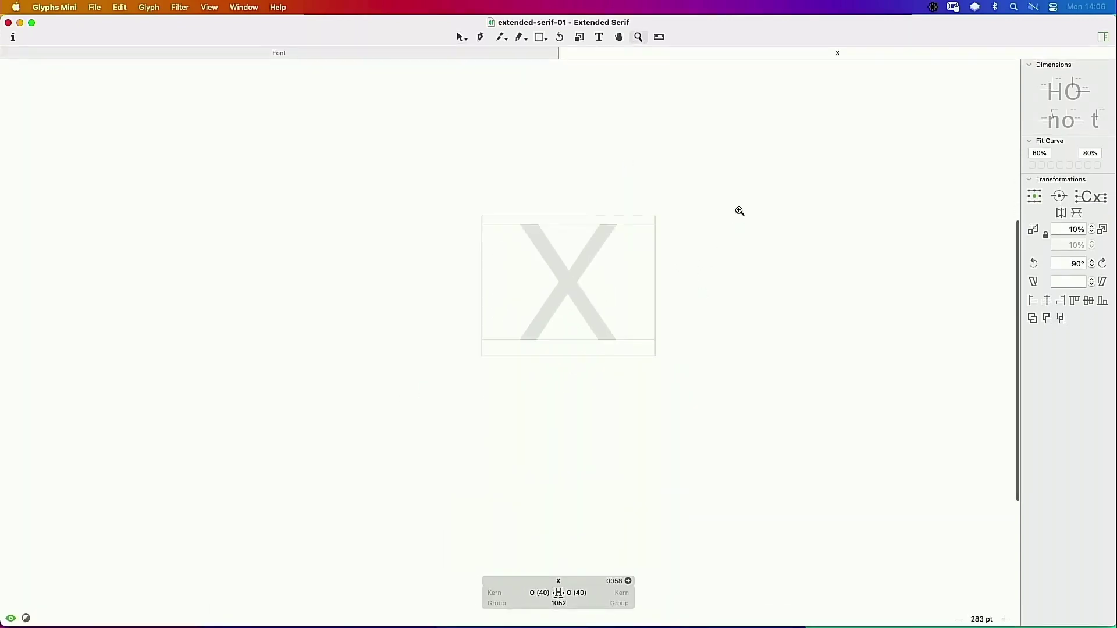
key(super+plus)
text(t)
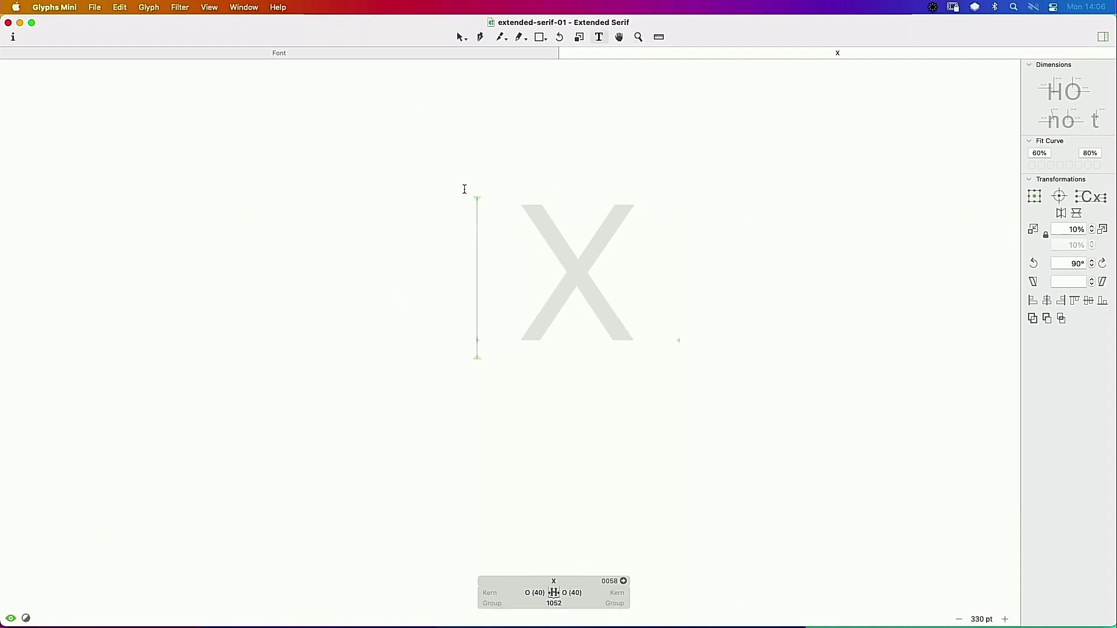
text(V)
key(Escape)
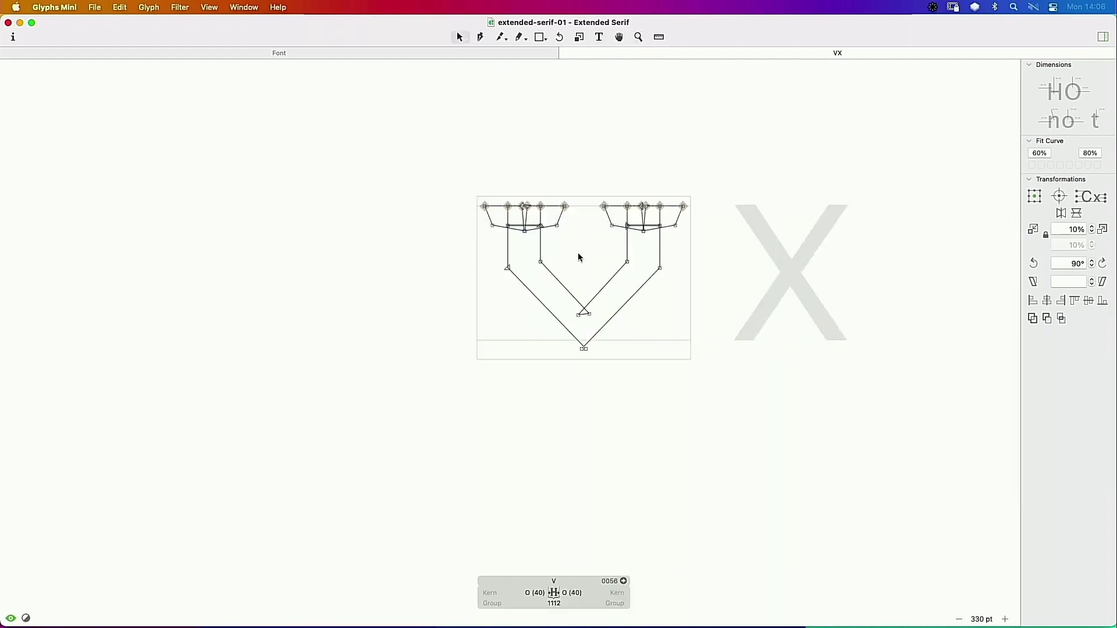
Step: Copy all of the V's outlines and paste them into the X glyph
key(super+a)
key(super+c)
double_click(770, 239)
key(super+v)
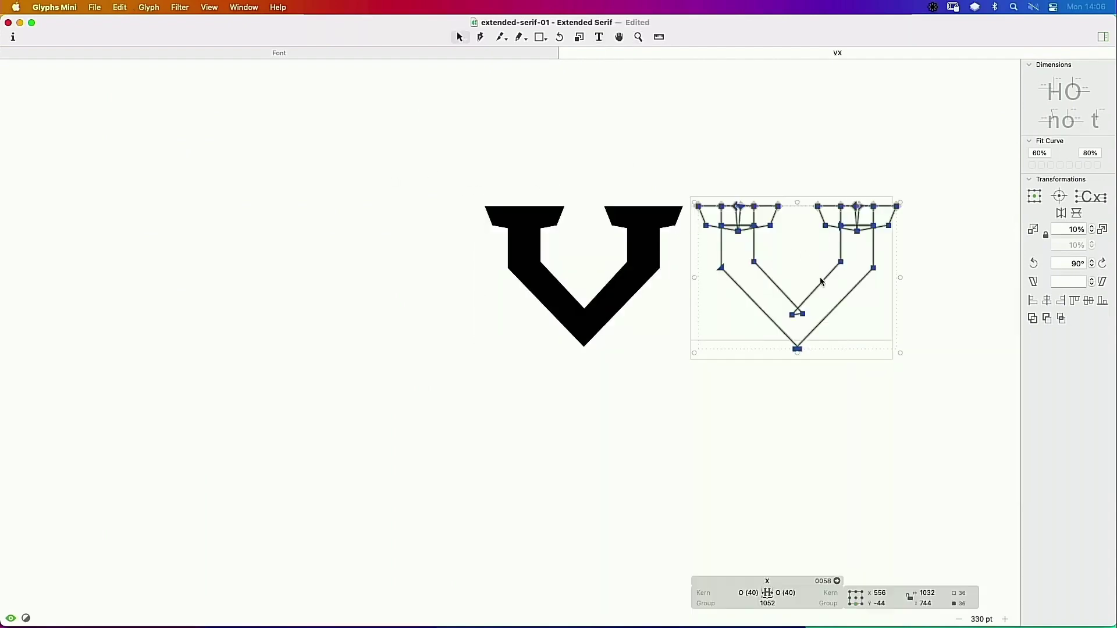
scroll(815, 308, right, 3)
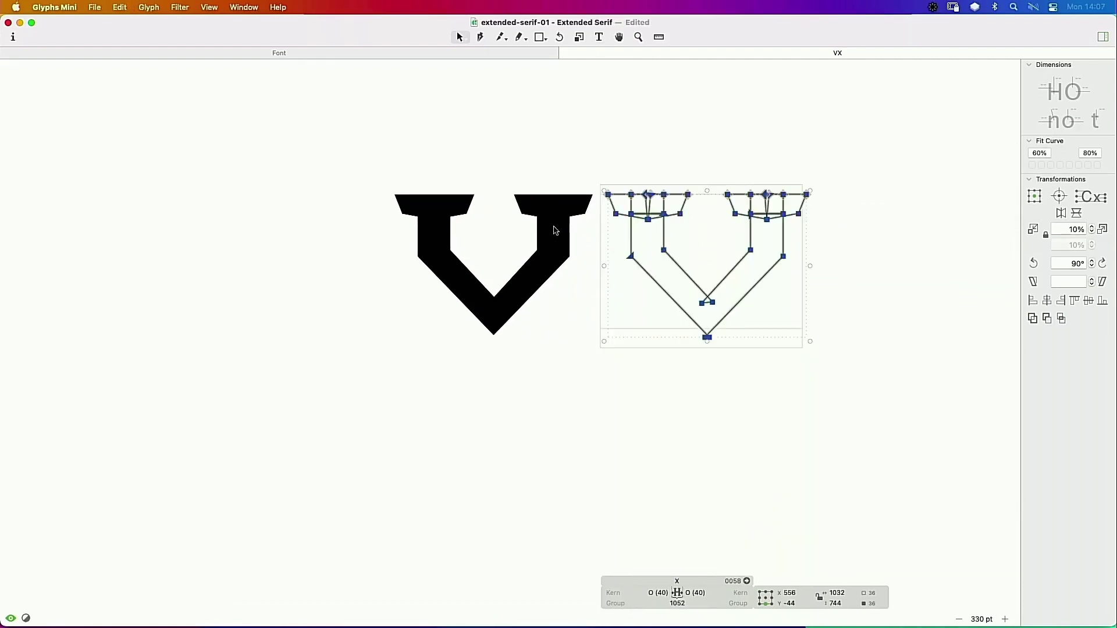
Step: Raise all diagonal nodes below the serifs in the X glyph by 100 units, keeping the serifs in place
drag(613, 246, 811, 357)
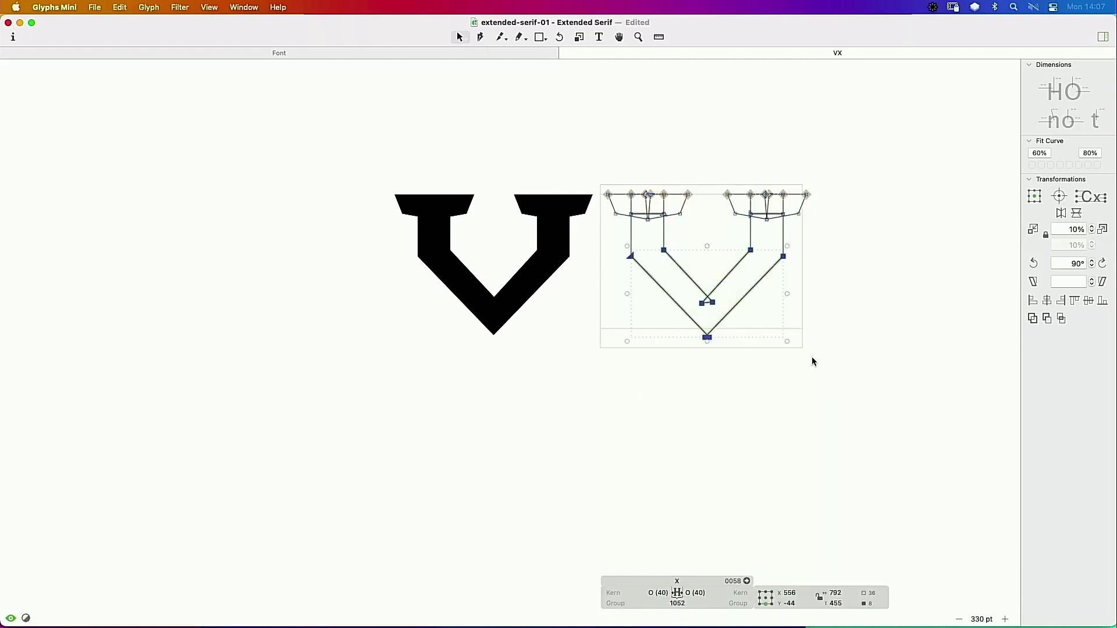
key(shift+Up)
key(shift+Up)
key(shift+Up)
key(shift+Up)
key(shift+Up)
key(shift+Up)
key(shift+Up)
key(shift+Up)
key(shift+Up)
key(shift+Up)
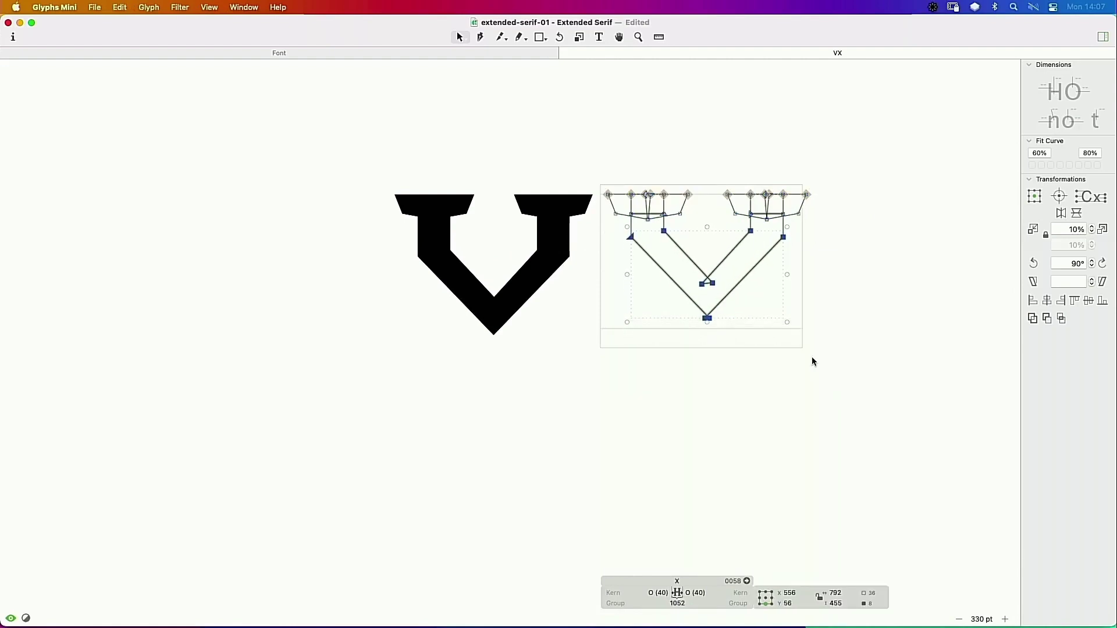
key(space)
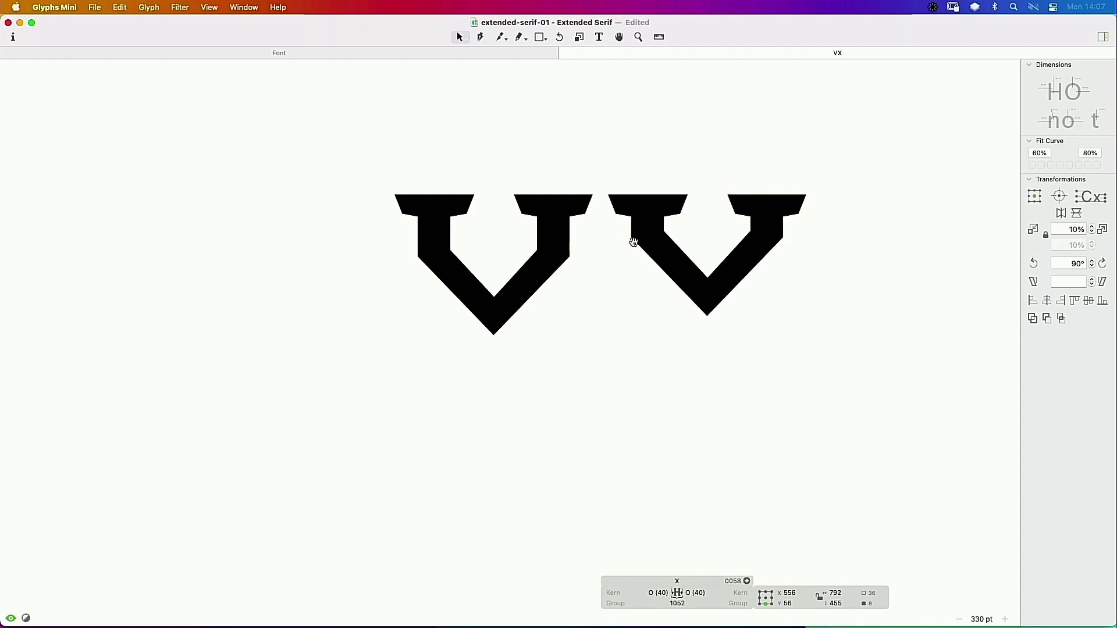
drag(883, 149, 599, 343)
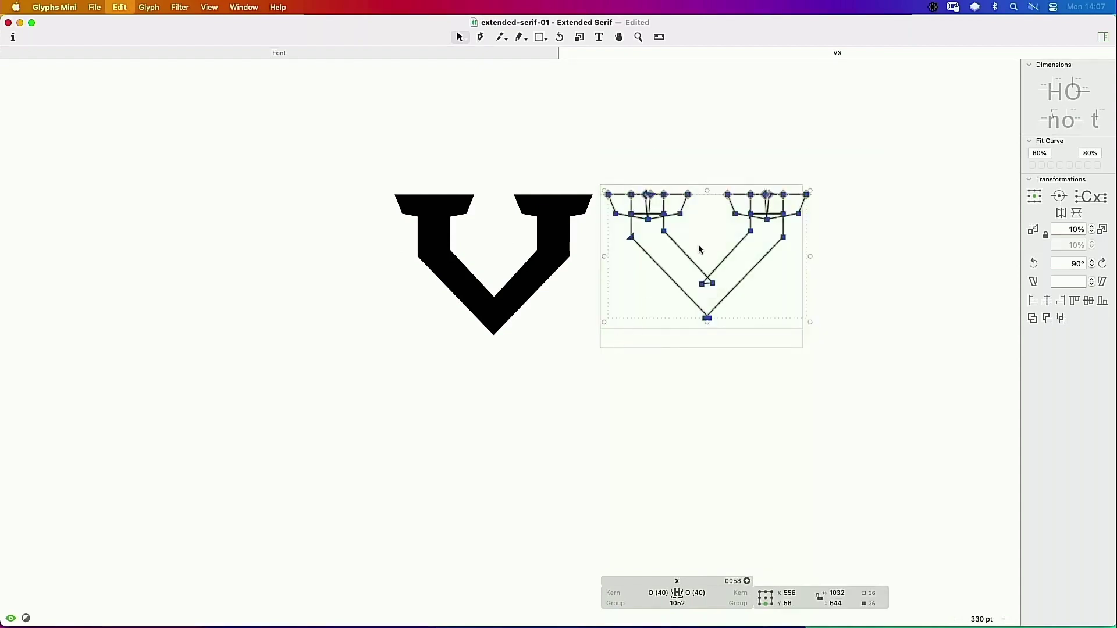
key(super+v)
click(1076, 214)
click(1077, 214)
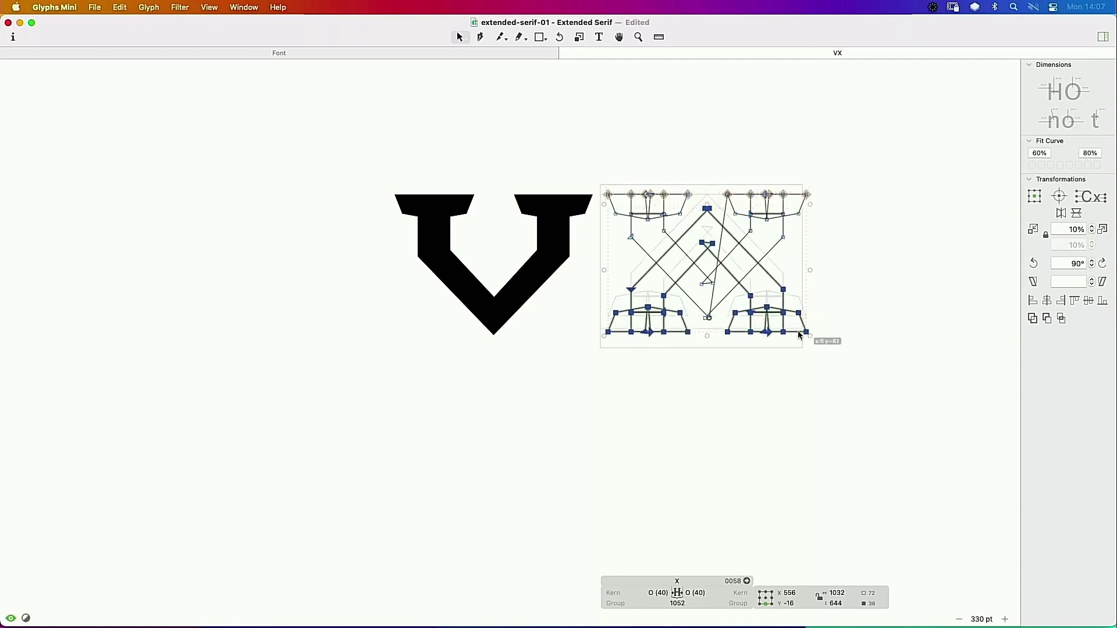
key(Delete)
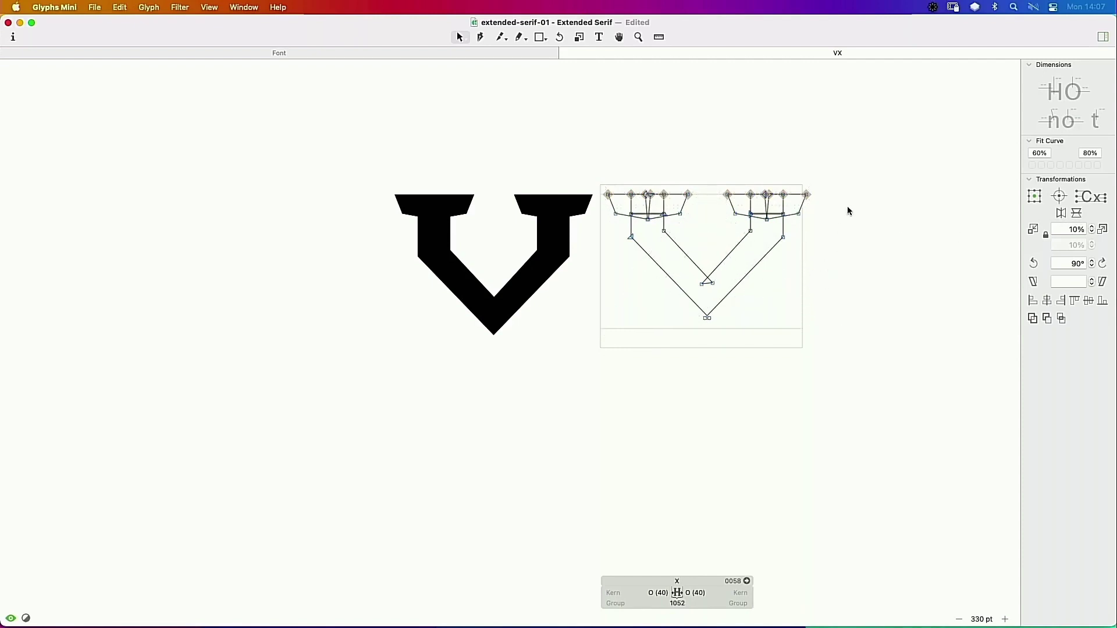
Step: Merge the overlapping shapes of the right serif in the X glyph and delete the leftover node inside it
key(super+space)
drag(864, 148, 523, 330)
double_click(779, 231)
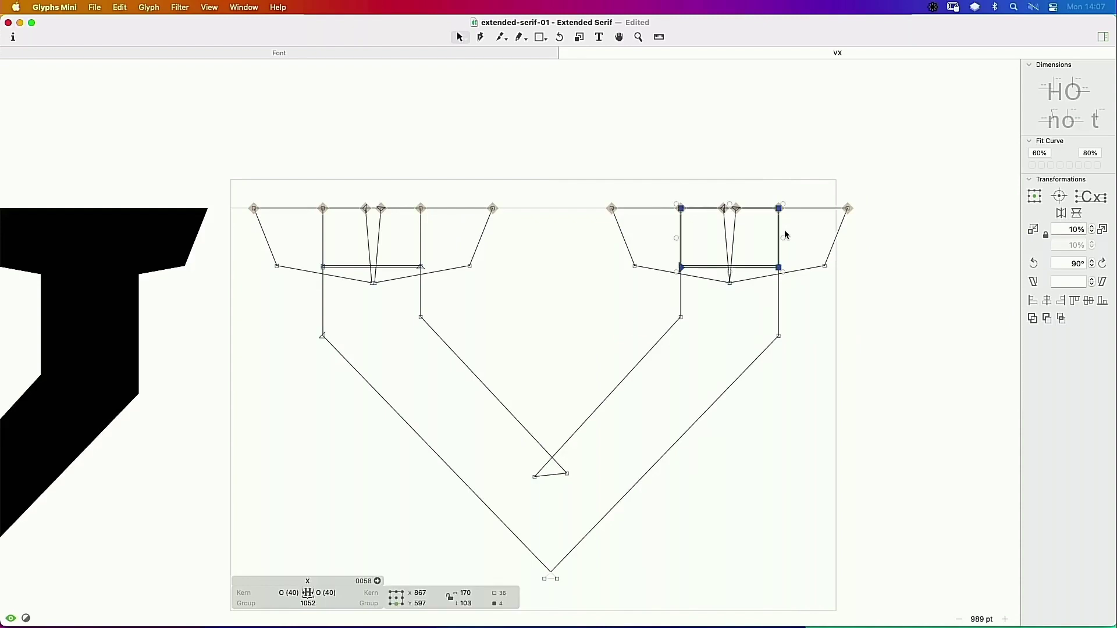
shift+double_click(821, 209)
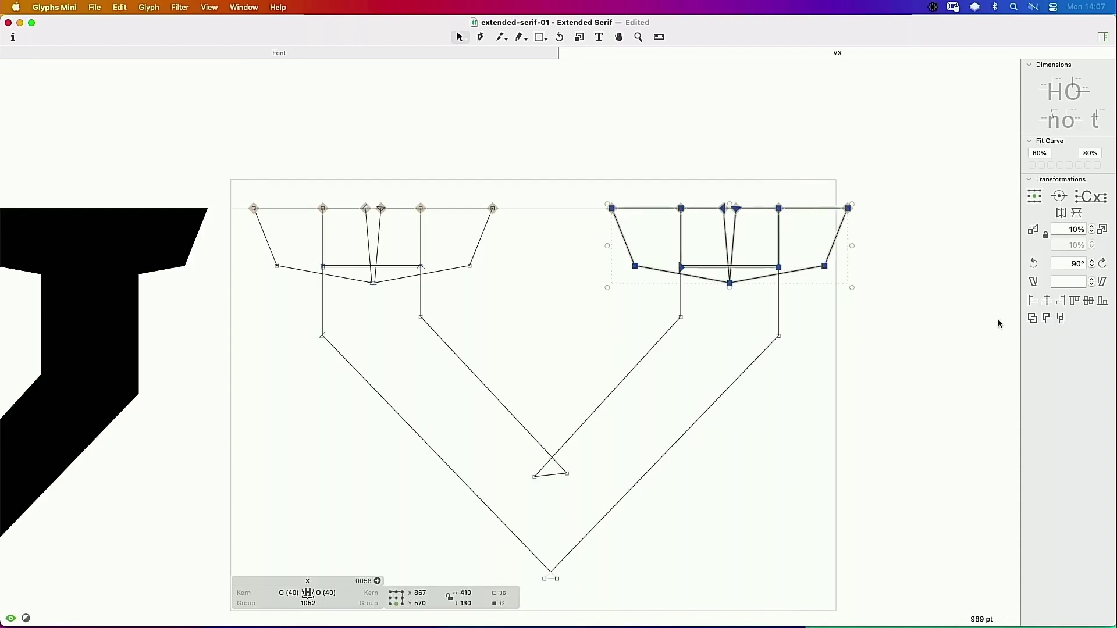
click(1026, 319)
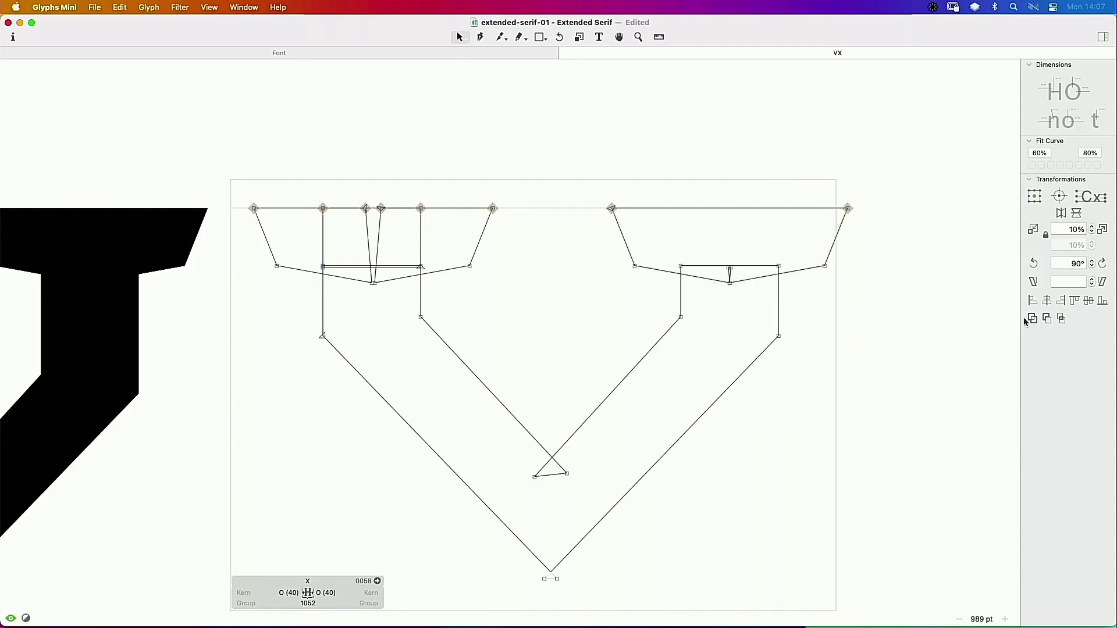
click(731, 268)
key(Delete)
Step: Merge the overlapping shapes of the left serif in the X glyph and delete its two stray nodes
click(377, 235)
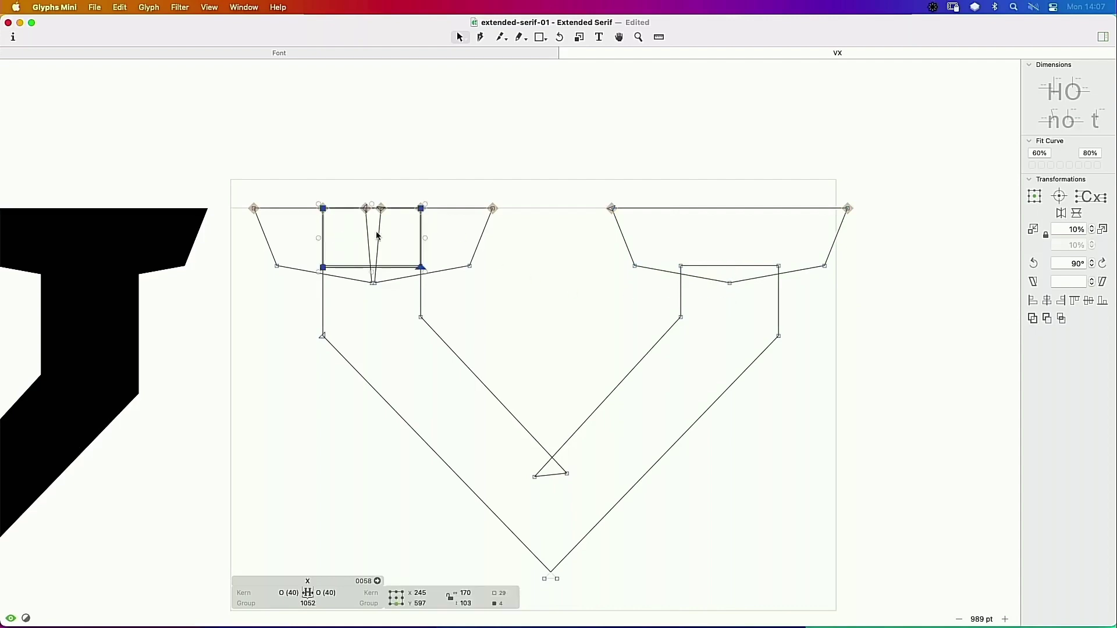
click(1032, 318)
click(372, 269)
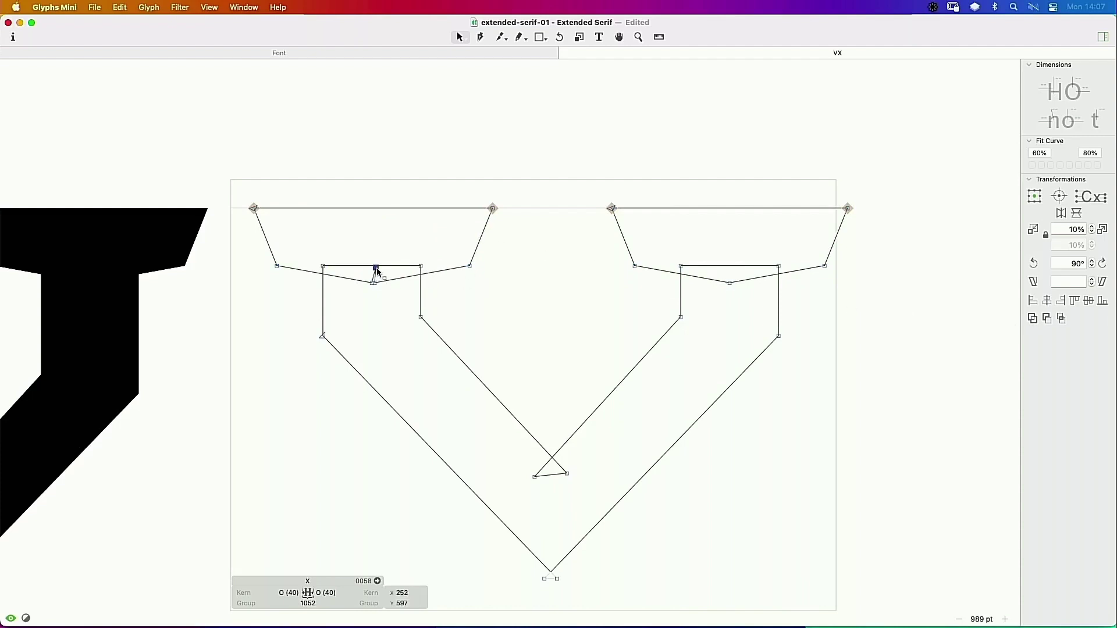
key(Delete)
click(376, 284)
key(Delete)
click(390, 301)
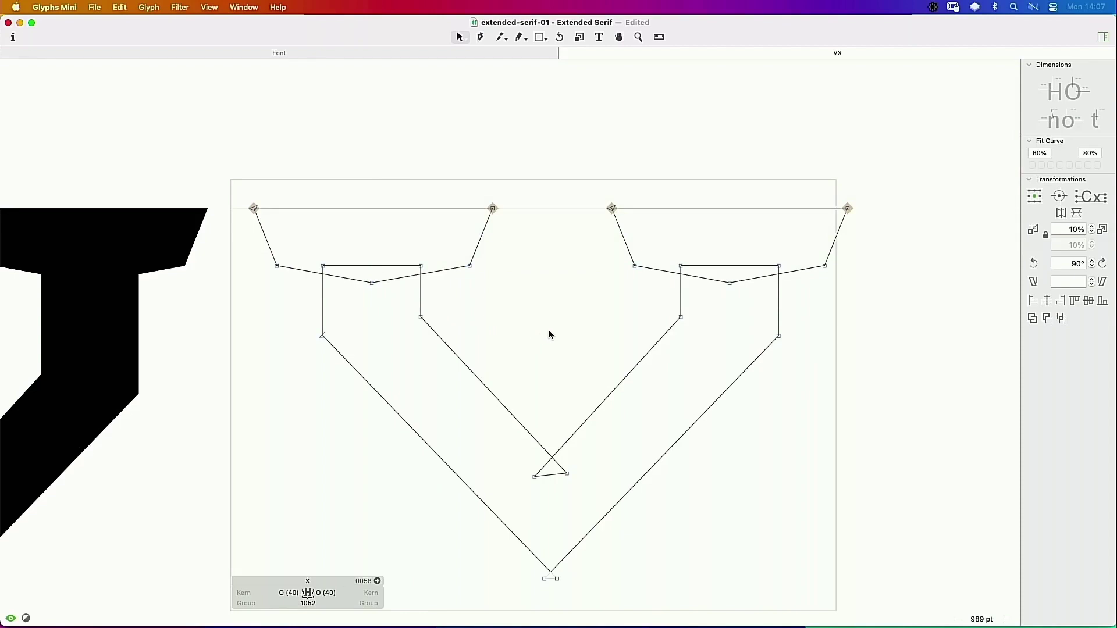
Step: Duplicate all outlines in the X glyph, flip the copy vertically and lower it so its serifs sit on the baseline
key(super+minus)
key(space)
drag(529, 329, 549, 265)
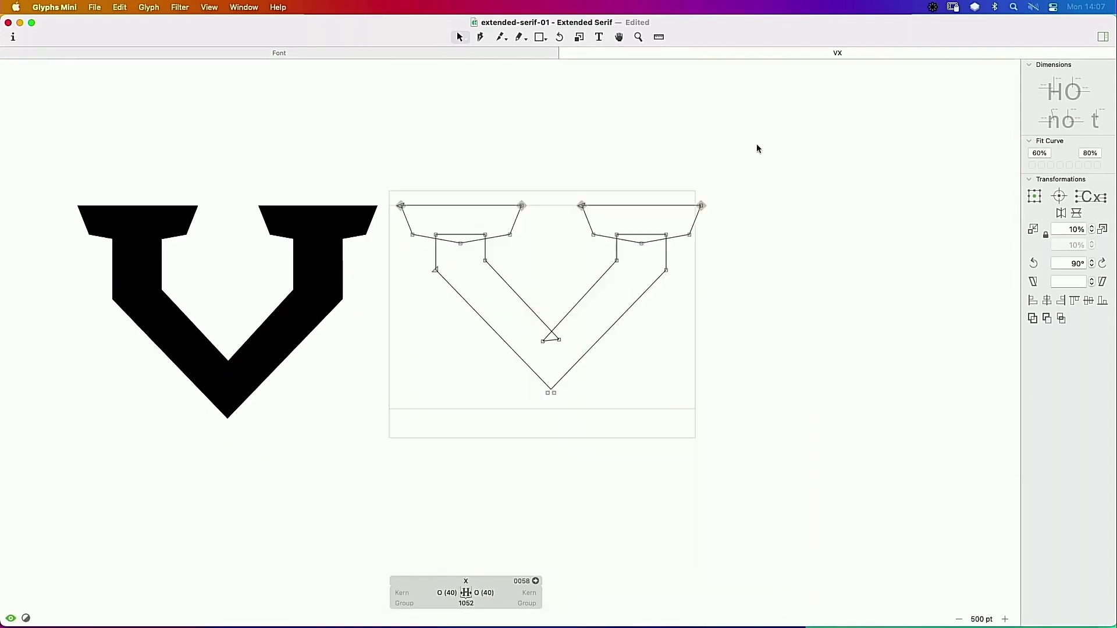
drag(758, 149, 389, 429)
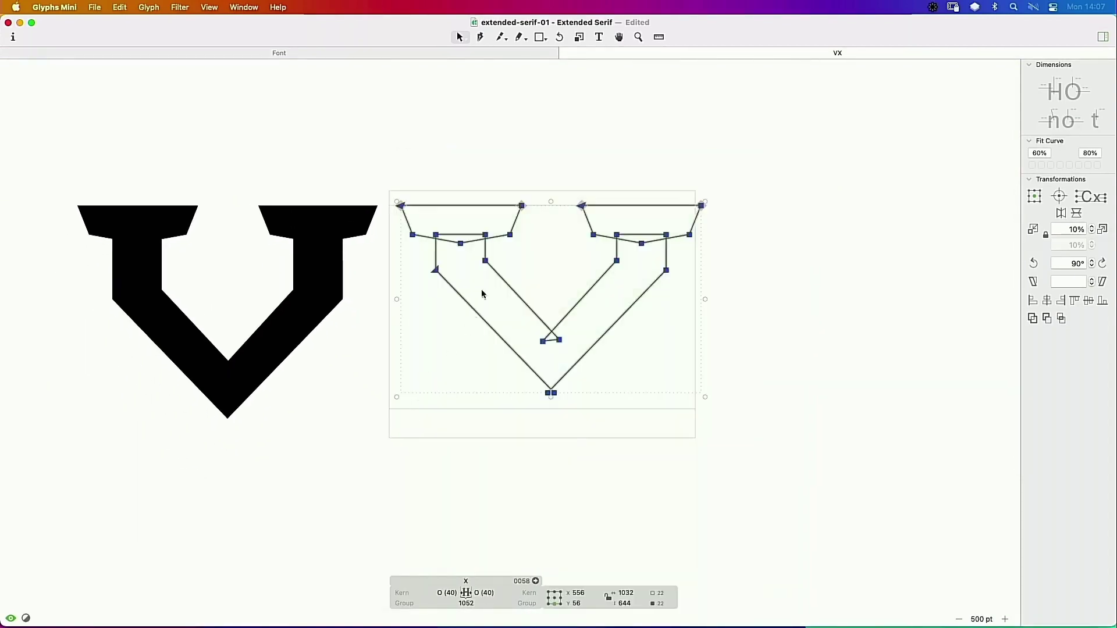
click(576, 404)
key(super+a)
key(super+c)
key(super+v)
click(1076, 213)
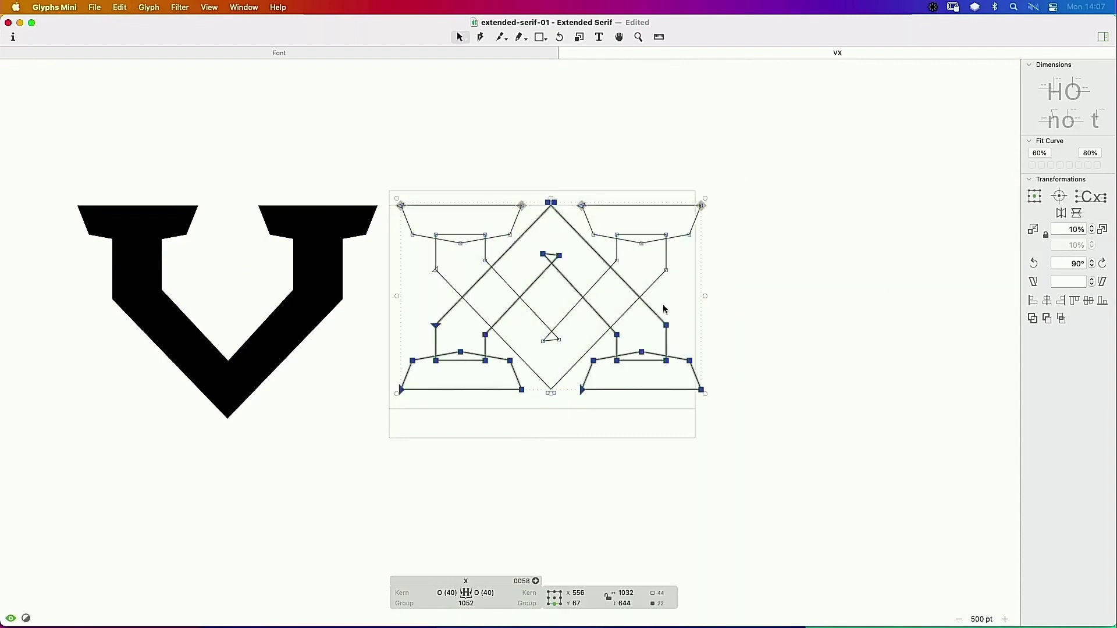
drag(701, 390, 701, 411)
key(space)
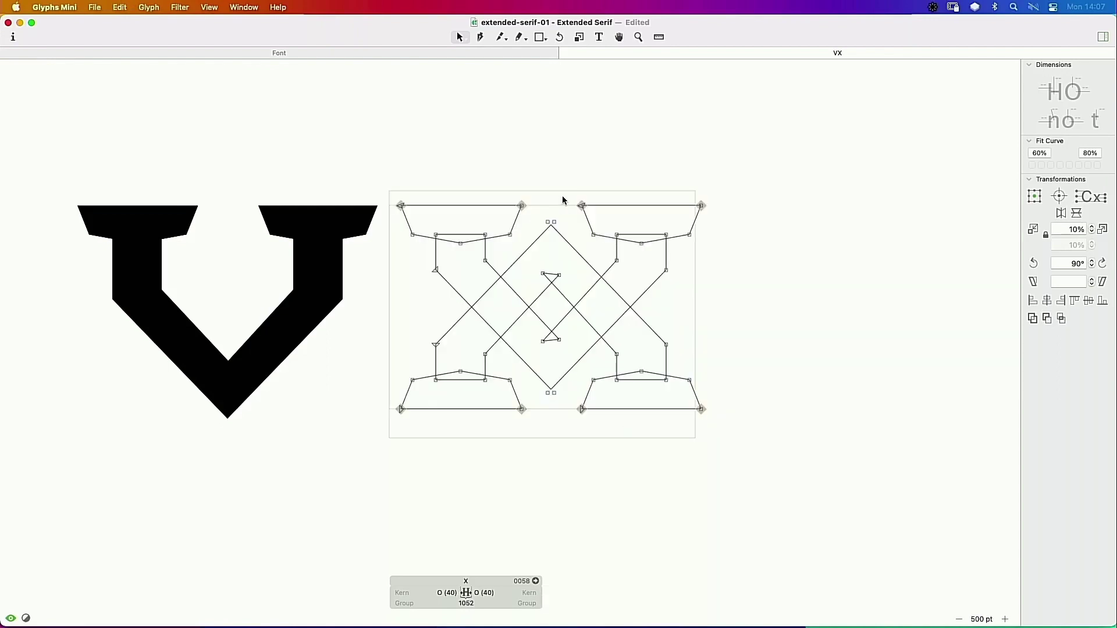
Step: Lower the inverted V's four centre nodes together to about Y 276 to flatten its diagonals
mouse_move(562, 200)
mouse_down()
mouse_move(533, 294)
mouse_move(552, 292)
mouse_up()
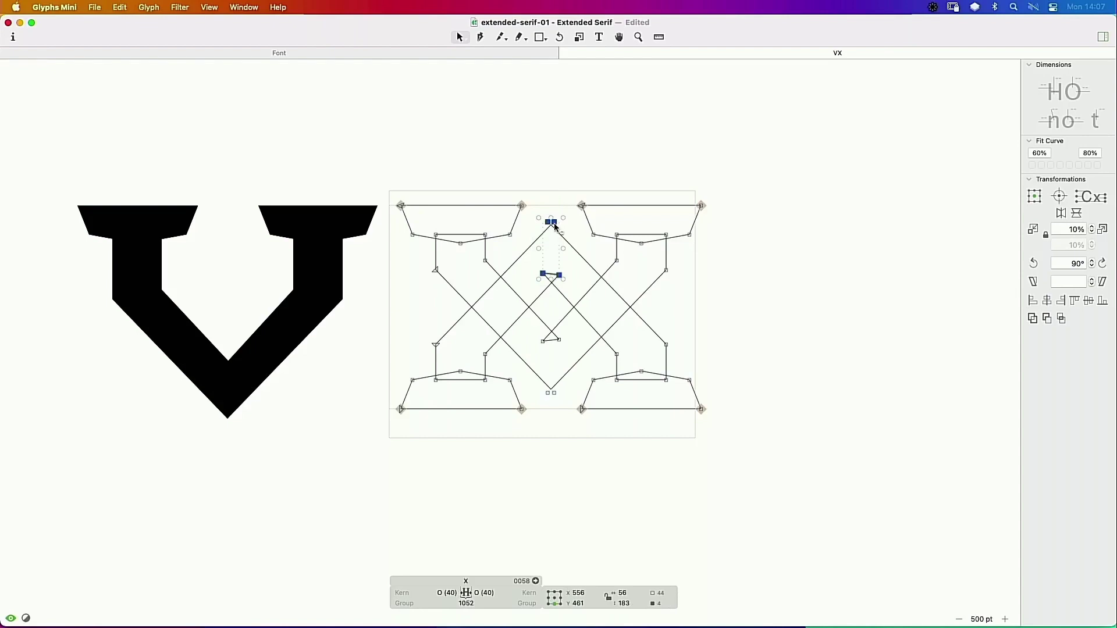
drag(555, 226, 559, 319)
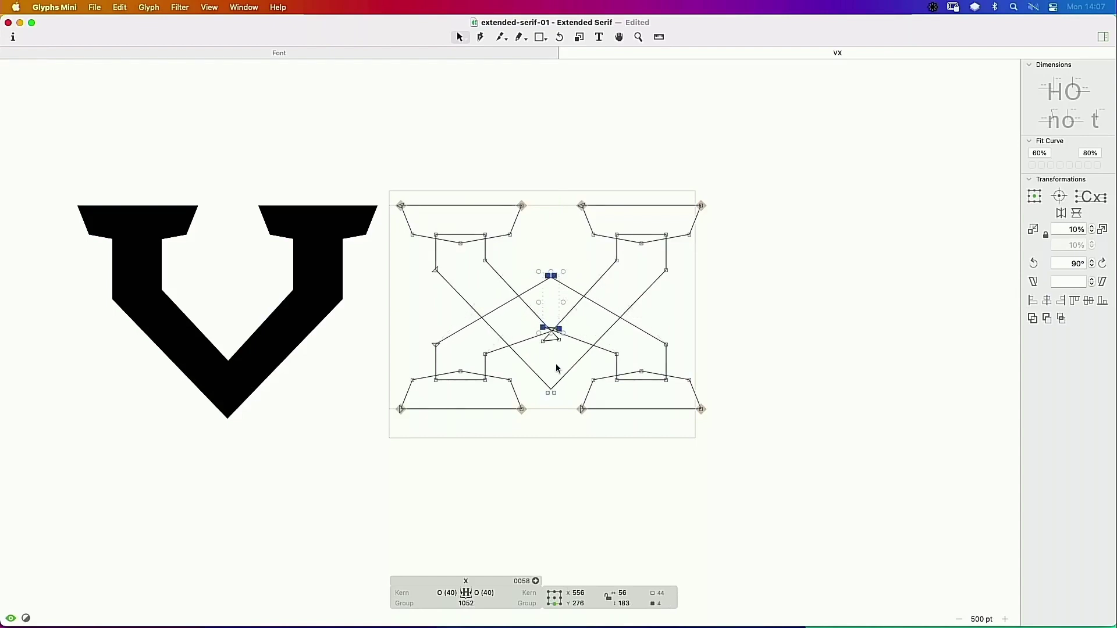
click(557, 363)
Step: Raise the inverted V's two inner centre nodes to thin its diagonals
click(543, 327)
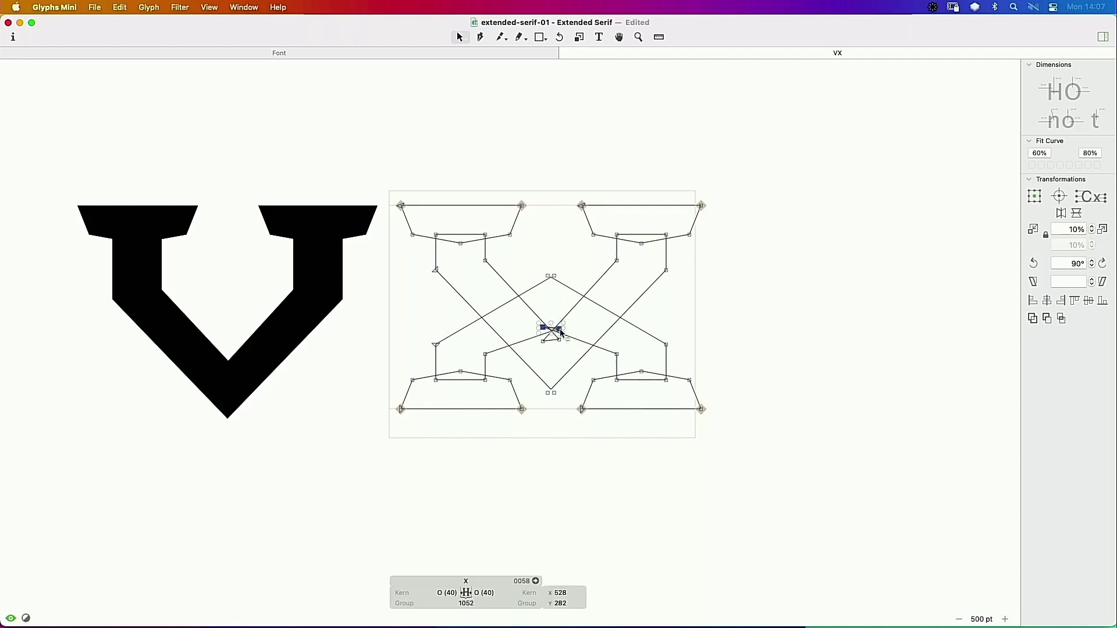
shift+click(559, 331)
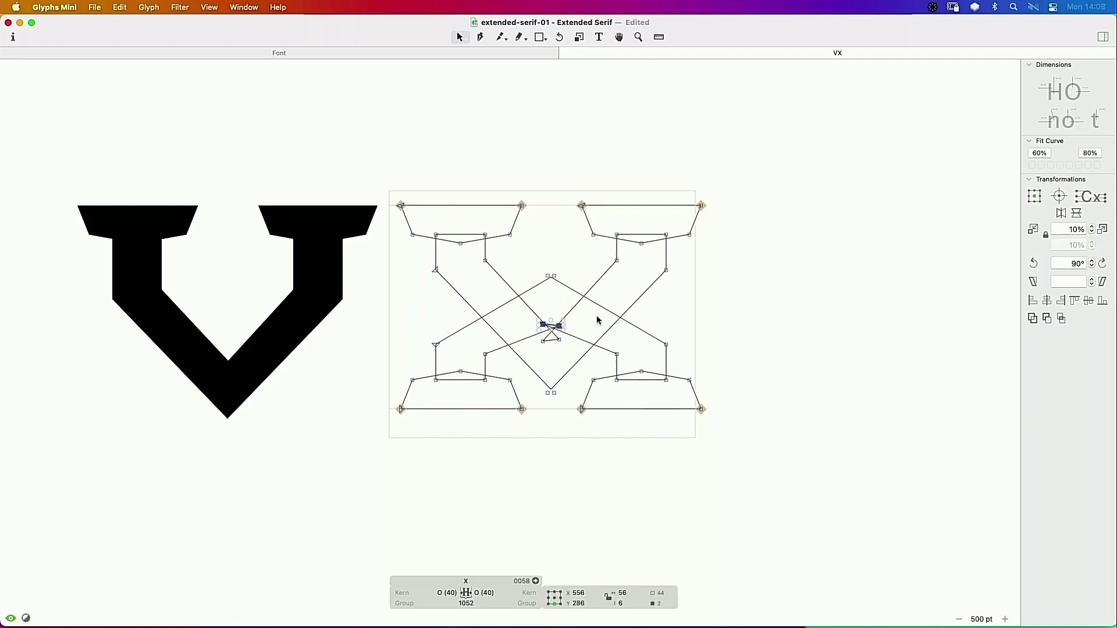
key(shift+Up)
key(shift+Up)
key(shift+Up)
key(shift+Up)
key(shift+Up)
Step: Raise the upright V's four centre nodes together to about Y 310 to flatten its diagonals
click(553, 393)
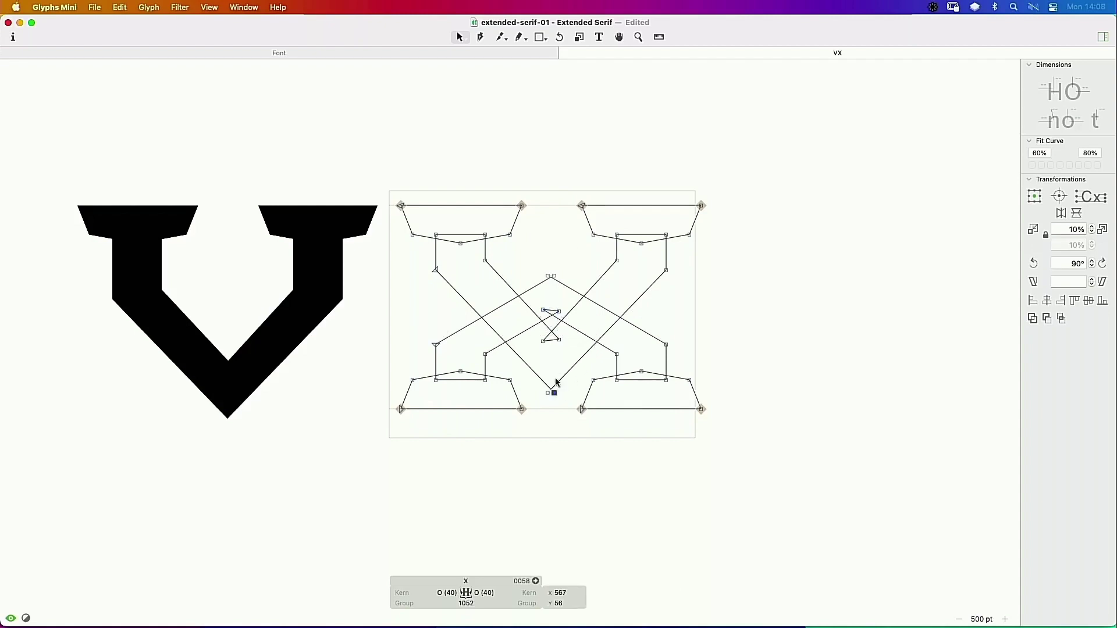
drag(568, 335, 540, 354)
shift+click(550, 392)
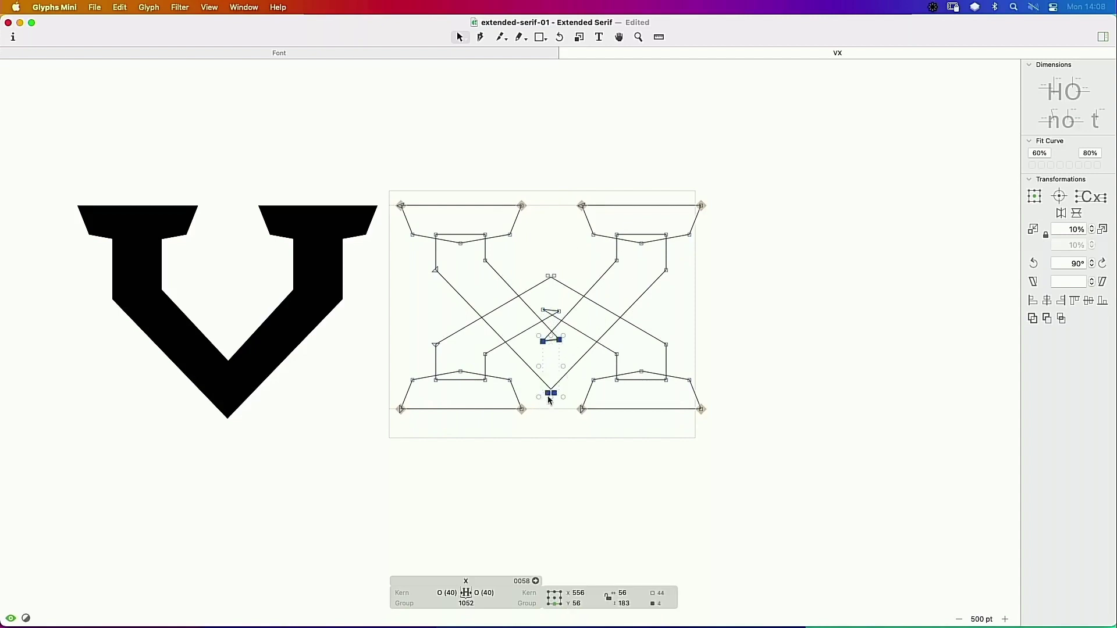
drag(550, 393, 561, 323)
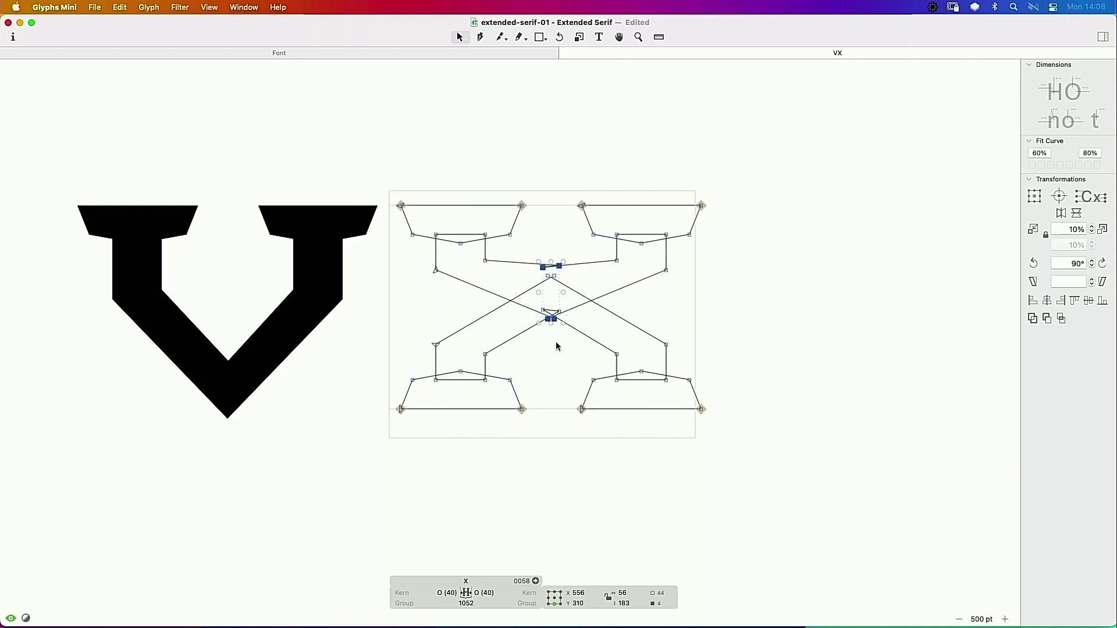
click(555, 344)
Step: Lower the upright V's two inner centre nodes to about Y 387 and preview the filled X
mouse_move(538, 262)
mouse_down()
mouse_move(566, 279)
mouse_move(560, 256)
mouse_move(534, 273)
mouse_up()
key(shift+Down)
key(shift+Up)
key(shift+Down)
key(shift+Down)
key(shift+Down)
key(shift+Down)
key(shift+Down)
key(shift+Down)
key(shift+Down)
key(shift+Down)
key(shift+Down)
key(shift+Down)
key(shift+Down)
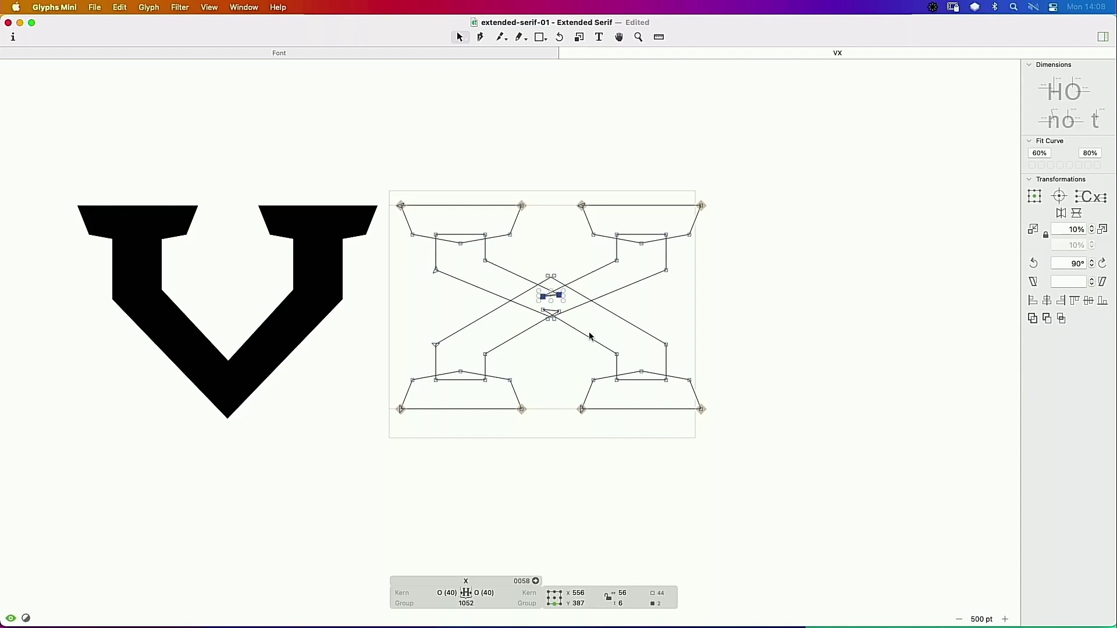
key(Escape)
key(space)
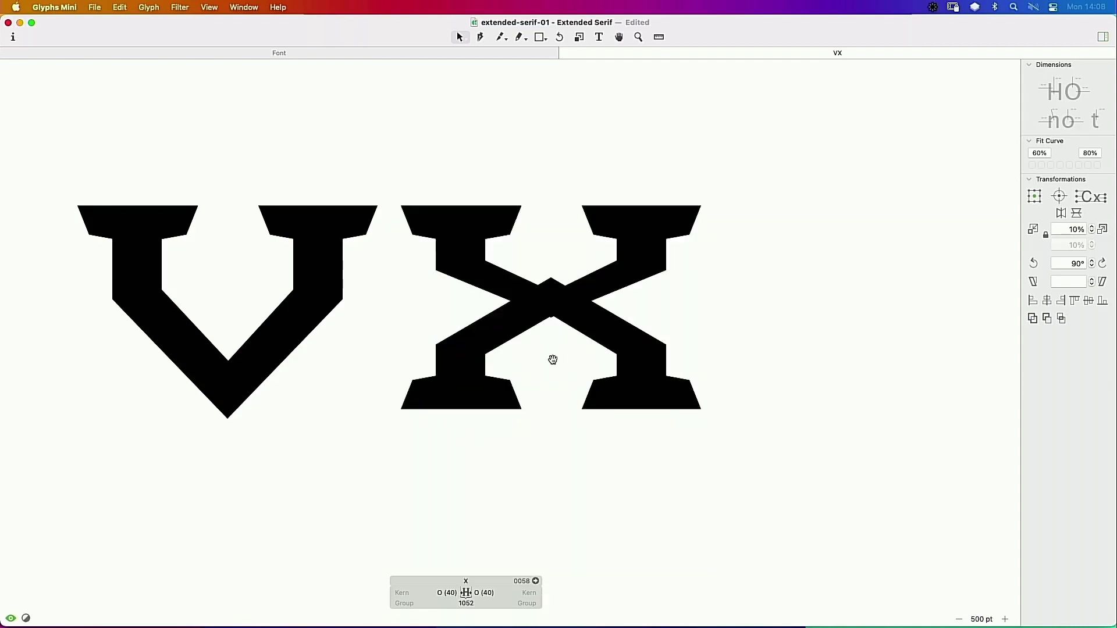
Step: Preview the X, then move the upright V's two inner centre nodes apart so its inner diagonals cross and overlap
drag(552, 360, 583, 357)
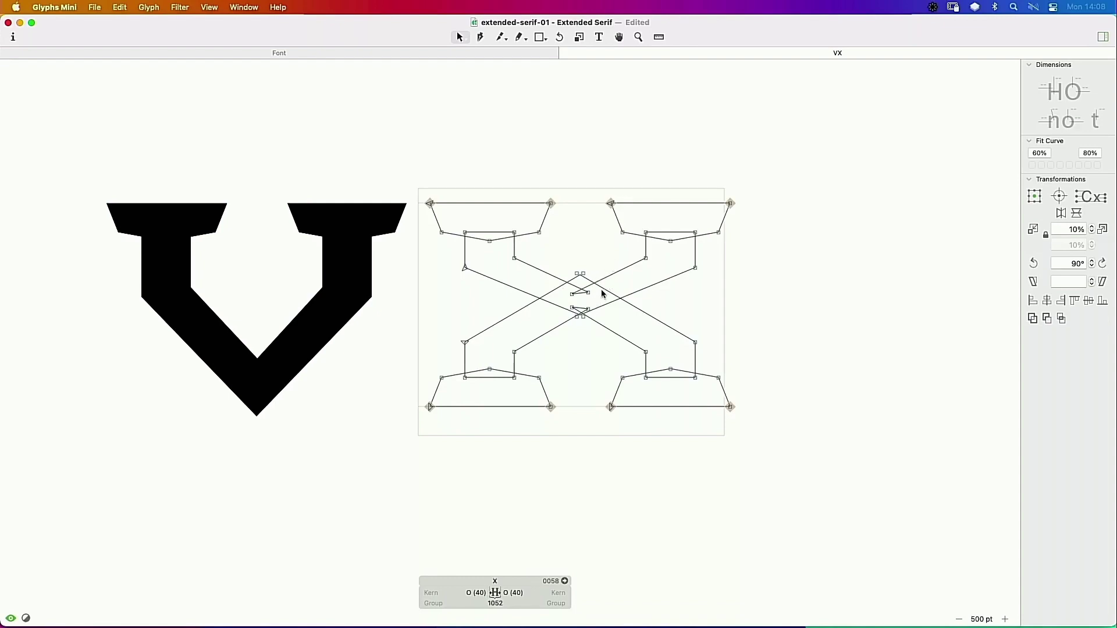
key(space)
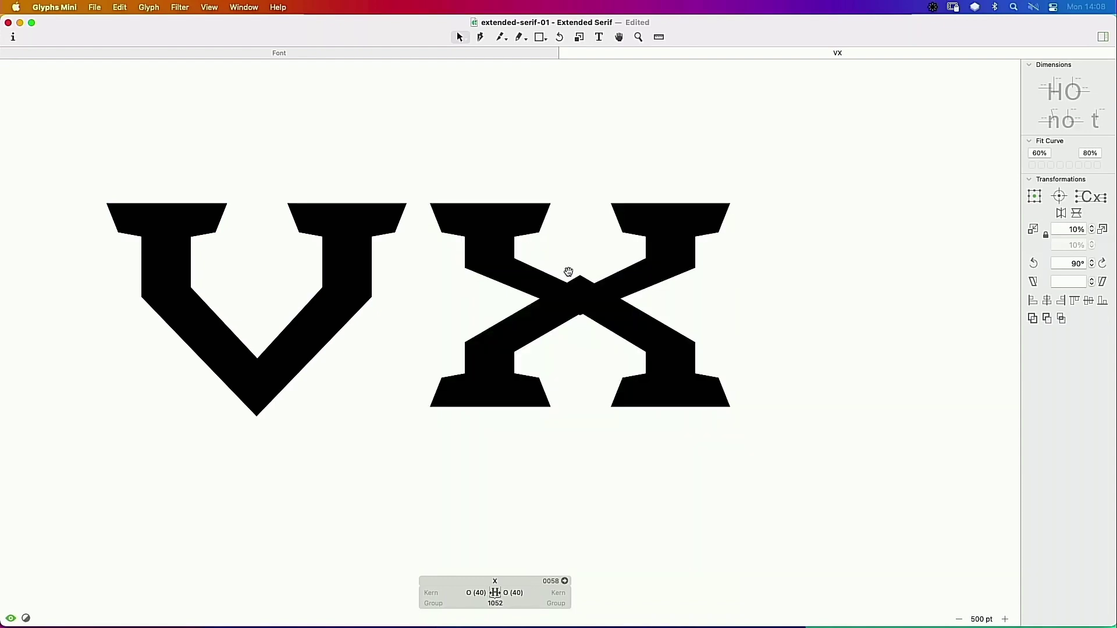
drag(569, 272, 600, 236)
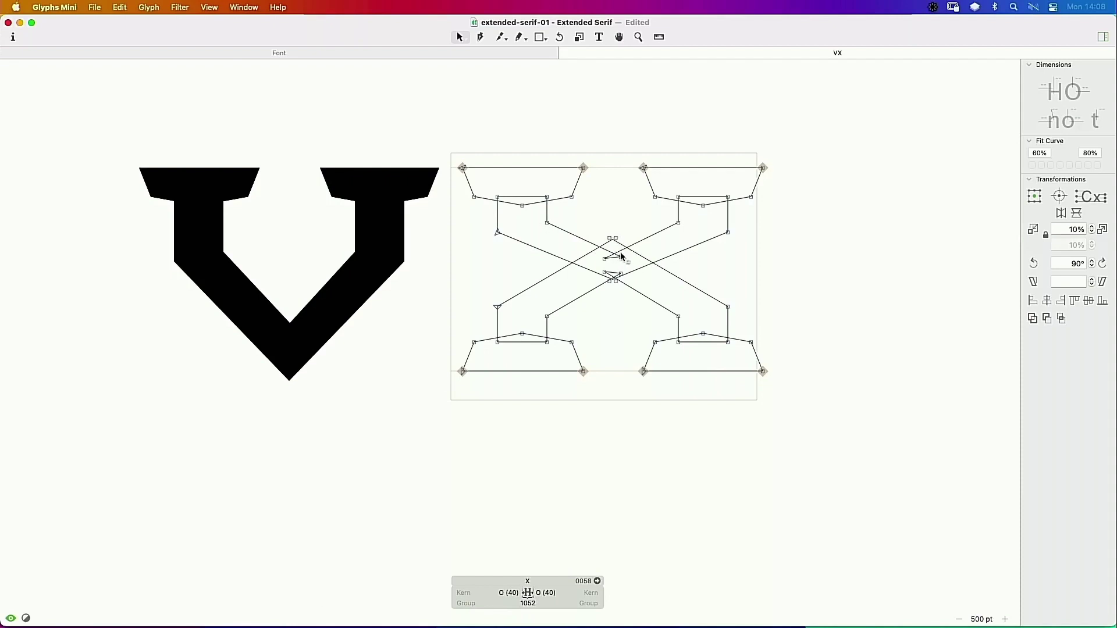
drag(621, 257, 625, 256)
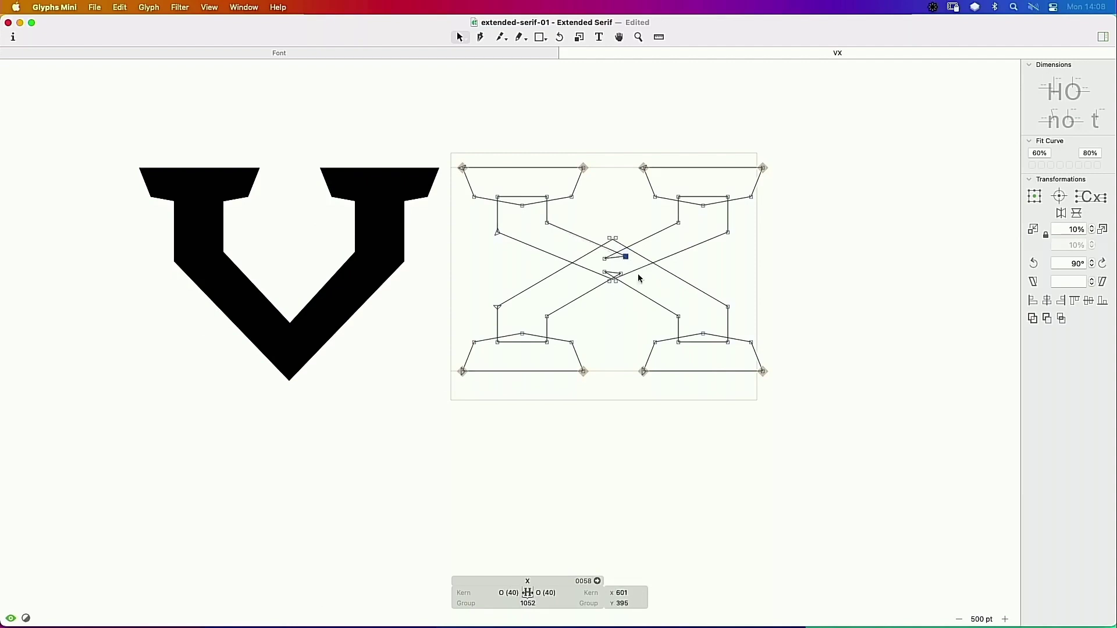
shift+click(605, 259)
key(shift+Left)
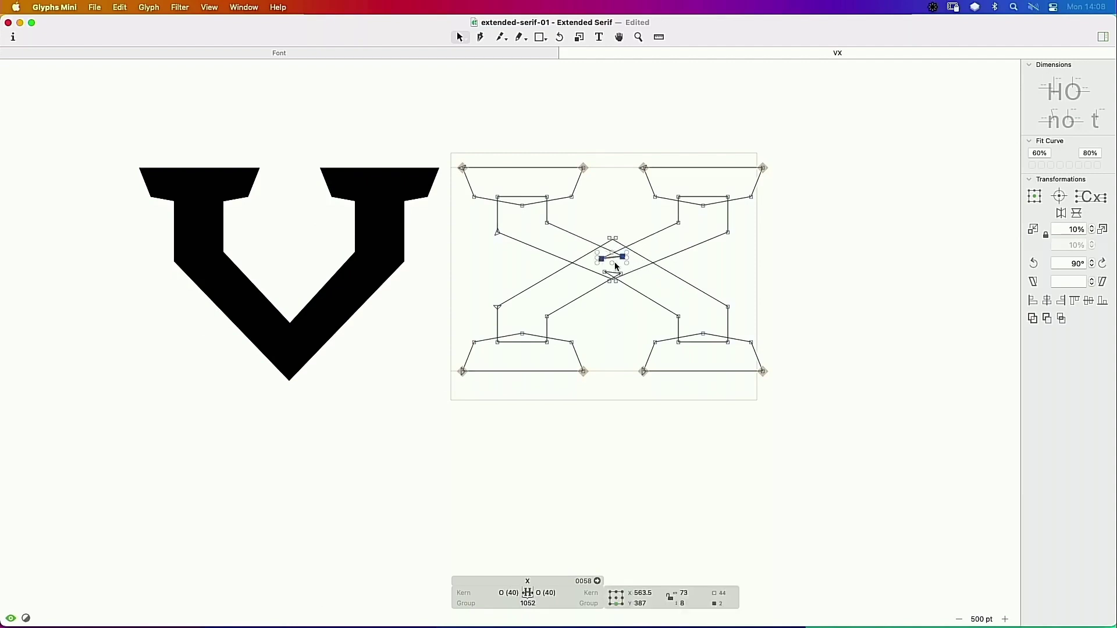
key(shift+Left)
key(shift+Up)
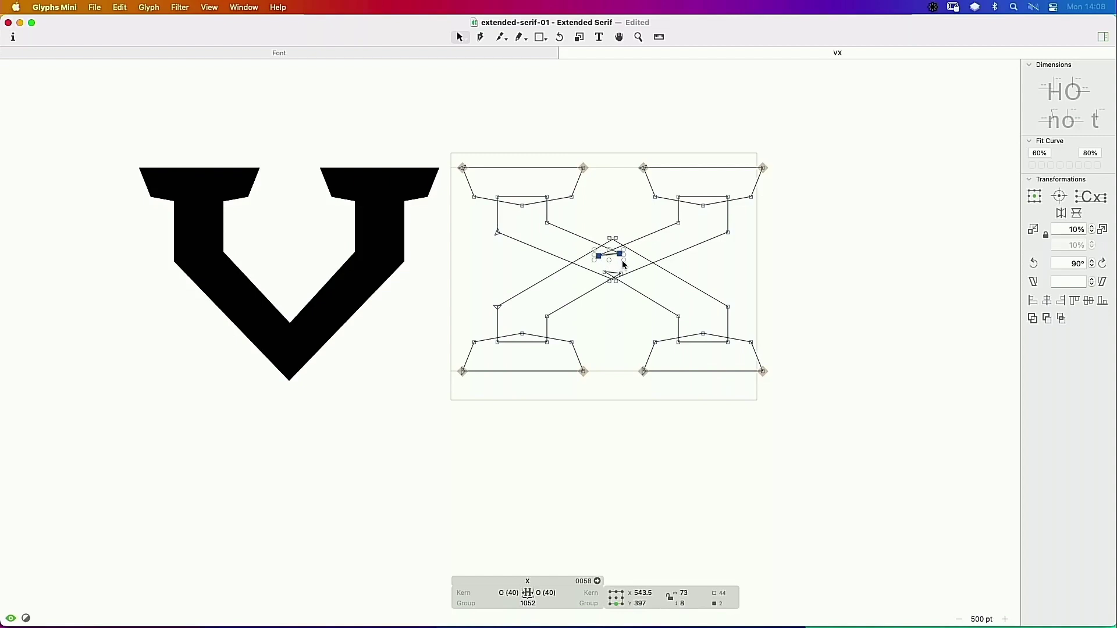
click(627, 261)
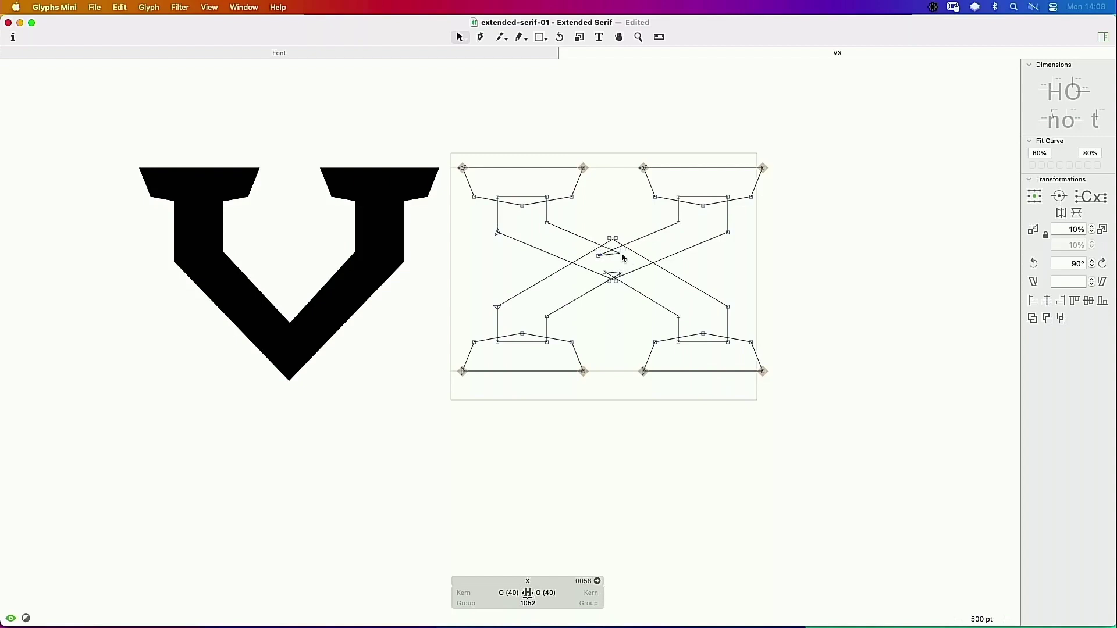
drag(620, 254, 594, 261)
click(598, 256)
Step: Delete the inverted V's outline from the X and preview the remaining shape
click(620, 308)
double_click(588, 289)
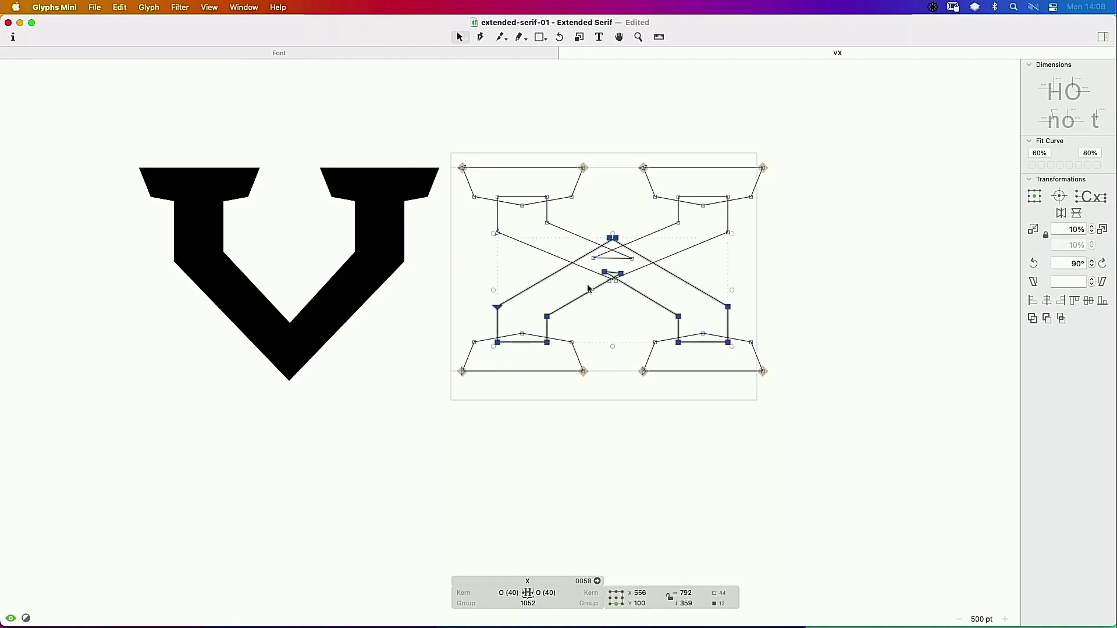
key(BackSpace)
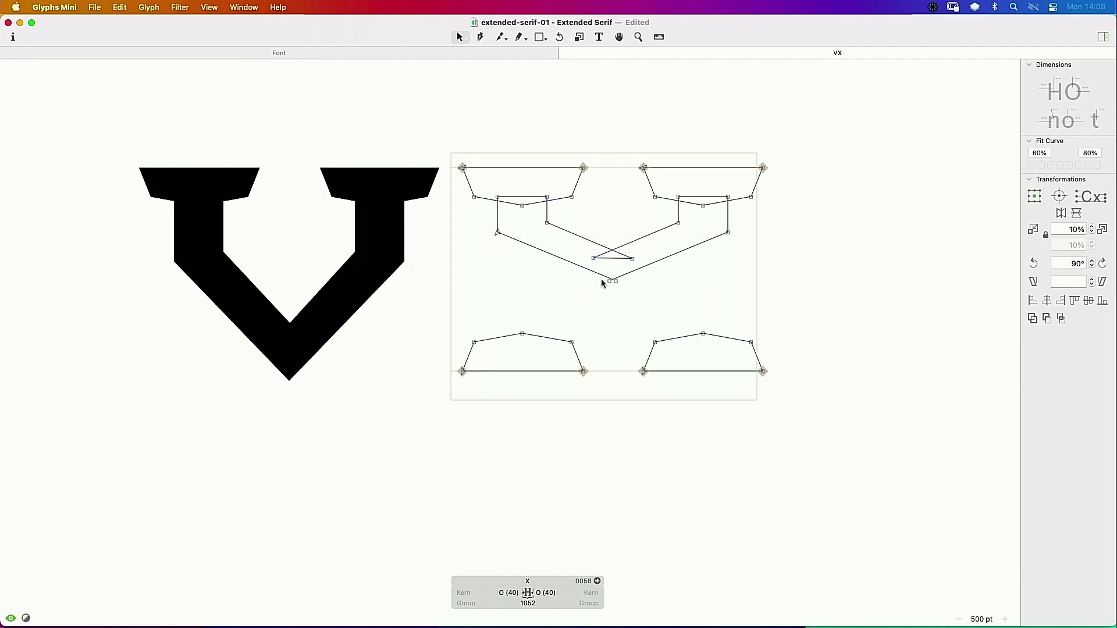
key(space)
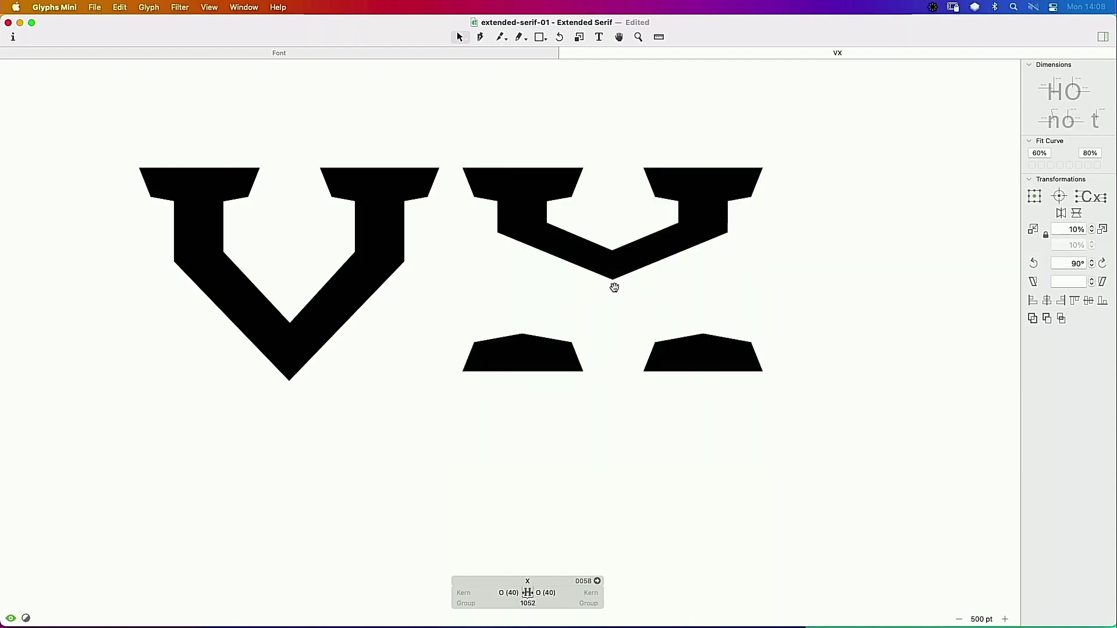
Step: Lower the four nodes of the upright V's outer lower edge together to Y 290 and preview the thicker diagonals
click(612, 281)
shift+click(497, 232)
shift+click(728, 233)
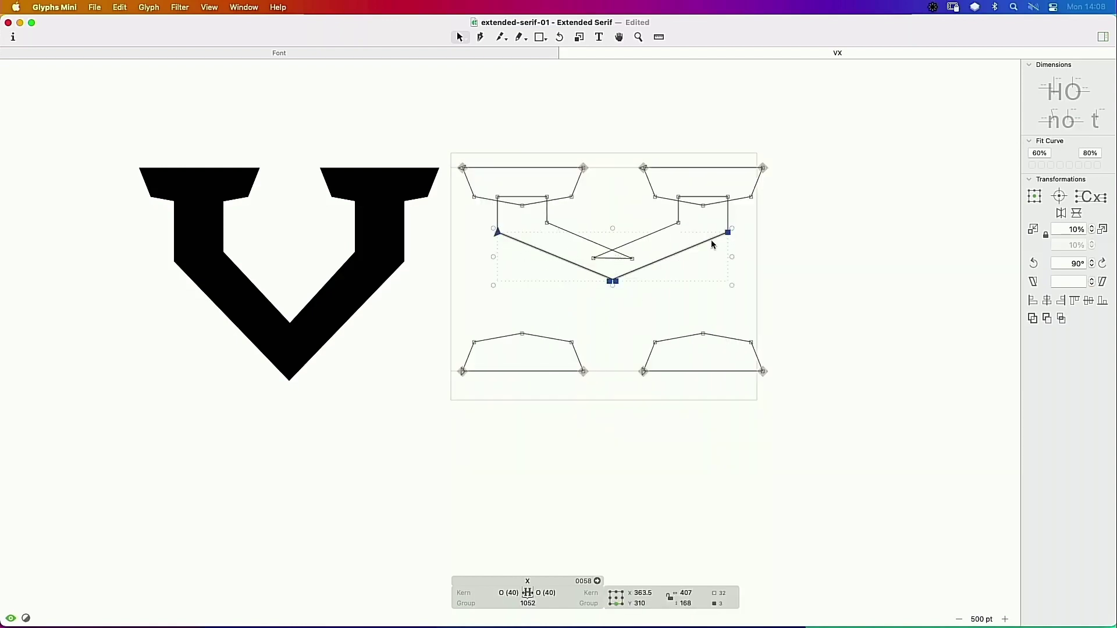
key(shift+Down)
key(shift+Down)
key(space)
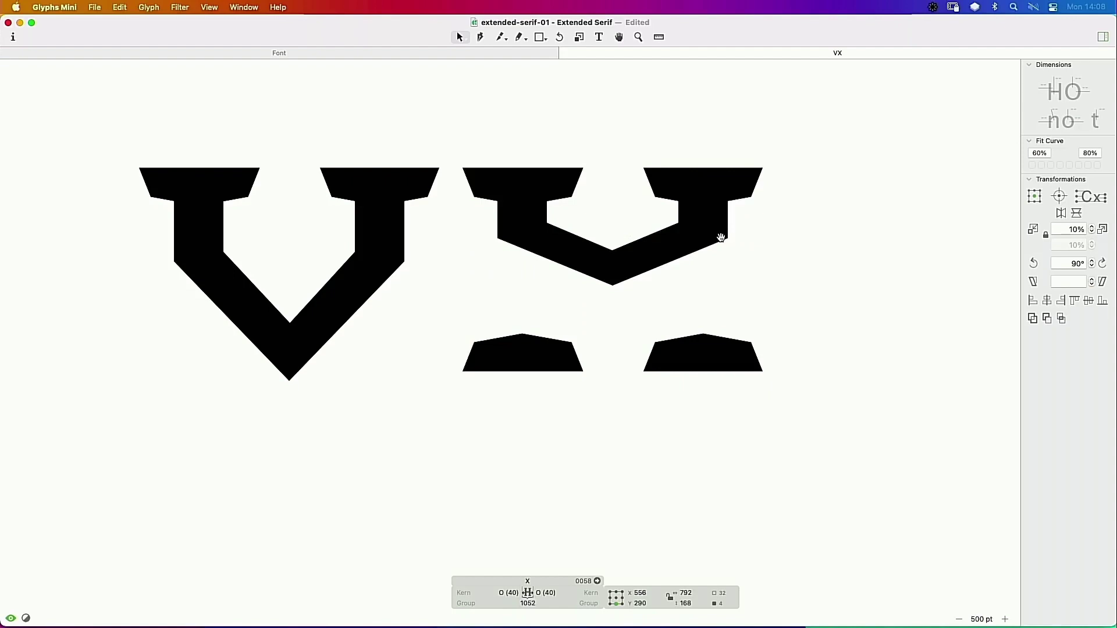
Step: Spread the V's two bottom centre nodes apart along its diagonals, to X 513, Y 278 and X 612, Y 271, and preview
click(615, 305)
double_click(647, 271)
click(628, 296)
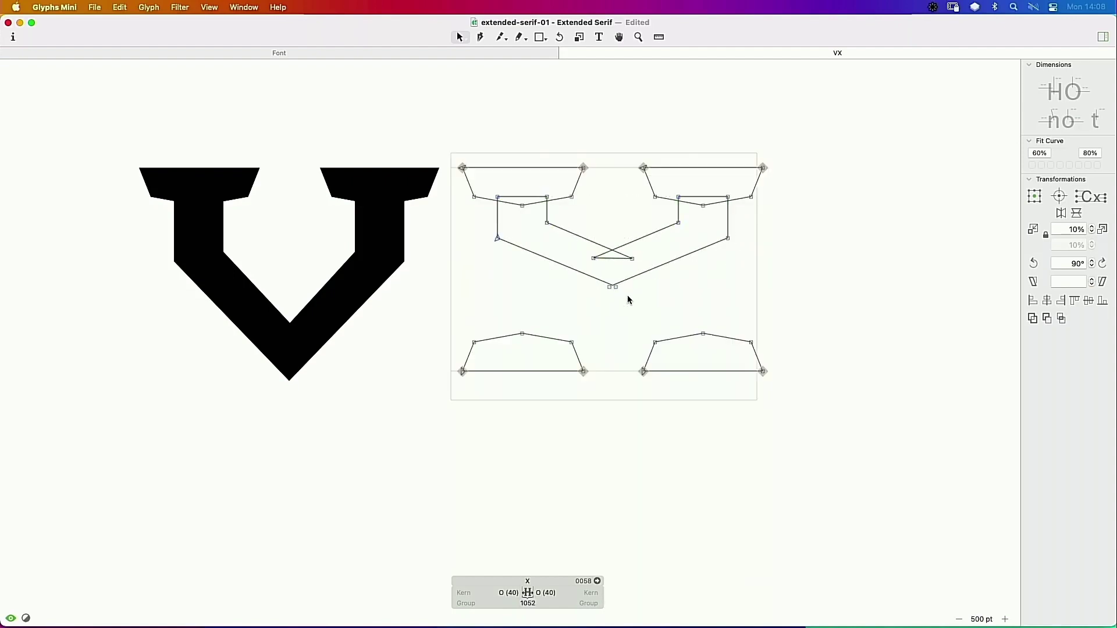
key(super+space)
drag(653, 257, 575, 310)
drag(470, 375, 377, 413)
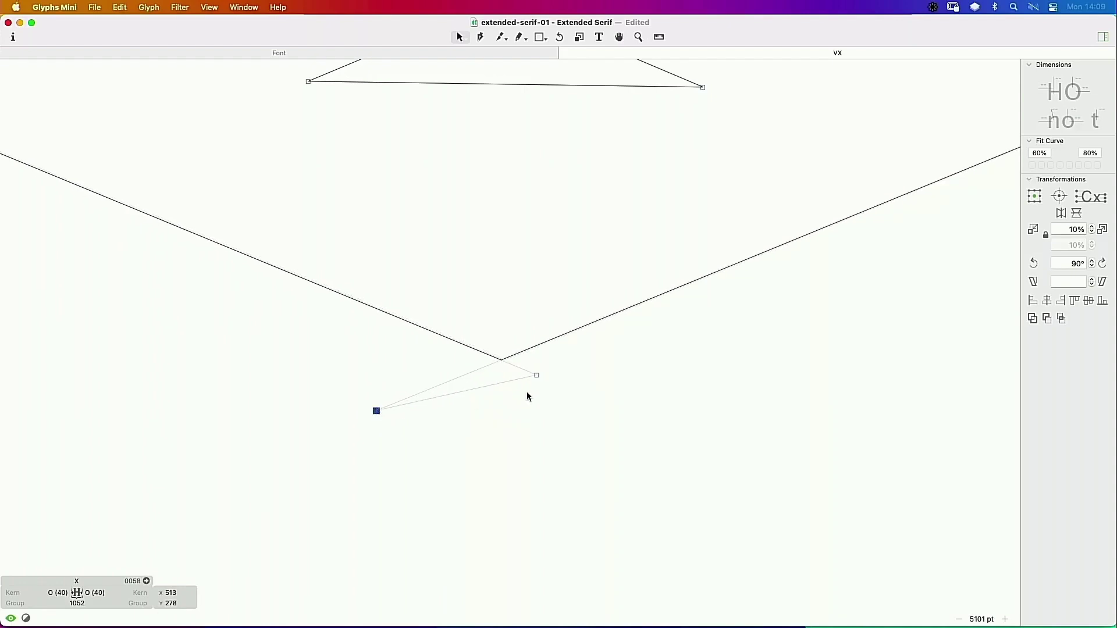
drag(536, 376, 670, 431)
click(584, 476)
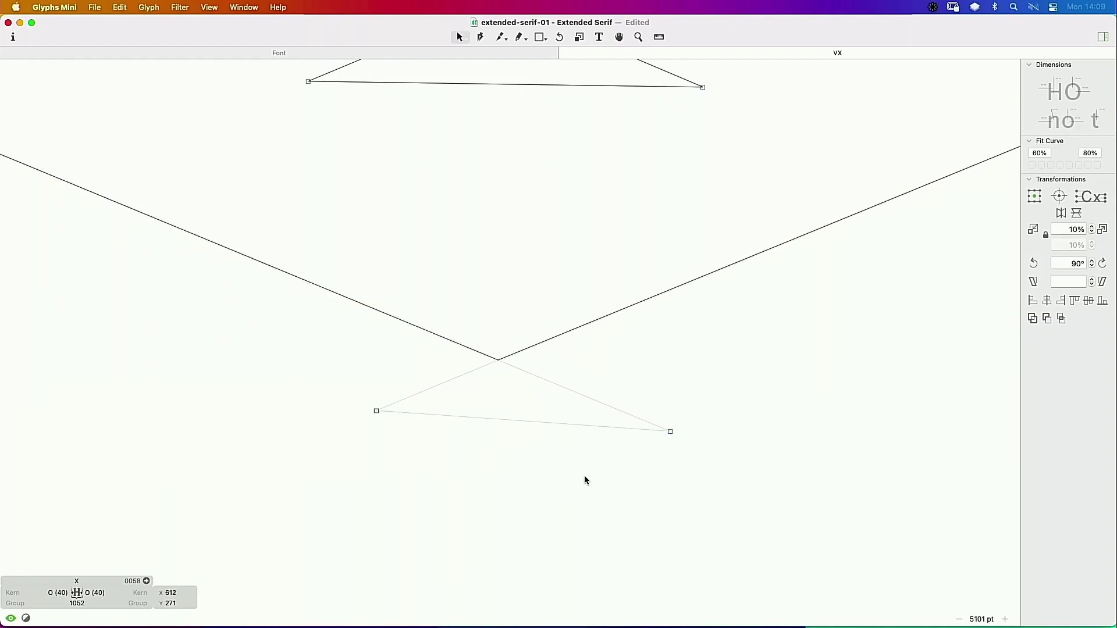
key(super+minus)
key(super+minus)
key(super+minus)
key(super+minus)
key(super+minus)
key(space)
drag(613, 307, 680, 263)
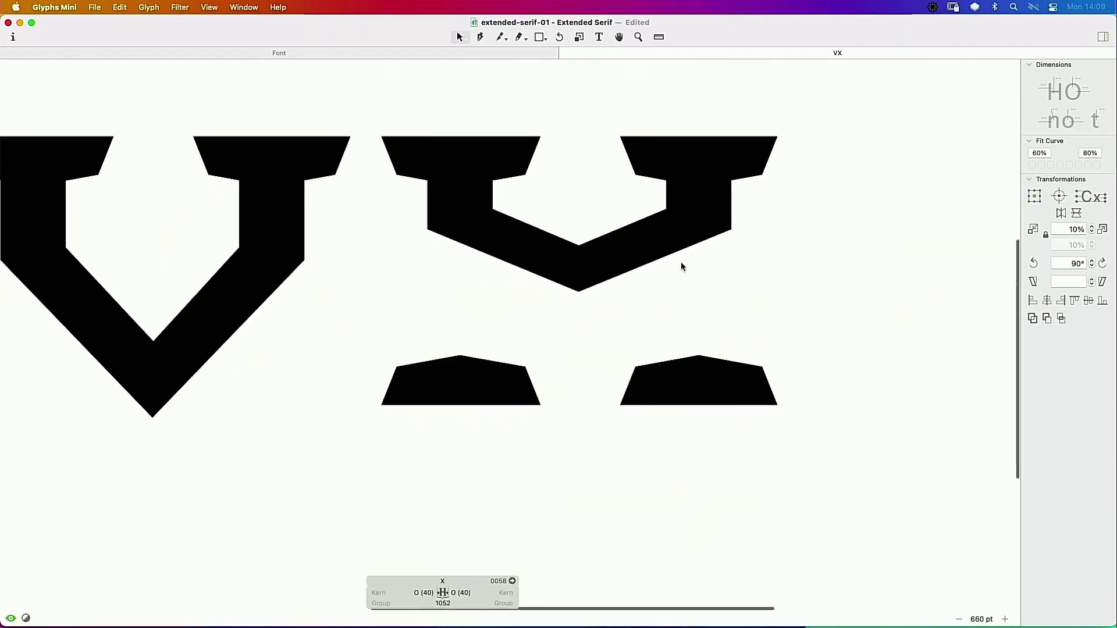
Step: Duplicate the V outline, flip the copy vertically, position it at Y 111 as the X's lower half, and preview
key(super+v)
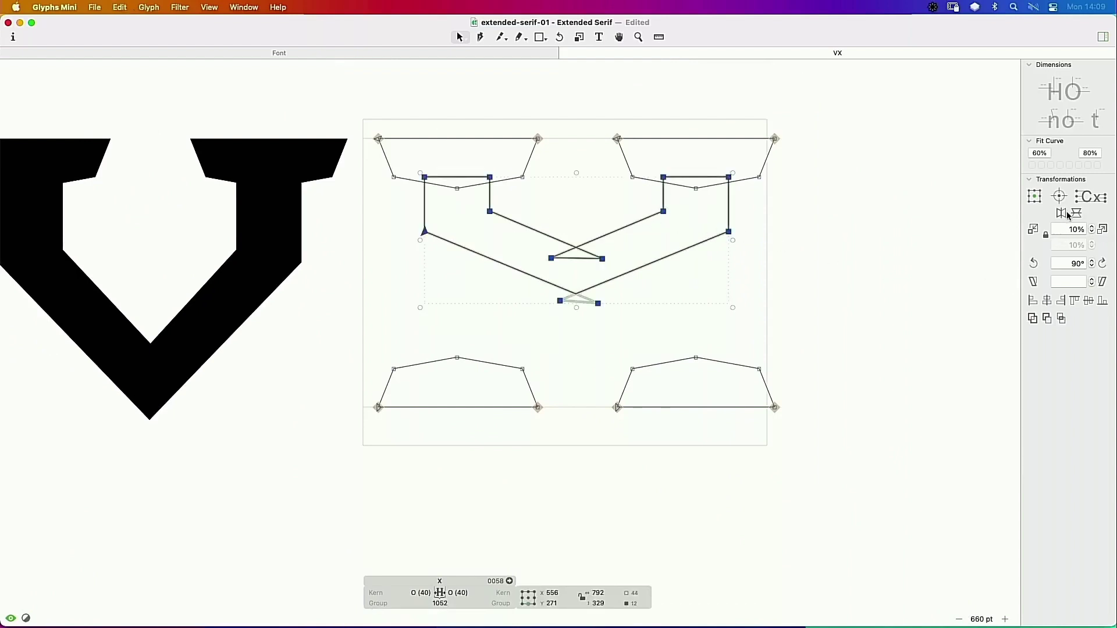
click(1076, 213)
drag(603, 211, 512, 357)
key(super+space)
key(Down)
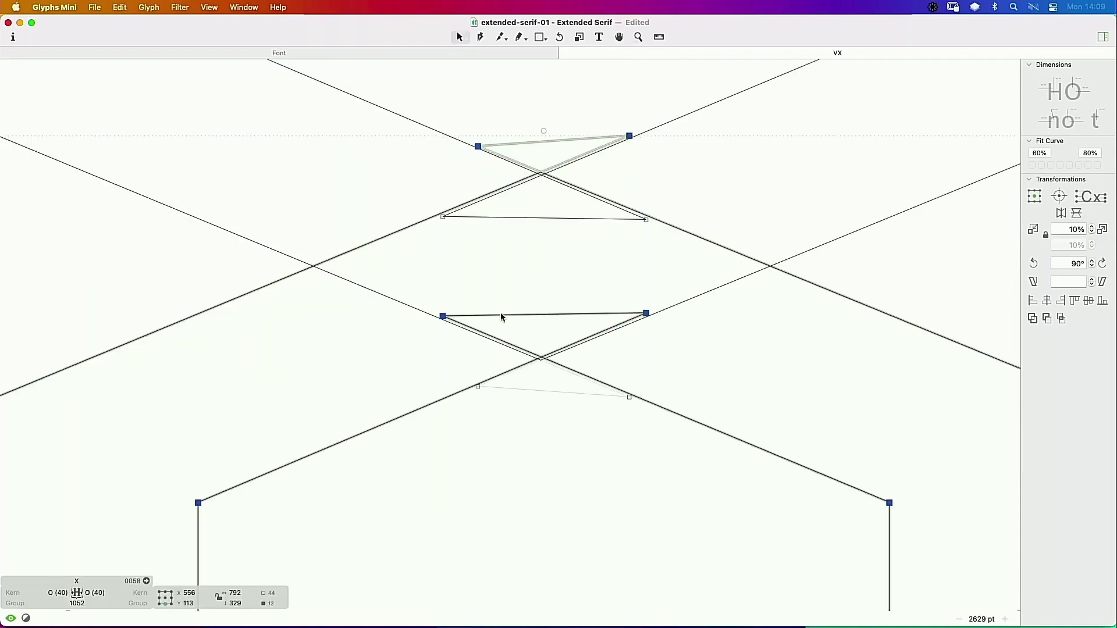
key(space)
scroll(501, 317, down, 3)
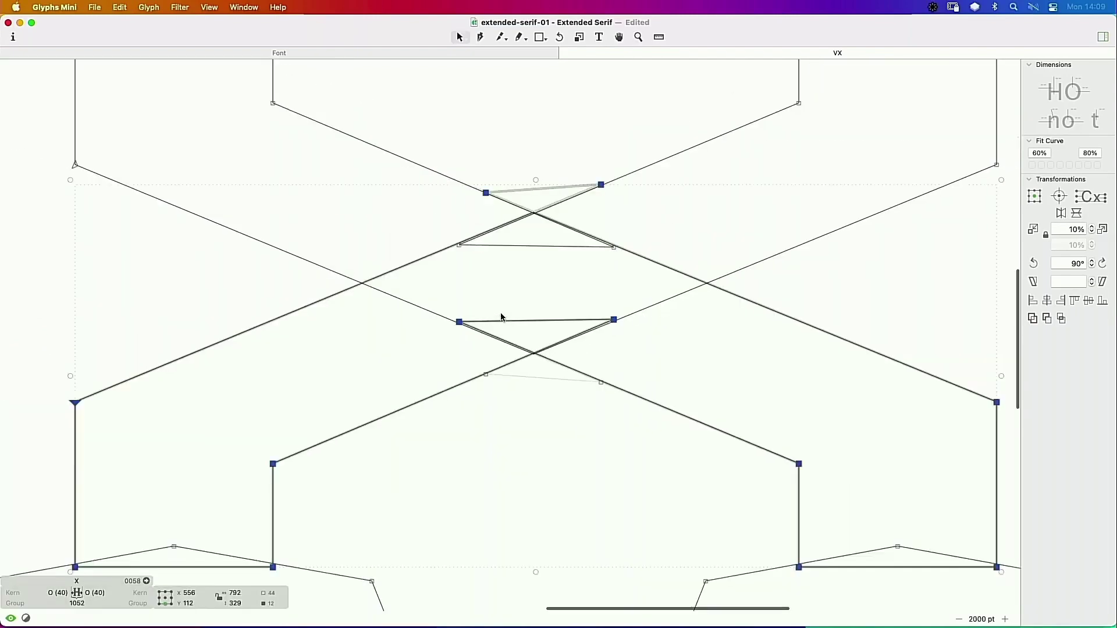
scroll(502, 317, down, 2)
key(space)
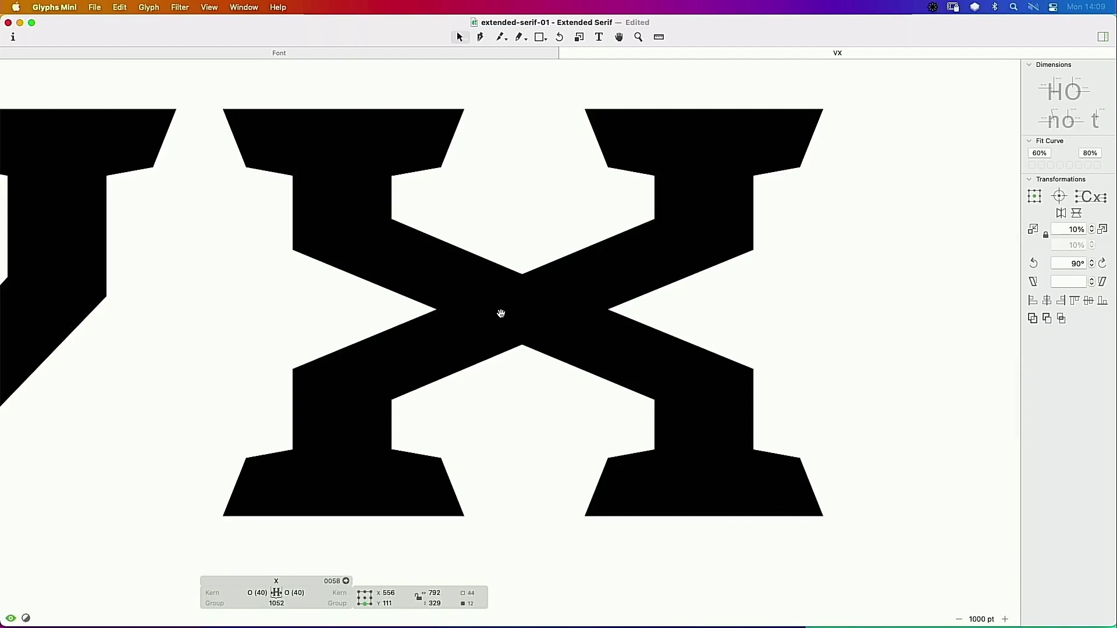
Step: Replace the sample text with MEXICO to check the X among other capitals
key(super+0)
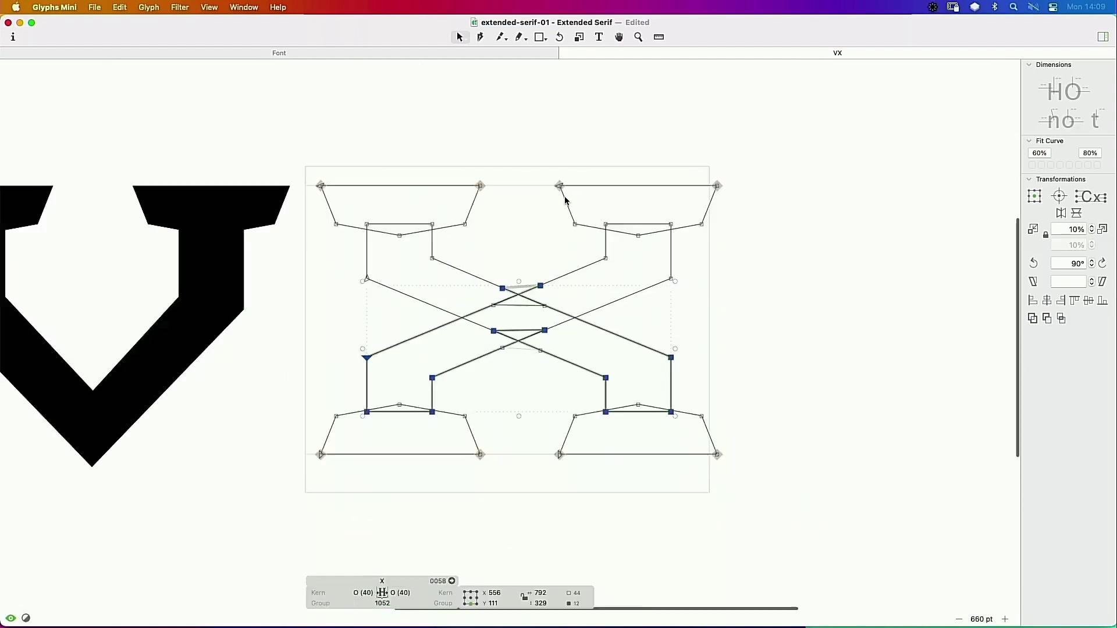
key(super+minus)
key(space)
drag(514, 301, 601, 257)
key(t)
click(703, 264)
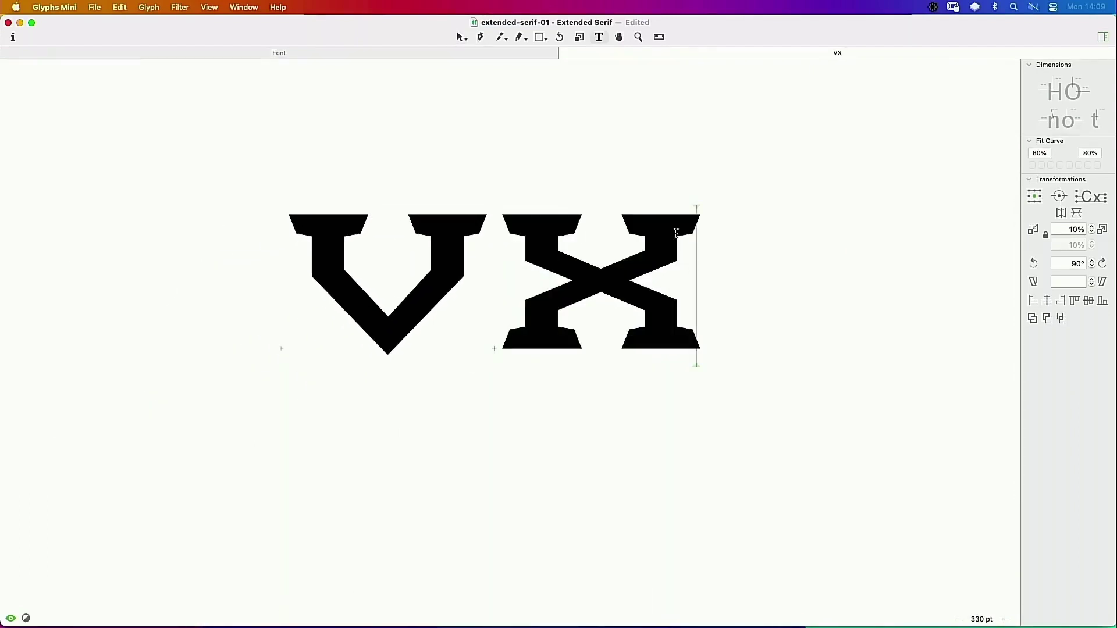
key(super+a)
text(Mexi)
key(BackSpace)
key(BackSpace)
key(BackSpace)
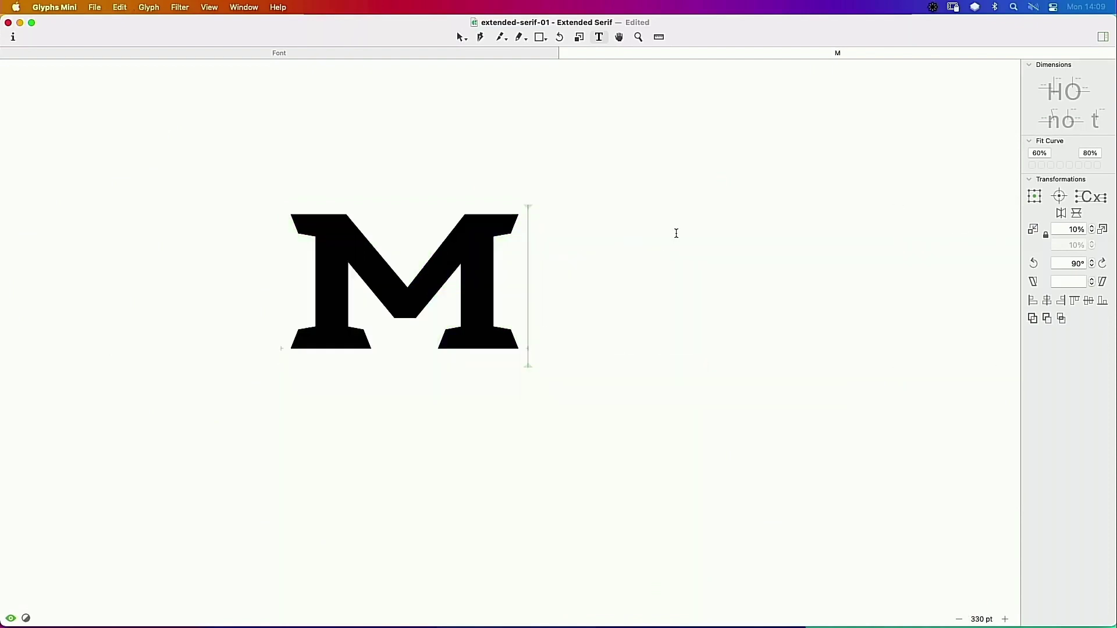
text(EXICO)
key(Escape)
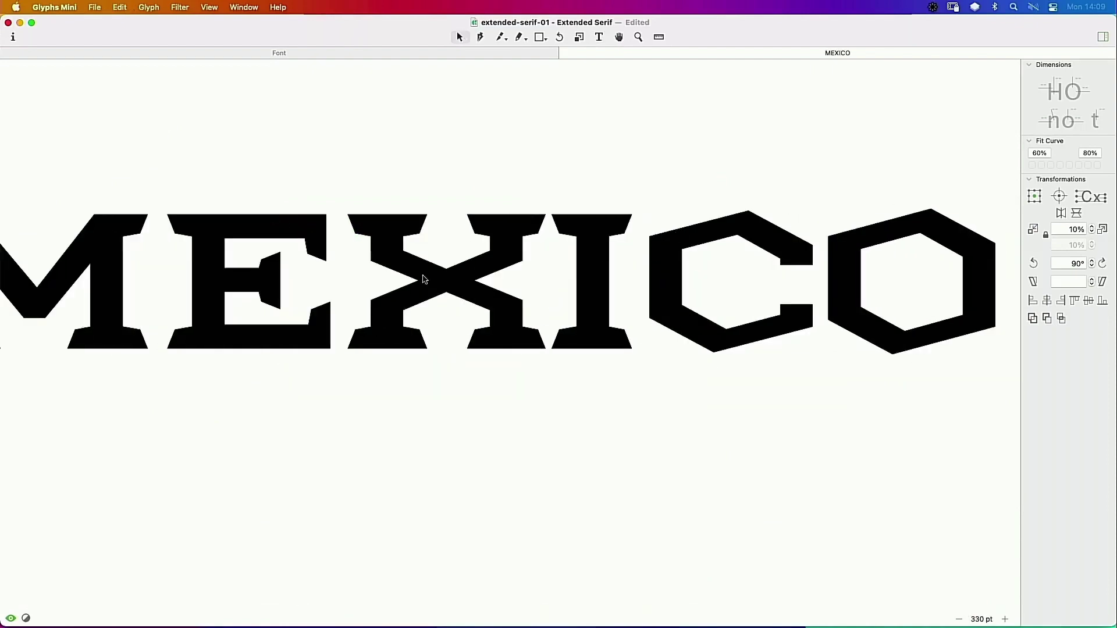
Step: Open the X within MEXICO for editing and delete its inverted V outline
scroll(423, 279, left, 5)
key(z)
drag(726, 180, 427, 373)
double_click(474, 223)
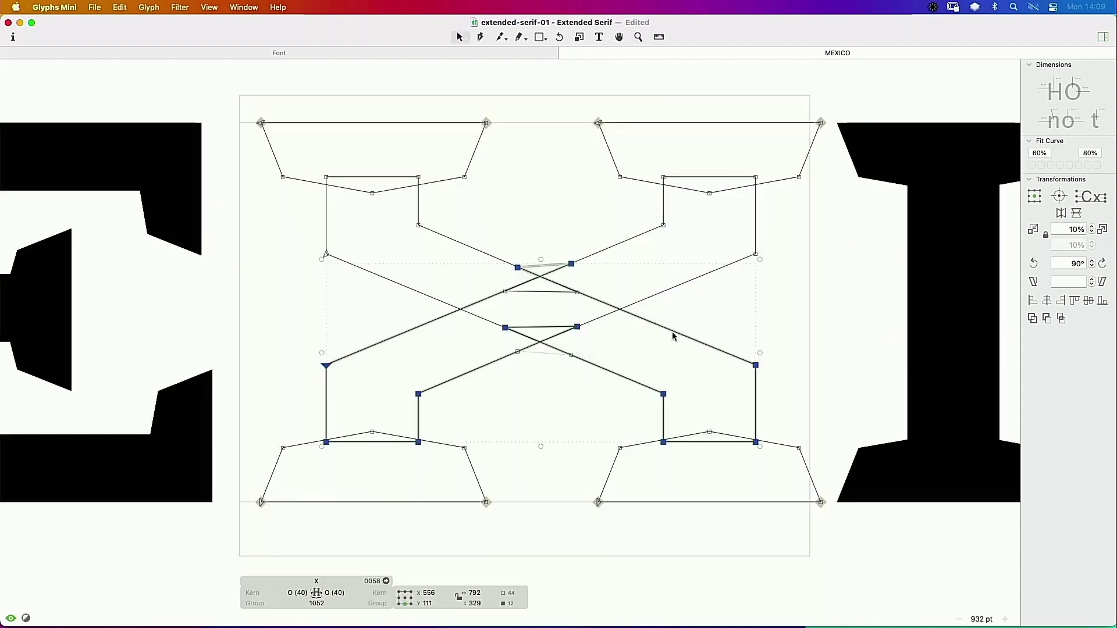
key(space)
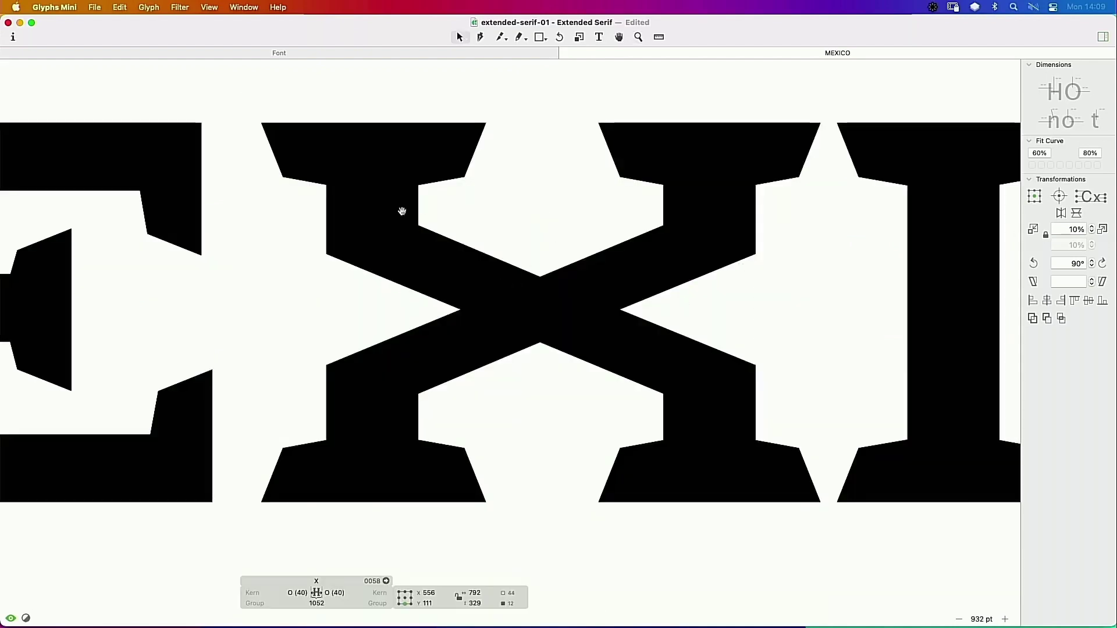
click(714, 361)
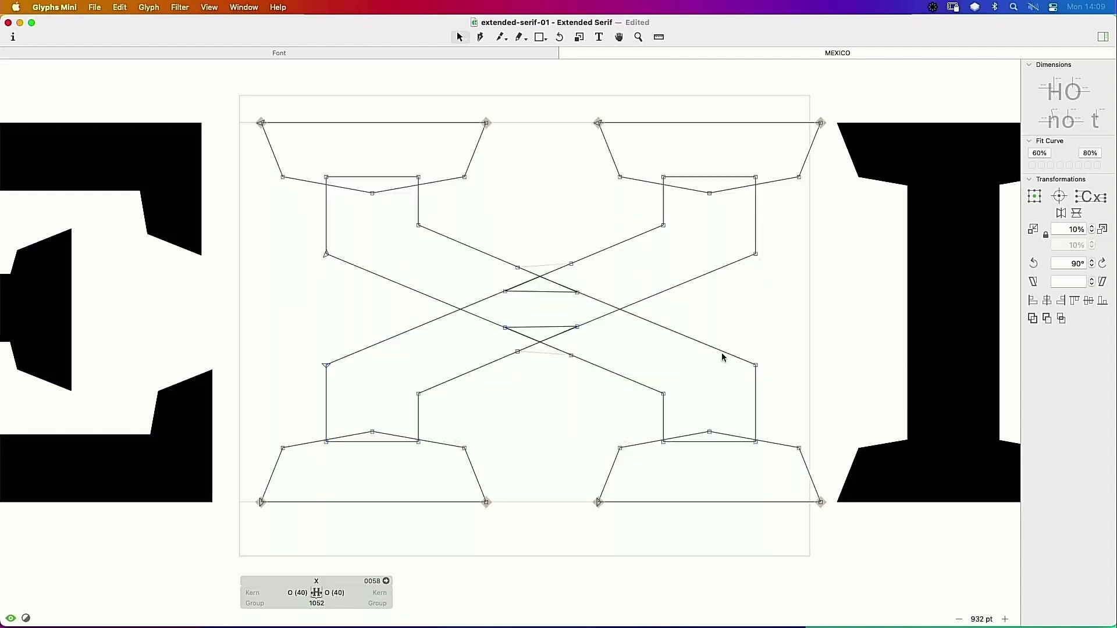
double_click(722, 352)
key(Delete)
Step: Raise the whole upright V outline to Y 311 and preview it
double_click(665, 297)
key(shift+Up)
key(shift+Up)
key(shift+Up)
key(shift+Up)
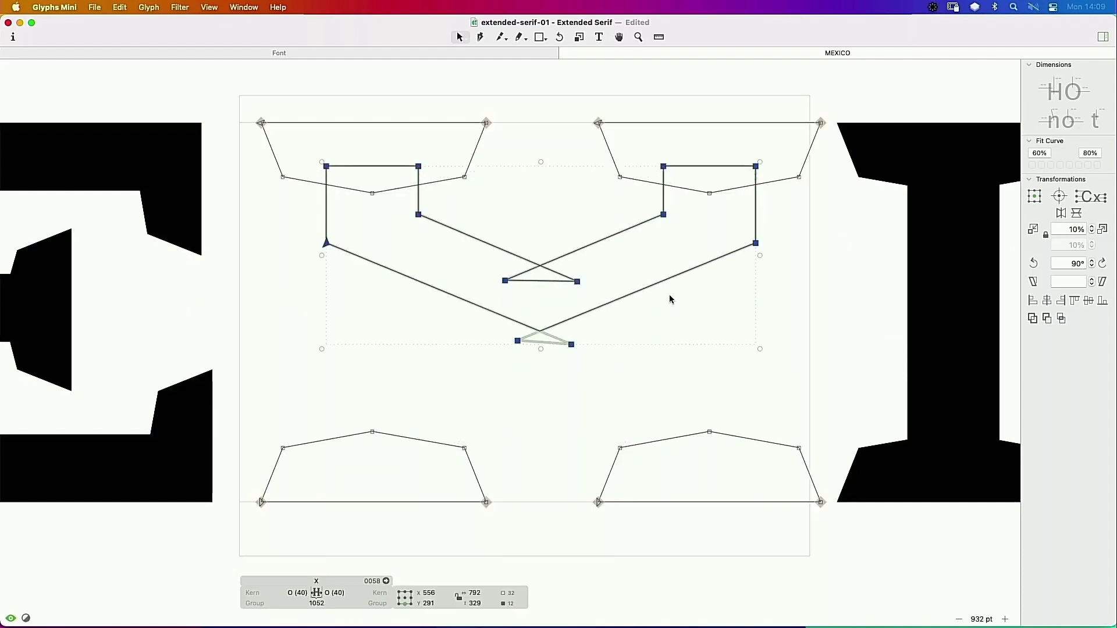
key(space)
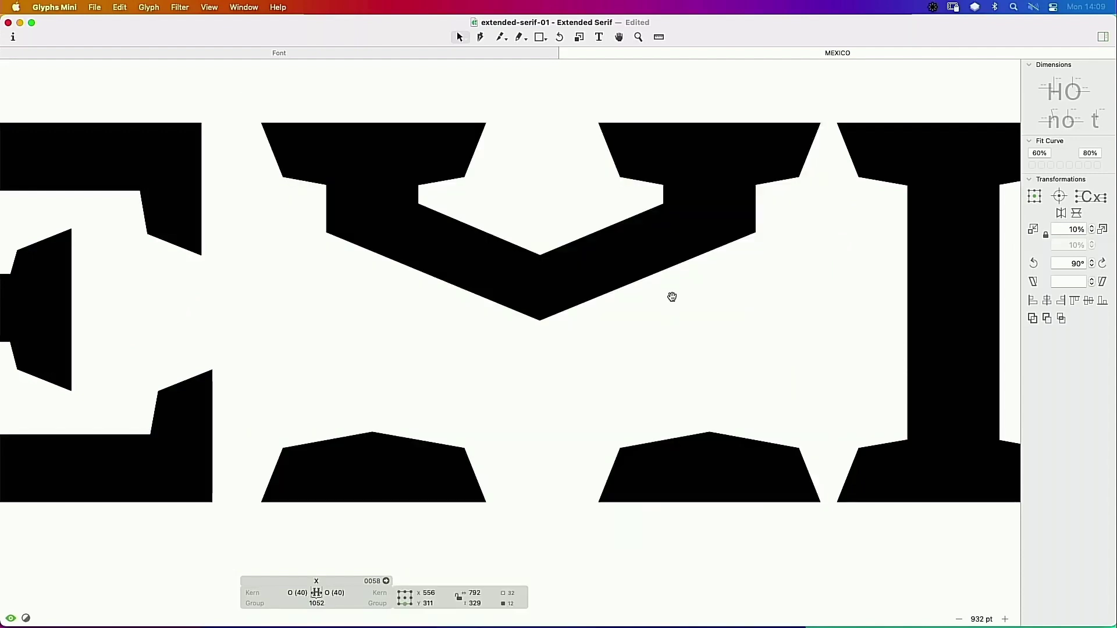
Step: Lower the upright V's four centre nodes together to Y 281 to steepen its diagonals, and preview
drag(606, 254, 494, 333)
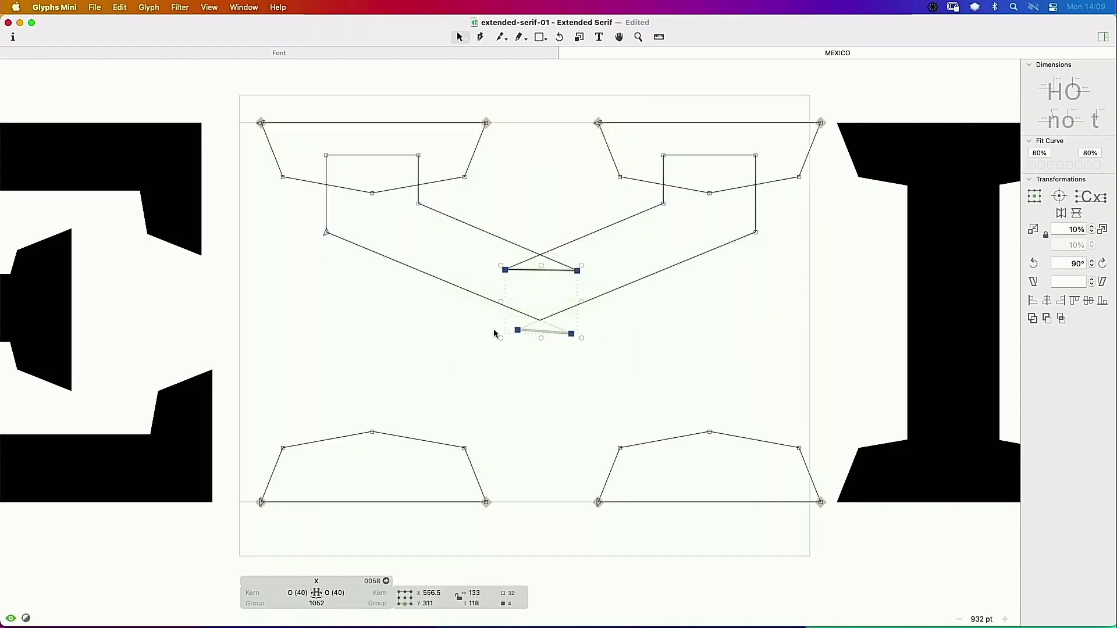
key(shift+Down)
key(shift+Down)
key(shift+Down)
key(space)
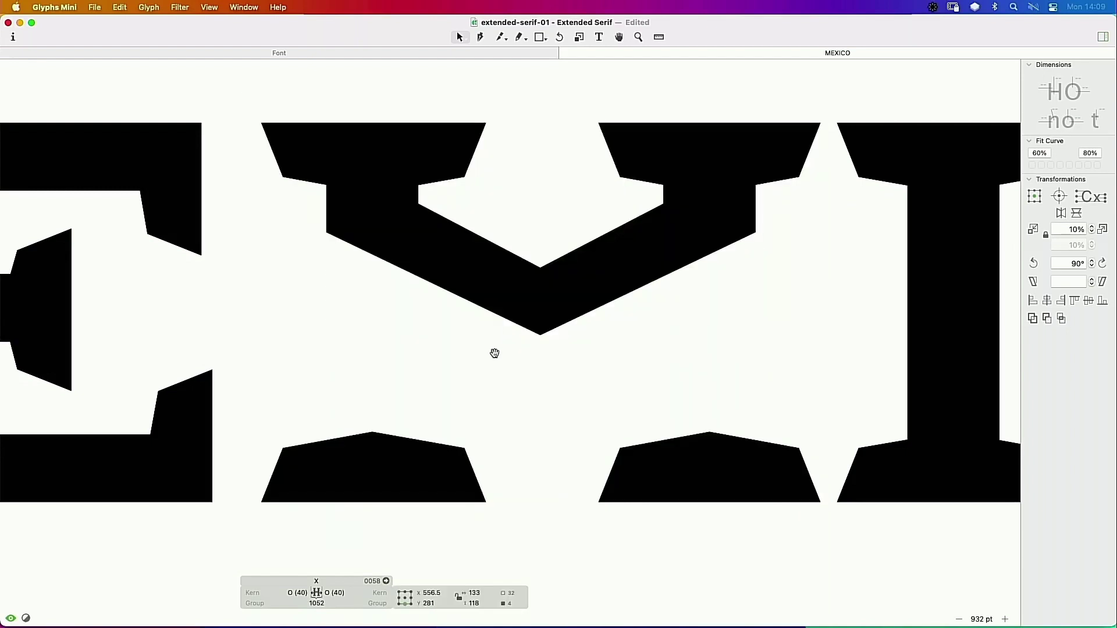
Step: Lower only the V's two bottom centre nodes to Y 261 to thicken its diagonals
drag(586, 359, 512, 331)
key(shift+Down)
key(shift+Down)
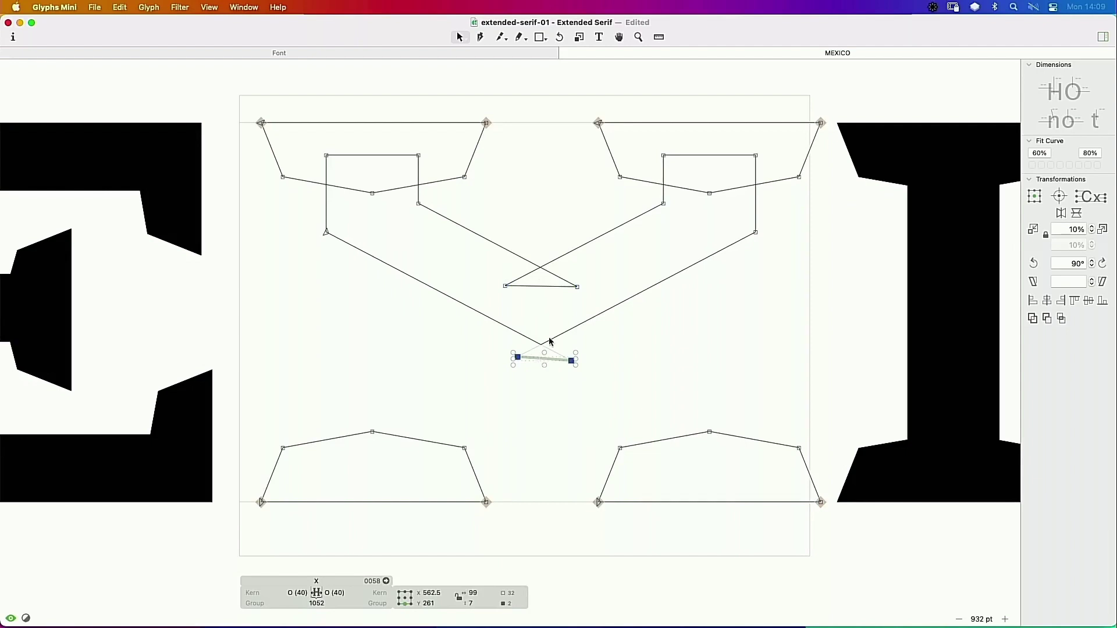
Step: Lower the four nodes of the V's inner upper edge, both corners and both centre nodes, to Y 387
click(418, 205)
key(space)
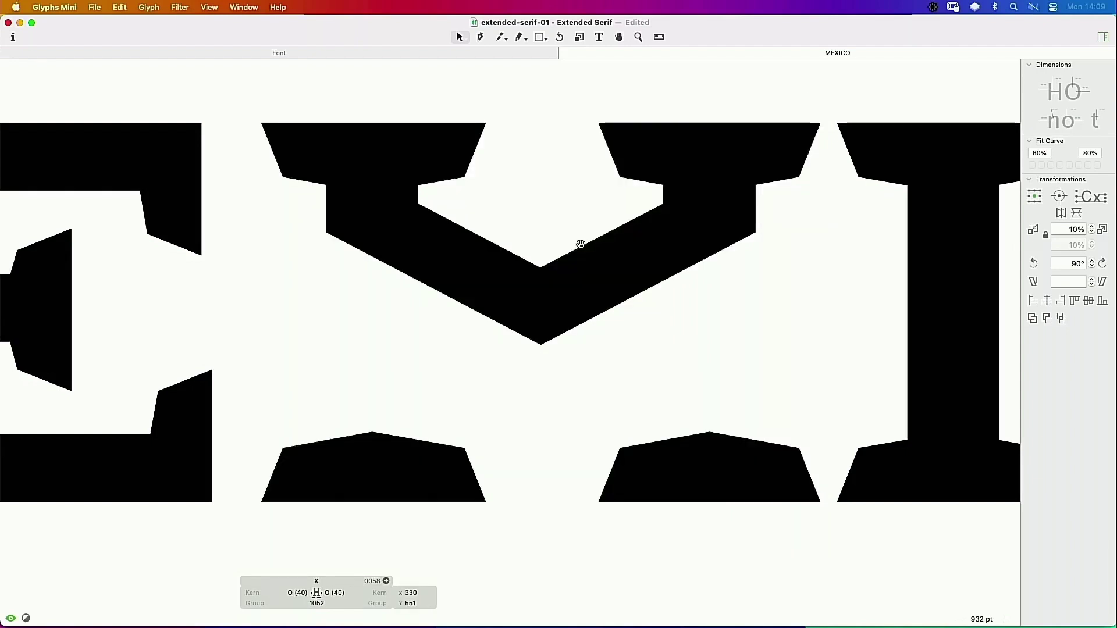
drag(600, 261, 495, 297)
shift+click(663, 204)
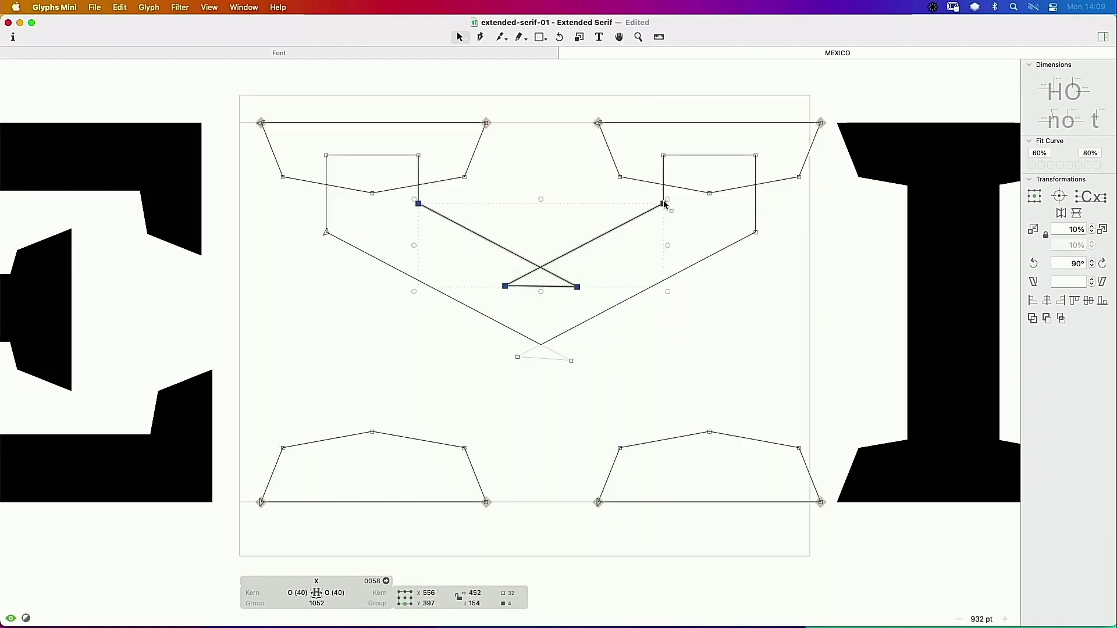
key(shift+Down)
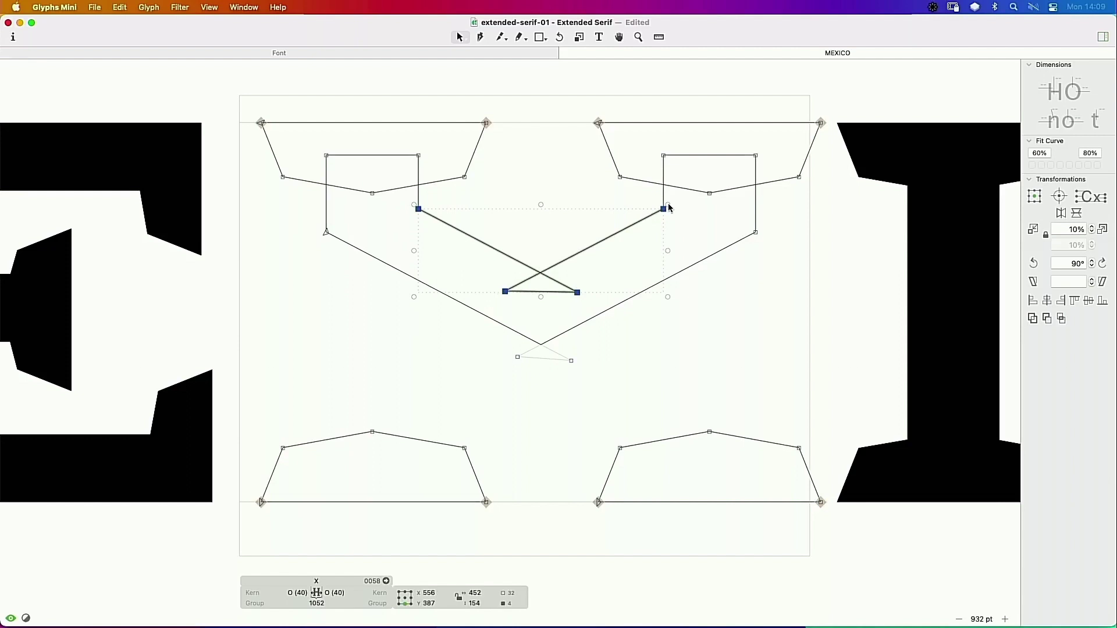
key(space)
key(super+z)
key(super+z)
key(super+z)
Step: Duplicate the upright V outline in place and flip the copy vertically
click(610, 221)
double_click(613, 235)
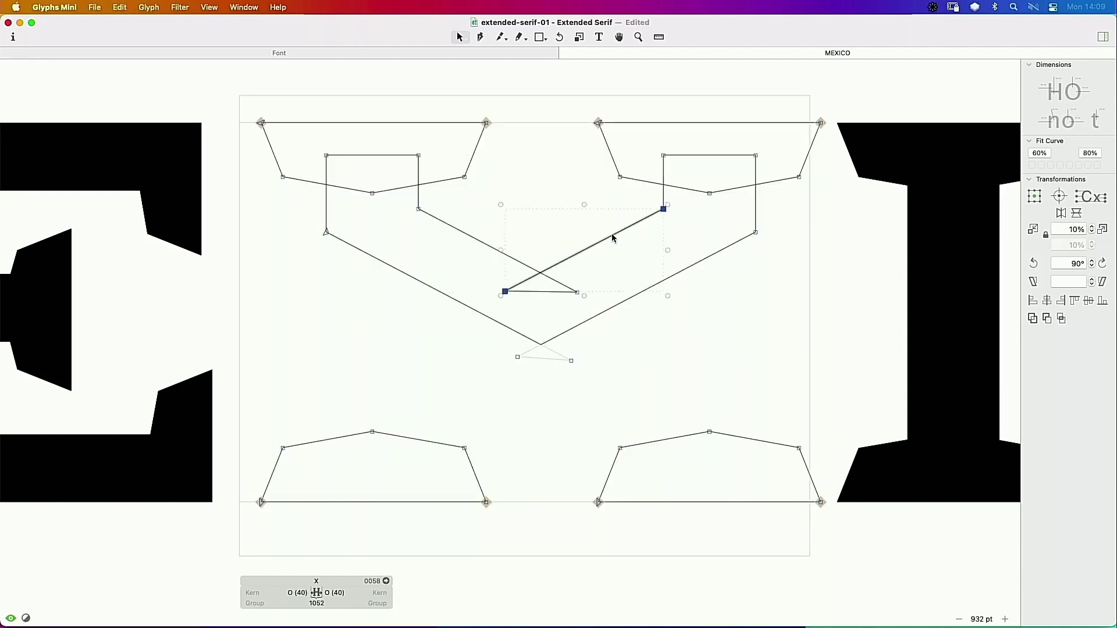
key(super+c)
key(super+v)
key(super+v)
click(1076, 213)
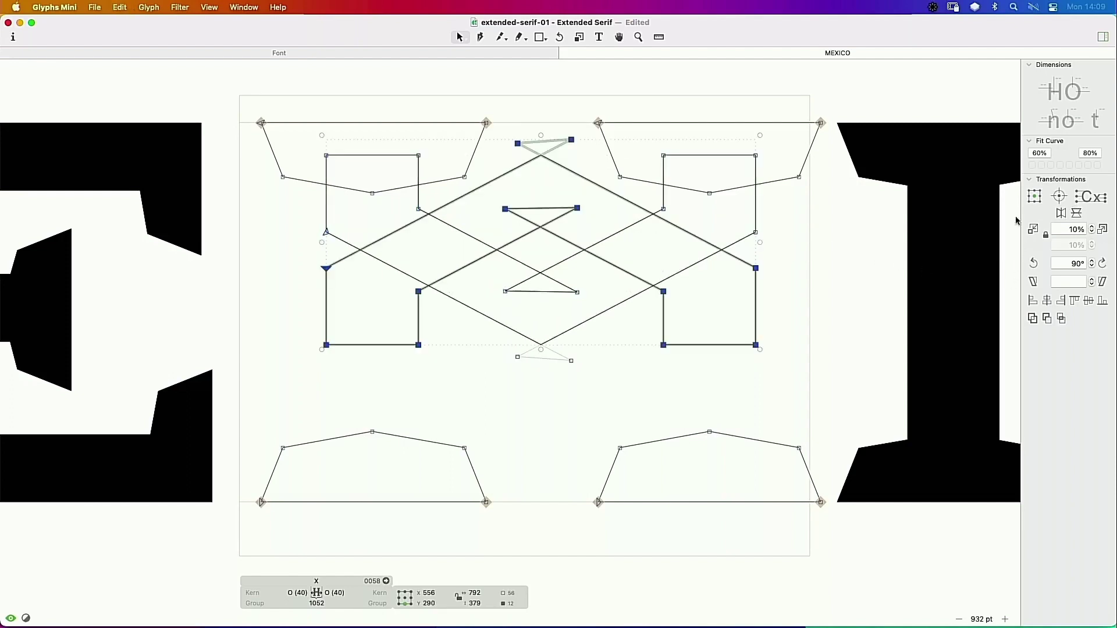
Step: Lower the flipped V copy to Y 73 so its diagonals line up with the upright V's and form an X
drag(756, 269, 753, 388)
double_click(735, 242)
click(740, 247)
double_click(755, 307)
key(space)
drag(629, 242, 451, 382)
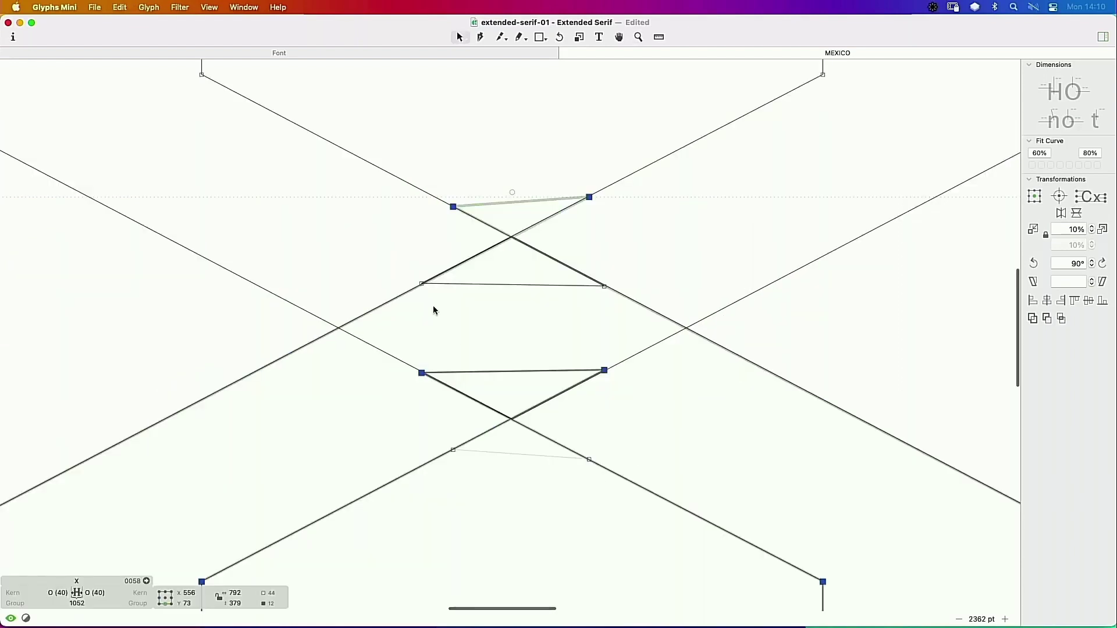
Step: Fine-tune the flipped V's height where the diagonals cross and preview the complete X
key(Up)
key(Down)
key(Down)
key(space)
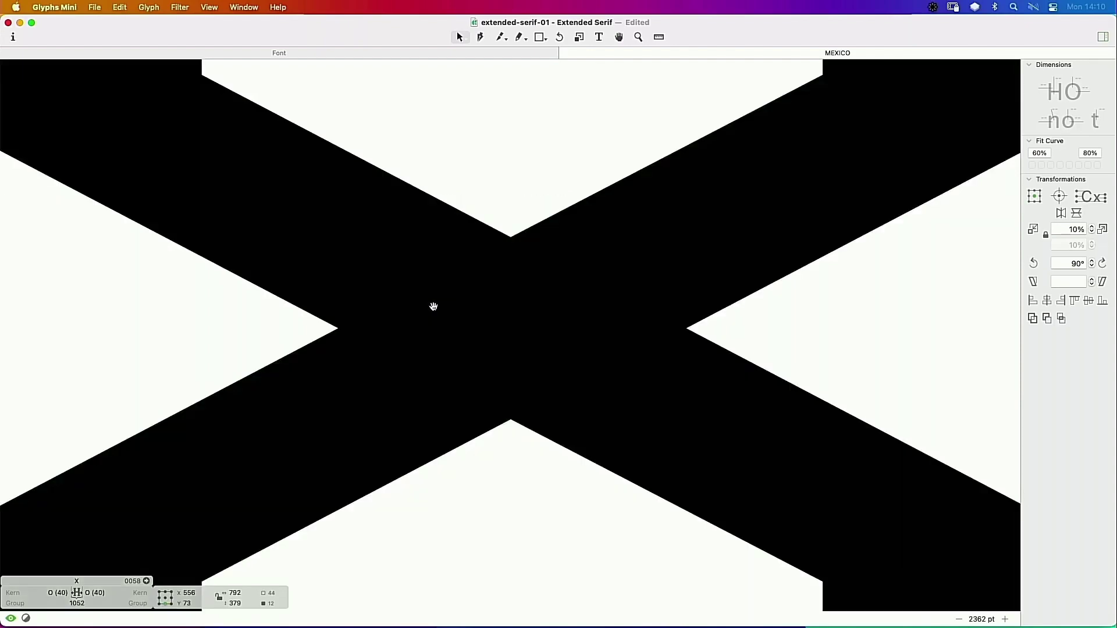
scroll(433, 306, down, 5)
scroll(434, 310, down, 1)
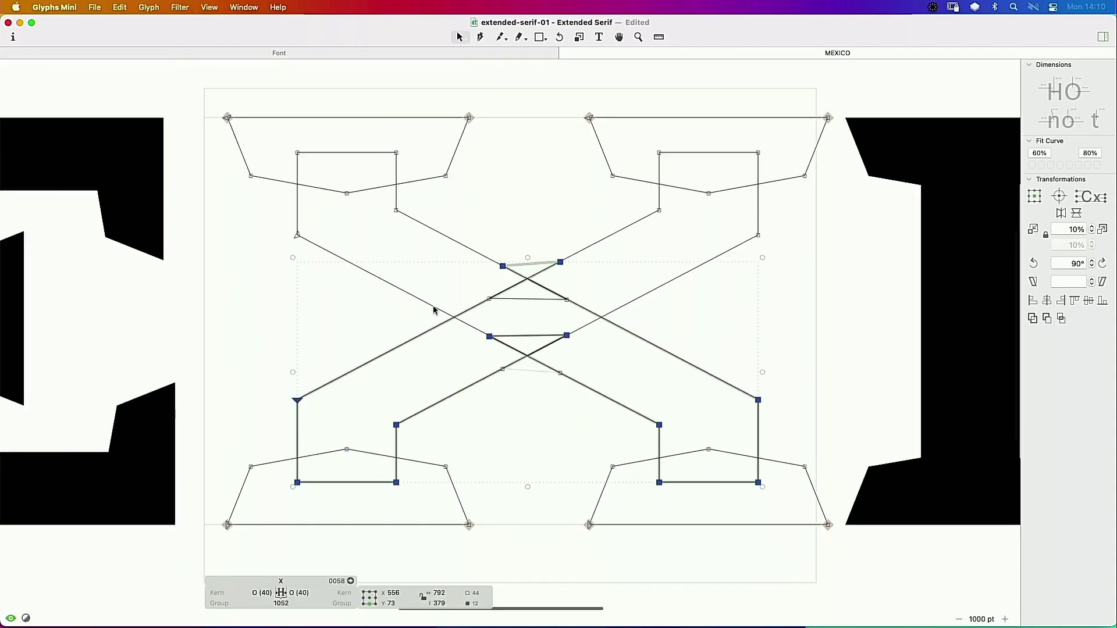
key(space)
drag(608, 202, 623, 172)
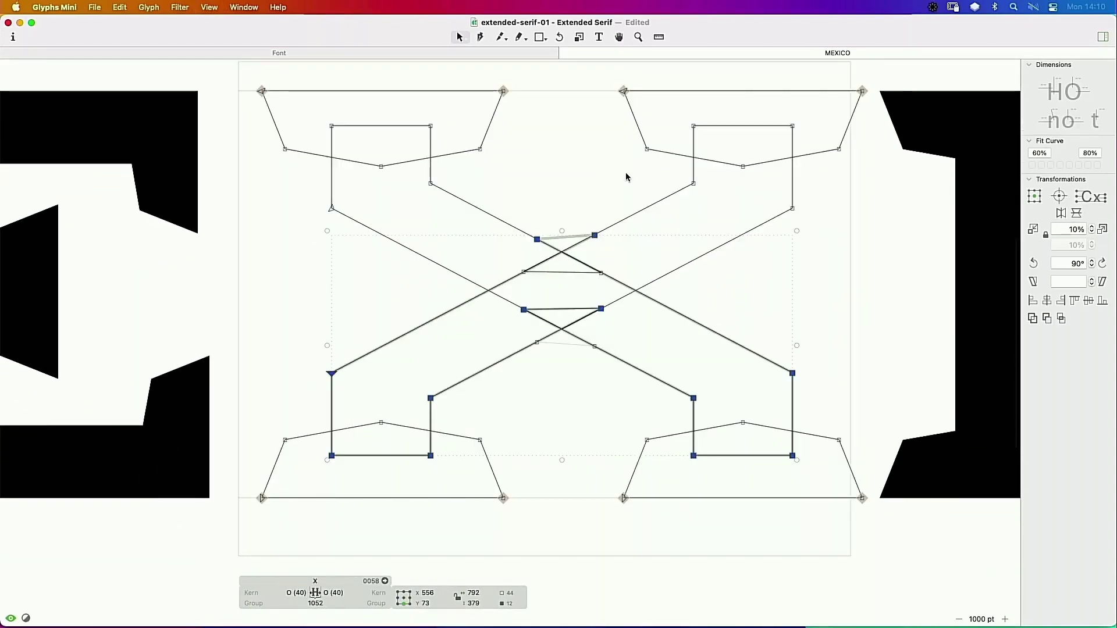
Step: Examine the new capital X within the word MEXICO at progressively smaller sizes
key(cmd+minus)
key(t)
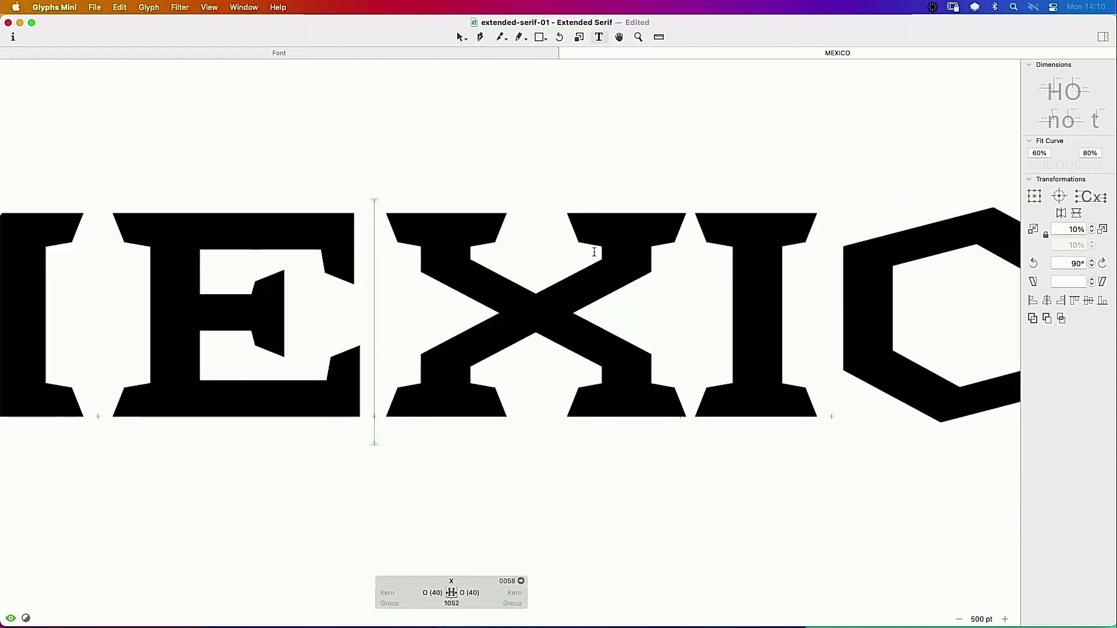
key(Escape)
key(cmd+p)
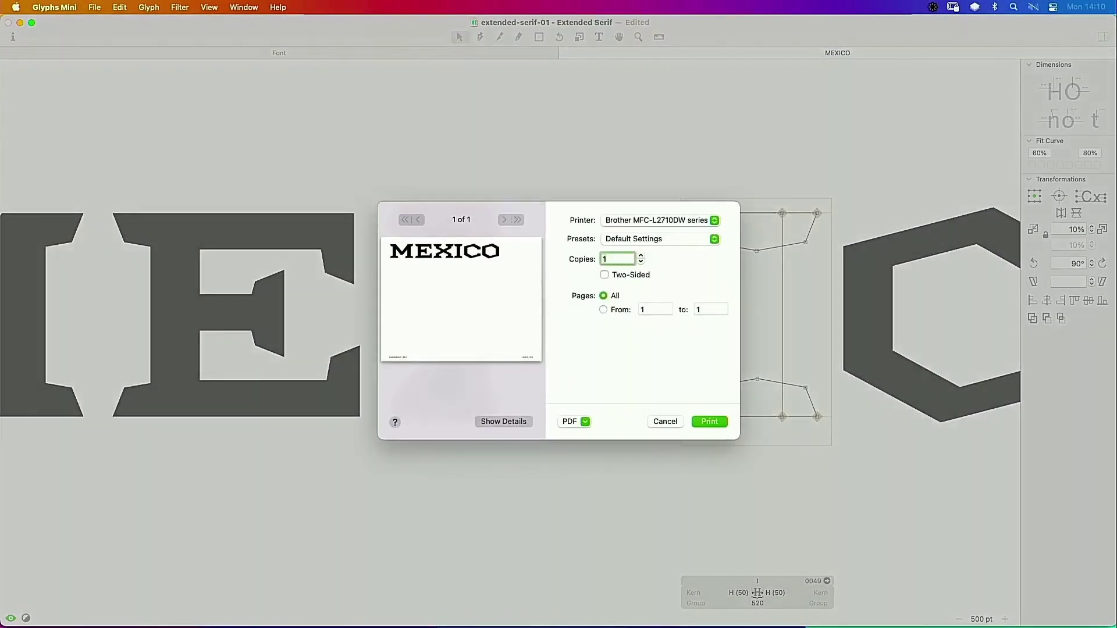
key(Escape)
key(cmd+minus)
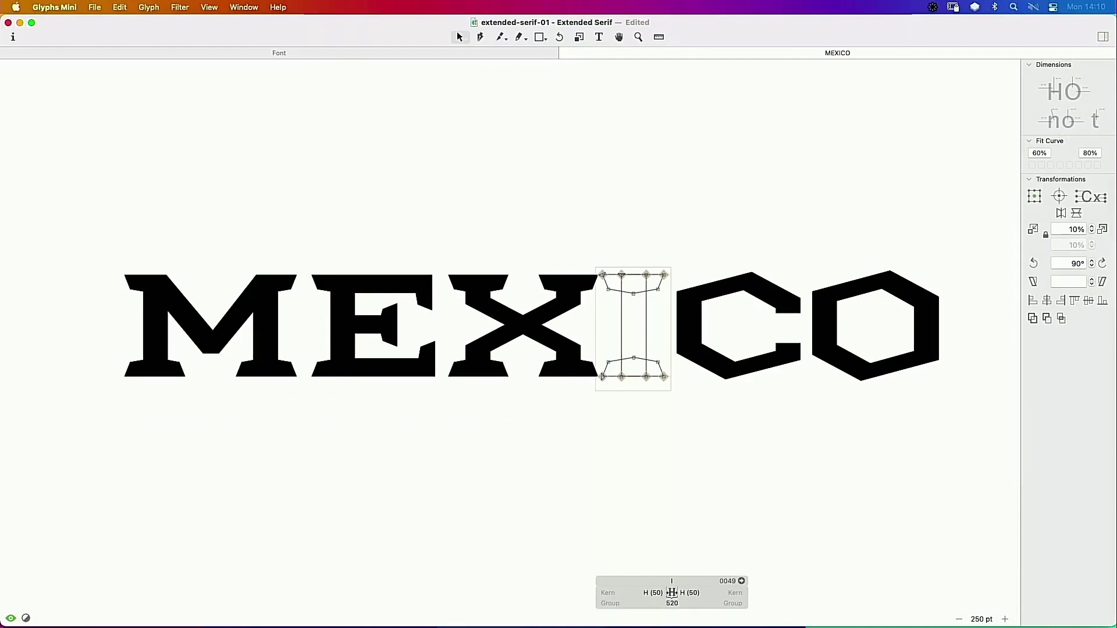
key(Escape)
double_click(876, 318)
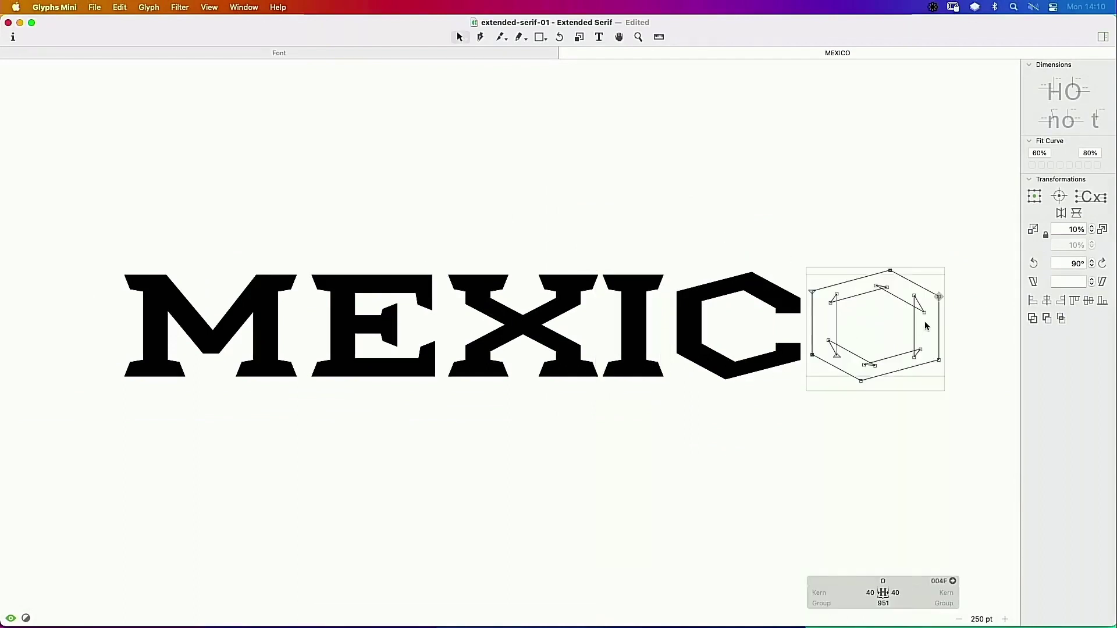
key(Escape)
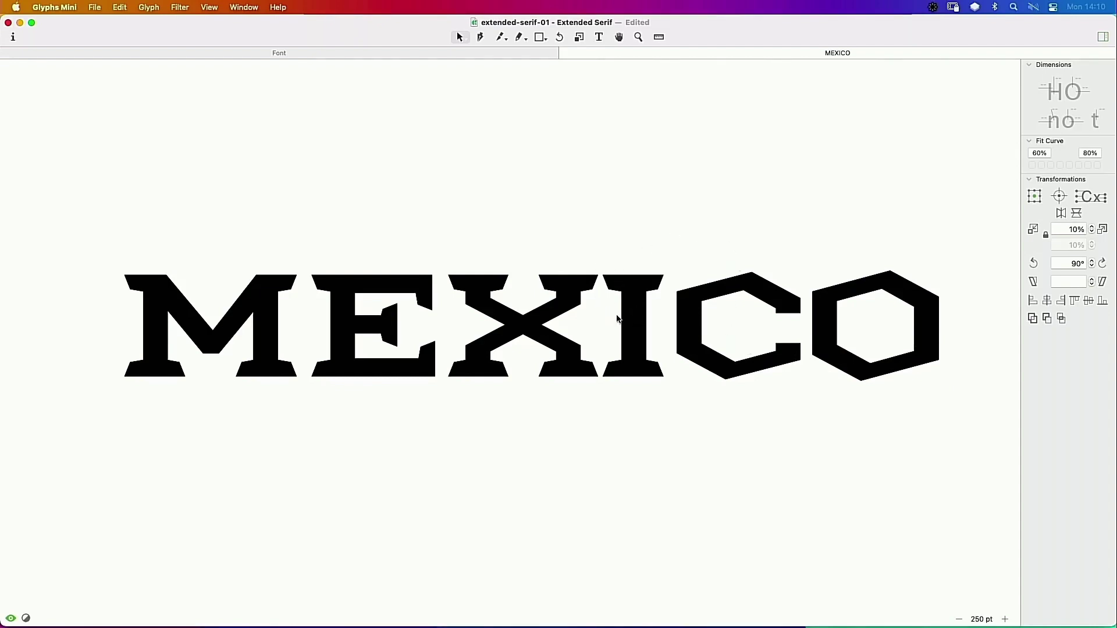
scroll(617, 313, down, 5)
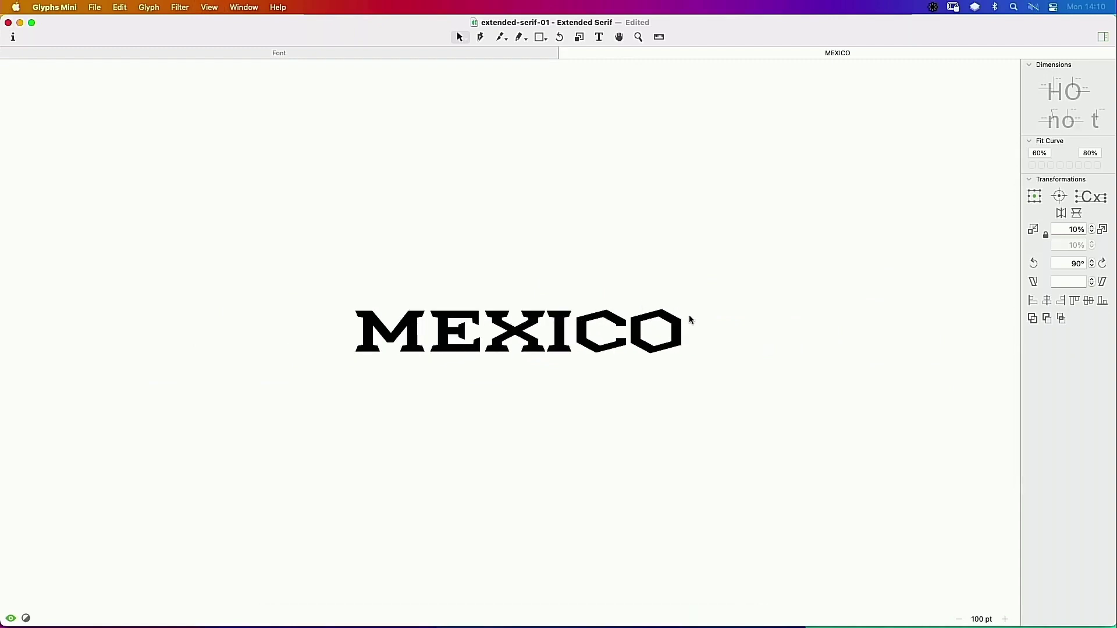
Step: Return to the font's glyph overview and save the font file
click(448, 53)
click(423, 215)
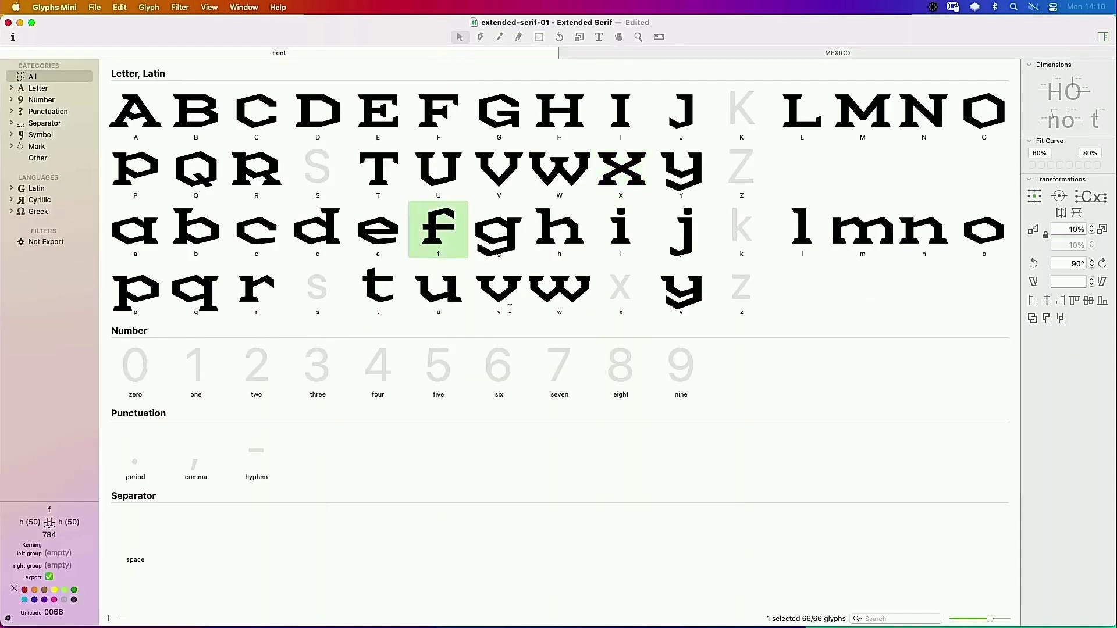
key(super+s)
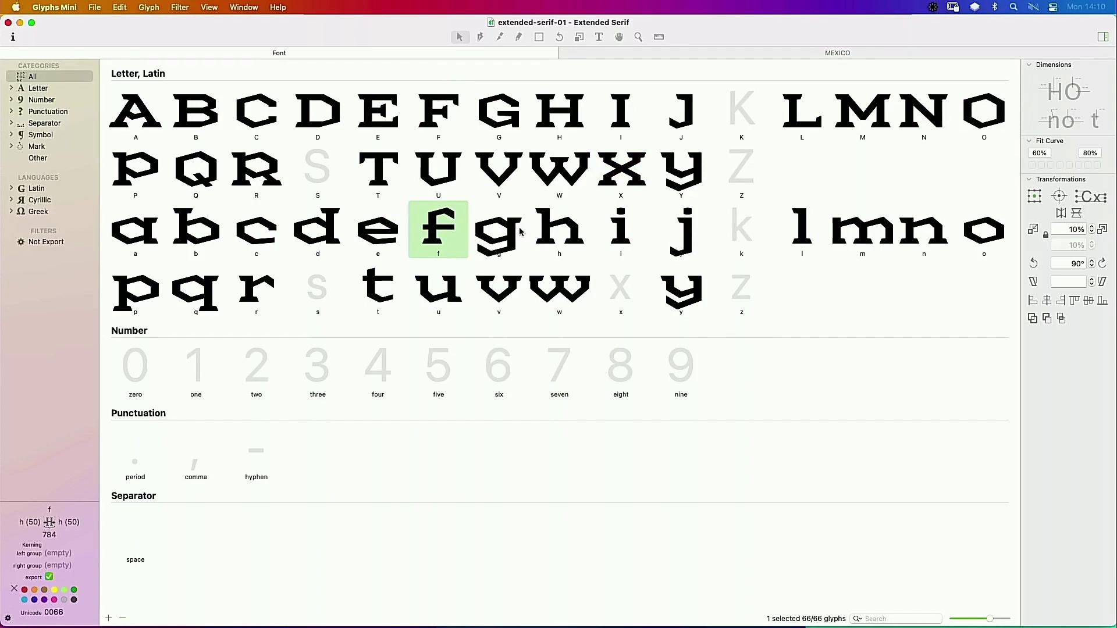
Step: Add a second line reading "Mexico" below MEXICO in the sample text
click(658, 73)
click(668, 54)
key(t)
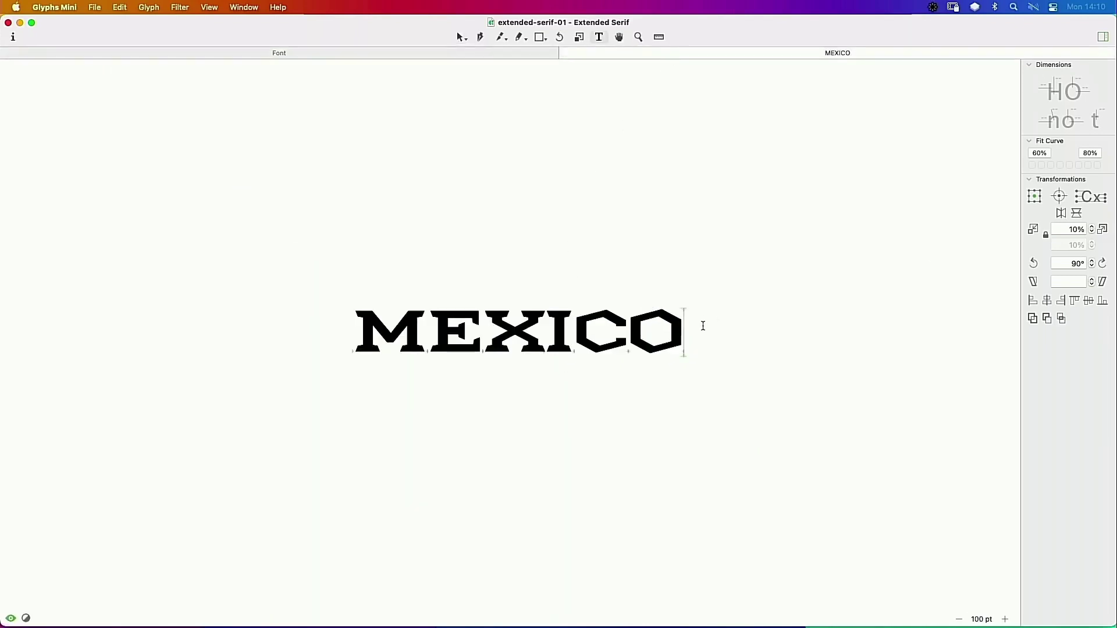
key(Return)
text(MEX)
key(BackSpace)
key(BackSpace)
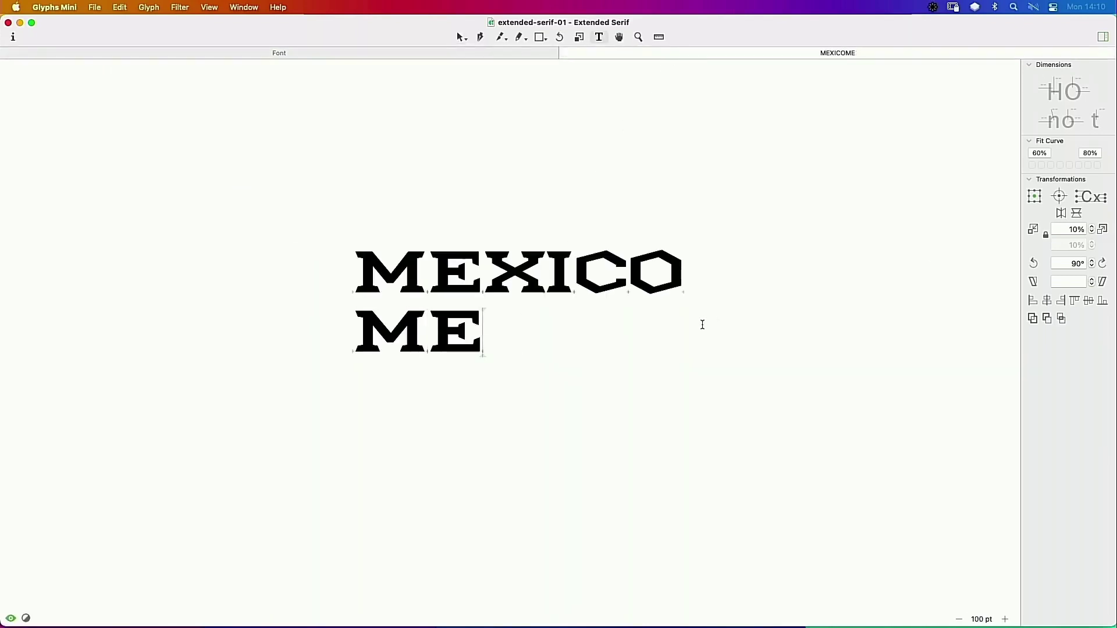
text(exico)
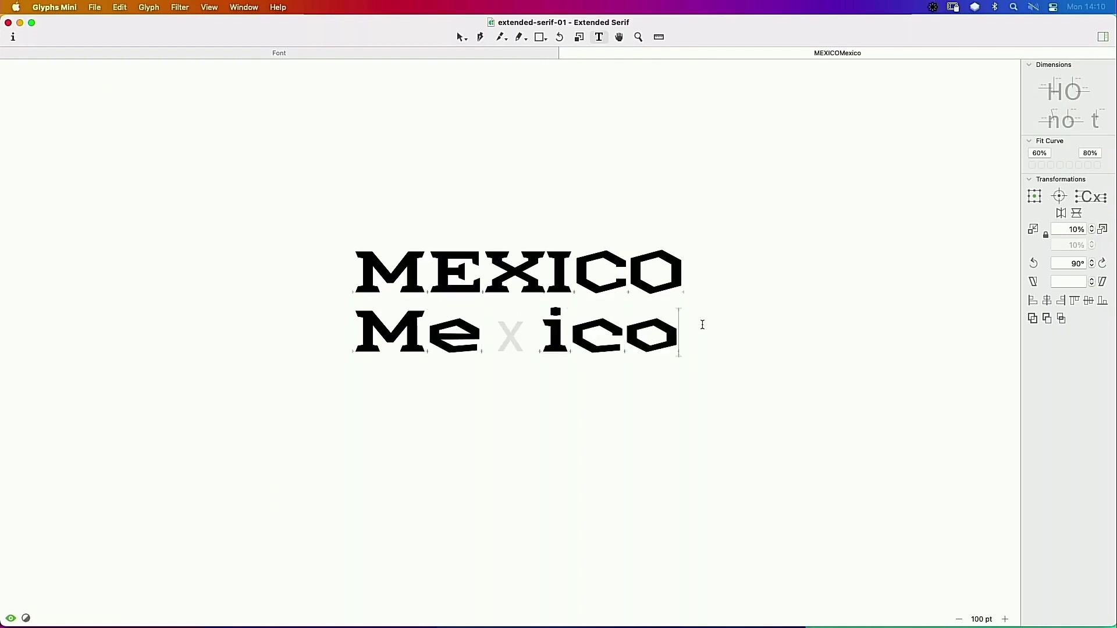
Step: Copy all outlines of the capital X into the empty lowercase x
key(Escape)
key(super+space)
drag(731, 199, 326, 394)
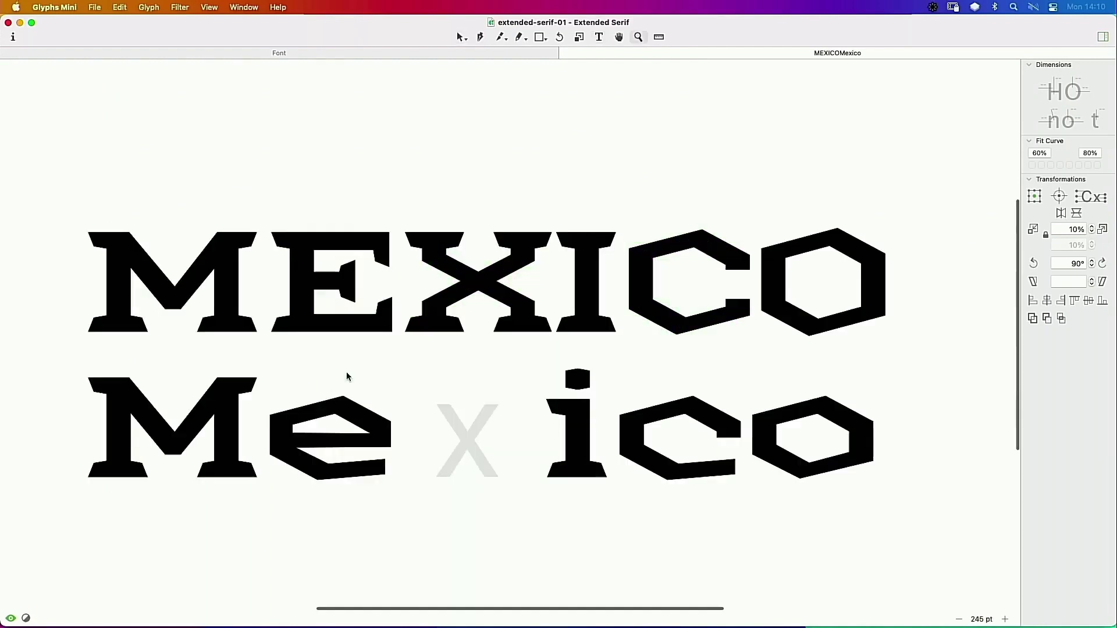
double_click(470, 285)
key(super+a)
key(super+c)
double_click(467, 450)
key(super+v)
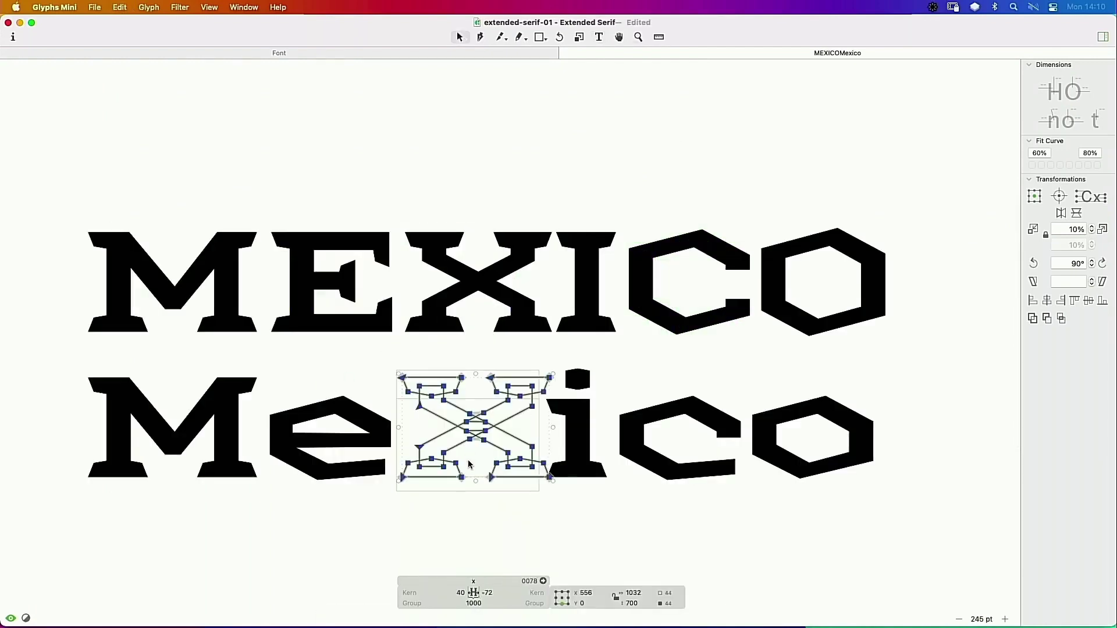
Step: Compare the two X shapes, then reapply the O metrics key to the capital X's sidebearing to correct its spacing
key(space)
drag(463, 474, 540, 420)
key(super+space)
drag(720, 251, 393, 501)
key(space)
drag(527, 93, 529, 259)
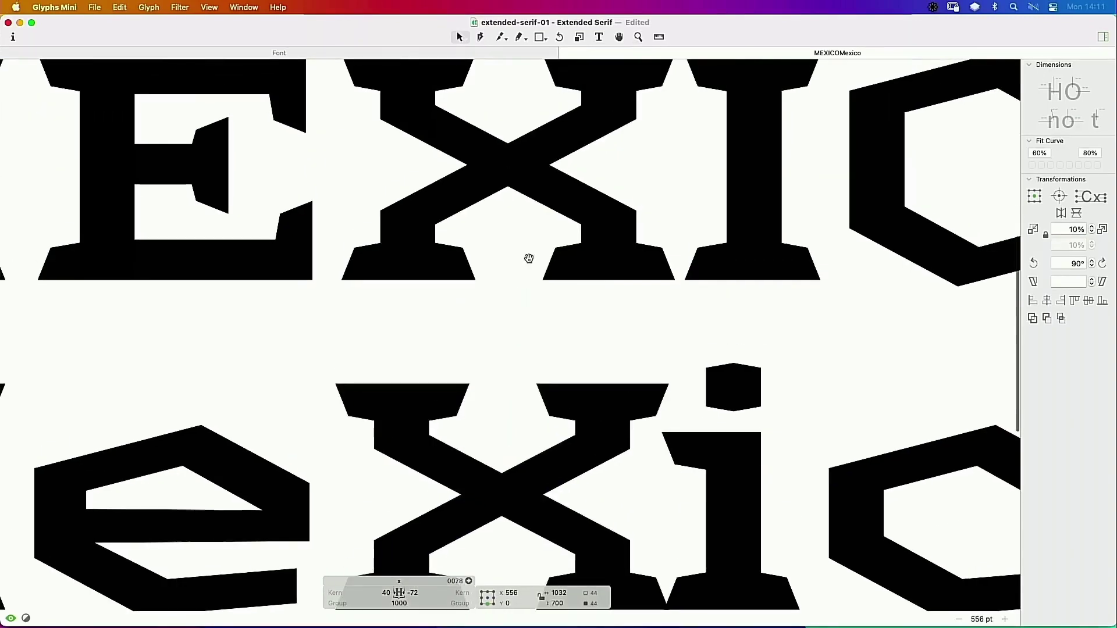
double_click(531, 244)
click(379, 593)
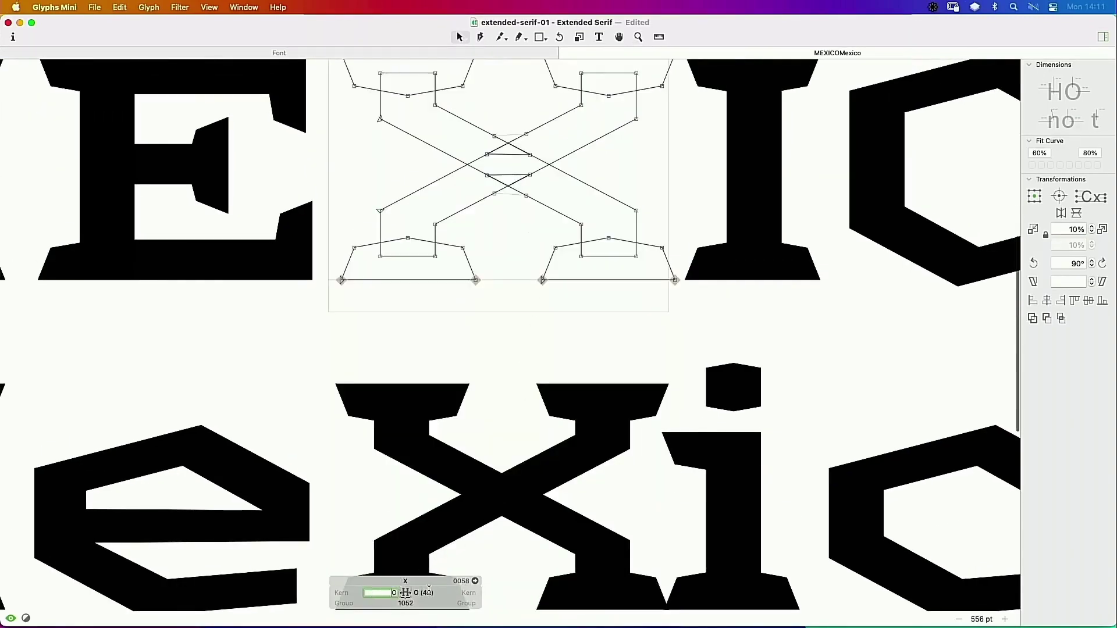
click(429, 591)
text(O)
key(Return)
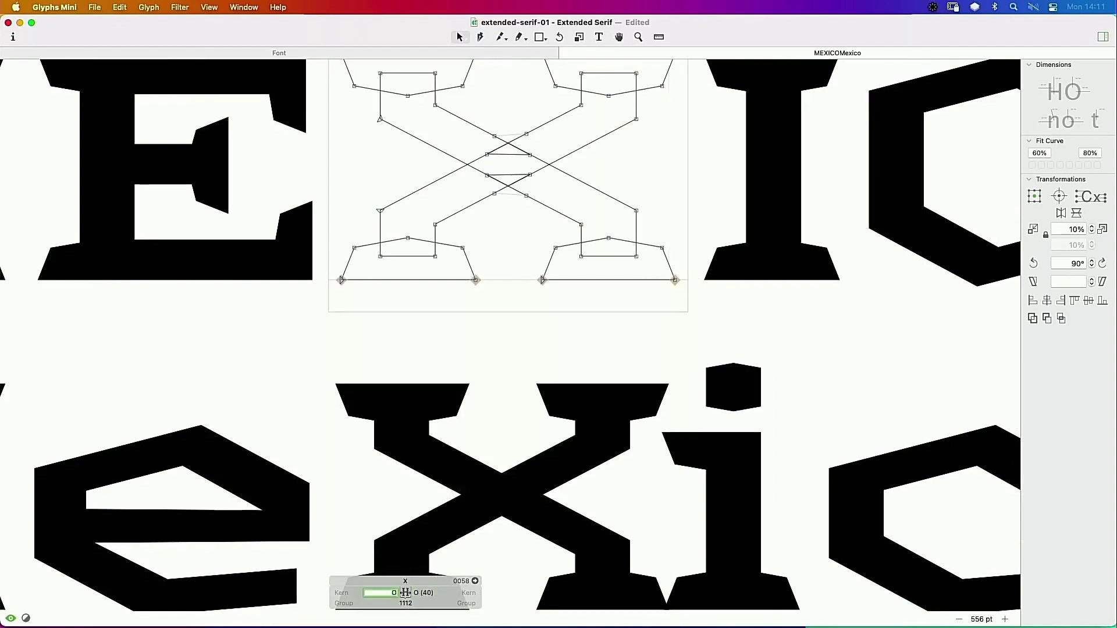
Step: Lower the lowercase x's two upper serifs together to Y 421 so their tops sit on the x-height line
double_click(460, 391)
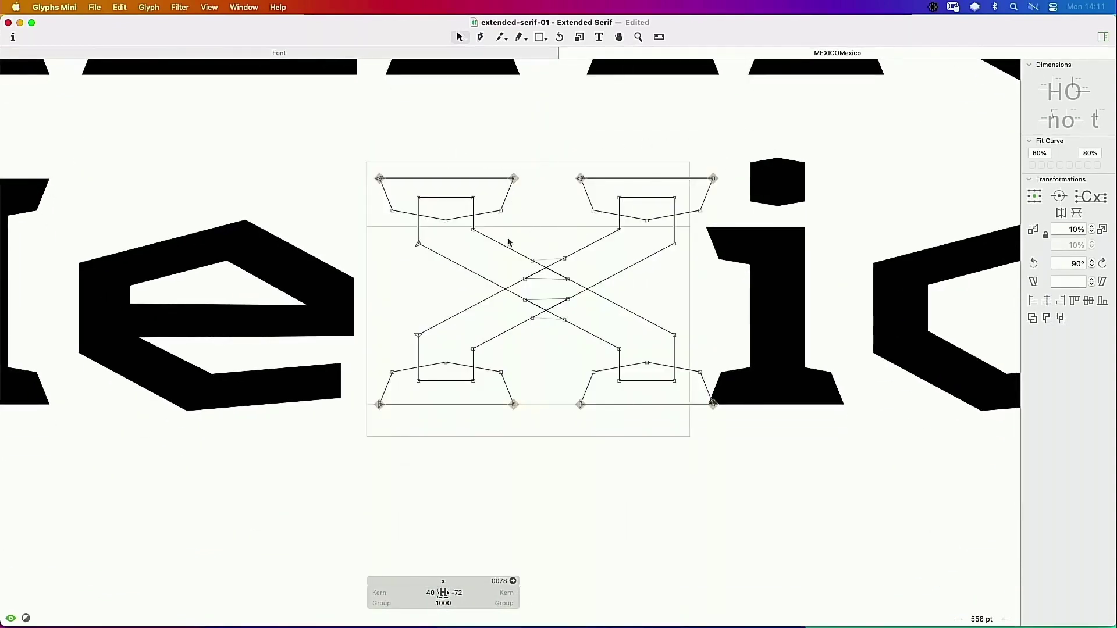
double_click(508, 195)
shift+double_click(587, 194)
drag(587, 195, 588, 246)
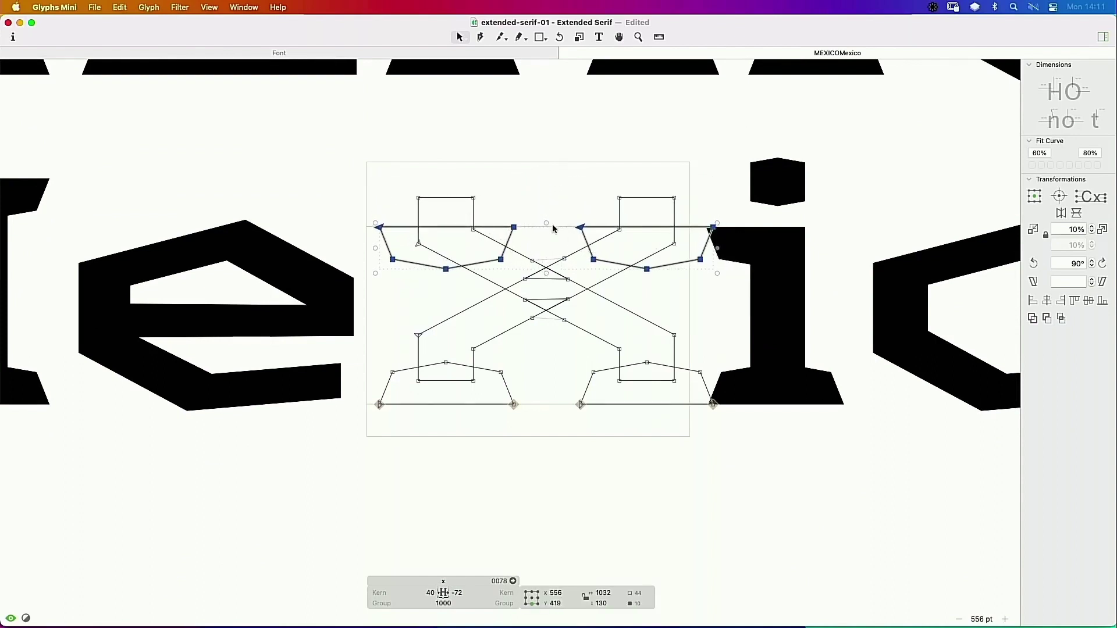
key(Down)
key(Down)
key(Down)
key(Up)
key(Up)
key(Up)
key(Up)
key(Up)
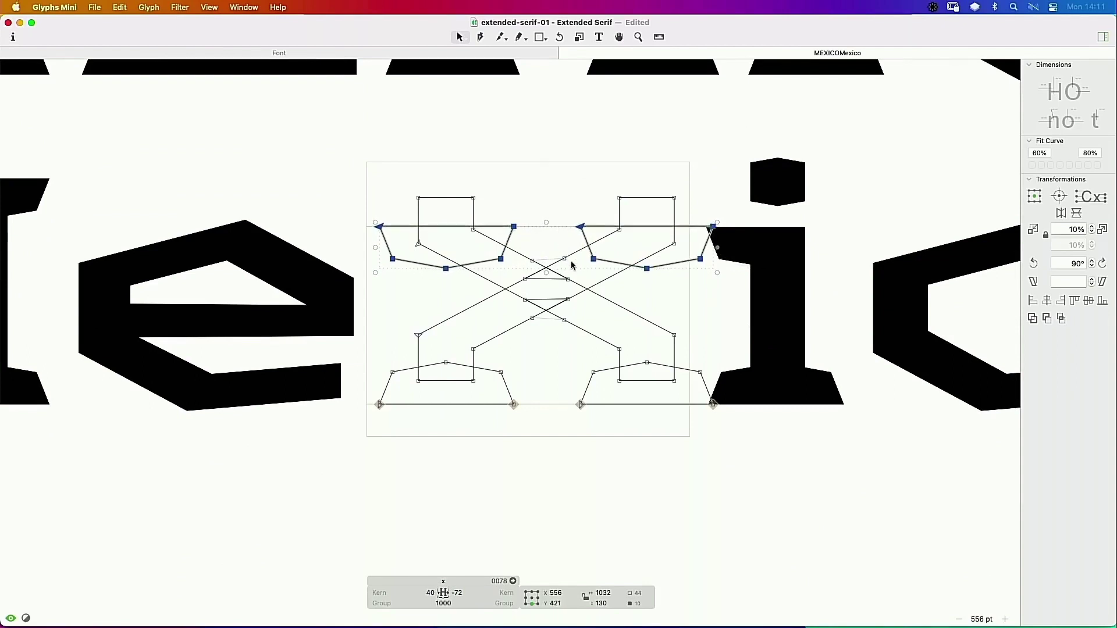
click(556, 256)
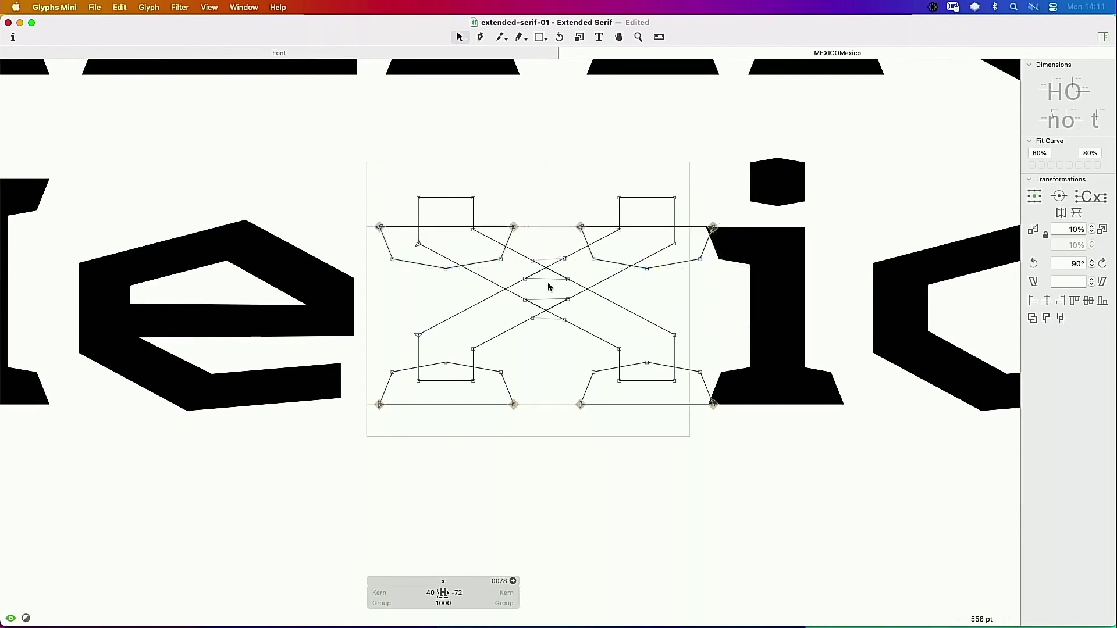
Step: Add the h as a component in the lowercase x and shift it left so its foot serifs line up with the x's
key(super+shift+c)
text(n)
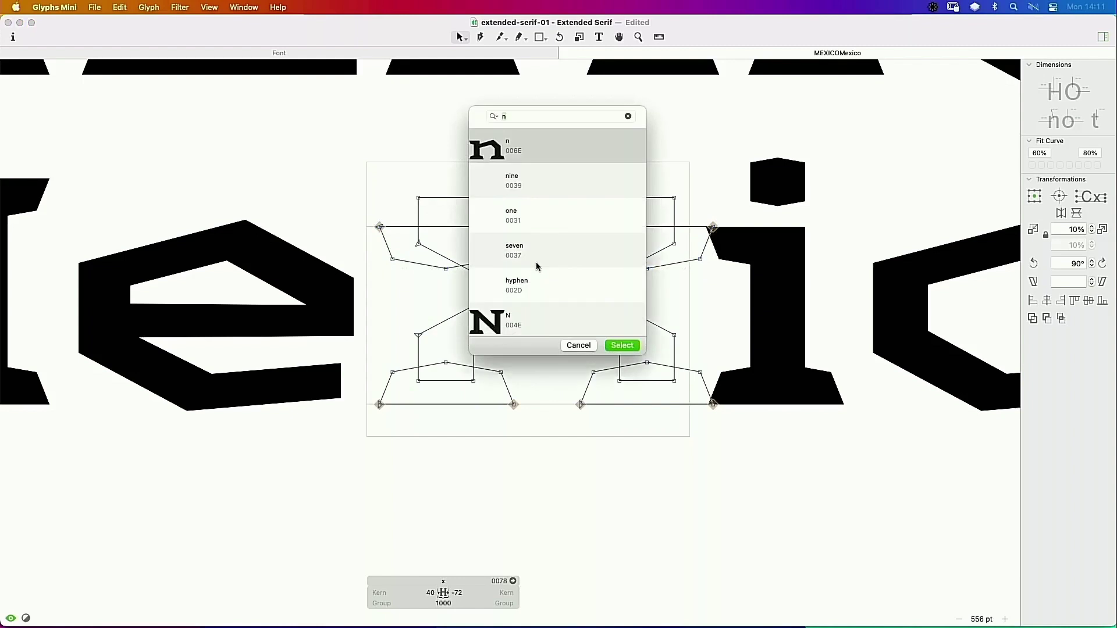
key(BackSpace)
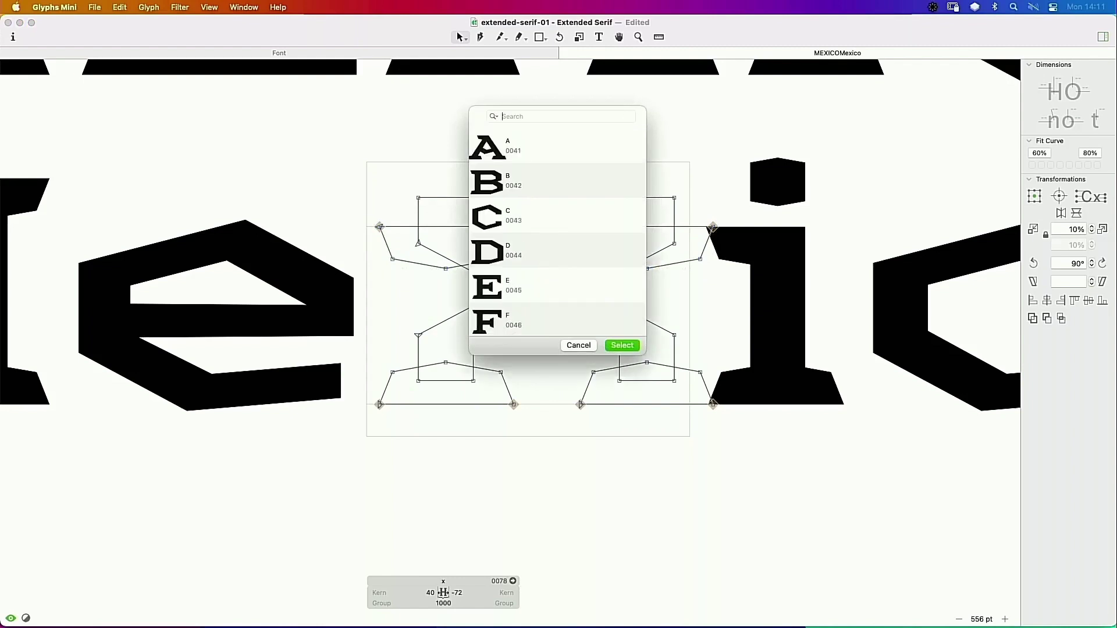
text(h)
key(Return)
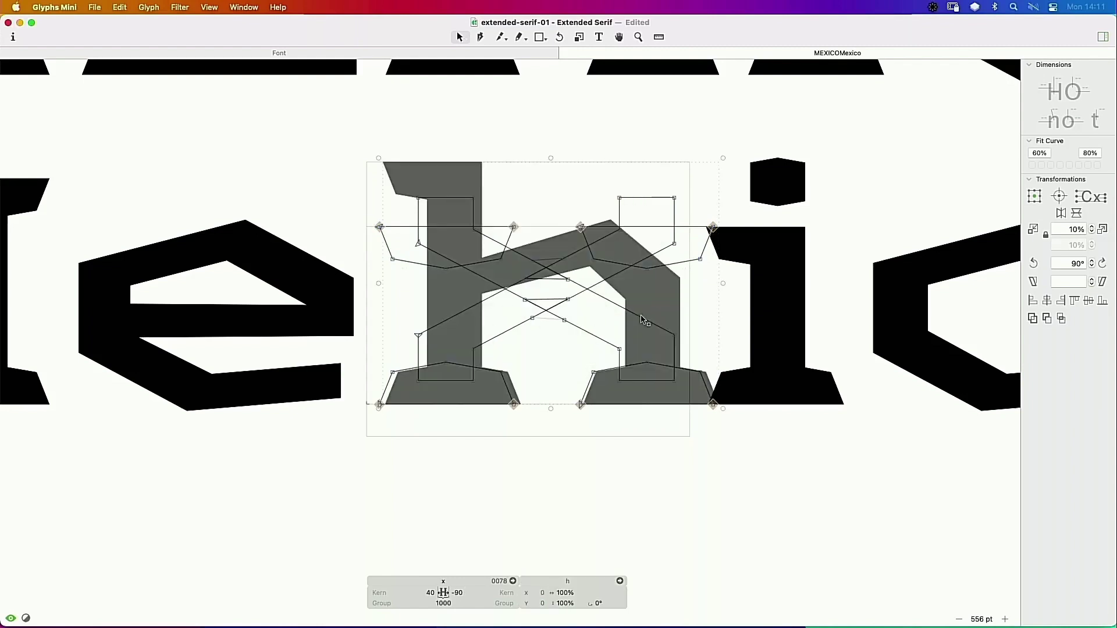
drag(645, 280, 641, 278)
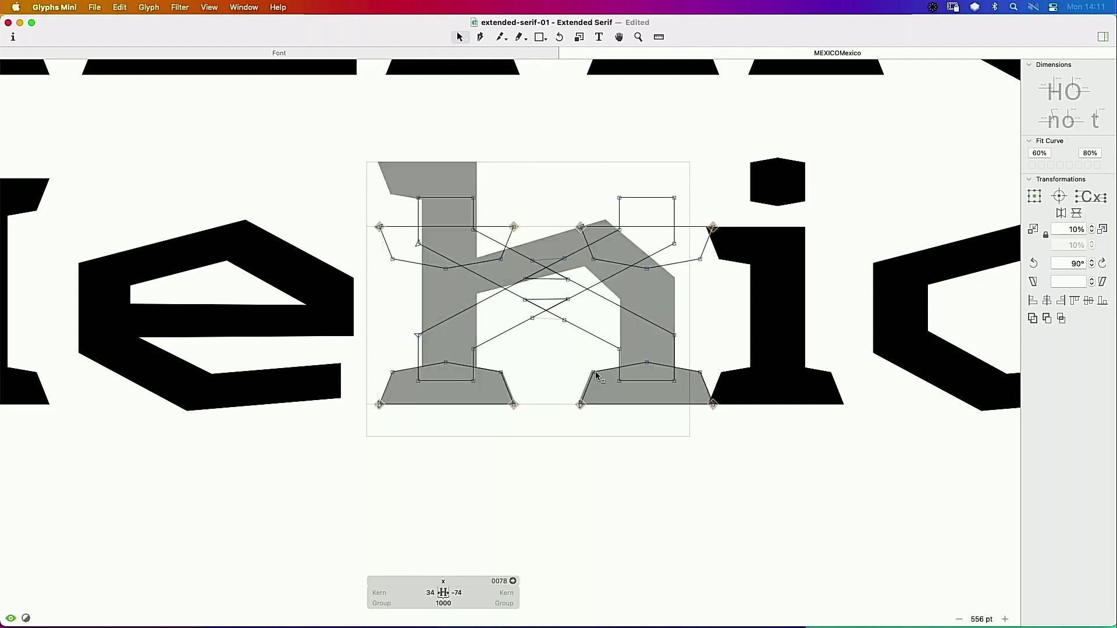
double_click(604, 378)
key(t)
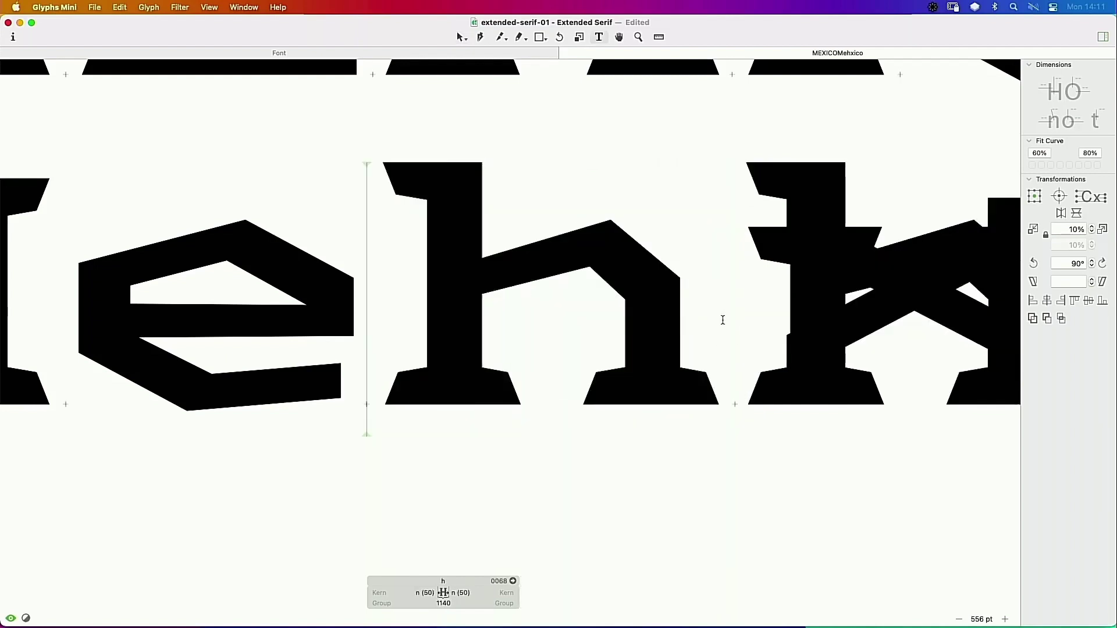
key(Right)
key(BackSpace)
double_click(544, 312)
click(544, 313)
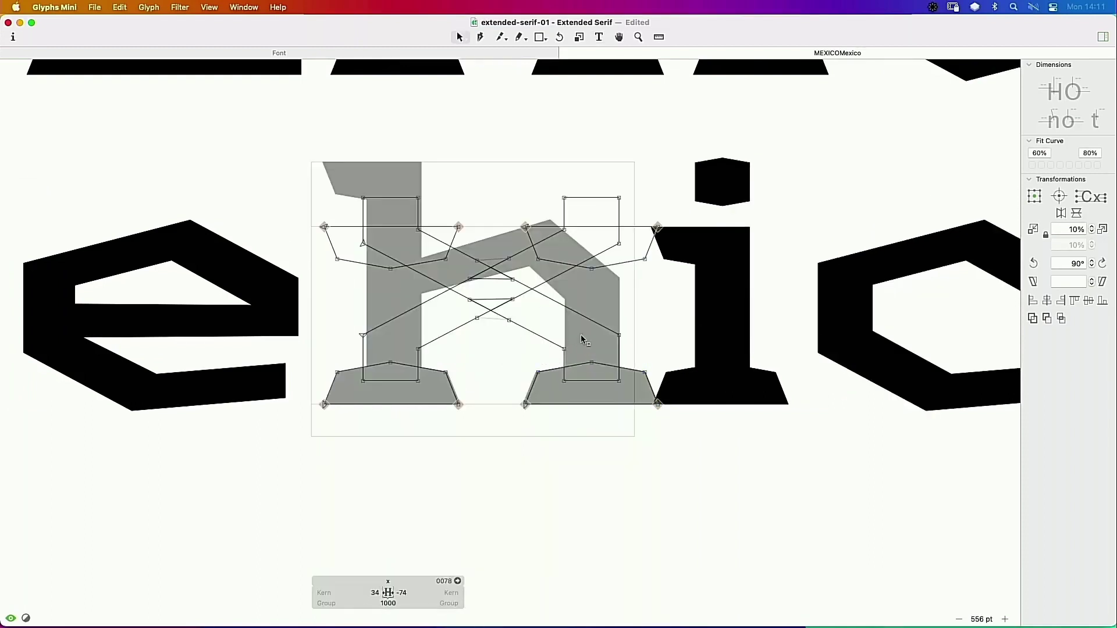
Step: Try shifting the lowercase x's lower right serif left against the h component, then return it
double_click(638, 372)
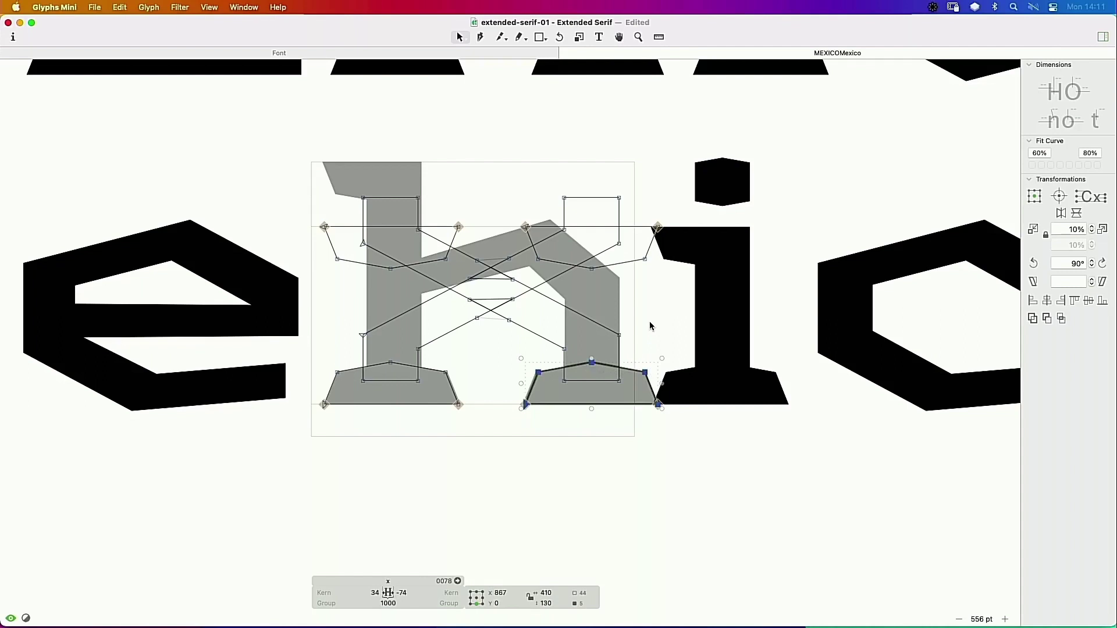
key(shift+Left)
key(shift+Right)
key(shift+Left)
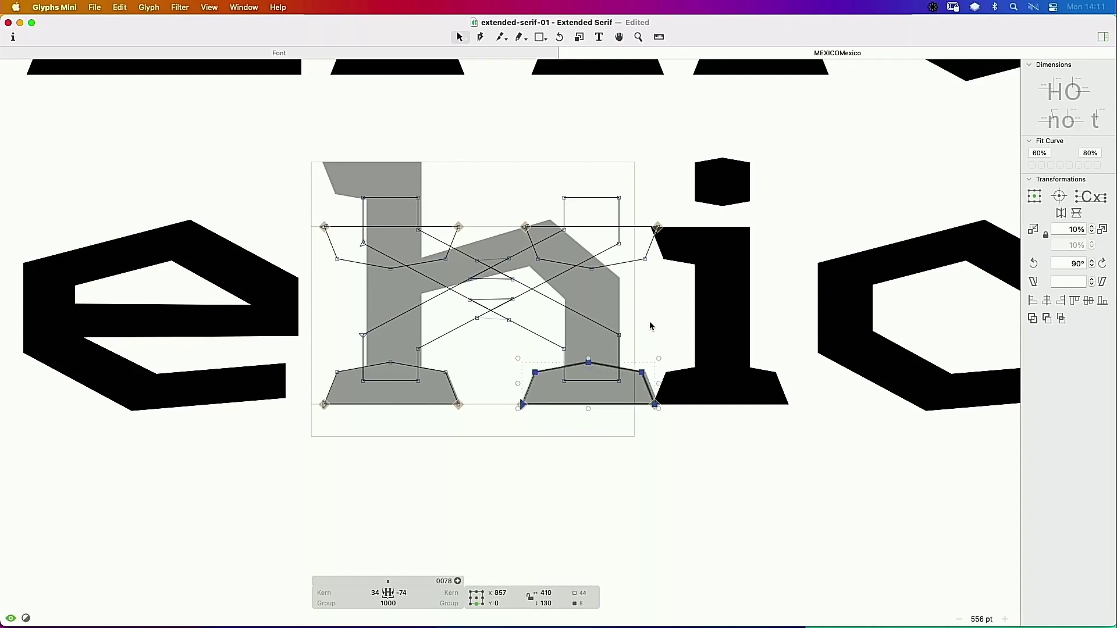
key(shift+Right)
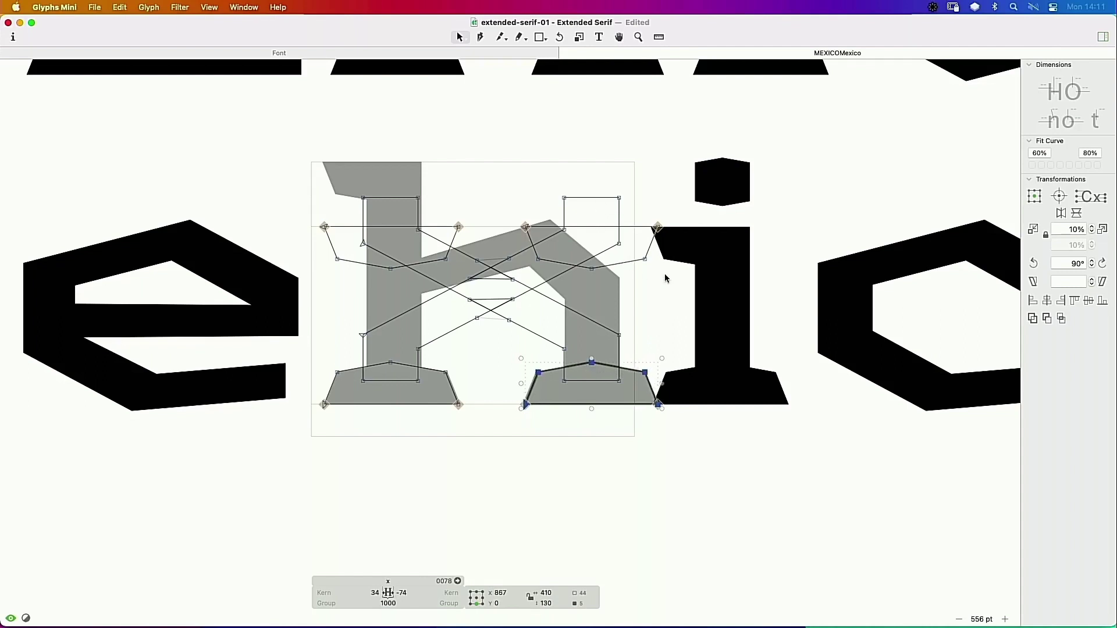
Step: Remove the h guide component from the lowercase x, check its spacing in the word, and reopen the x for editing
click(470, 189)
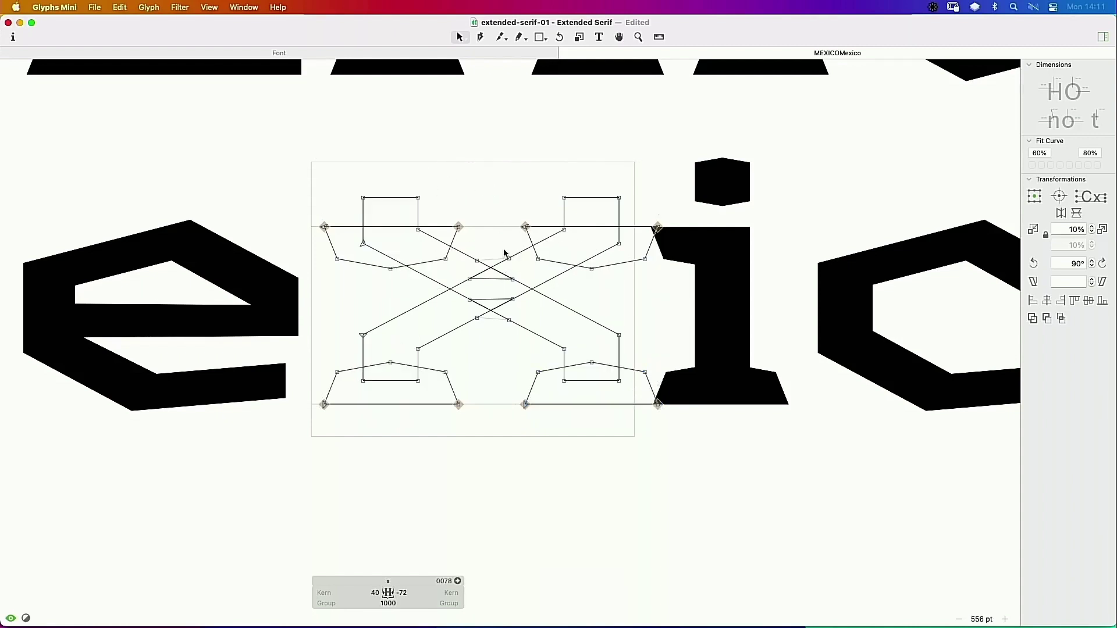
key(t)
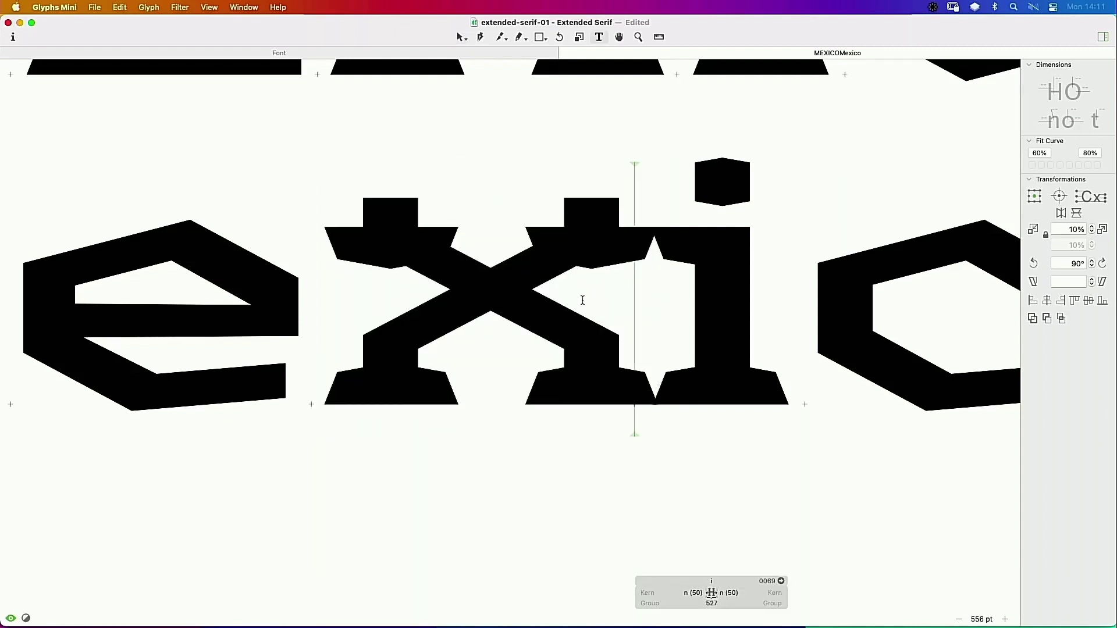
click(676, 593)
double_click(472, 251)
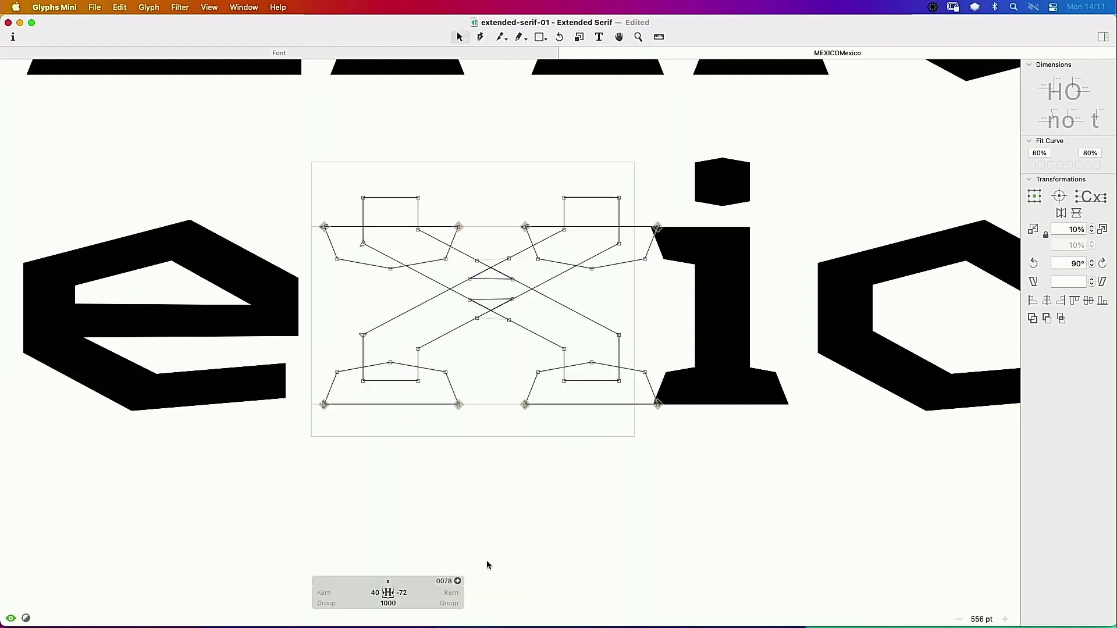
Step: Set both sidebearings of the lowercase x to the metrics key o
click(373, 592)
text(o)
key(Tab)
text(o)
key(Return)
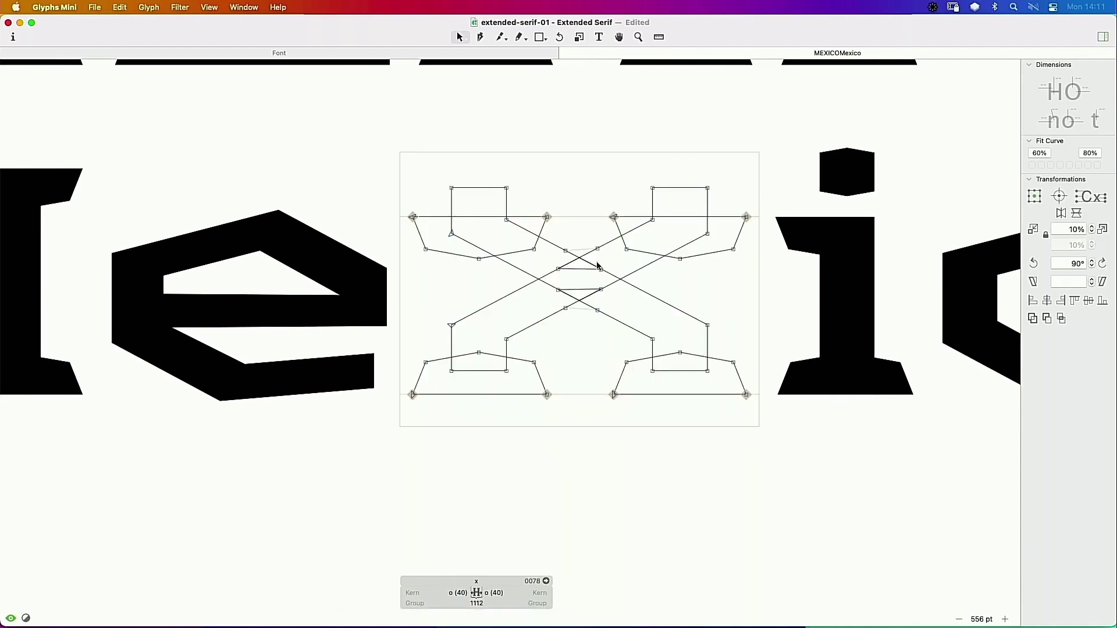
Step: Lower both diagonal outlines of the lowercase x together to Y -9 so they are centred between the serifs
double_click(596, 248)
double_click(624, 231)
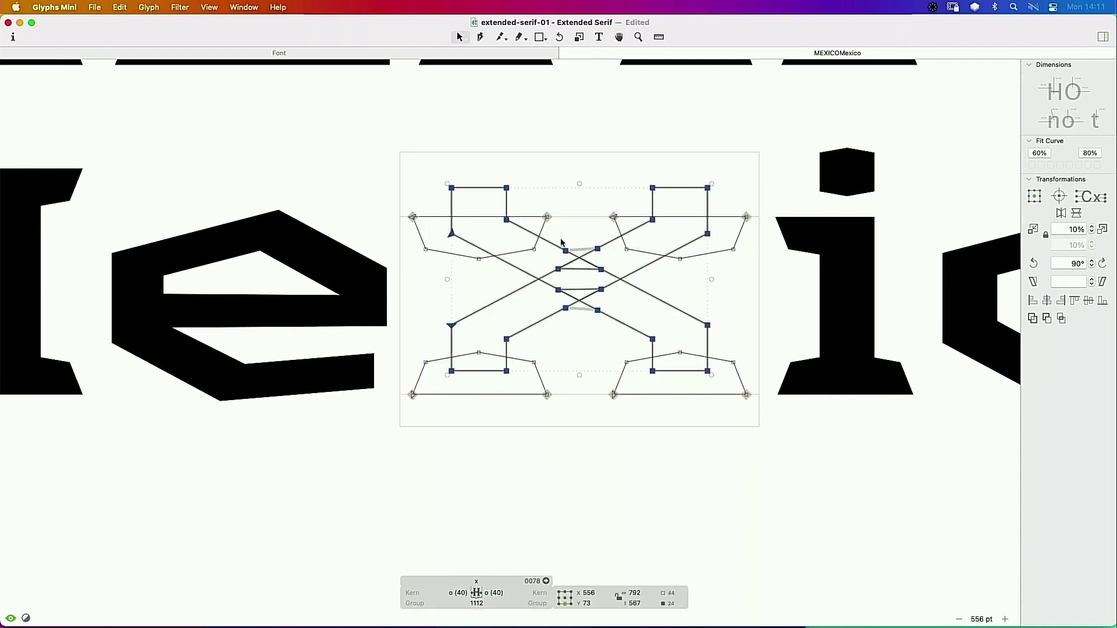
key(shift+Down)
key(shift+Down)
key(shift+Down)
key(shift+Down)
key(shift+Down)
key(shift+Down)
key(shift+Down)
key(shift+Down)
key(shift+Down)
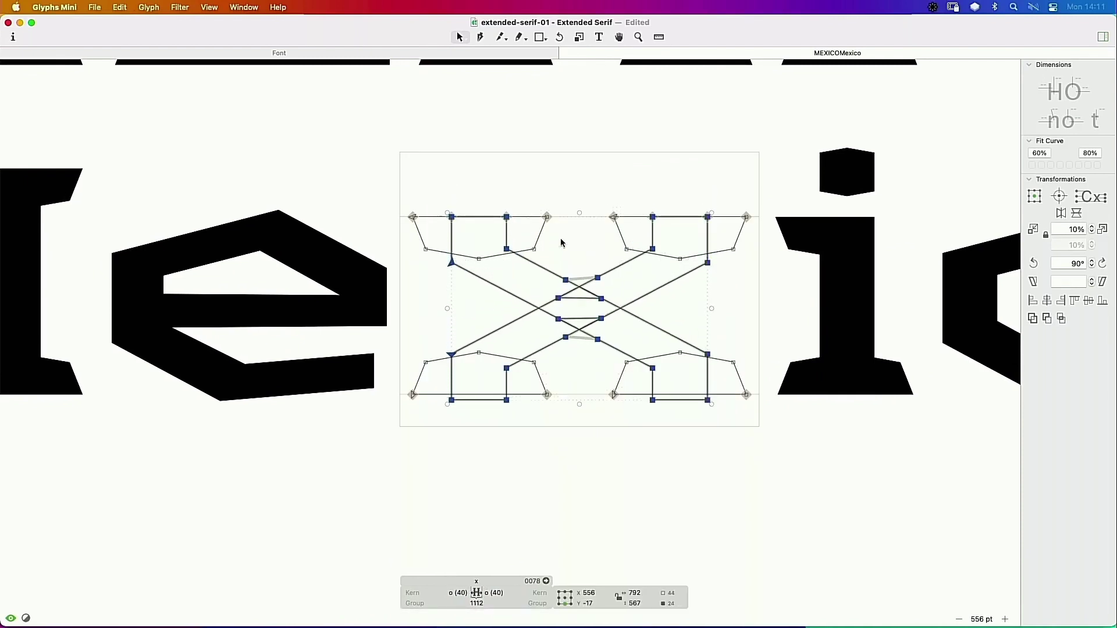
key(Up)
key(Up)
key(Up)
key(Up)
key(Up)
key(Up)
key(Up)
key(Up)
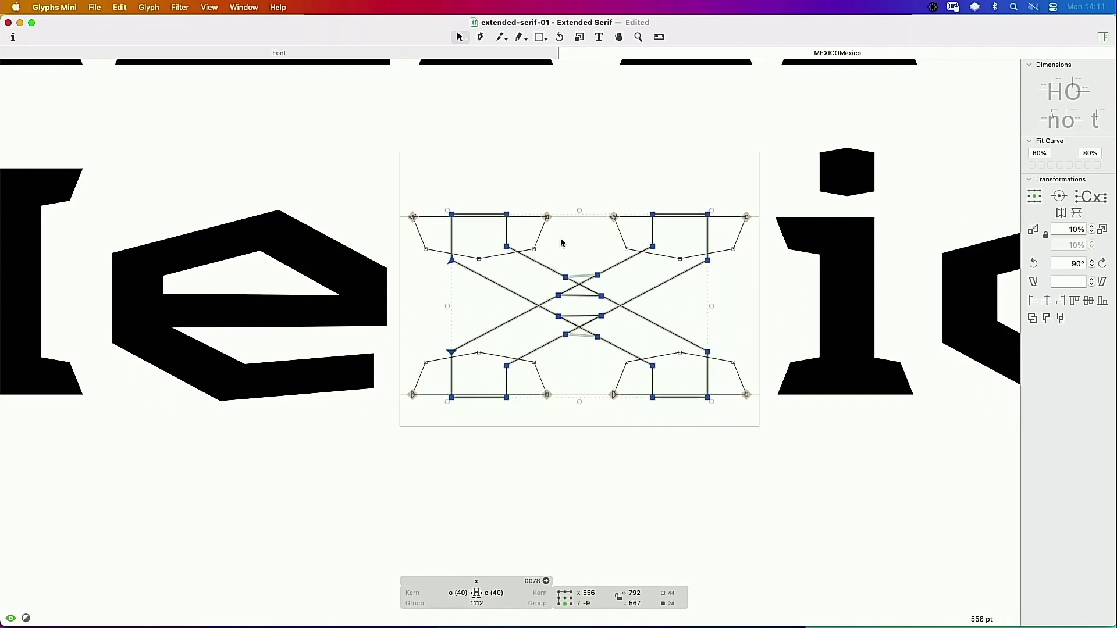
key(space)
Step: Delete the lowercase x's diagonal outline that carries the two lower stems
click(599, 374)
double_click(620, 347)
click(598, 367)
double_click(619, 350)
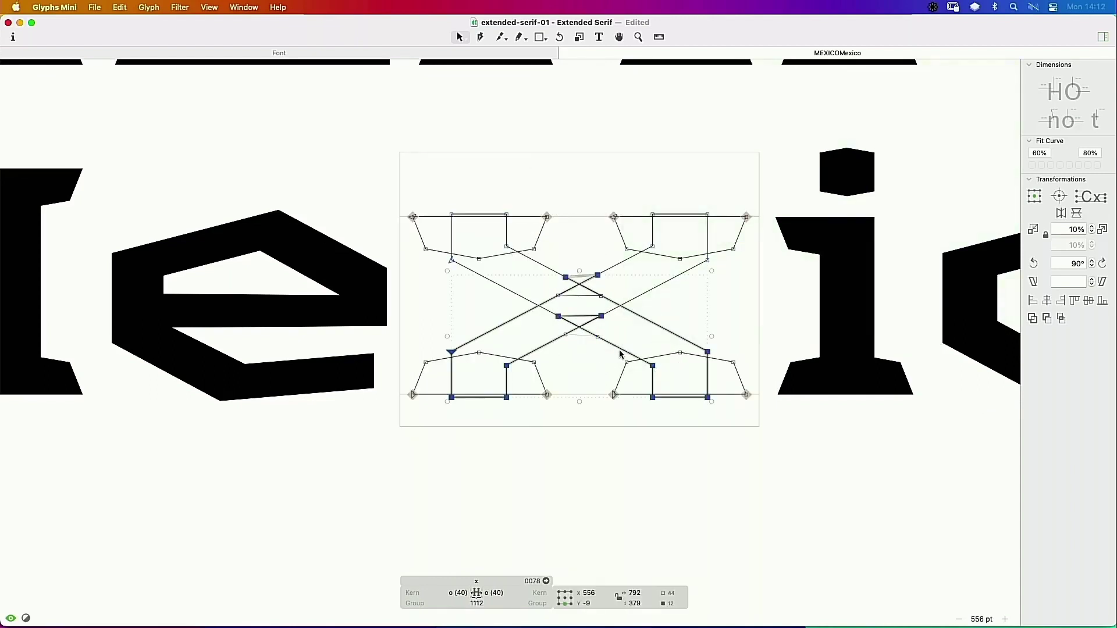
key(BackSpace)
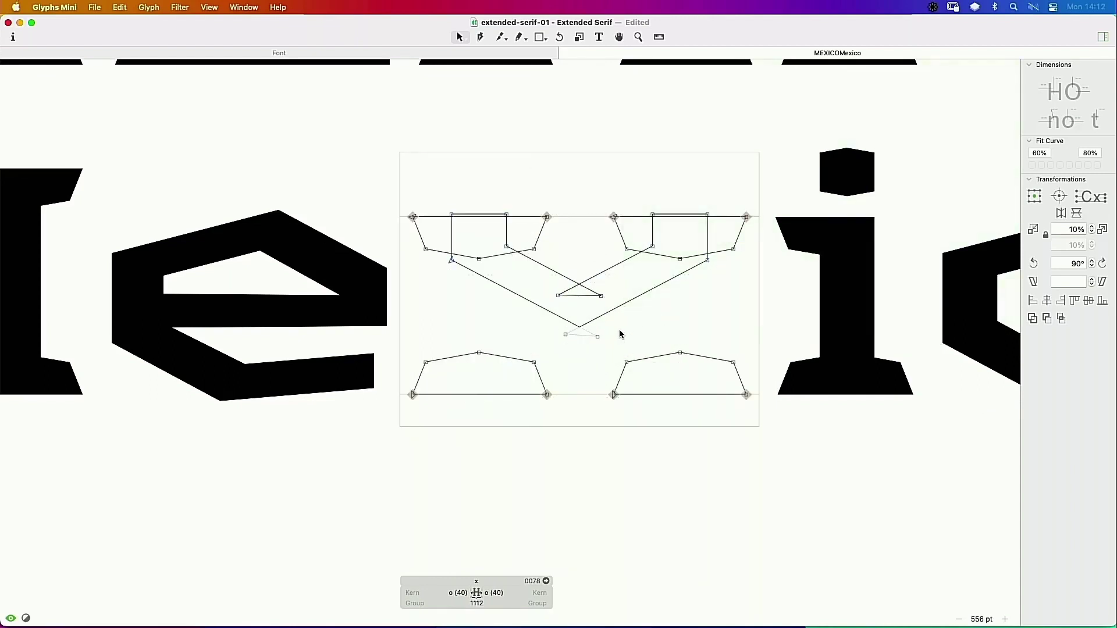
Step: Lower the upper stem nodes on both sides of the remaining diagonal outline together to Y 366
click(505, 231)
shift+click(451, 245)
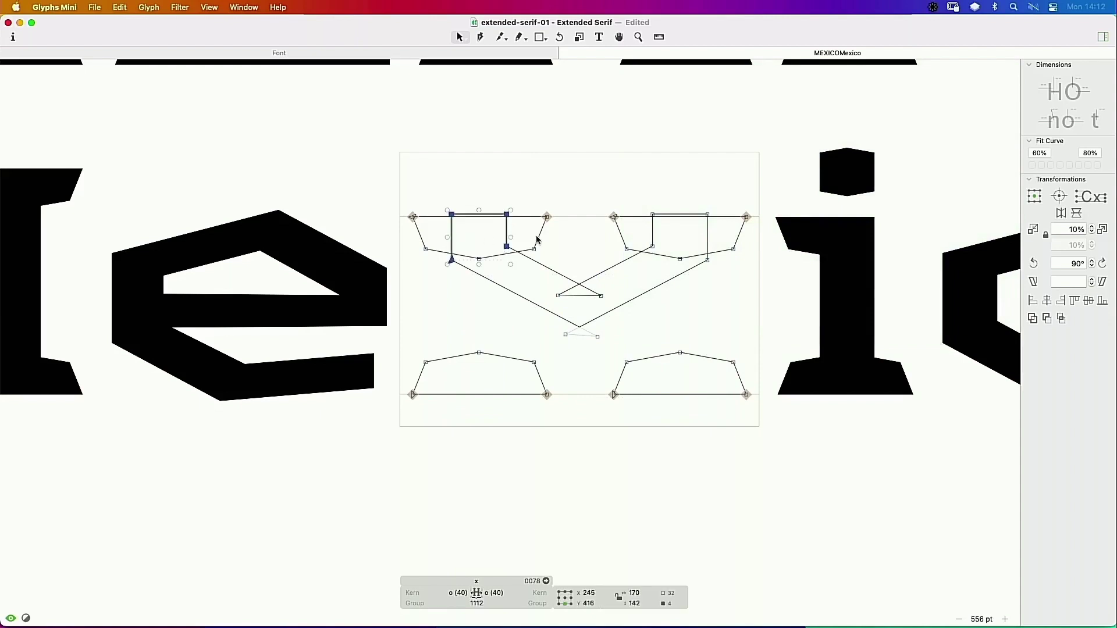
shift+click(652, 233)
shift+click(707, 242)
key(shift+Down)
key(shift+Down)
key(shift+Down)
key(shift+Down)
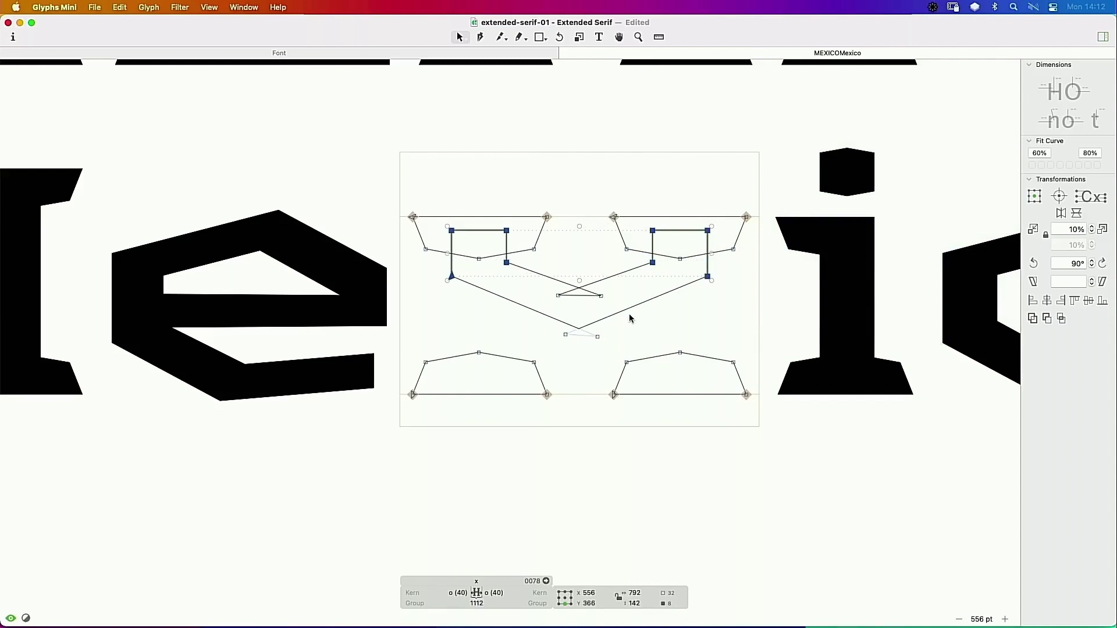
key(space)
Step: Raise the two lowest crossing nodes of the diagonal outline to Y 199 to even out the stroke weight
drag(618, 330, 564, 343)
key(shift+Up)
key(shift+Up)
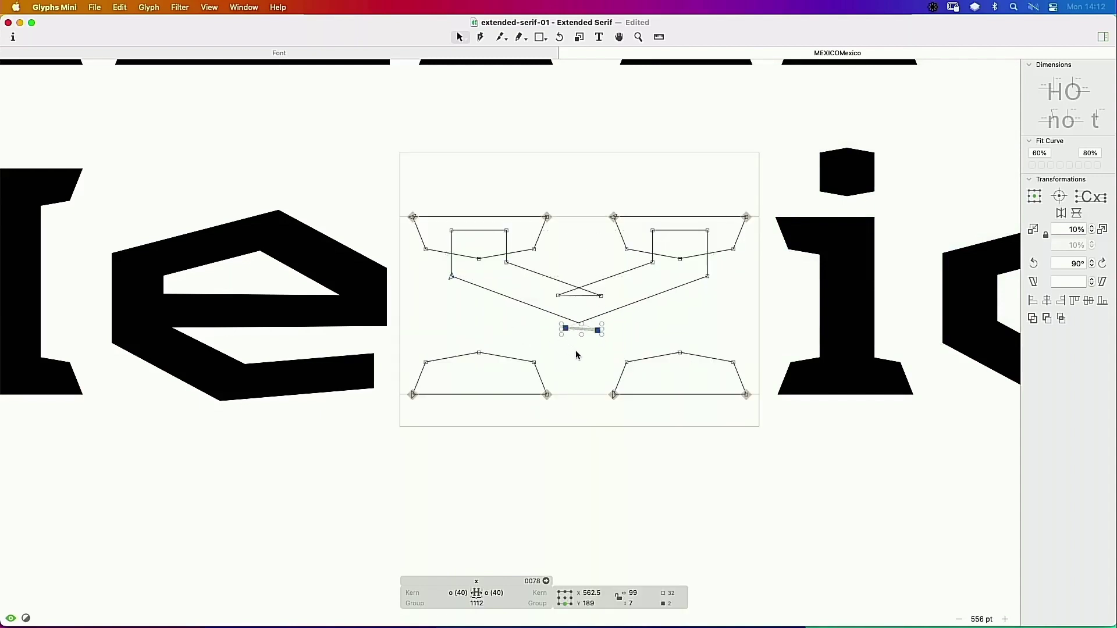
key(space)
key(space)
Step: Duplicate the diagonal outline, flip the copy vertically, and move it down to Y 44 to form the lower half
double_click(625, 272)
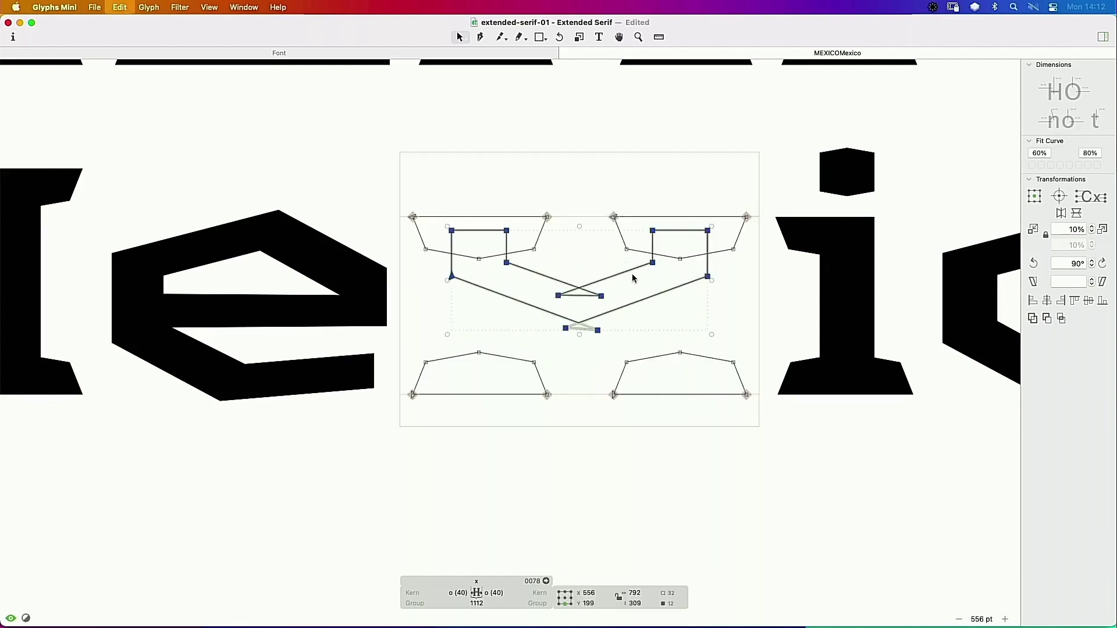
click(1076, 214)
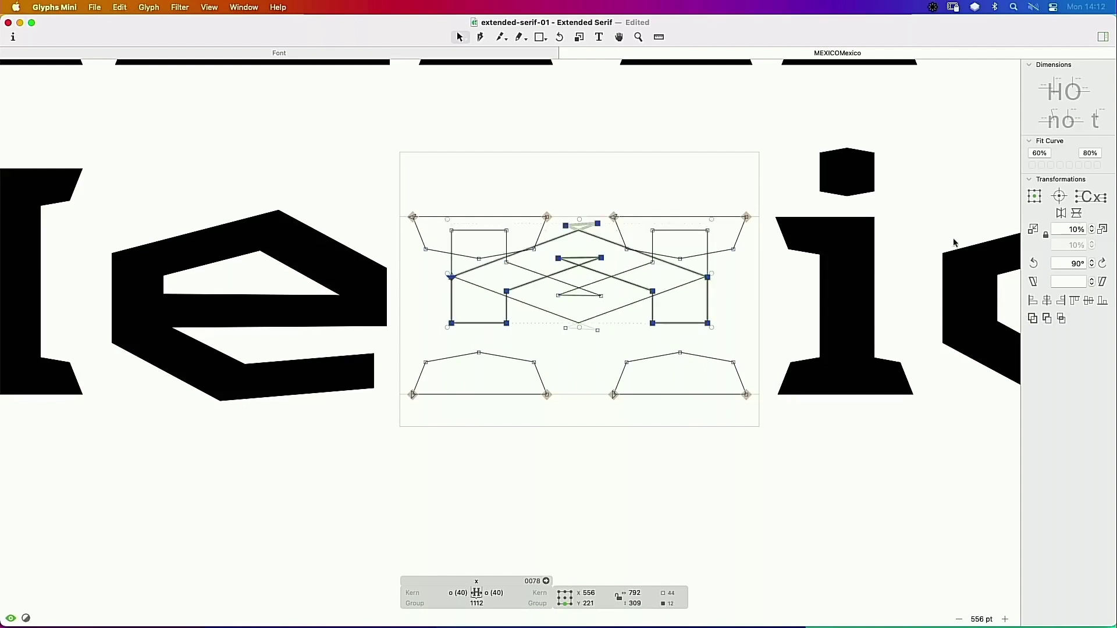
click(704, 316)
double_click(708, 307)
drag(707, 277, 707, 336)
Step: Nudge the flipped outline to X 556, Y 43 so its diagonals line up with the upper half at the crossing
key(z)
click(651, 236)
drag(651, 235, 439, 351)
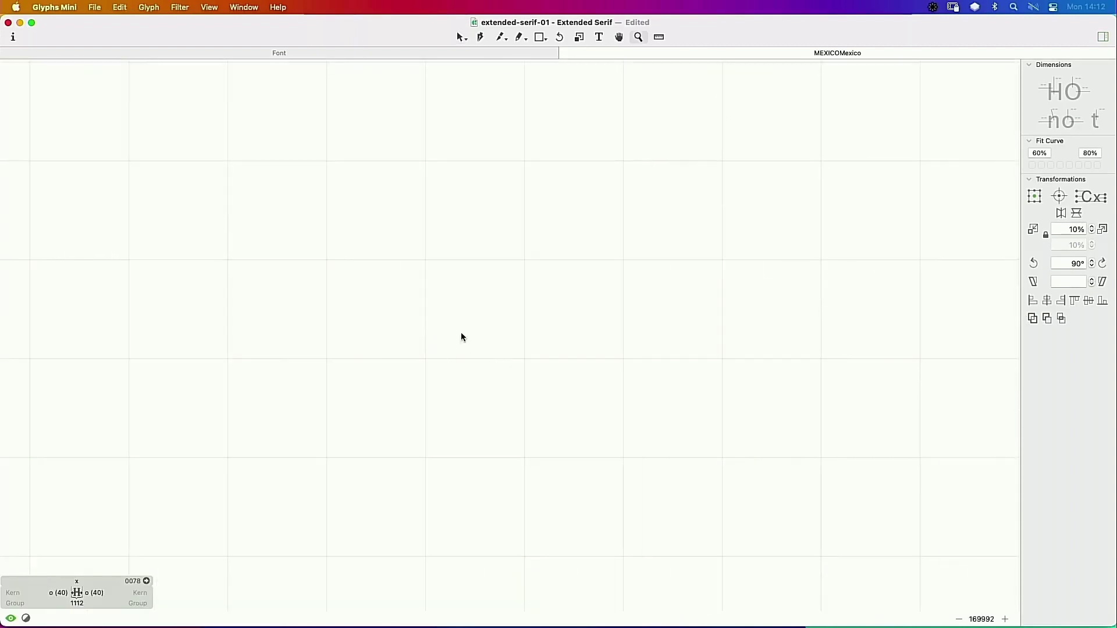
key(super+0)
drag(624, 257, 392, 463)
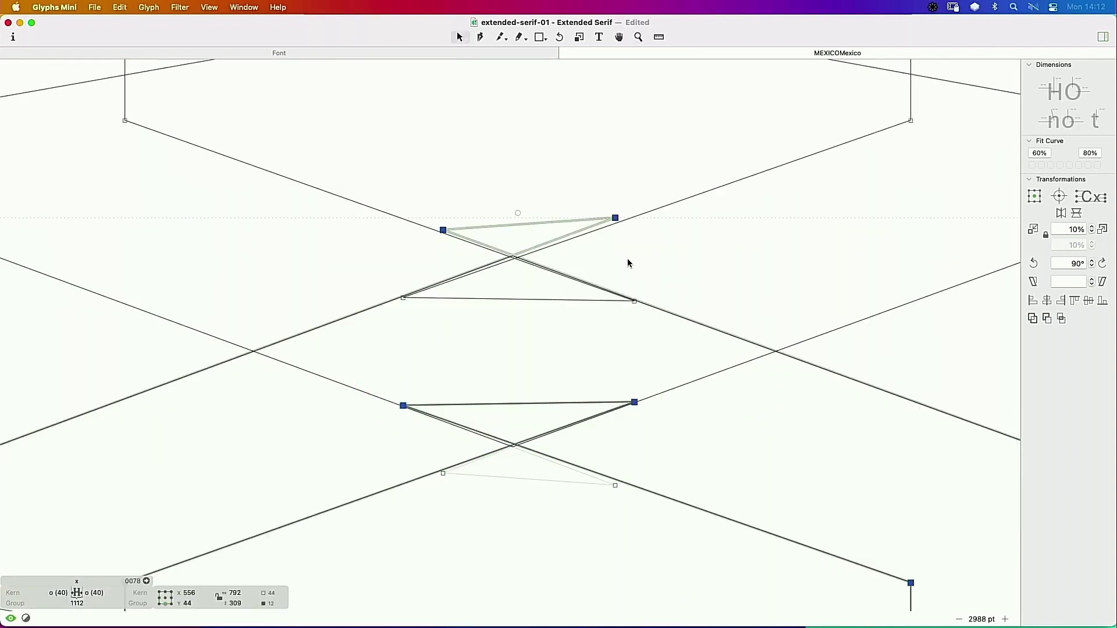
key(Down)
key(Down)
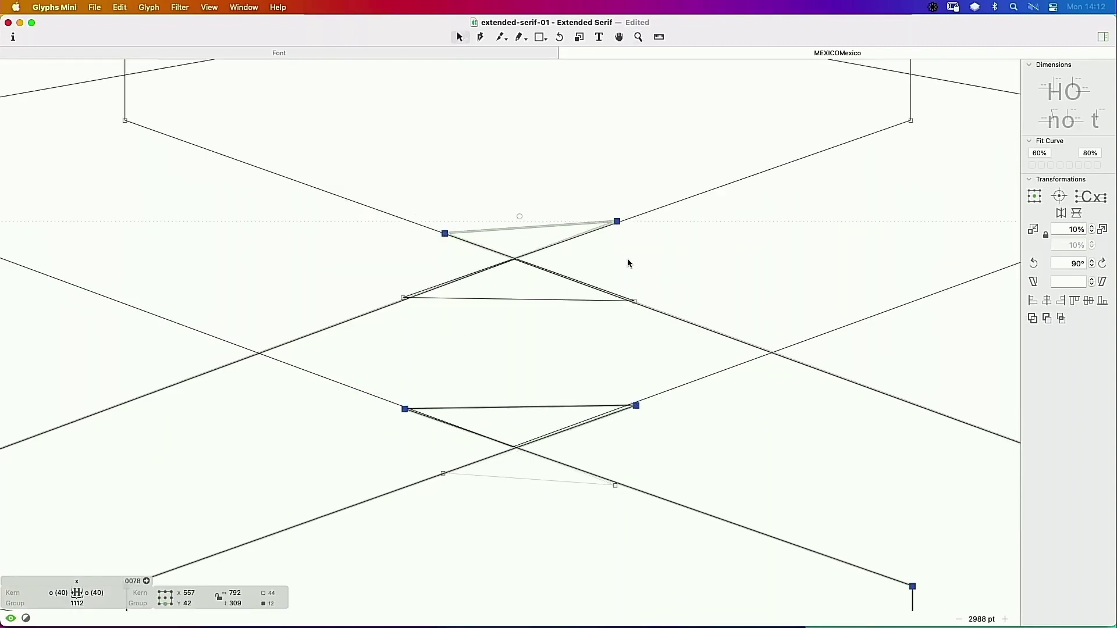
key(Right)
key(Left)
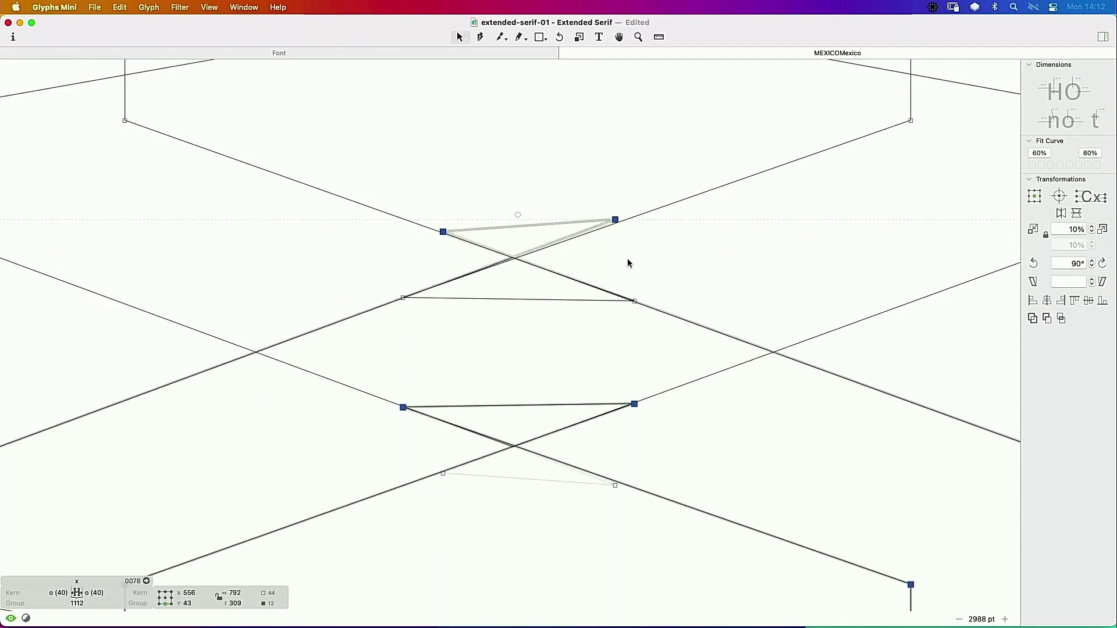
Step: Preview the lowercase x in Mexico beneath MEXICO to judge its shape, weight and spacing
key(super+0)
key(space)
key(super+minus)
key(super+minus)
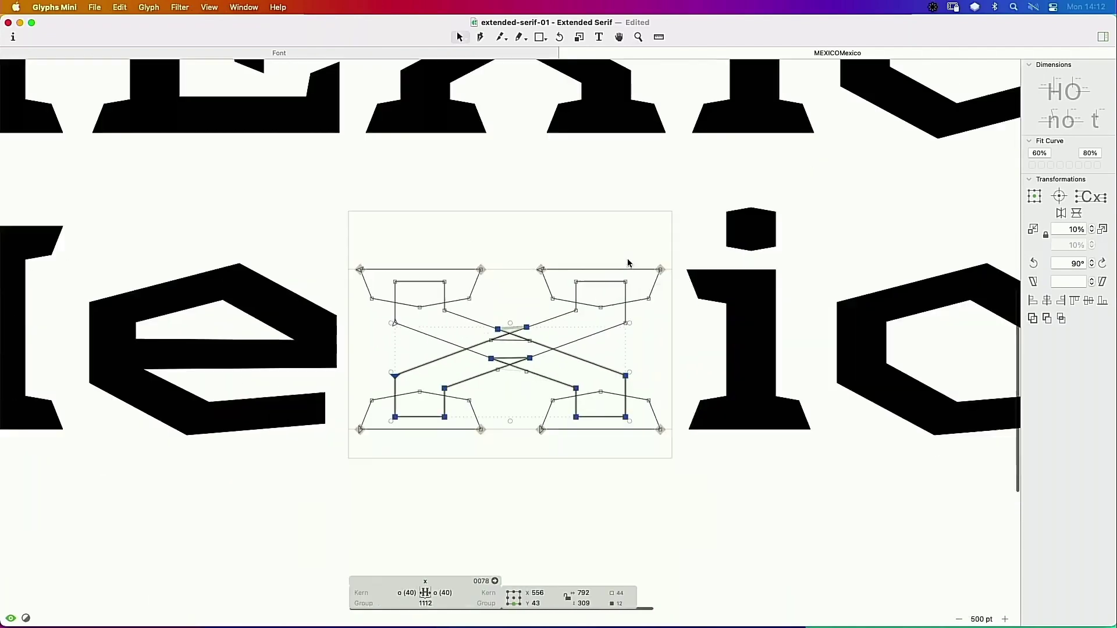
key(space)
drag(521, 306, 562, 355)
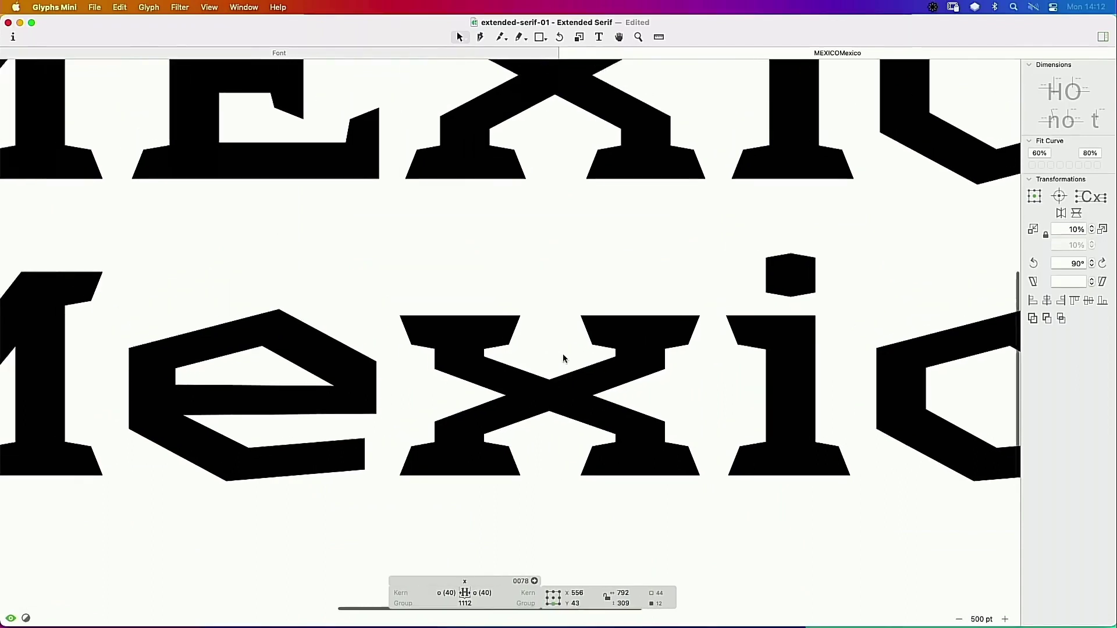
key(super+minus)
key(space)
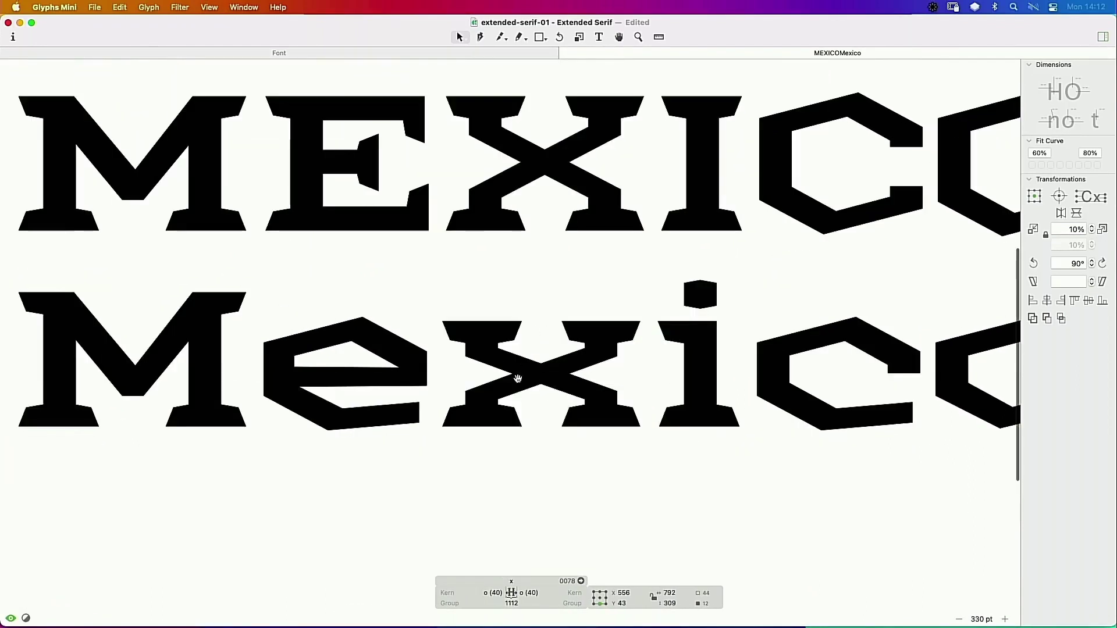
drag(558, 368, 561, 363)
Step: Raise both diagonal outlines of the lowercase x together to Y 45 to centre the crossing vertically
click(535, 408)
key(z)
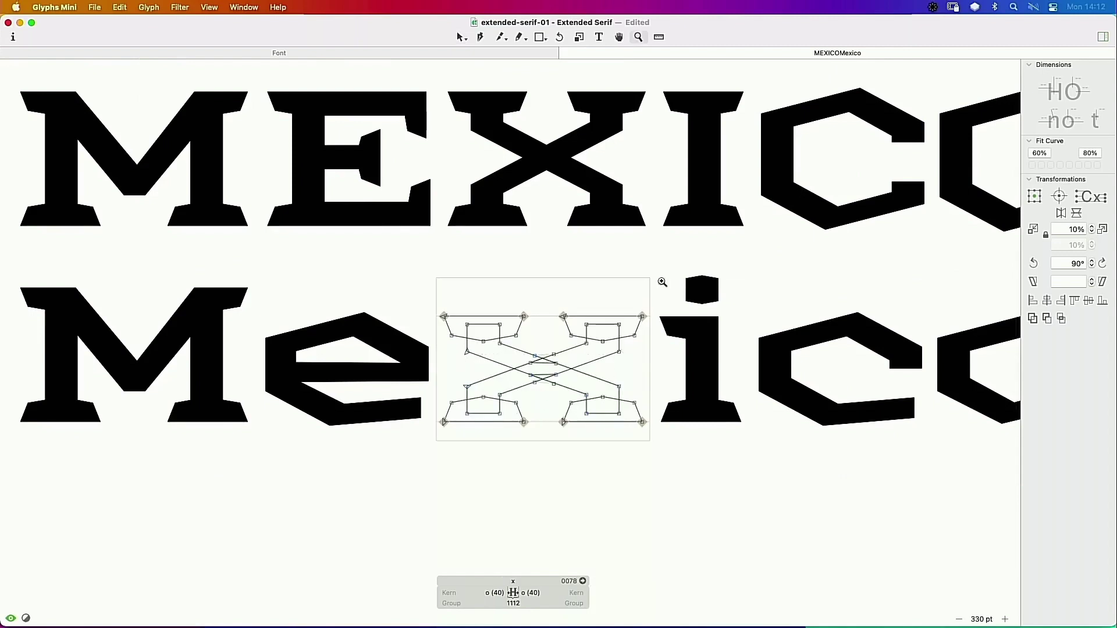
drag(662, 282, 499, 383)
double_click(626, 291)
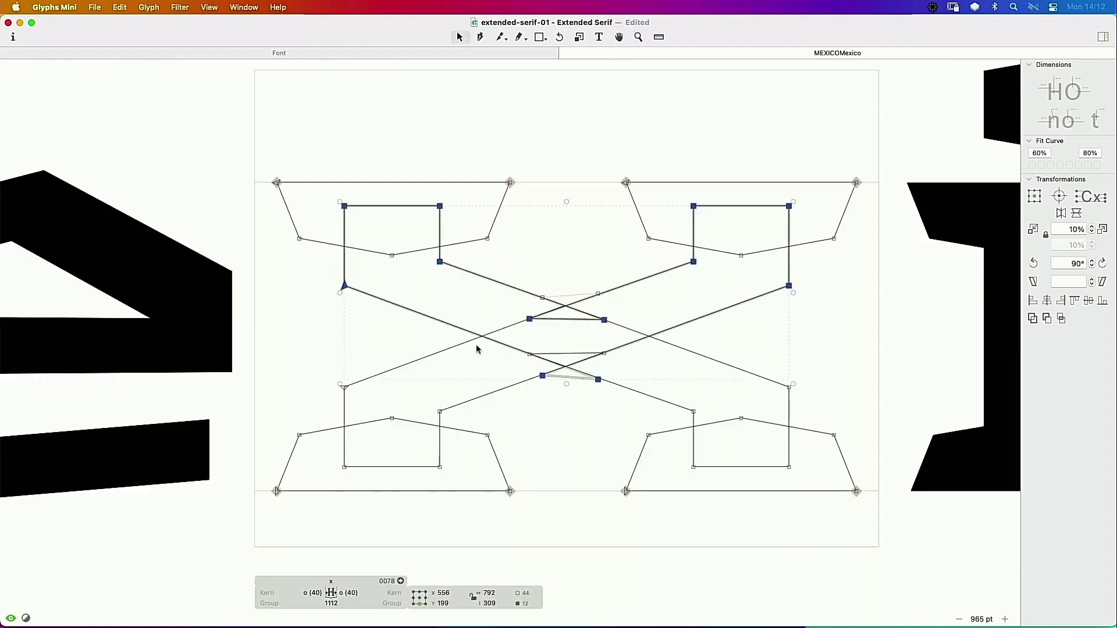
shift+double_click(470, 343)
key(Up)
key(Up)
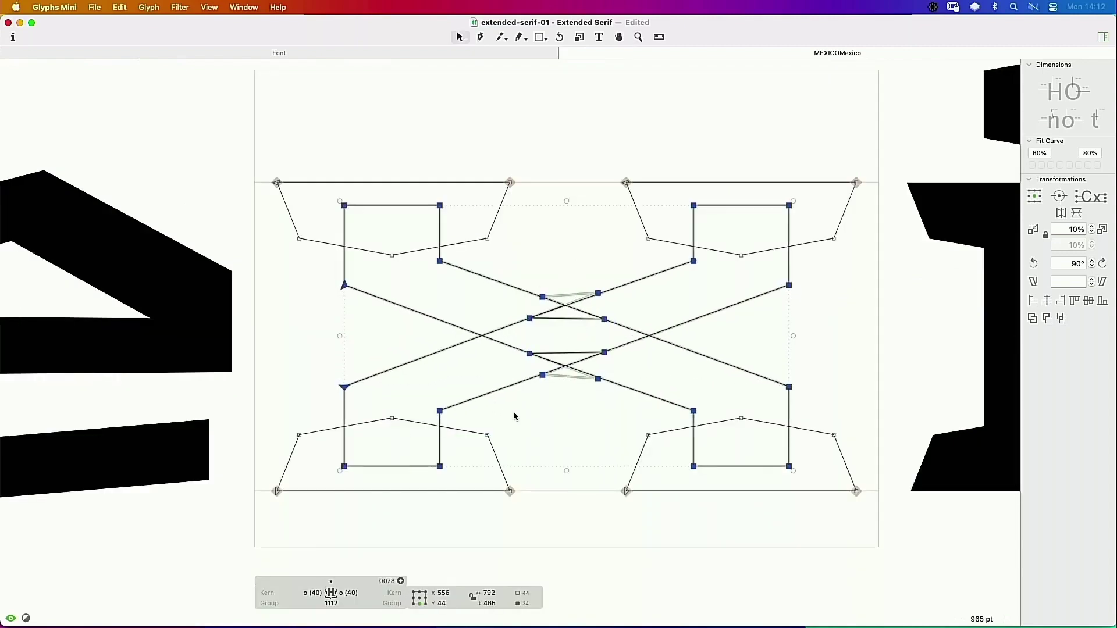
Step: Compare the adjusted lowercase x with the capital X across both lines of text
click(516, 426)
scroll(517, 426, up, 3)
scroll(517, 425, down, 2)
scroll(518, 422, down, 5)
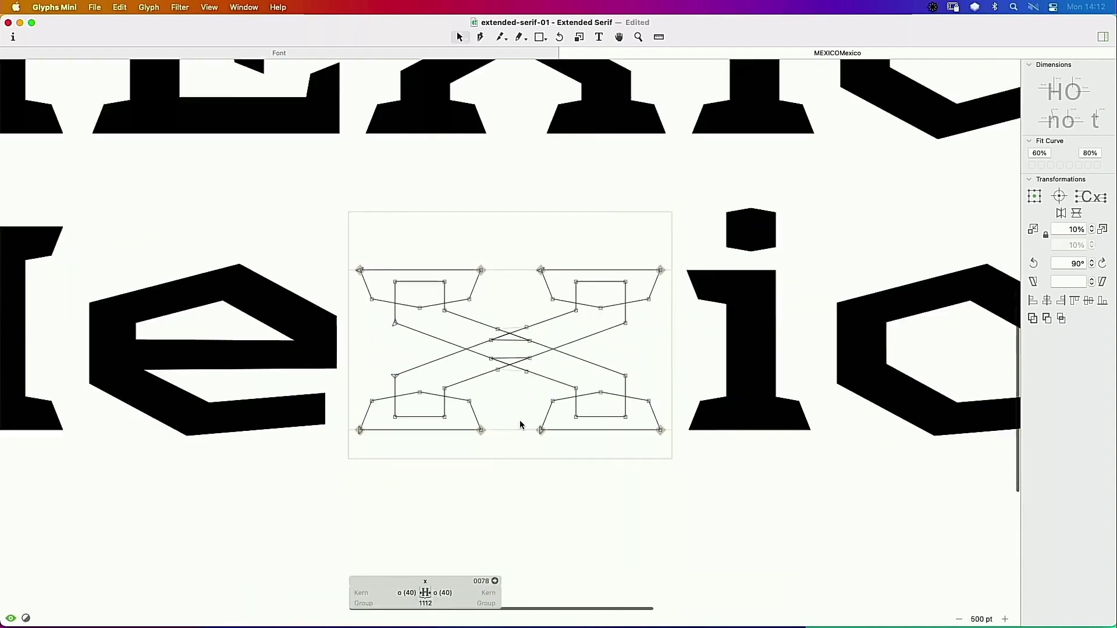
drag(566, 404, 630, 425)
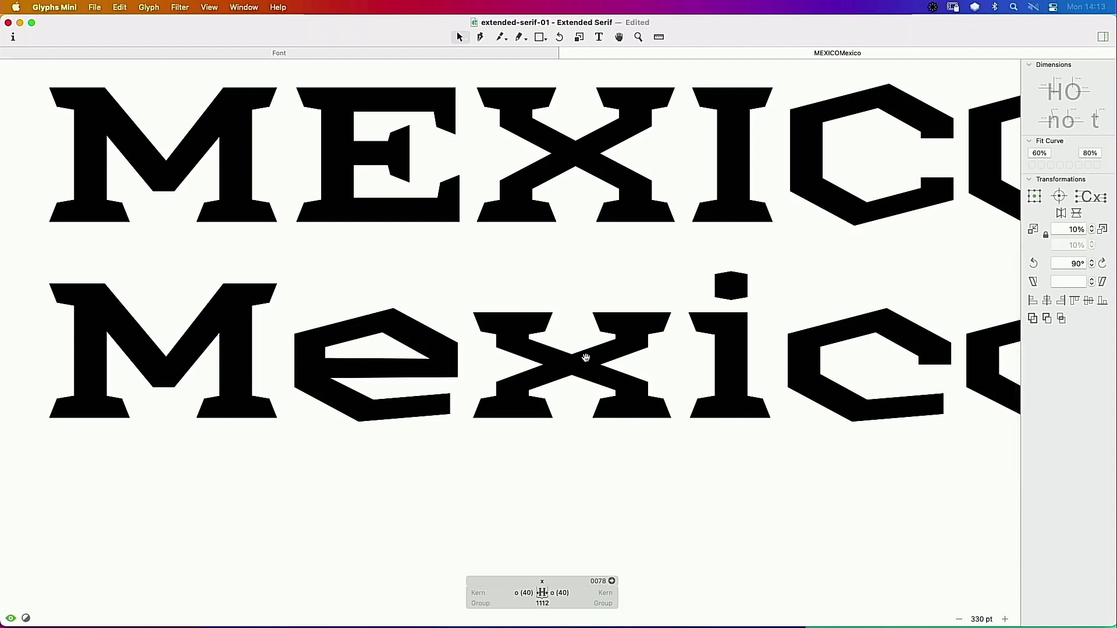
click(618, 424)
Step: Unite the two diagonal outlines of the lowercase x into one shape
double_click(583, 280)
drag(636, 348, 495, 374)
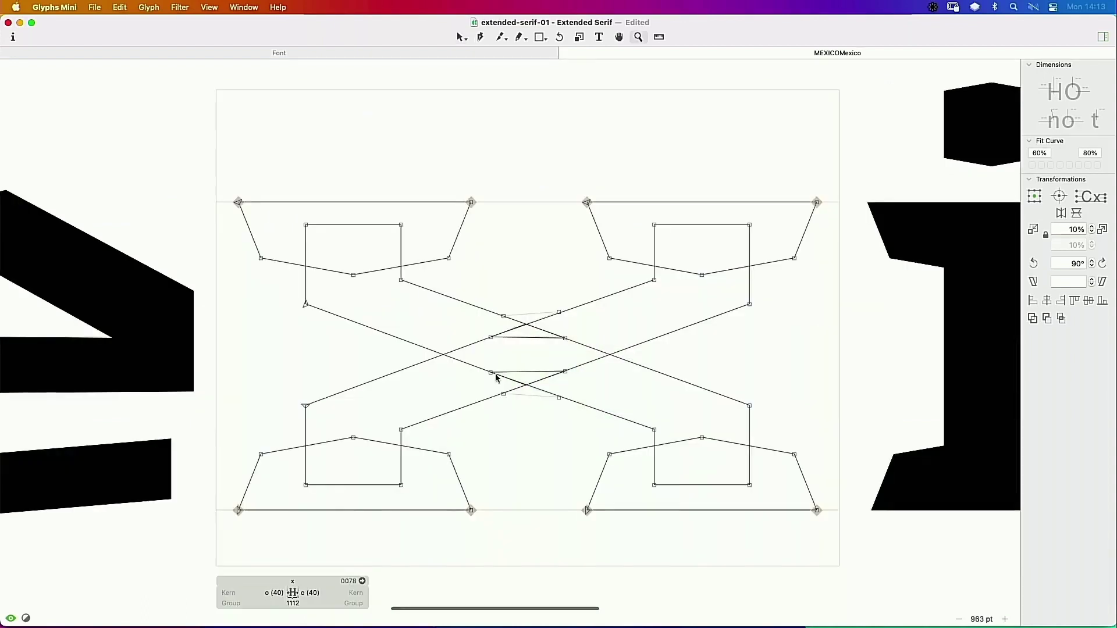
double_click(585, 302)
shift+double_click(670, 374)
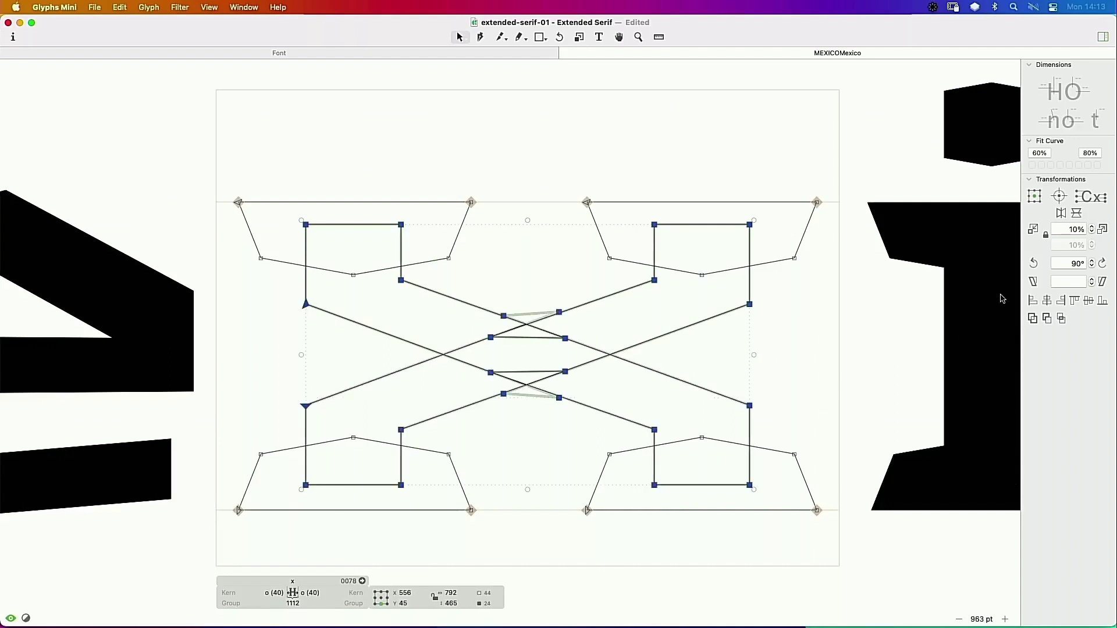
click(1037, 319)
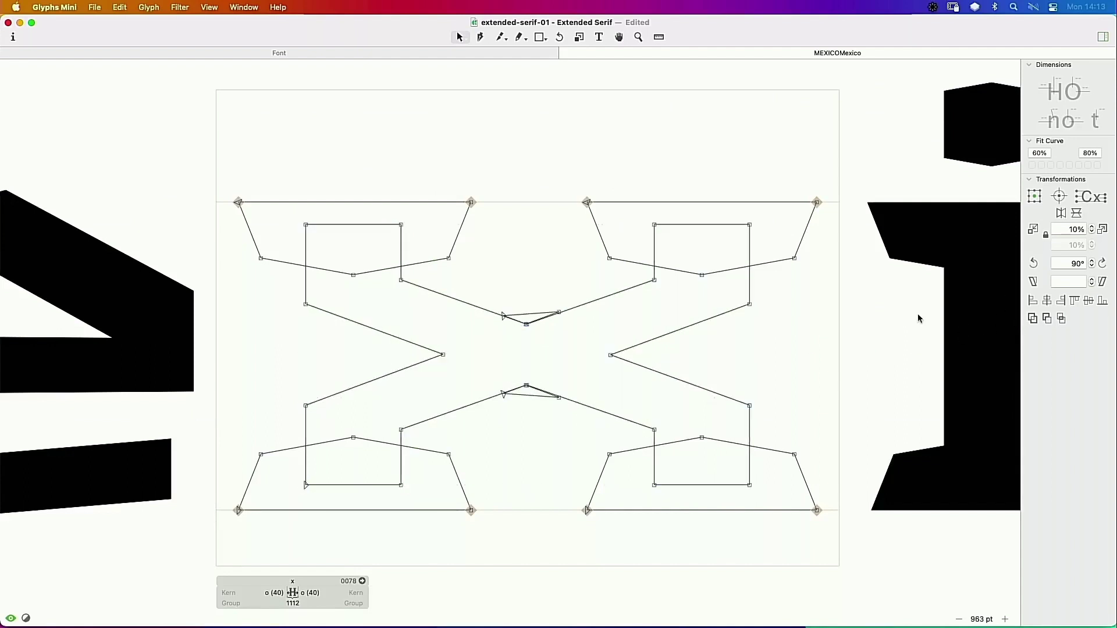
Step: Delete the leftover sliver nodes above and below the lowercase x's crossing
click(560, 312)
key(space)
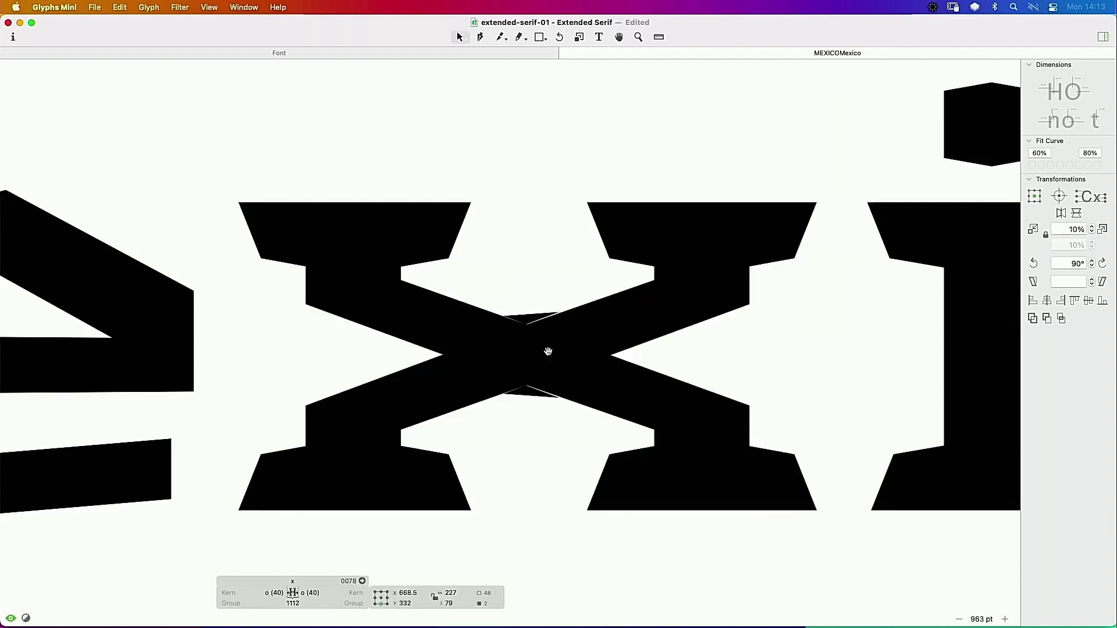
click(542, 307)
drag(559, 313, 526, 324)
click(509, 346)
key(space)
drag(504, 394, 547, 379)
click(538, 412)
key(BackSpace)
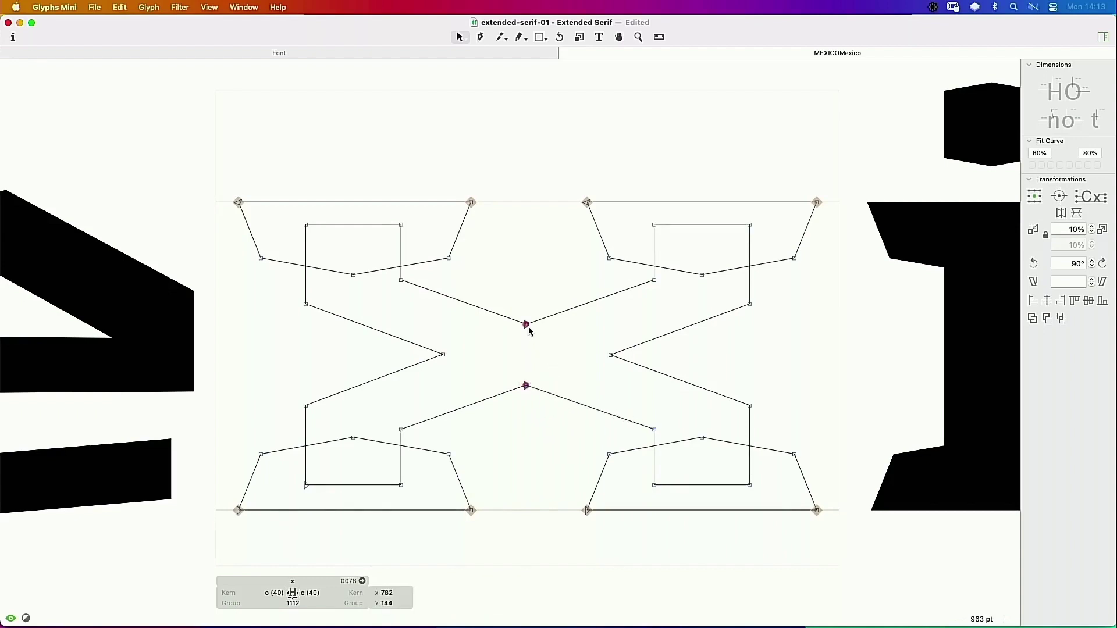
Step: Delete the stray overlapping points at the upper and lower inner corners of the lowercase x's crossing
click(540, 334)
drag(527, 324, 545, 339)
key(BackSpace)
click(540, 341)
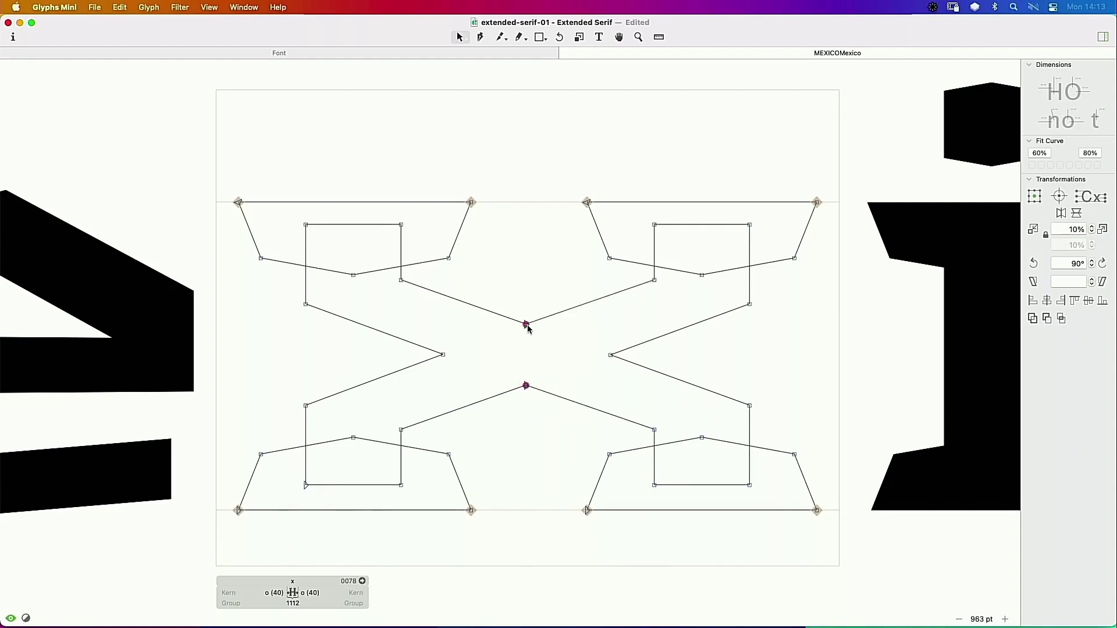
click(512, 355)
drag(526, 385, 539, 356)
key(BackSpace)
Step: Unite the two diagonal outlines of the capital X into one shape
key(super+minus)
key(super+minus)
key(space)
drag(548, 190, 557, 370)
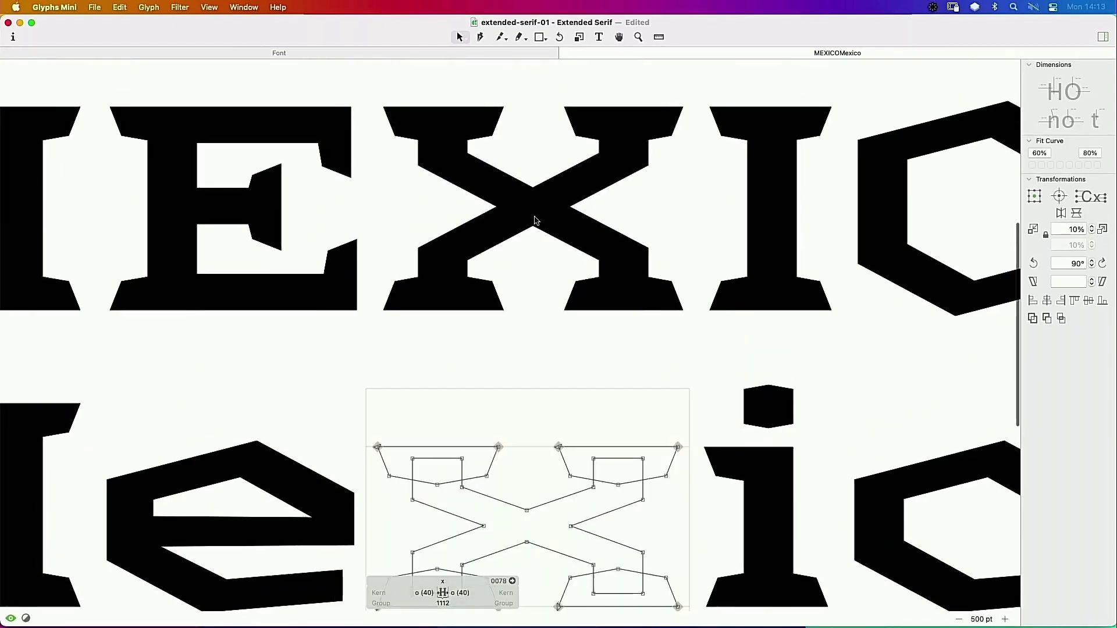
double_click(535, 220)
double_click(584, 164)
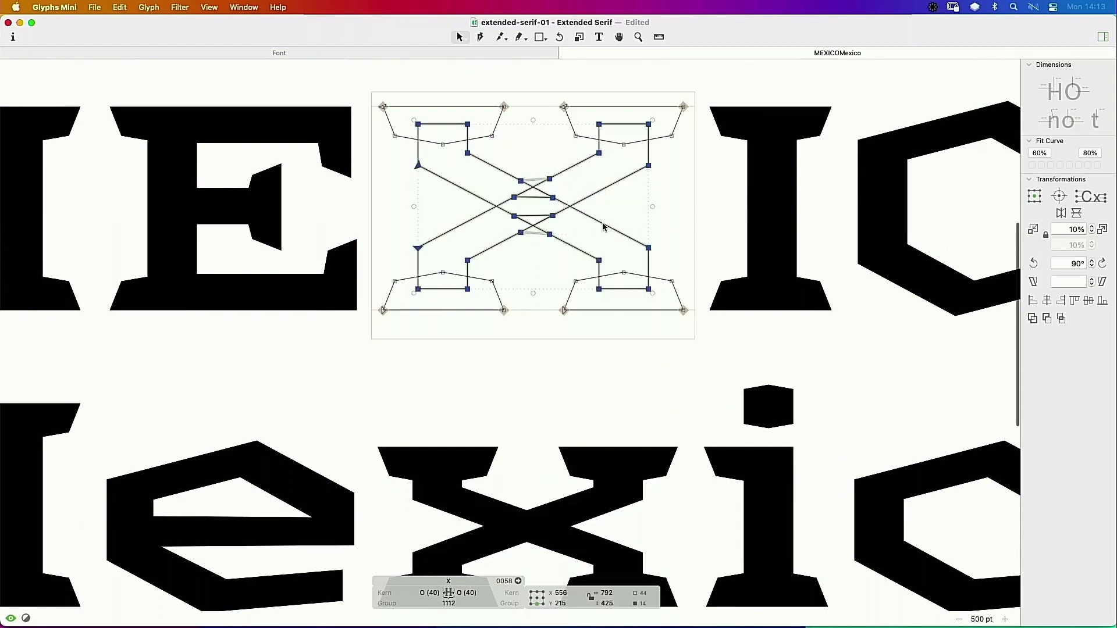
click(777, 240)
double_click(624, 190)
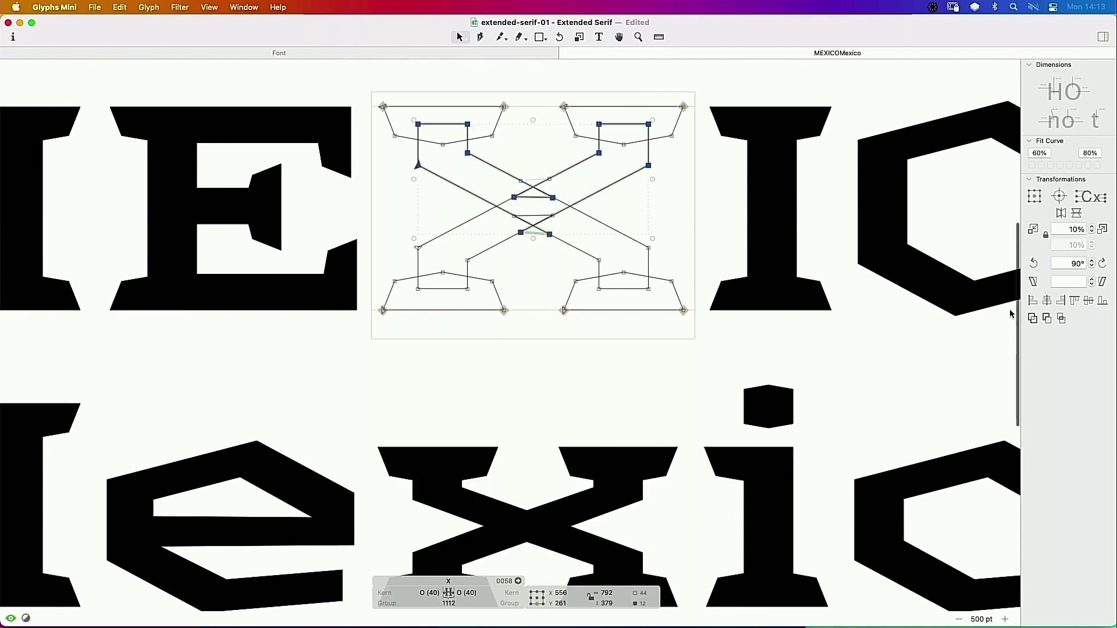
click(1012, 317)
double_click(611, 232)
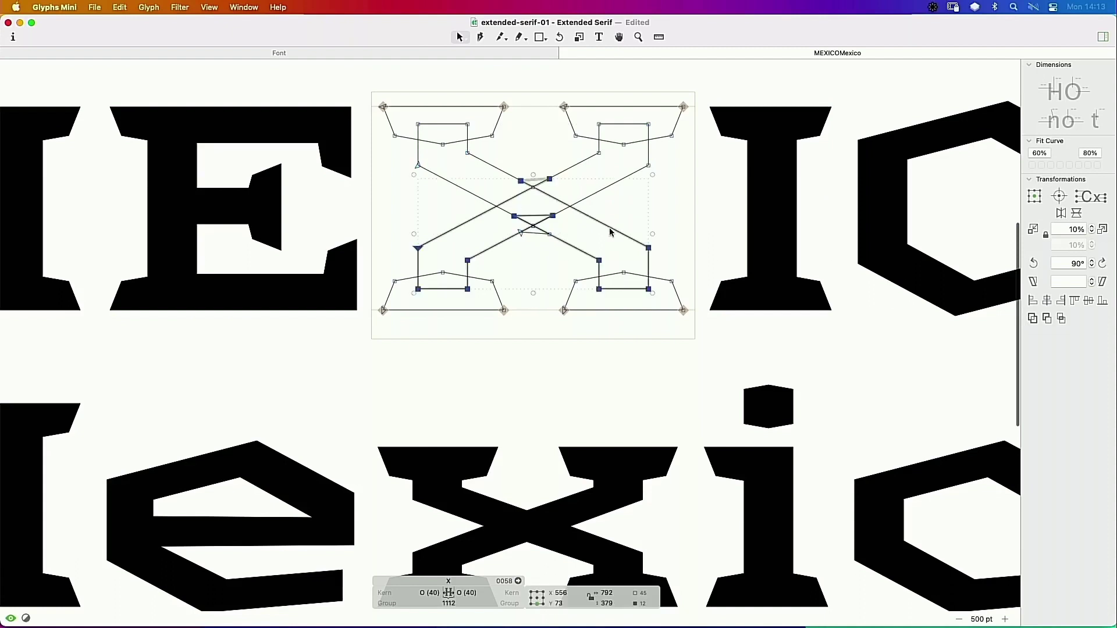
click(1030, 319)
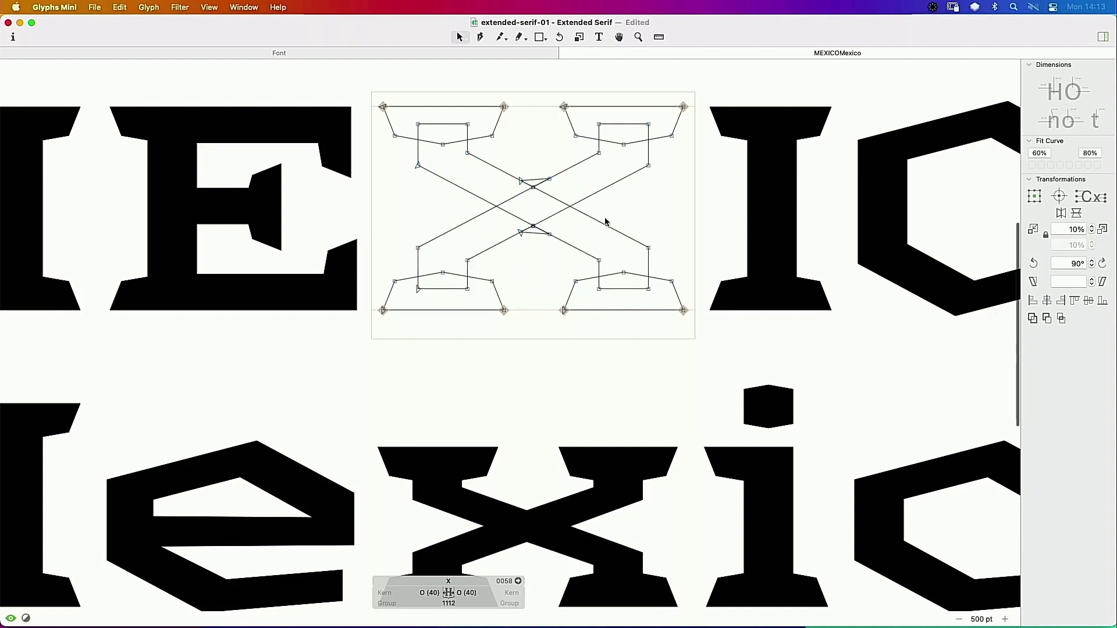
double_click(602, 192)
shift+double_click(613, 237)
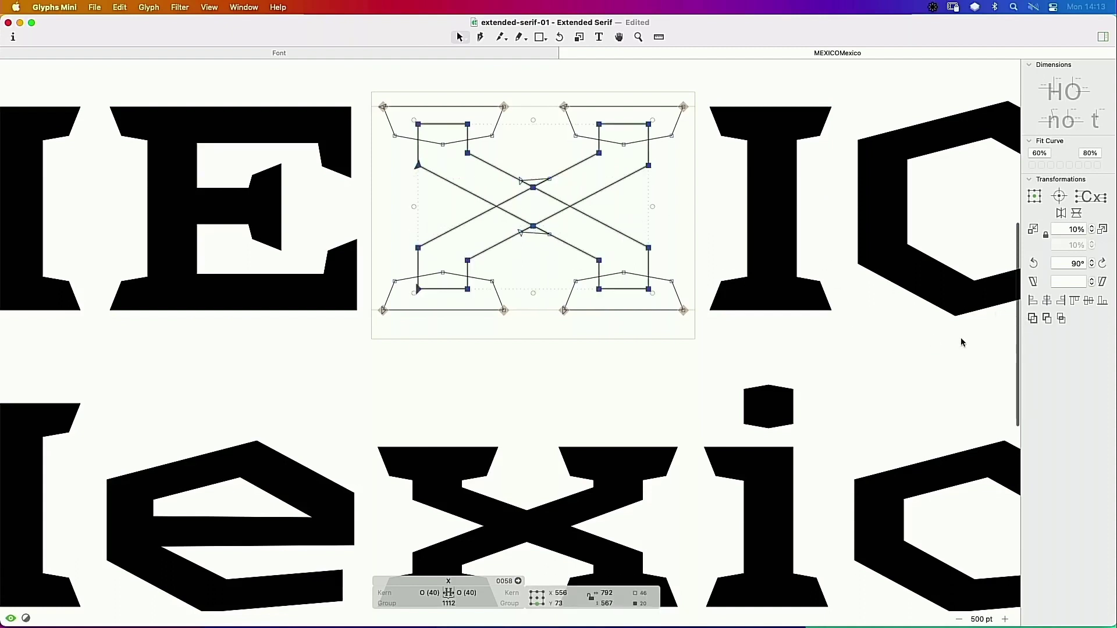
click(1030, 318)
Step: Delete the leftover sliver segments above and below the capital X's crossing
key(super+space)
drag(593, 138, 447, 289)
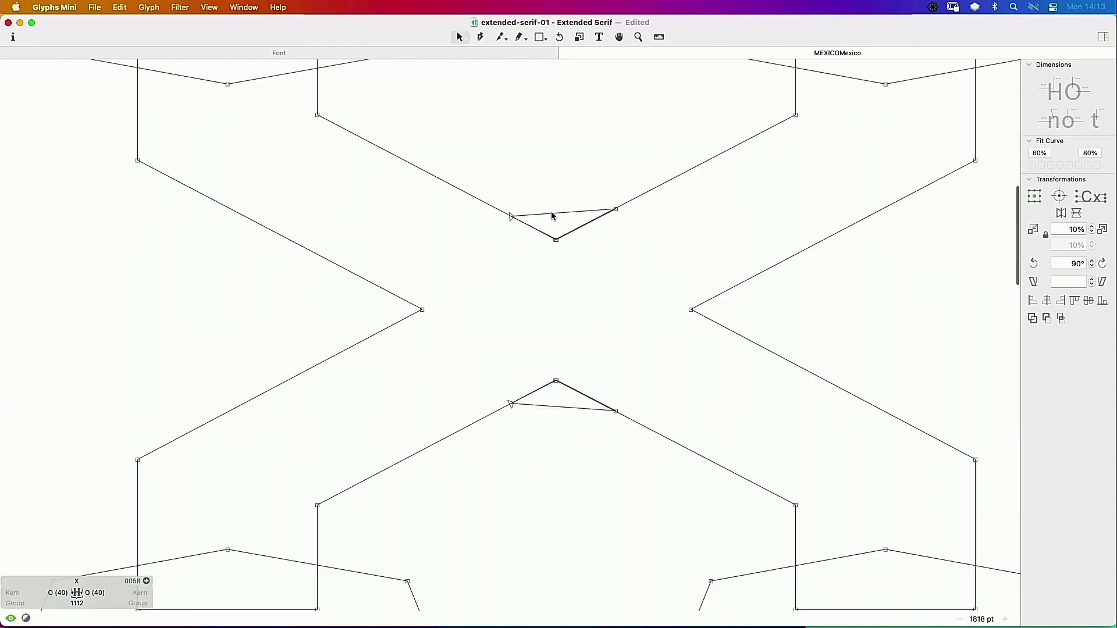
click(552, 216)
key(Delete)
click(558, 407)
key(Delete)
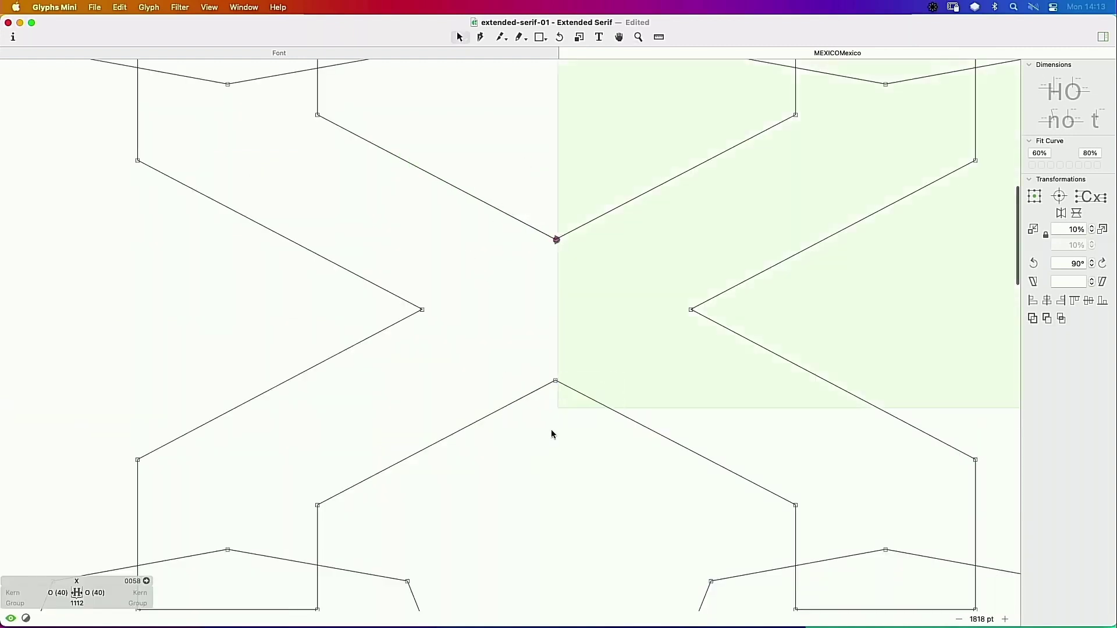
Step: Remove the stray overlapping points at the upper and lower inner corners of the capital X's crossing
click(555, 381)
click(578, 375)
drag(557, 240, 569, 271)
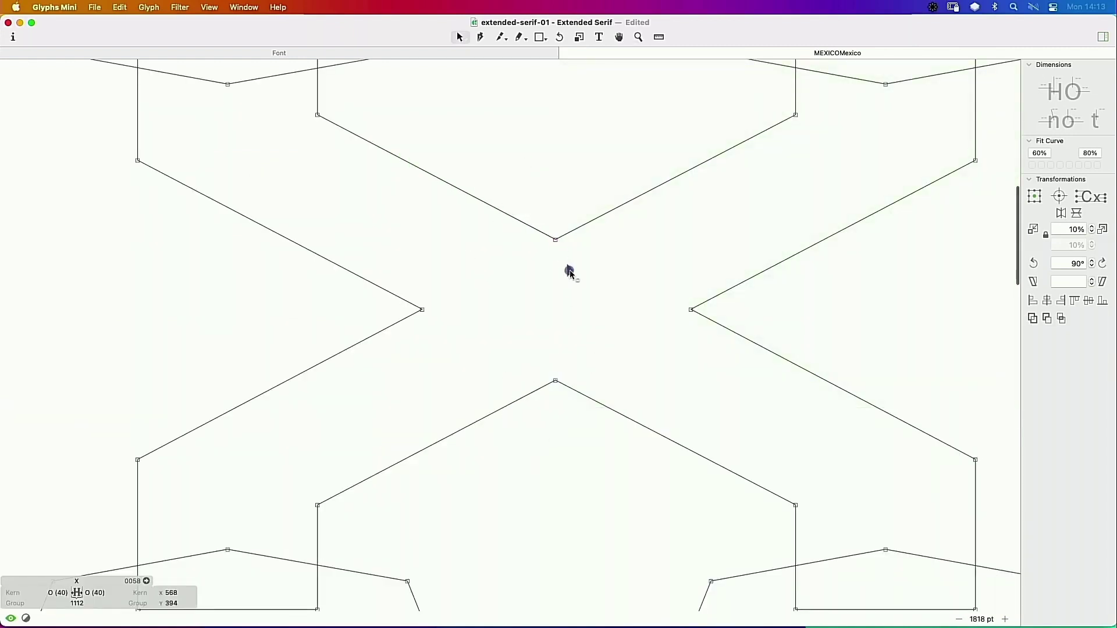
key(Delete)
click(555, 239)
click(554, 267)
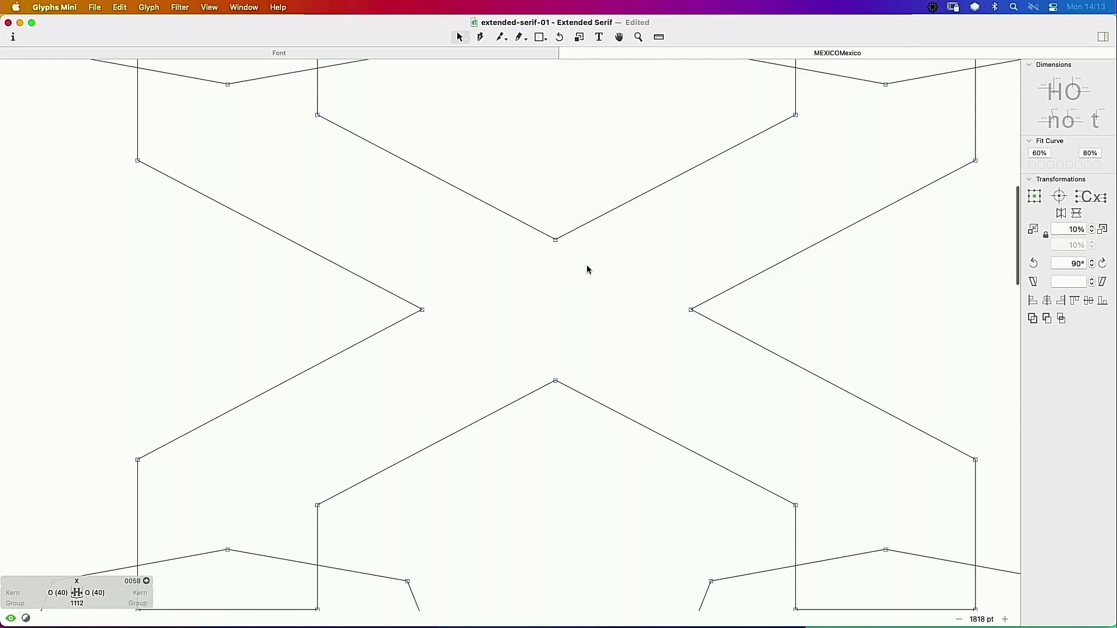
Step: Open the four inner corners of the capital X's crossing with Open Corner
key(super+minus)
key(super+minus)
drag(558, 333, 584, 235)
drag(480, 183, 623, 283)
right_click(573, 223)
click(572, 229)
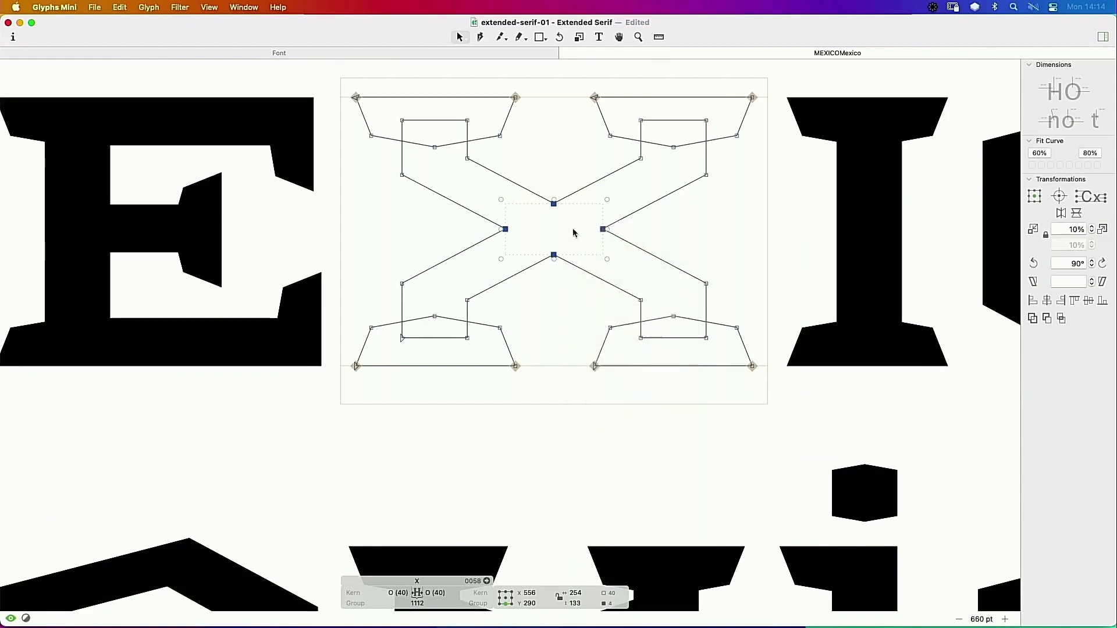
Step: Open the four inner corners of the lowercase x's crossing in the same way
drag(566, 461, 584, 217)
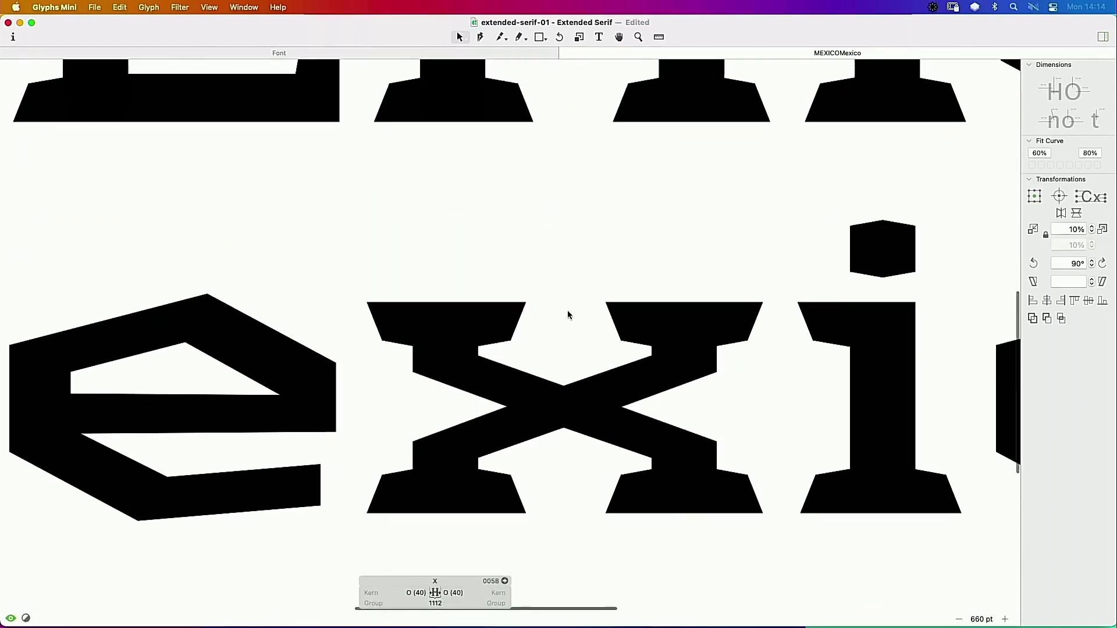
double_click(555, 394)
drag(525, 355, 623, 461)
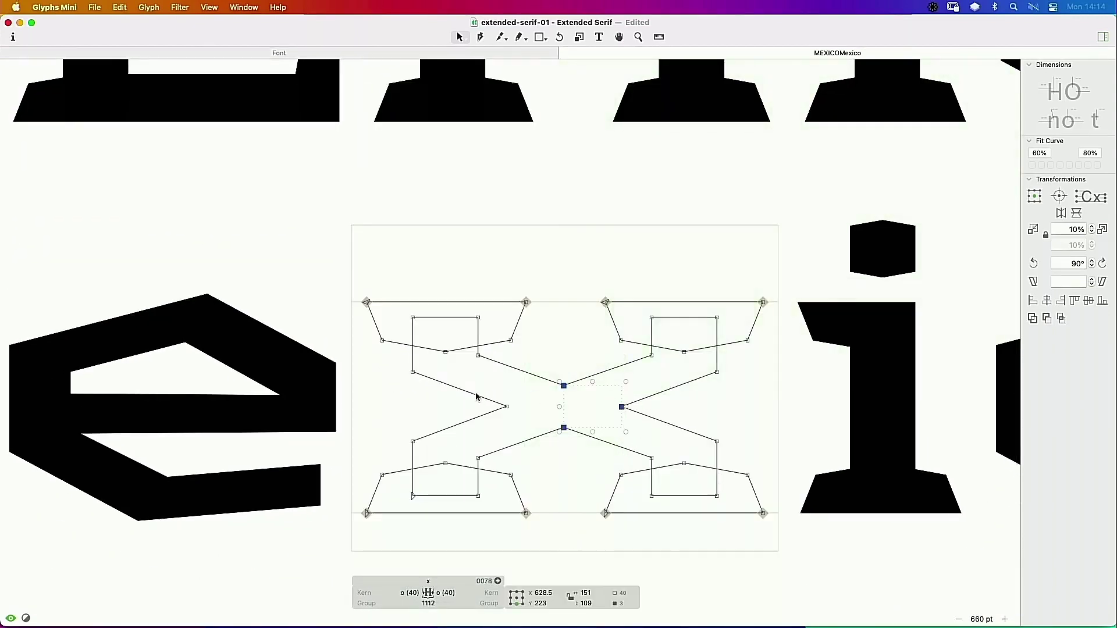
shift+click(506, 407)
right_click(520, 409)
click(550, 426)
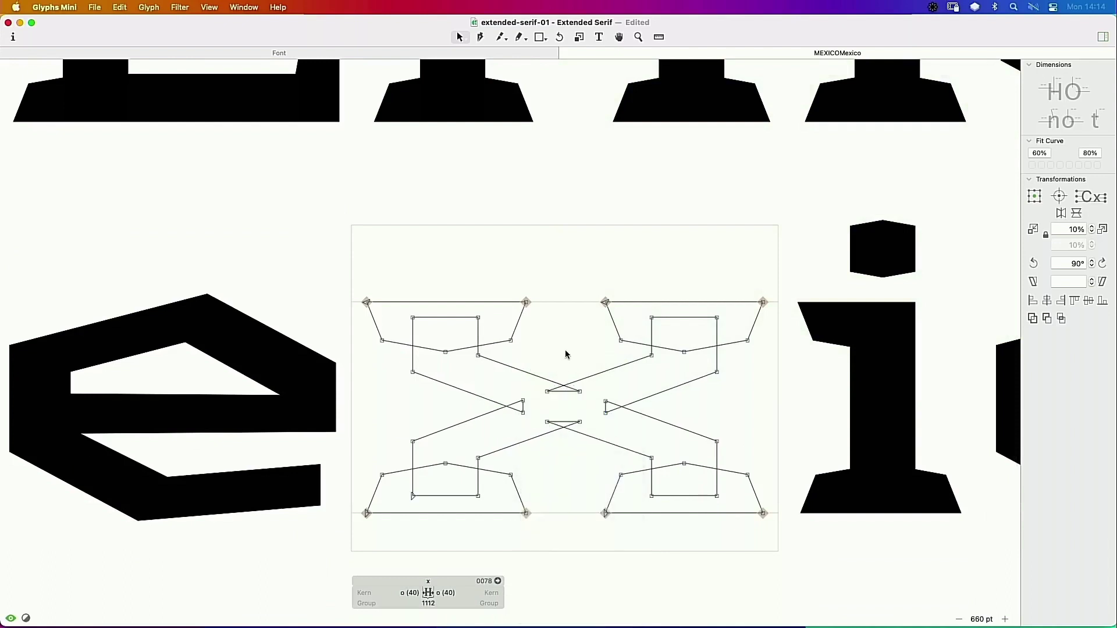
key(space)
key(super+minus)
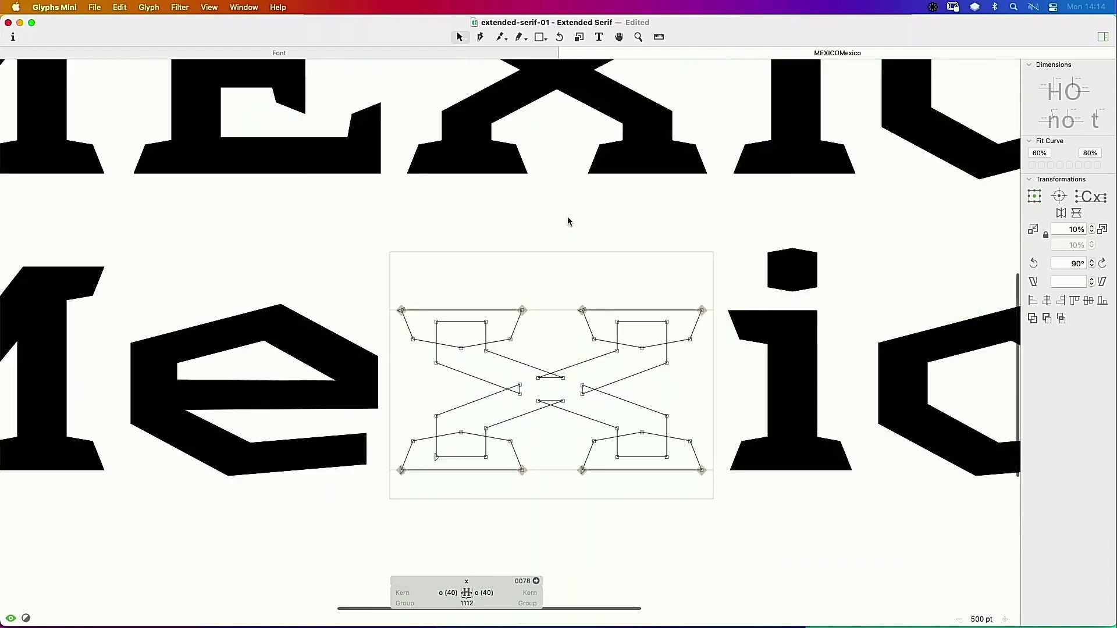
scroll(568, 216, down, 3)
key(space)
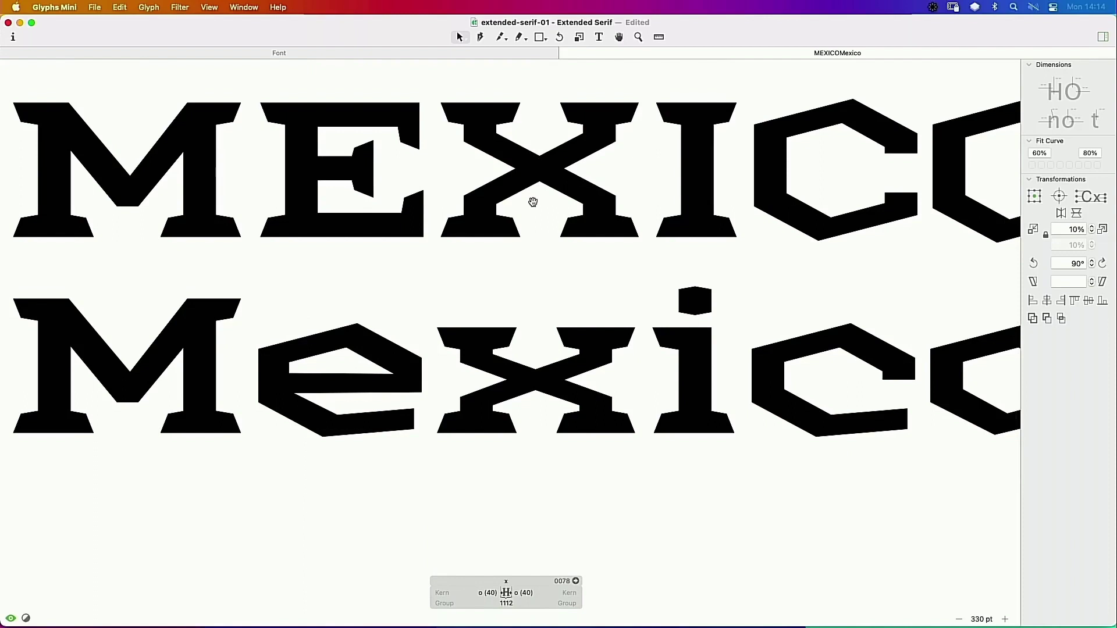
Step: Shift the two crossing end nodes of the capital X's lower-left arm 10 units left and 10 units up
key(super+space)
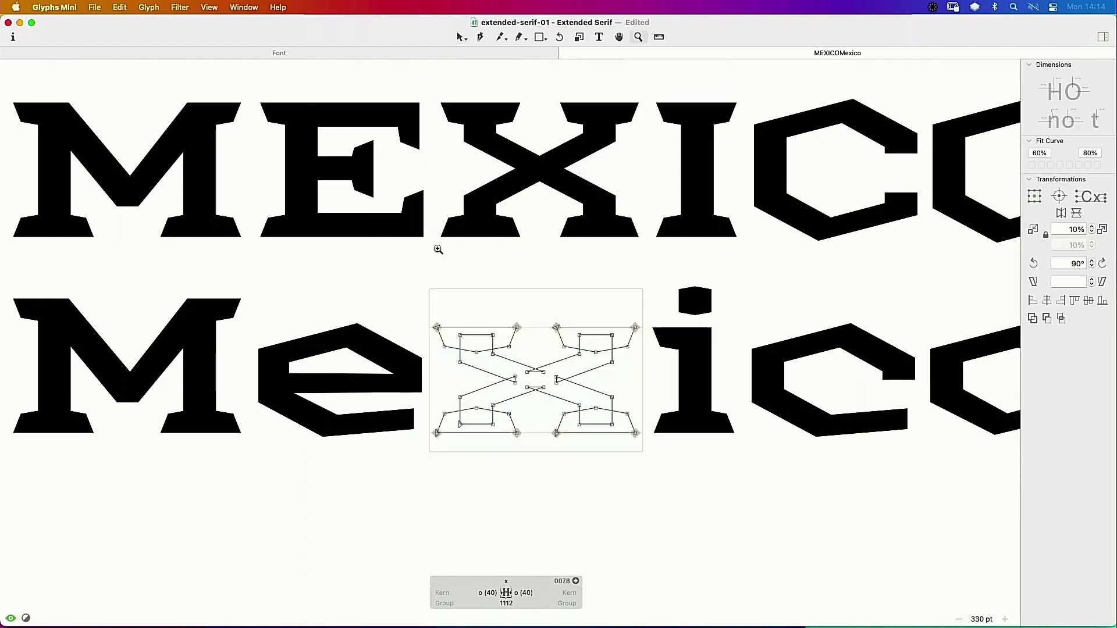
drag(631, 104, 424, 241)
double_click(573, 298)
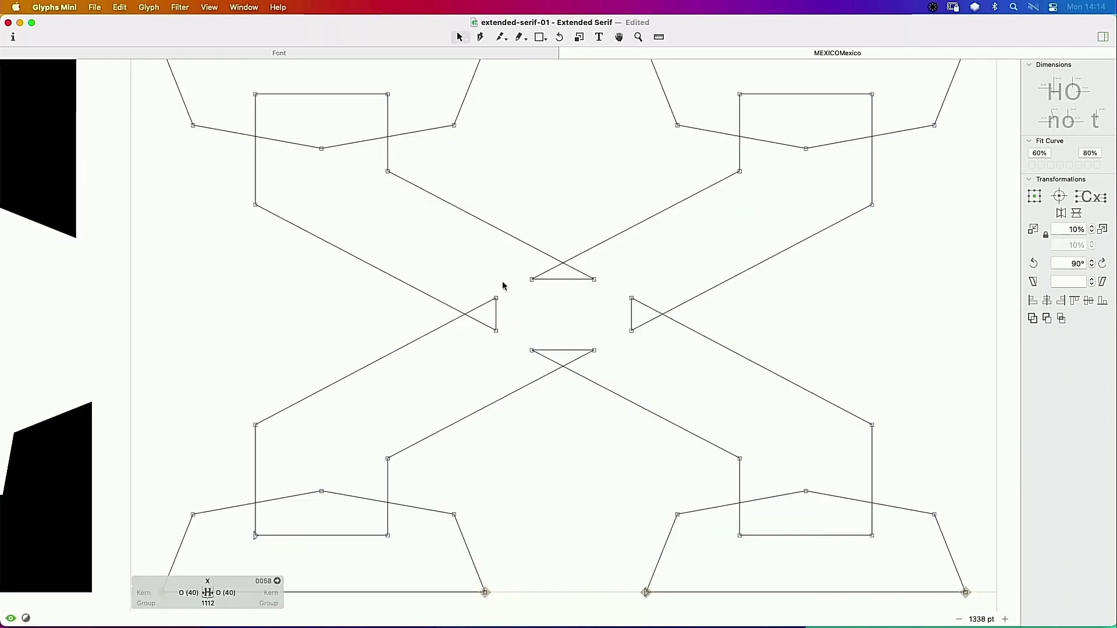
click(496, 297)
shift+click(595, 350)
click(589, 345)
click(592, 348)
drag(504, 284, 488, 303)
click(496, 298)
shift+click(594, 350)
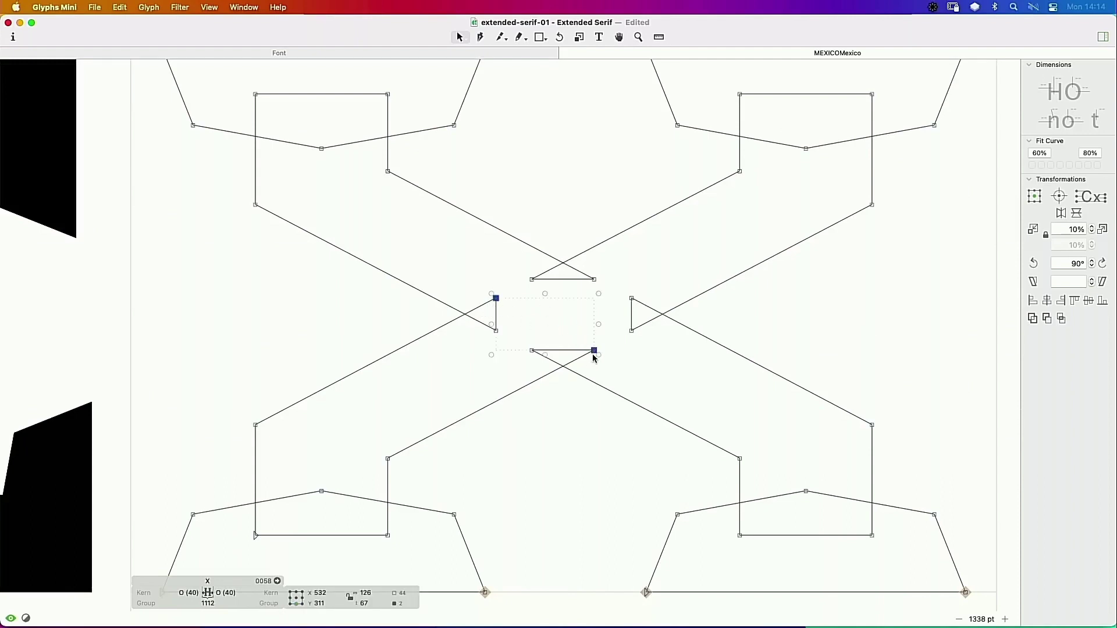
drag(594, 350, 586, 343)
key(super+z)
key(shift+Left)
key(shift+Up)
key(space)
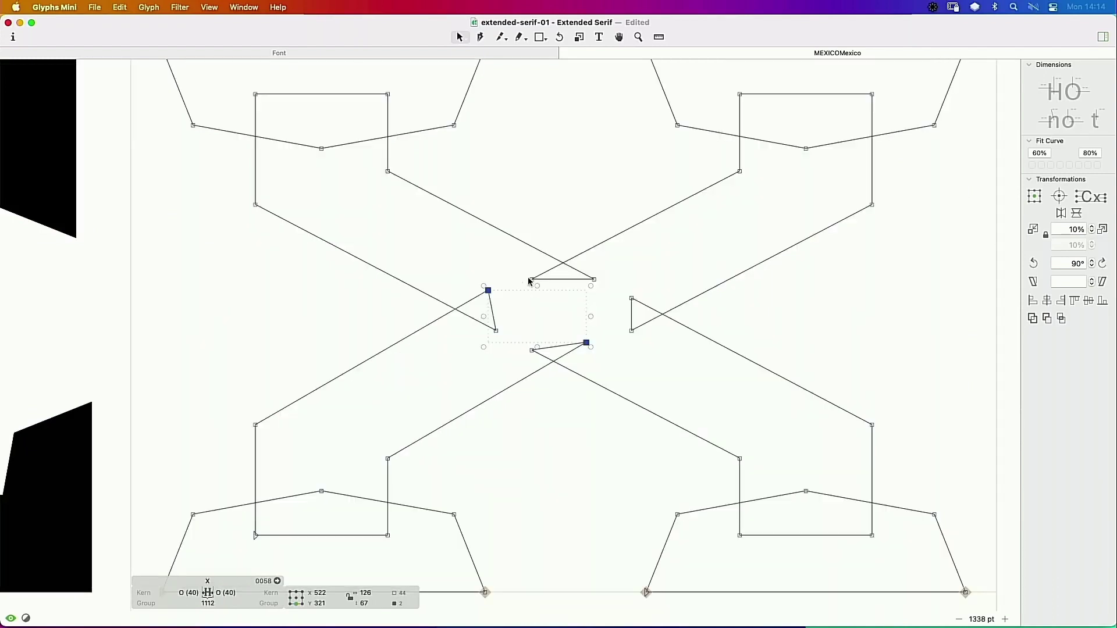
Step: Shift the two crossing end nodes of the capital X's upper-right arm 10 units right and 10 units down
click(522, 279)
click(532, 279)
shift+click(631, 331)
key(shift+Right)
key(shift+Down)
key(space)
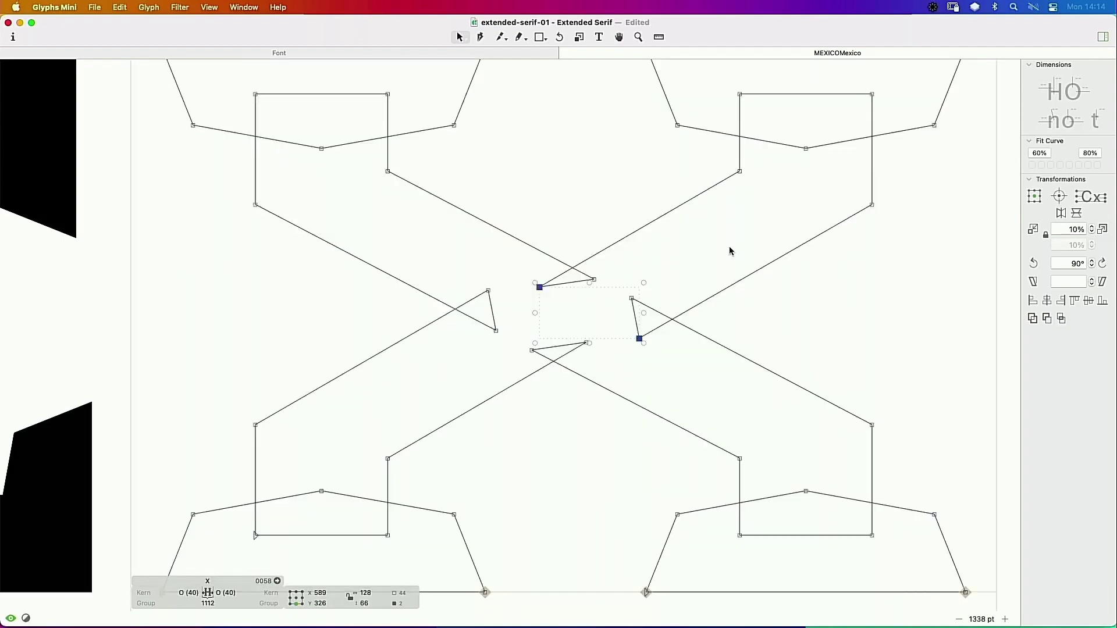
Step: Shift the two crossing end nodes of the lowercase x's lower-left arm 10 units left and 10 units up
key(super+minus)
key(super+minus)
key(space)
drag(472, 373, 493, 193)
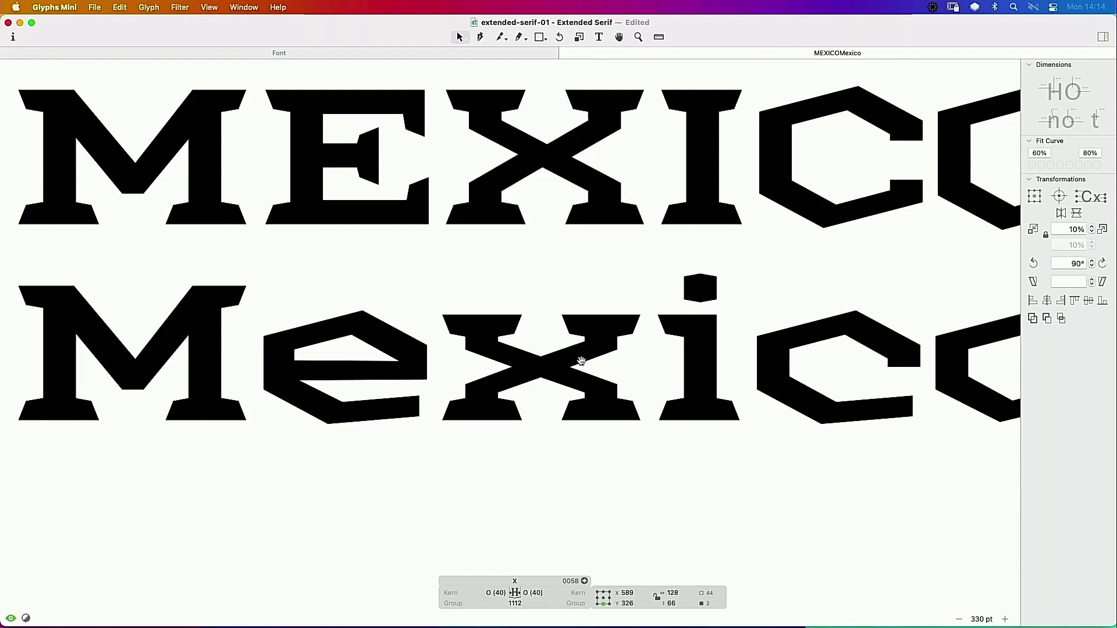
key(super+space)
drag(640, 295, 434, 440)
double_click(476, 331)
click(445, 327)
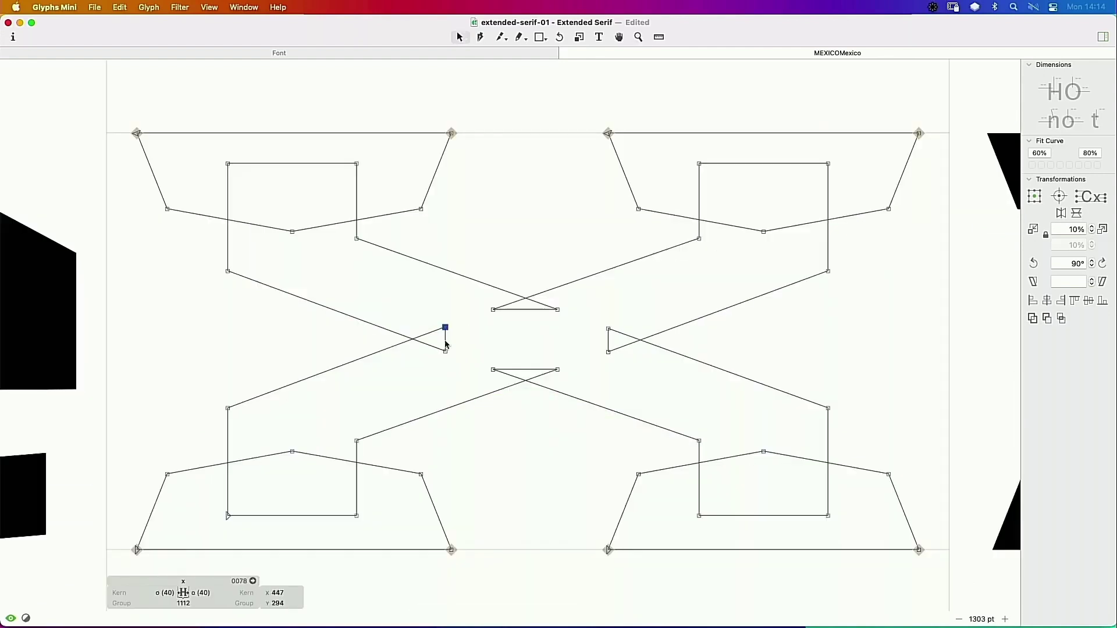
shift+click(556, 370)
key(shift+Left)
key(shift+Up)
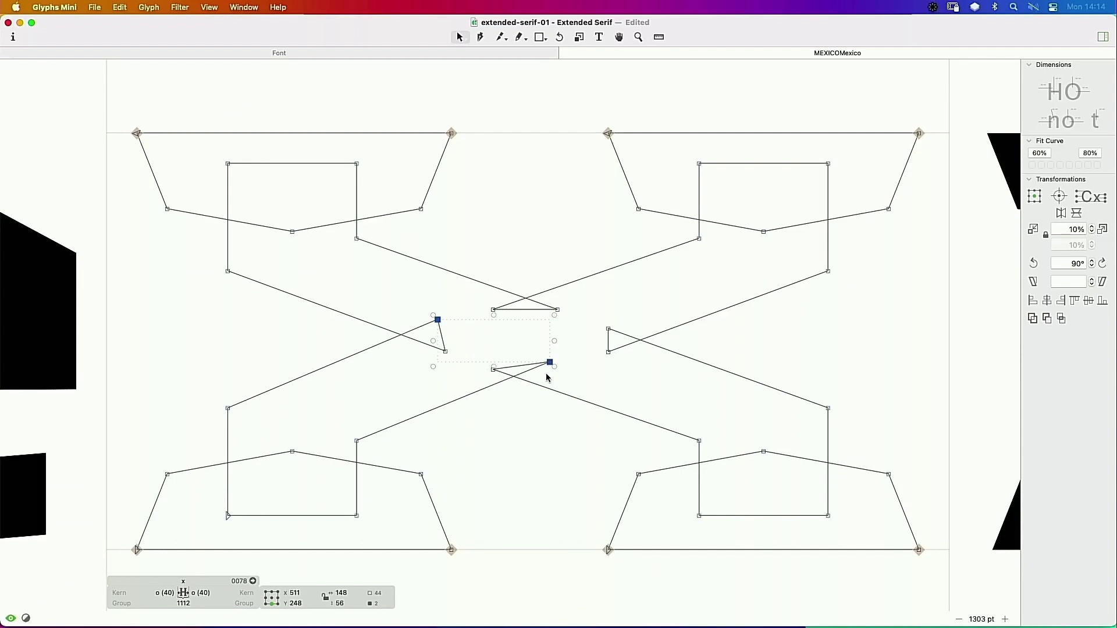
Step: Shift the two crossing end nodes of the lowercase x's upper-right arm 10 units right and 10 units down
key(super+a)
click(488, 311)
shift+click(608, 352)
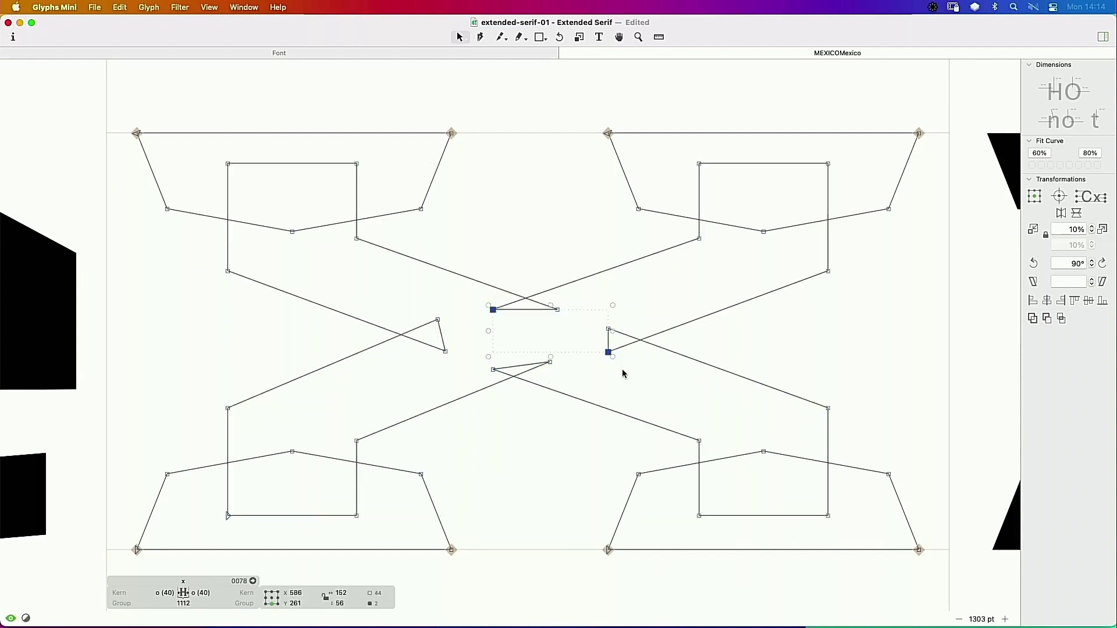
key(shift+Right)
key(shift+Down)
Step: Review both lines of sample text at small sizes, comparing the X and x with the neighbouring letters
key(t)
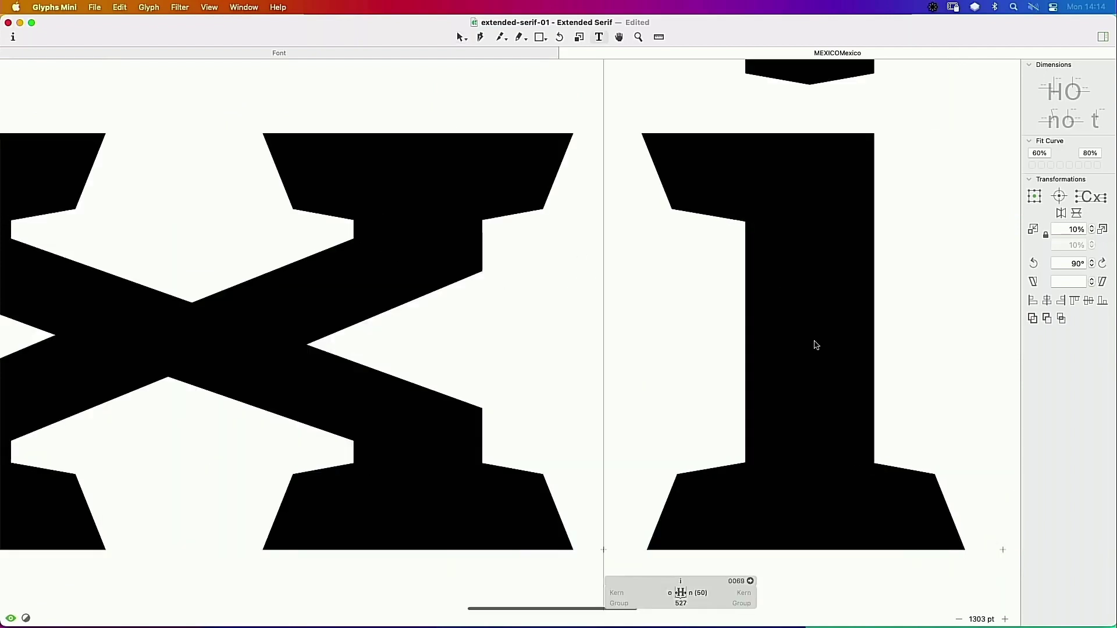
key(super+minus)
key(super+minus)
key(super+minus)
key(super+minus)
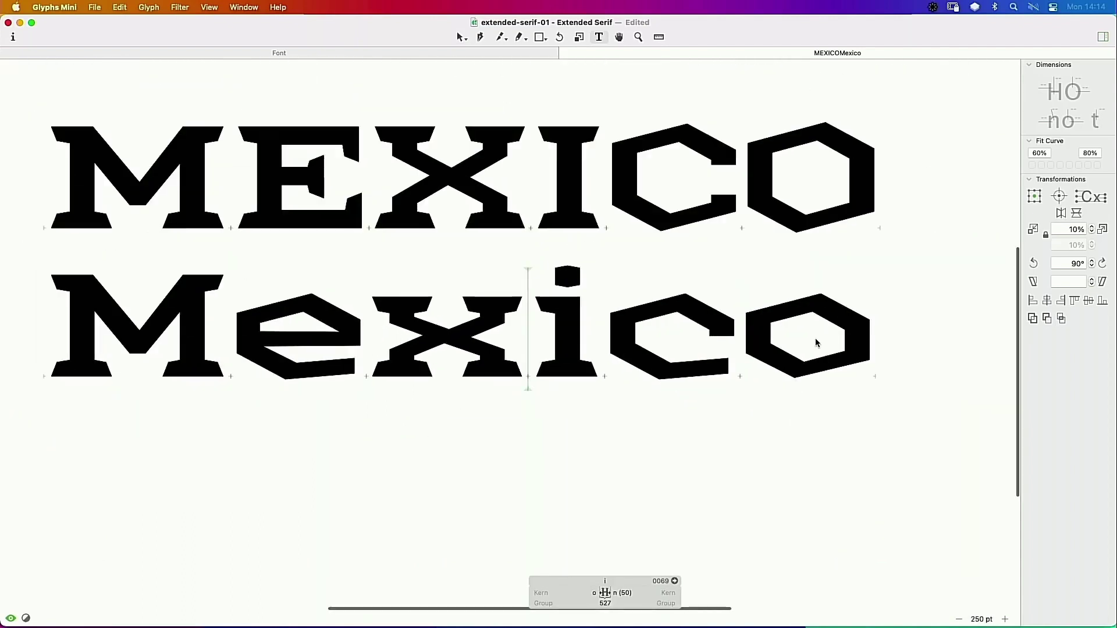
double_click(722, 335)
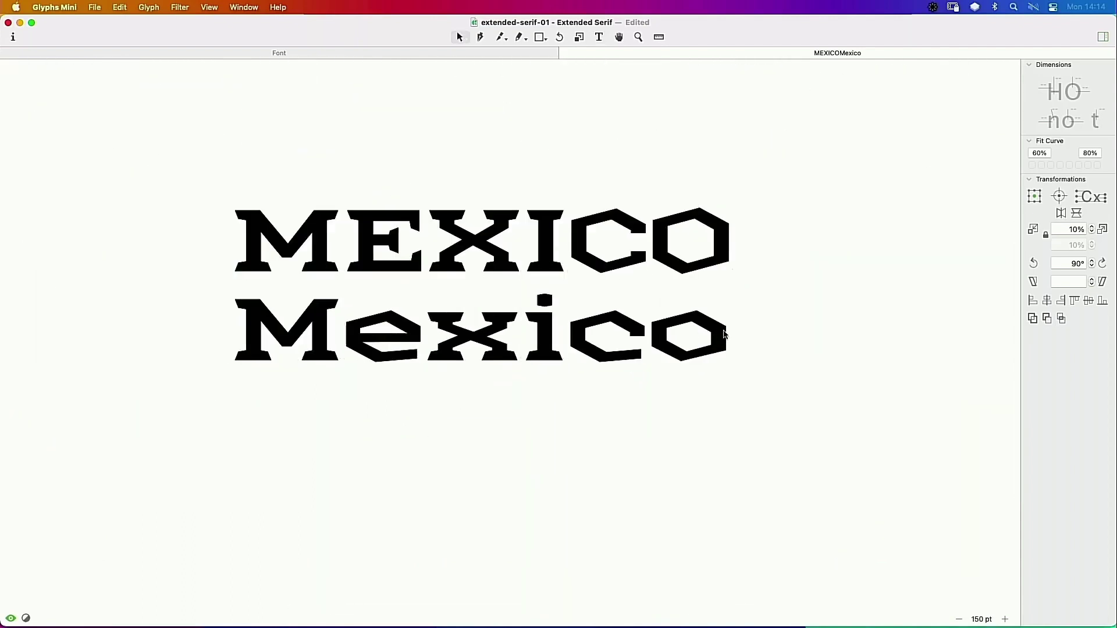
drag(634, 283, 699, 270)
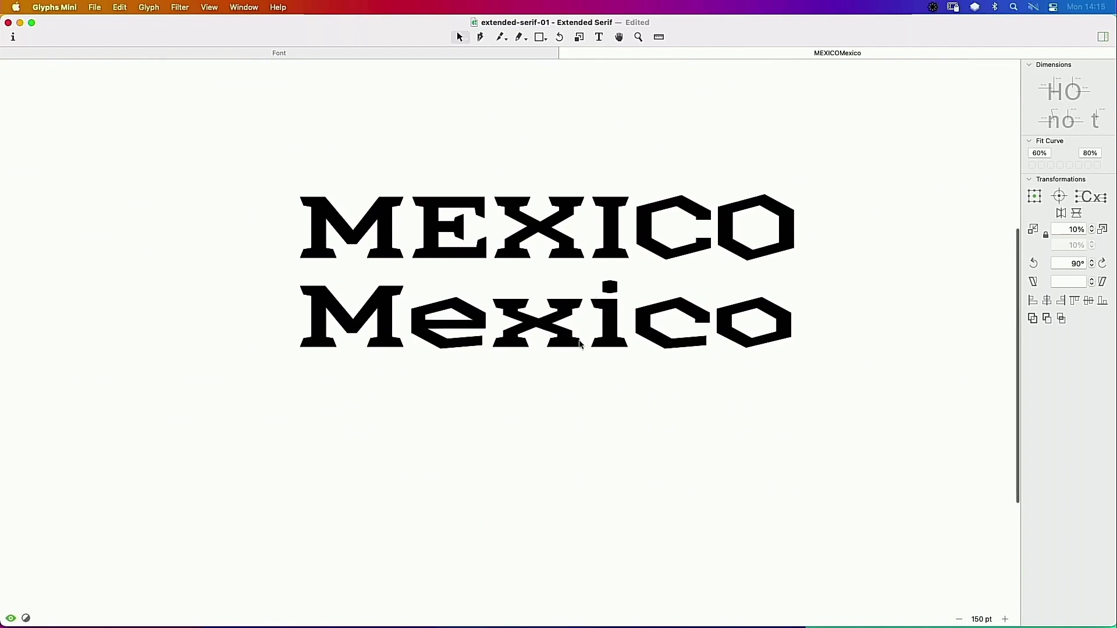
key(z)
drag(657, 282, 486, 359)
key(super+0)
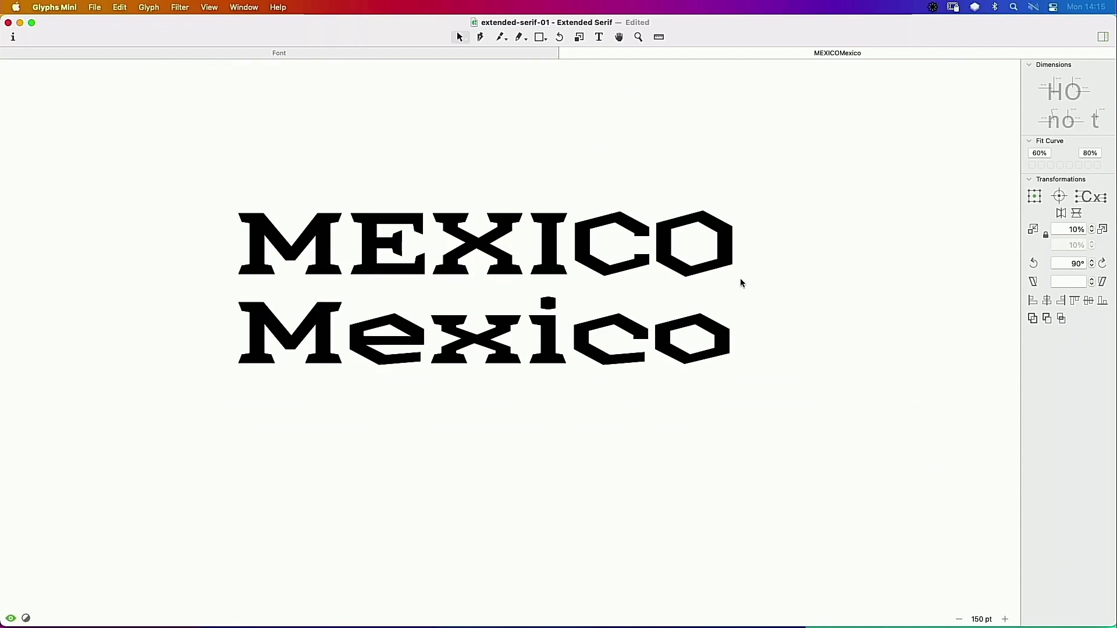
Step: Replace the sample text with "KIX" on the first line and "kix" on the second
key(t)
key(super+a)
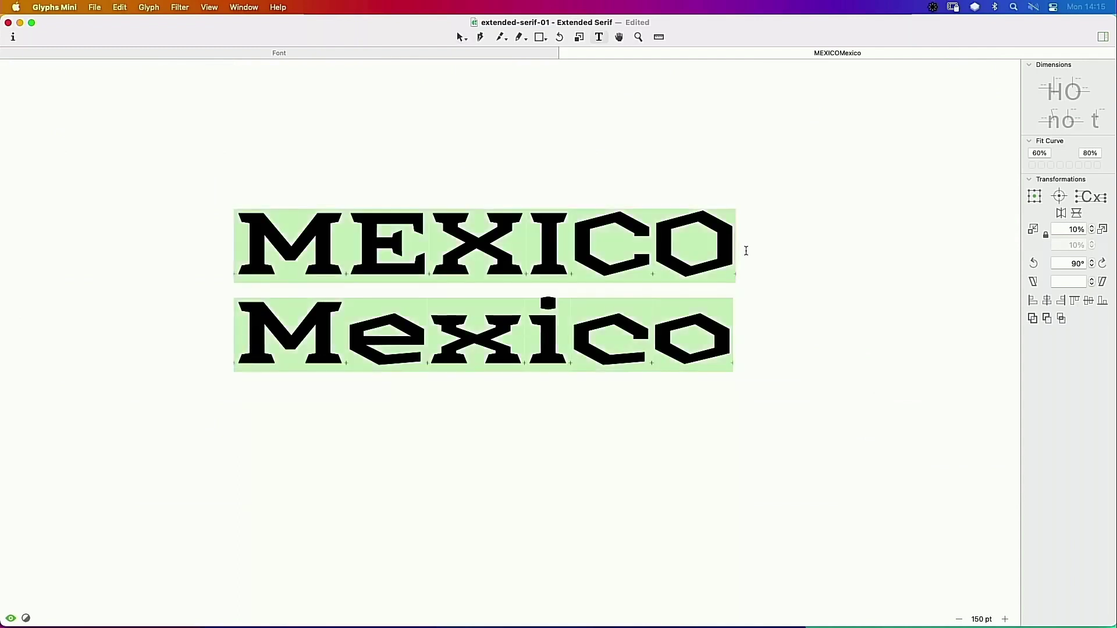
text(KIX)
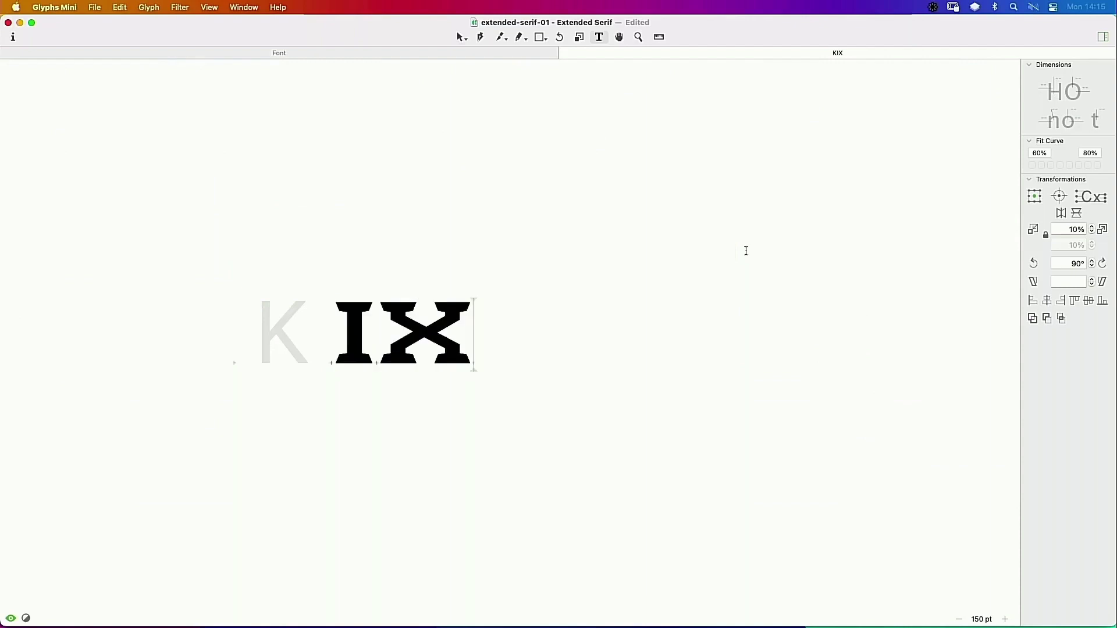
key(Return)
text(K)
key(BackSpace)
text(kix)
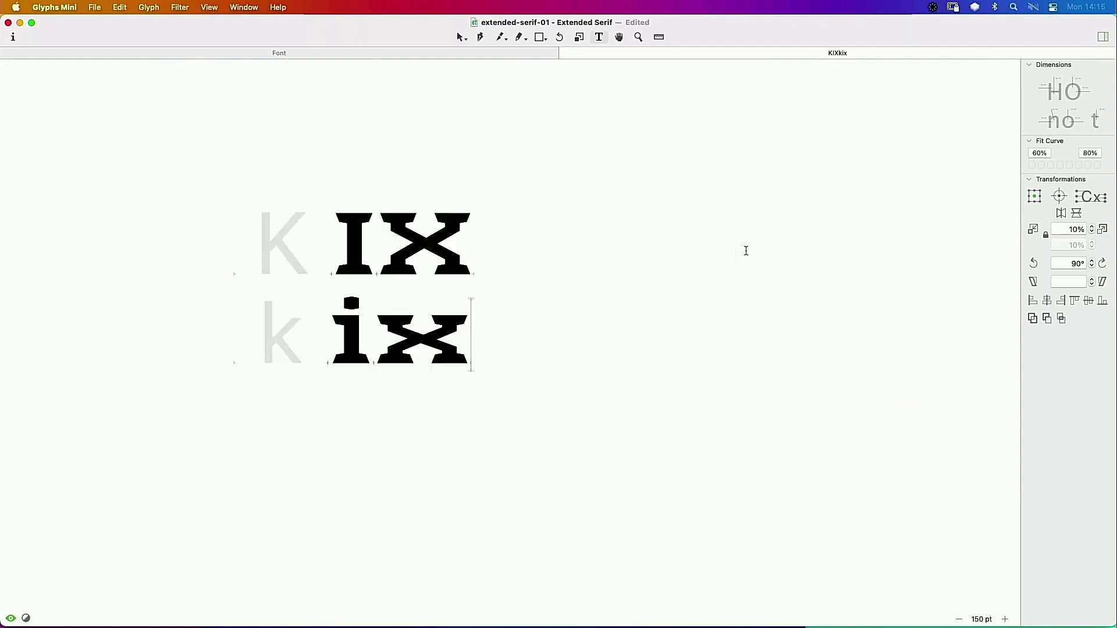
Step: Open the empty capital K glyph for editing beside the I and X
key(Escape)
scroll(701, 220, left, 5)
key(super+space)
drag(791, 140, 409, 363)
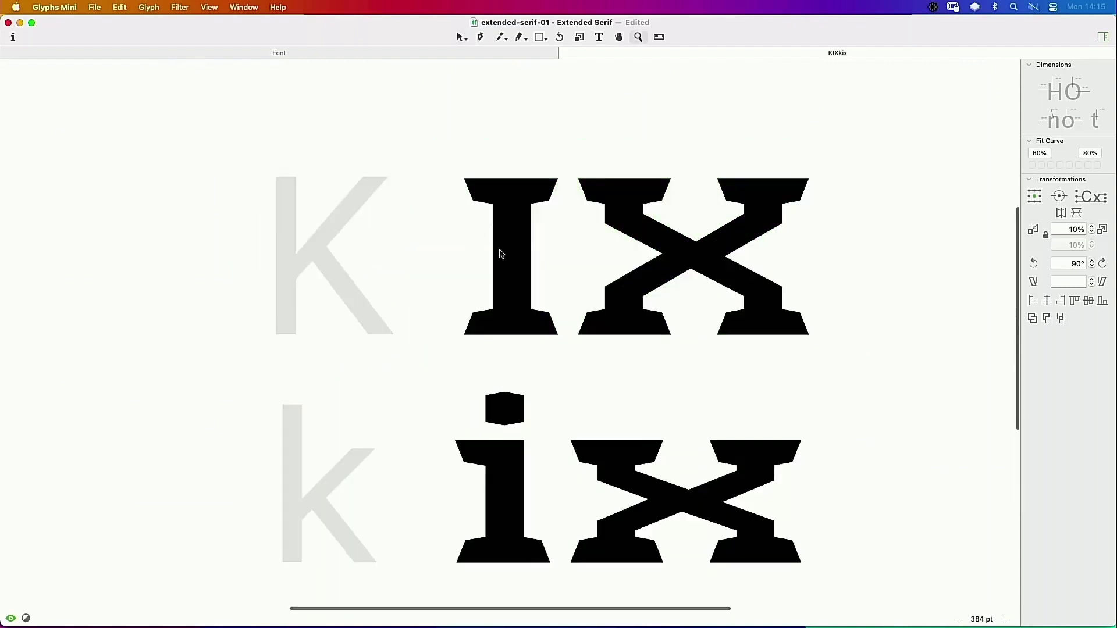
key(space)
drag(591, 227, 690, 182)
double_click(411, 227)
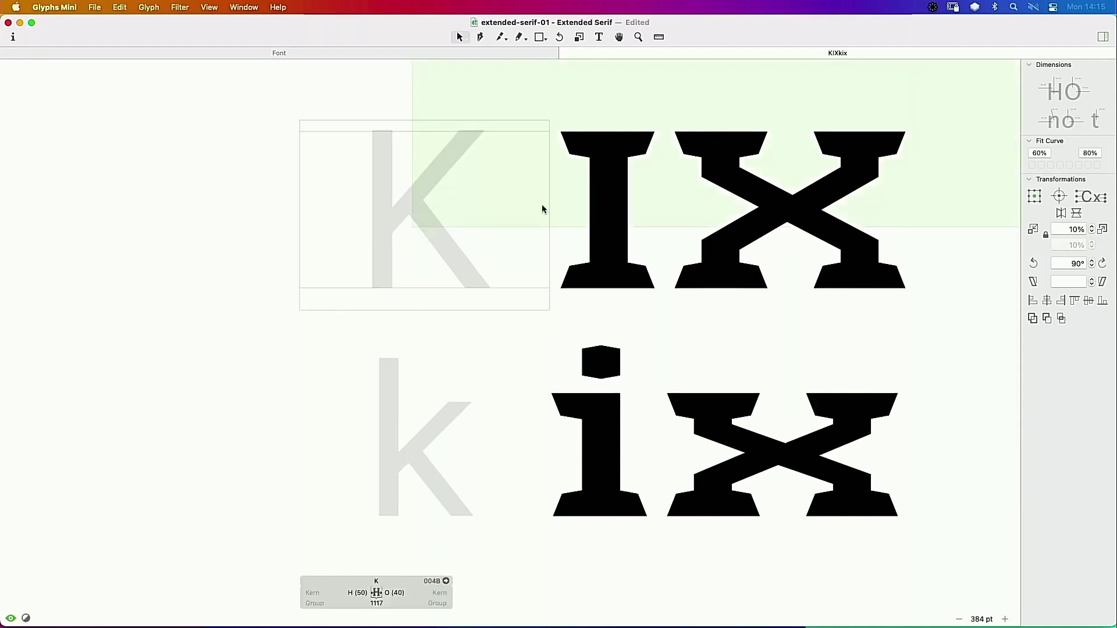
Step: Copy the capital I's outlines into the empty capital K to serve as its stem and serifs
double_click(586, 196)
key(super+a)
key(super+c)
double_click(377, 222)
key(super+a)
key(super+v)
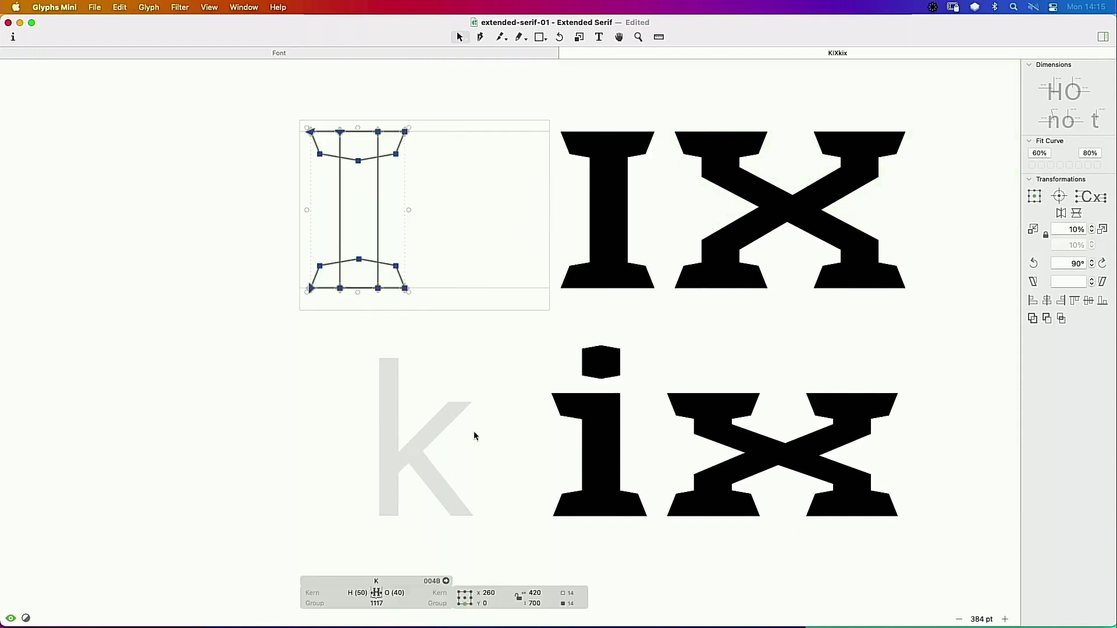
click(585, 424)
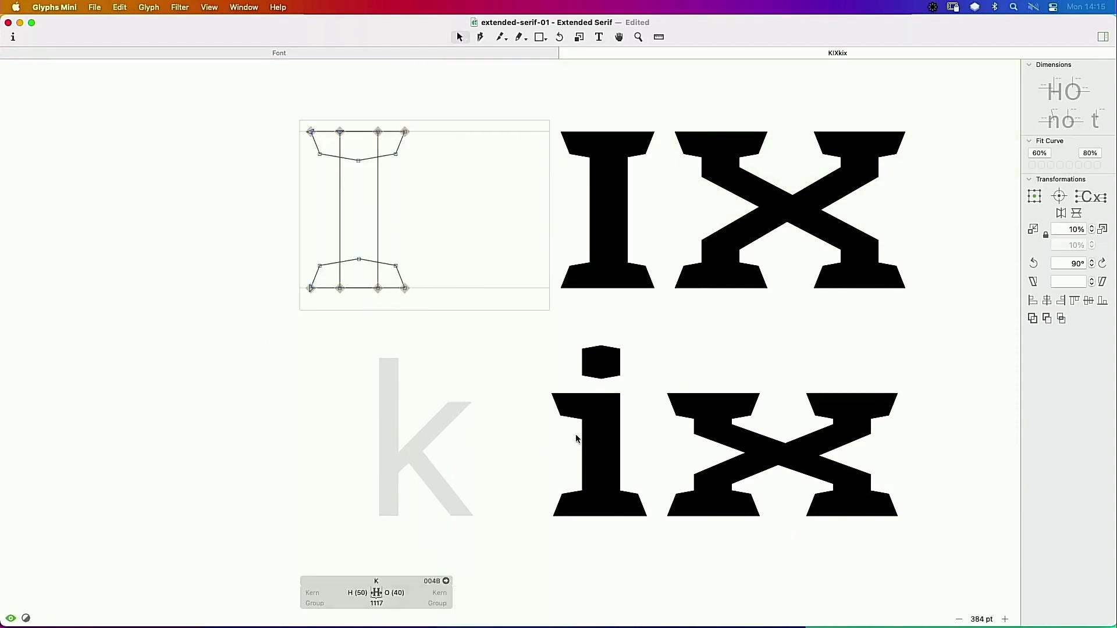
key(t)
click(546, 447)
text(h)
key(Escape)
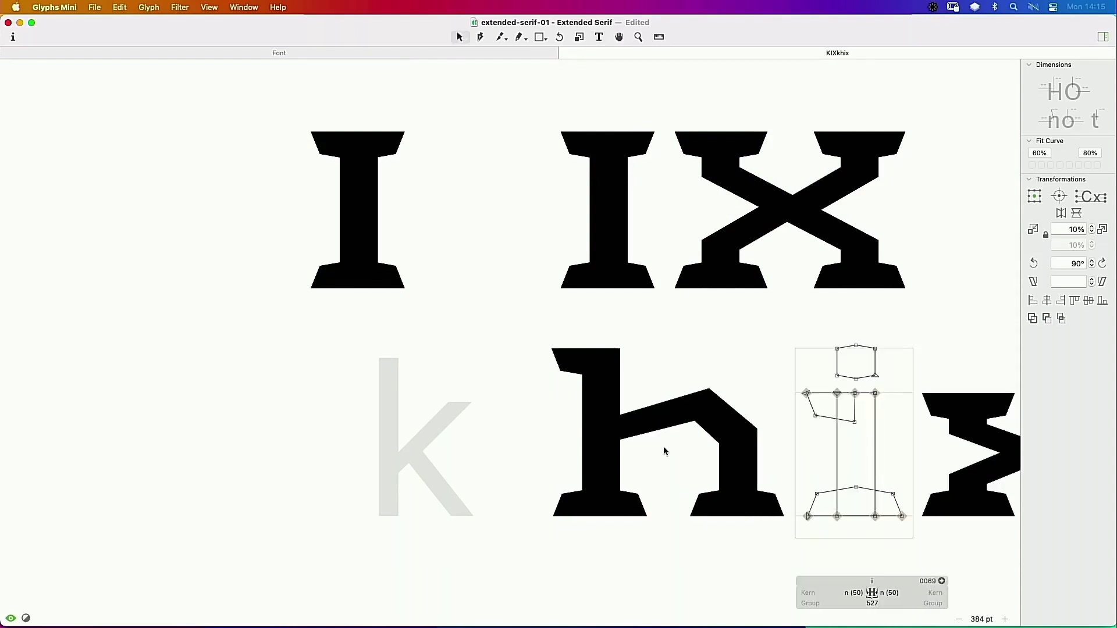
double_click(663, 445)
double_click(621, 386)
key(t)
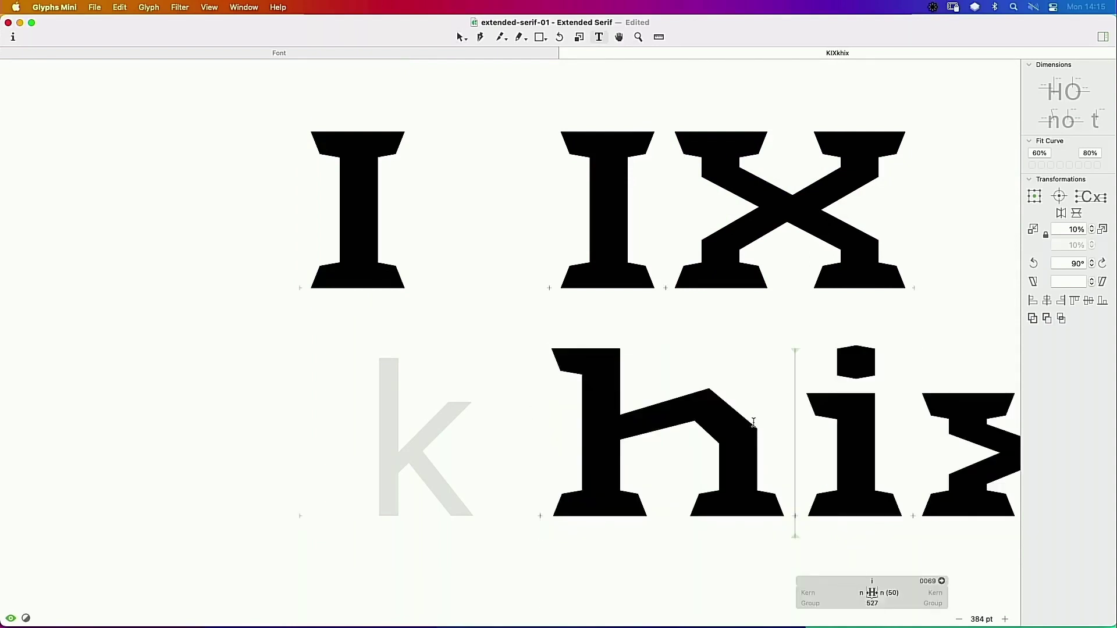
key(BackSpace)
Step: Add an l beside the k in the sample text and copy its outlines into the empty lowercase k
text(l)
key(Escape)
double_click(608, 381)
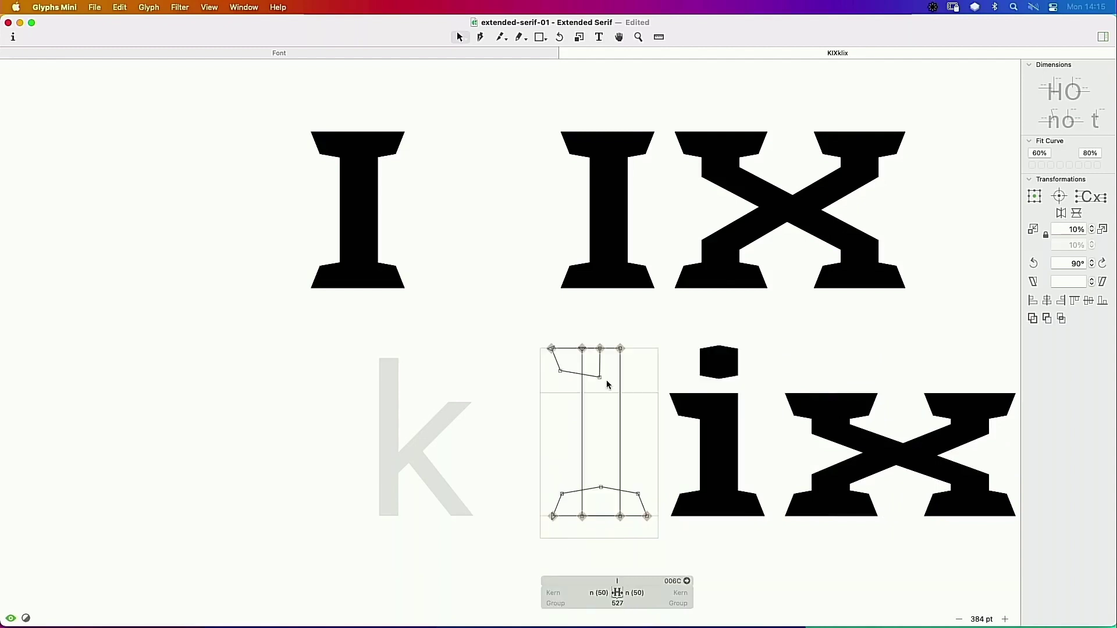
double_click(393, 445)
key(super+v)
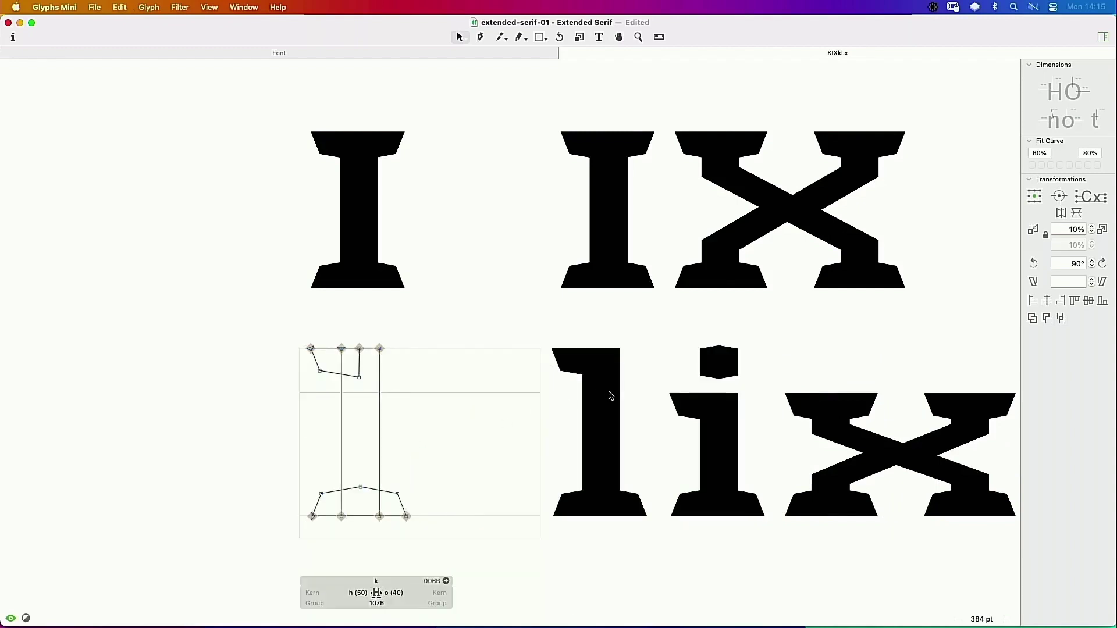
Step: Remove the extra t and l from the second line so the sample text reads "kix"
text(tt)
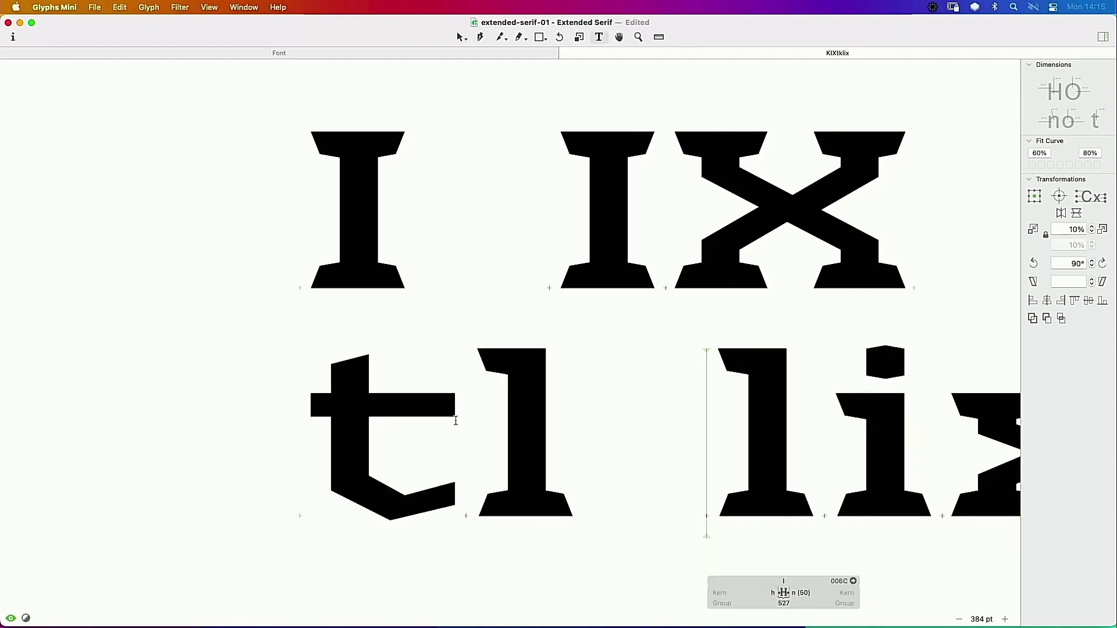
key(BackSpace)
click(638, 410)
key(BackSpace)
key(Escape)
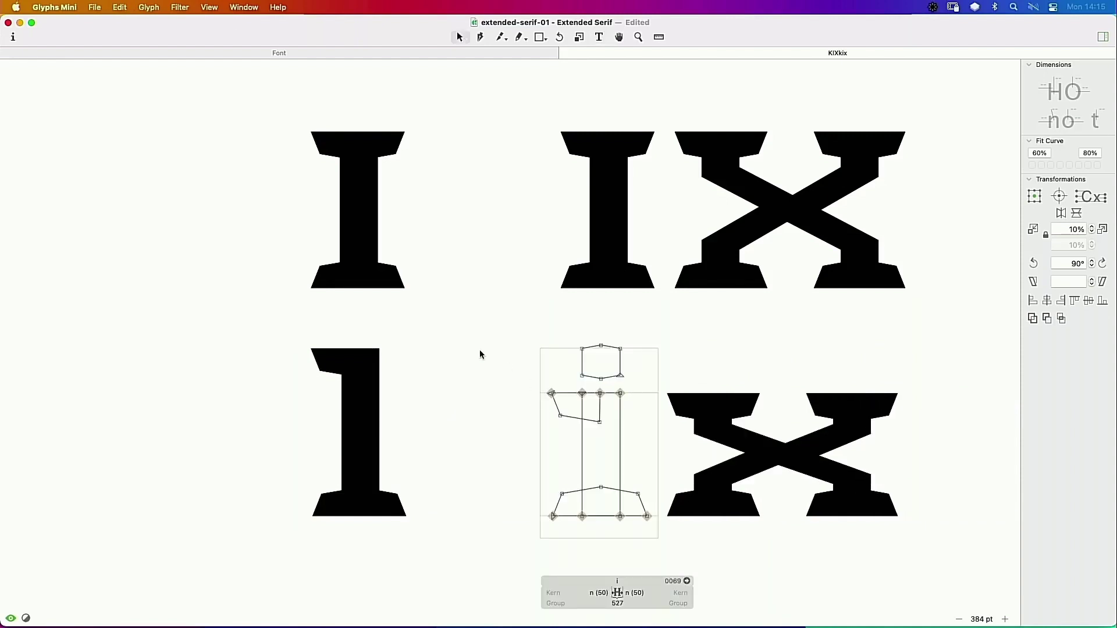
Step: Copy the capital X's crossing arms and its two right-hand serifs into the capital K
double_click(795, 169)
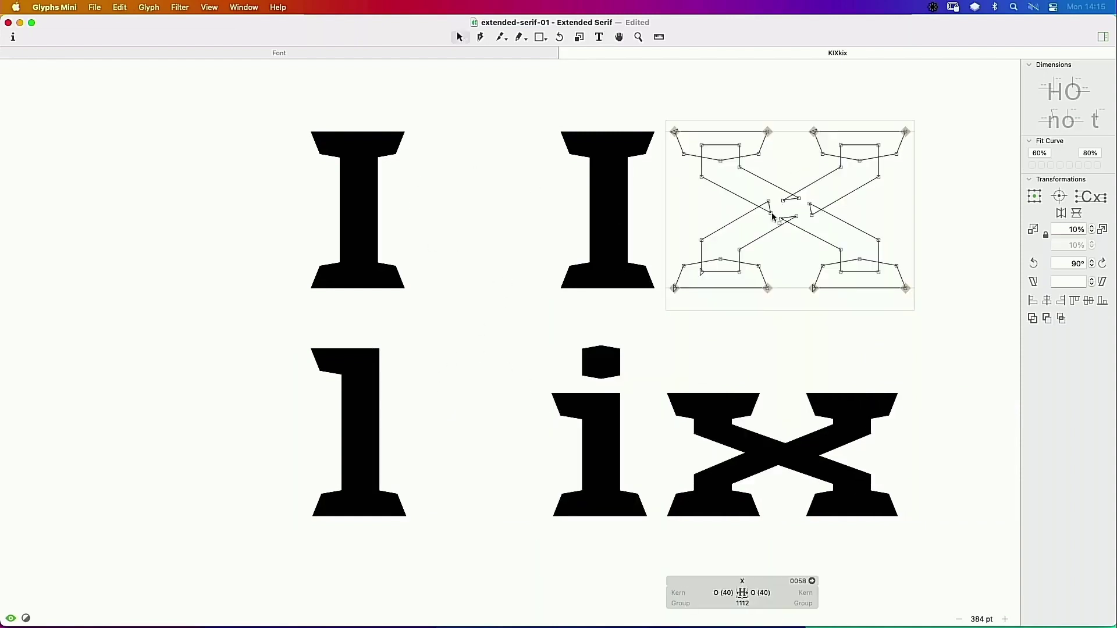
double_click(851, 131)
shift+double_click(888, 264)
key(super+a)
key(super+c)
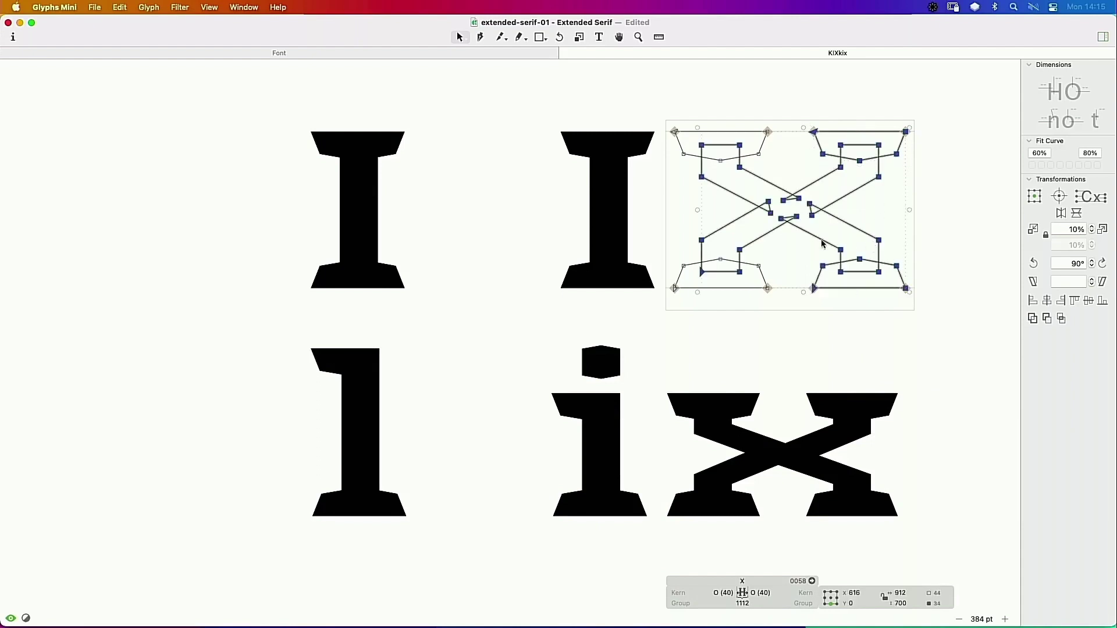
double_click(468, 226)
key(super+v)
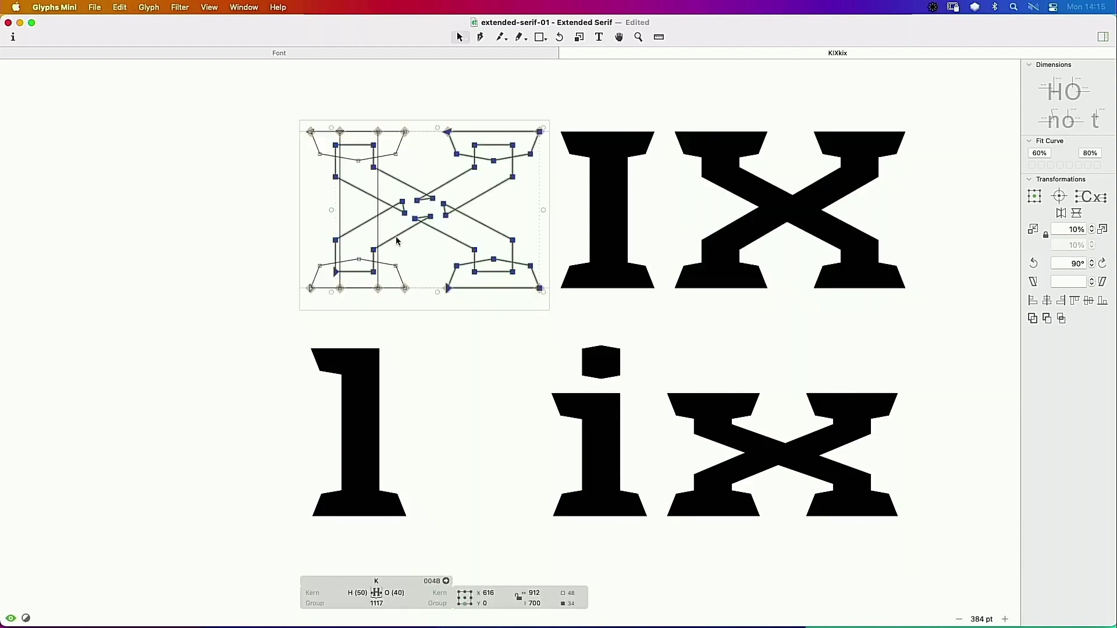
Step: Shift the pasted arms and serifs 20 units right onto the K's stem and update the glyph's spacing from its H and O metrics keys
key(shift+Right)
key(shift+Right)
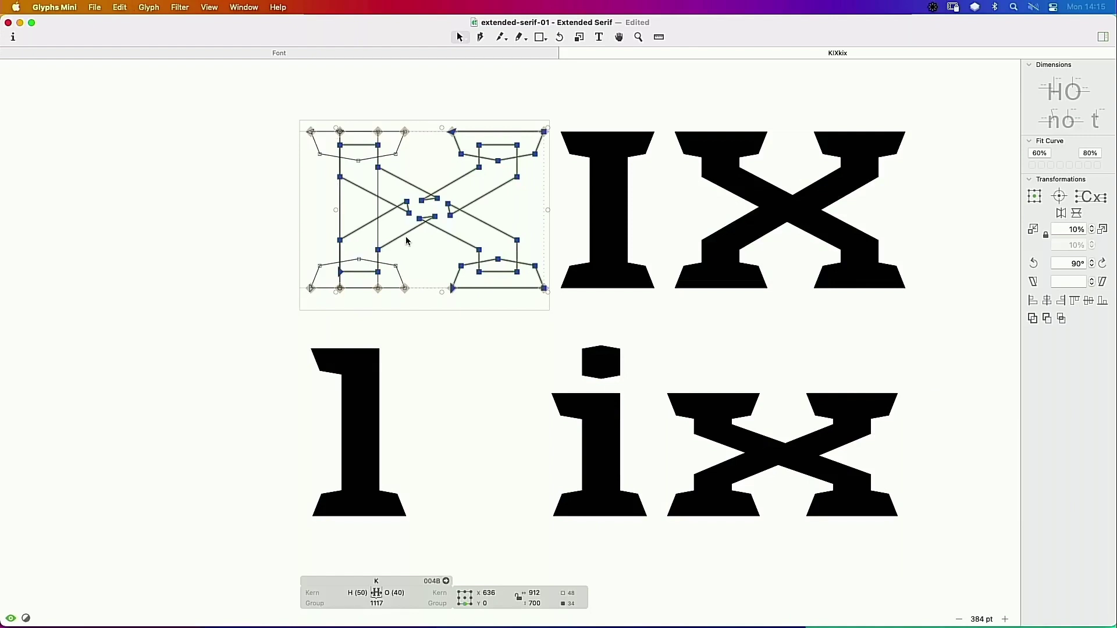
click(344, 592)
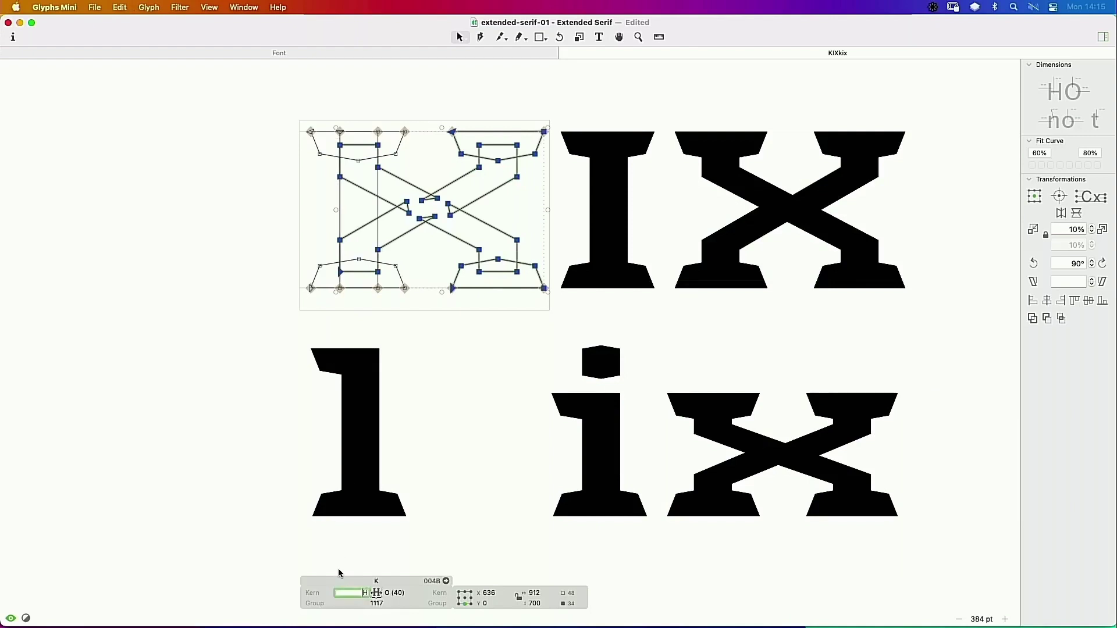
key(Return)
click(439, 312)
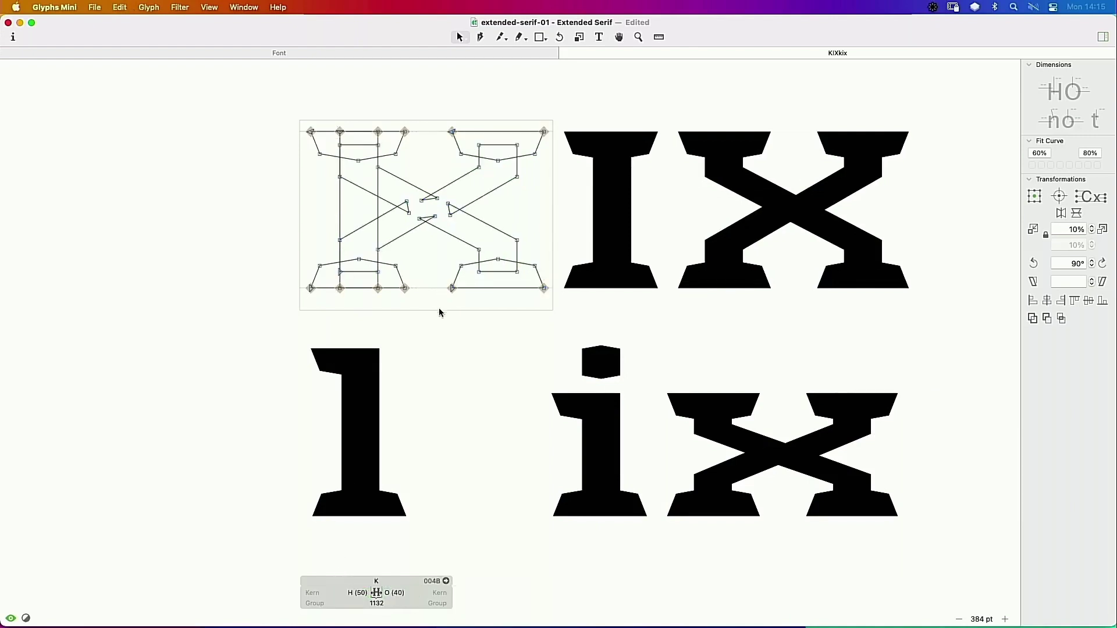
key(space)
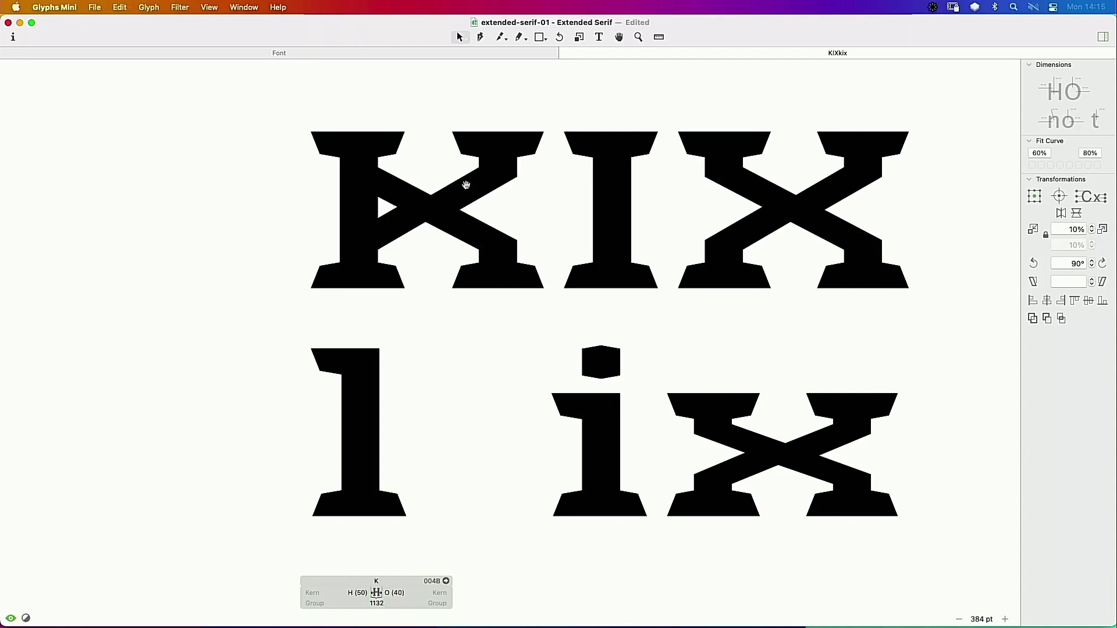
Step: Delete the horizontal end segments of the two left arms inside the K's stem
key(super+space)
drag(550, 95, 261, 327)
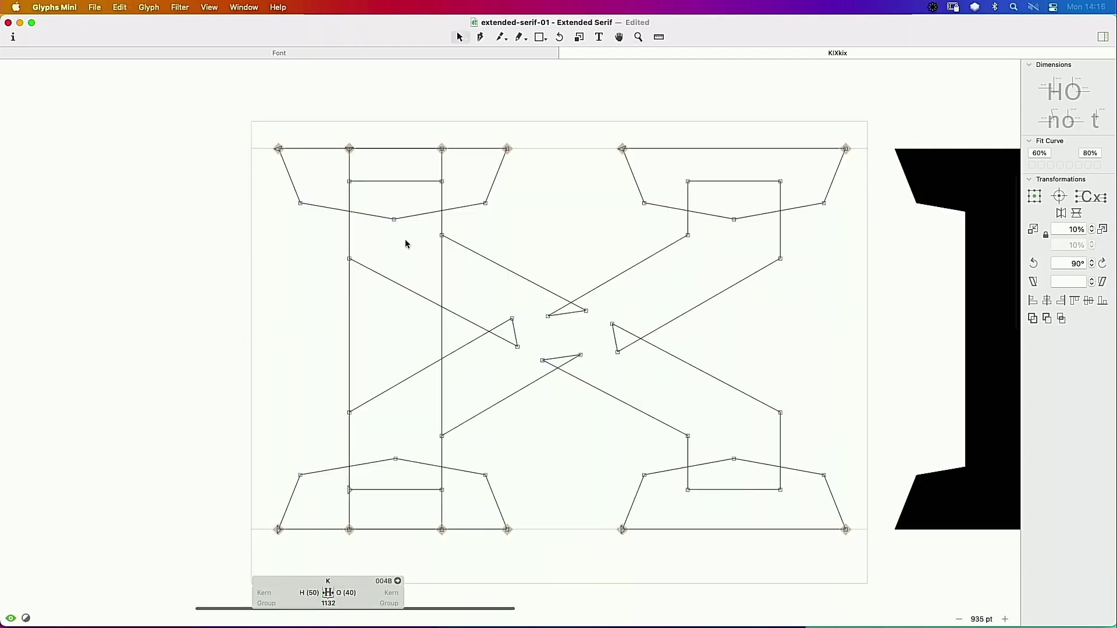
click(414, 181)
key(Delete)
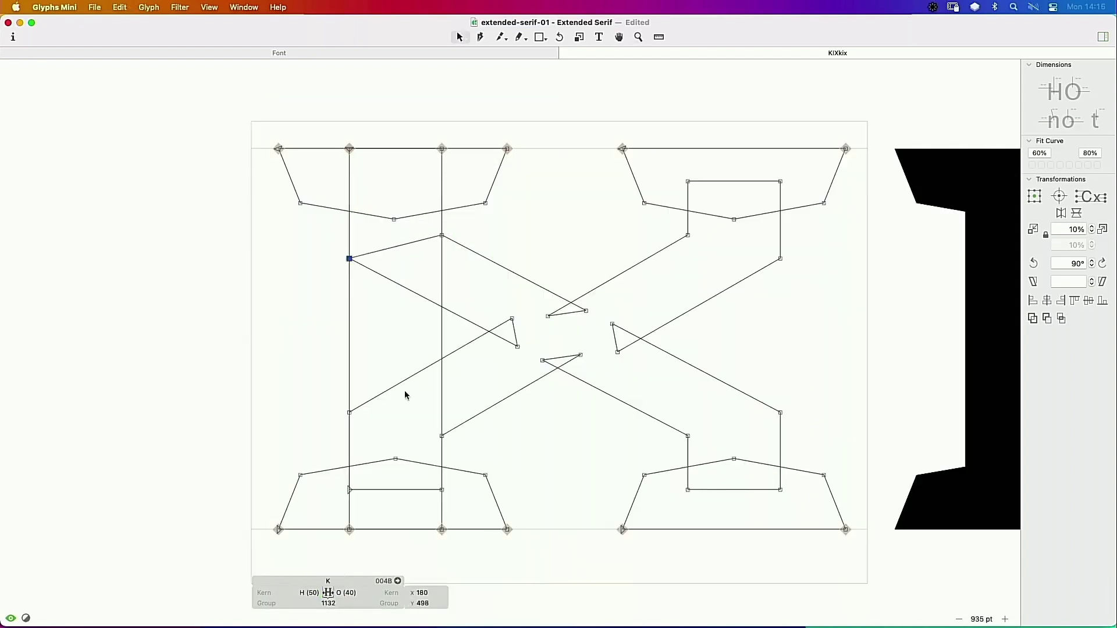
click(410, 493)
key(Delete)
key(space)
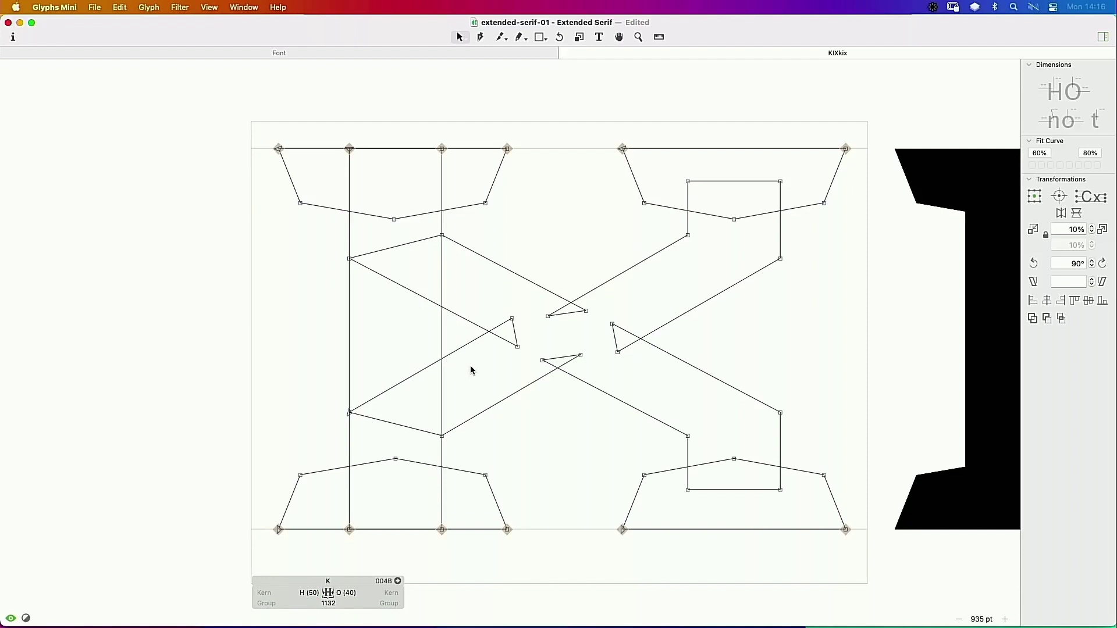
Step: Delete the slanted segments that remain at the ends of the K's two left arms, leaving only the right diagonals
click(392, 251)
key(Delete)
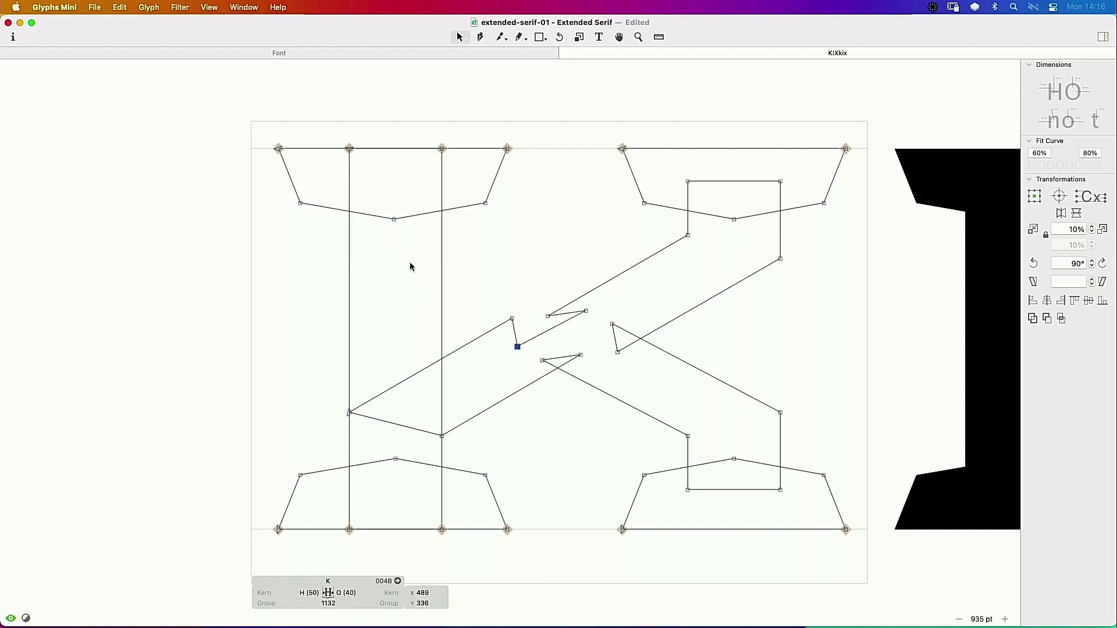
click(395, 427)
click(401, 429)
key(Delete)
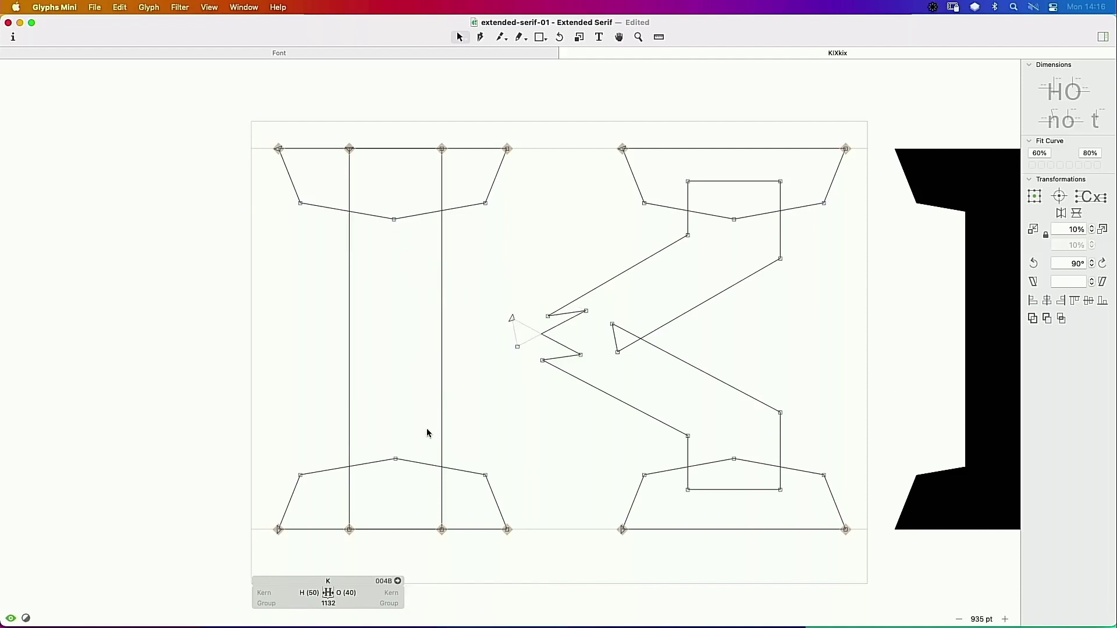
key(space)
Step: Insert an H before the K in the sample text and copy its crossbar into the K
text(tH)
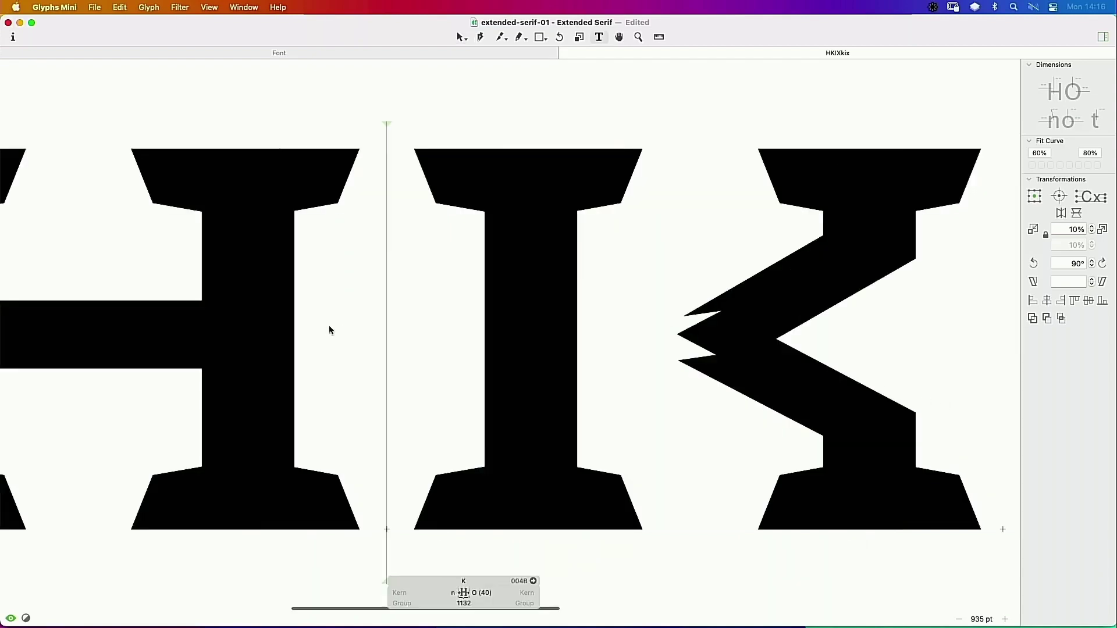
key(Escape)
double_click(170, 314)
click(169, 315)
key(super+c)
double_click(616, 324)
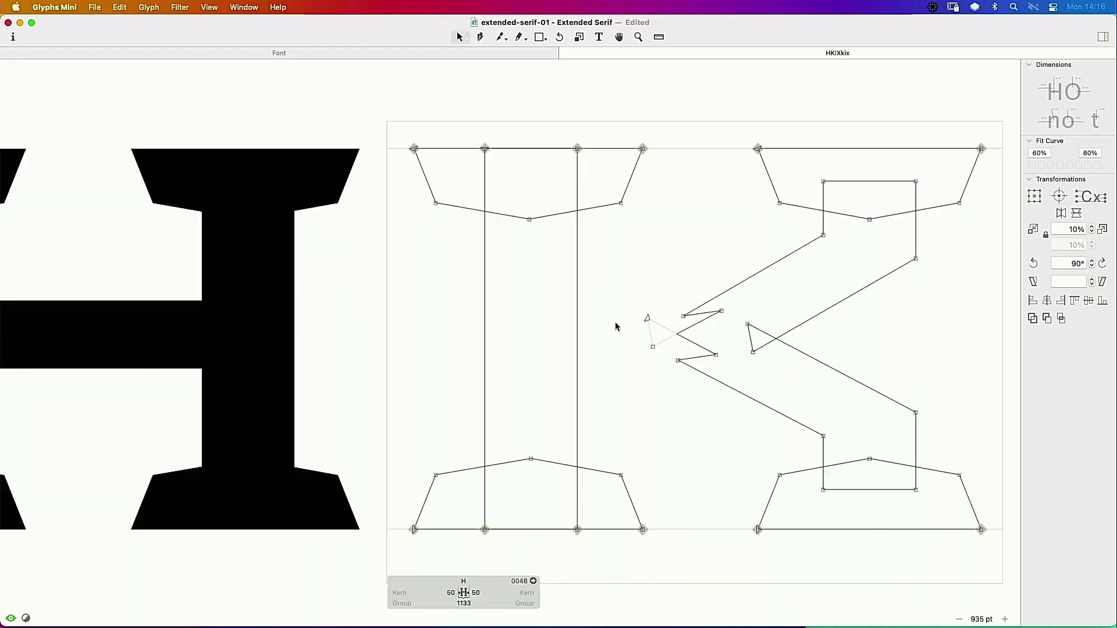
key(super+v)
Step: Shorten the K's crossbar so its right end sits inside the diagonals' junction at X 627, and review the word at smaller size
click(849, 324)
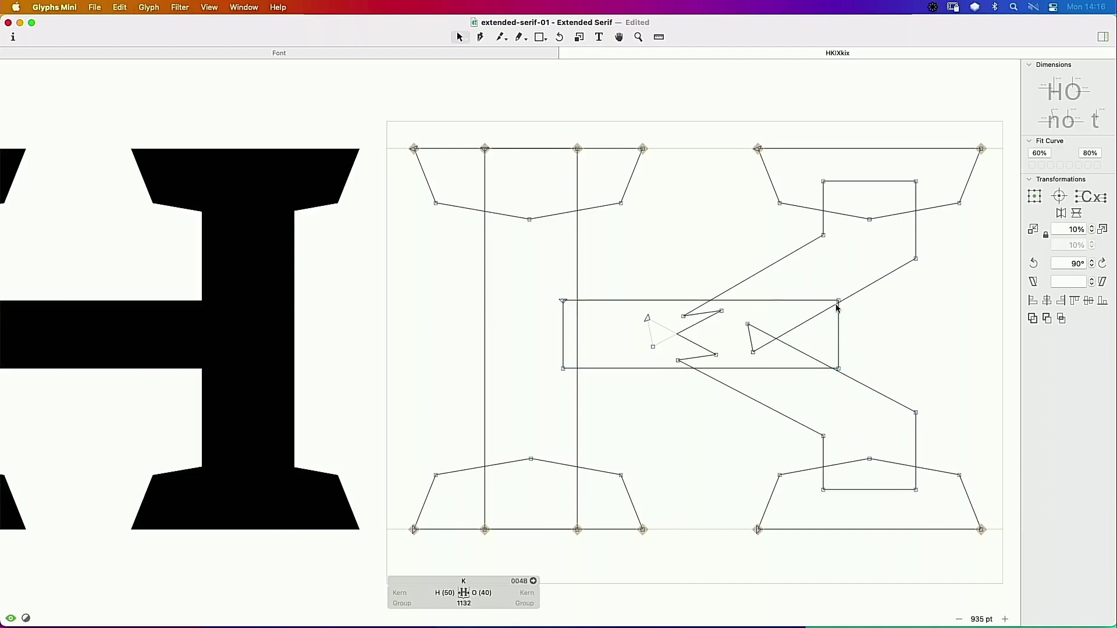
click(839, 301)
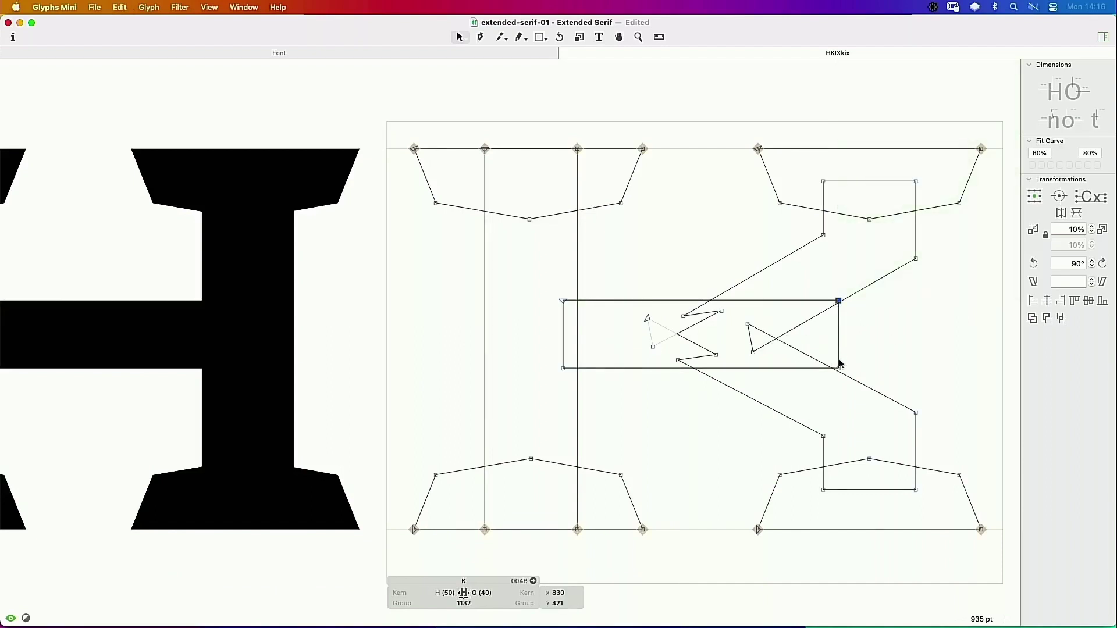
drag(841, 371, 625, 316)
key(space)
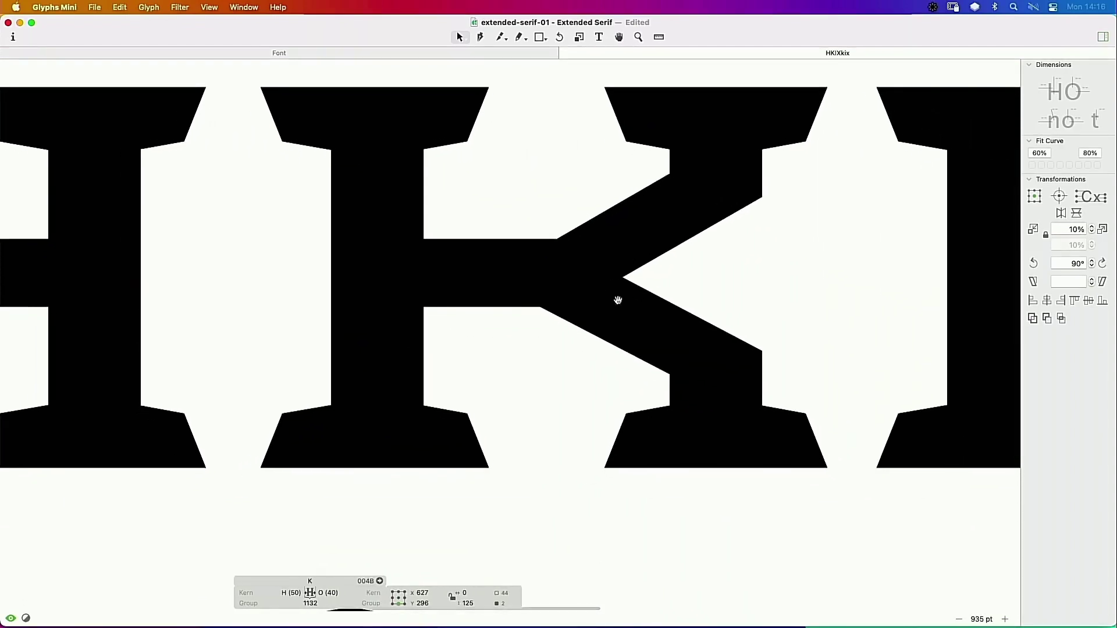
key(super+minus)
scroll(618, 302, down, 2)
key(space)
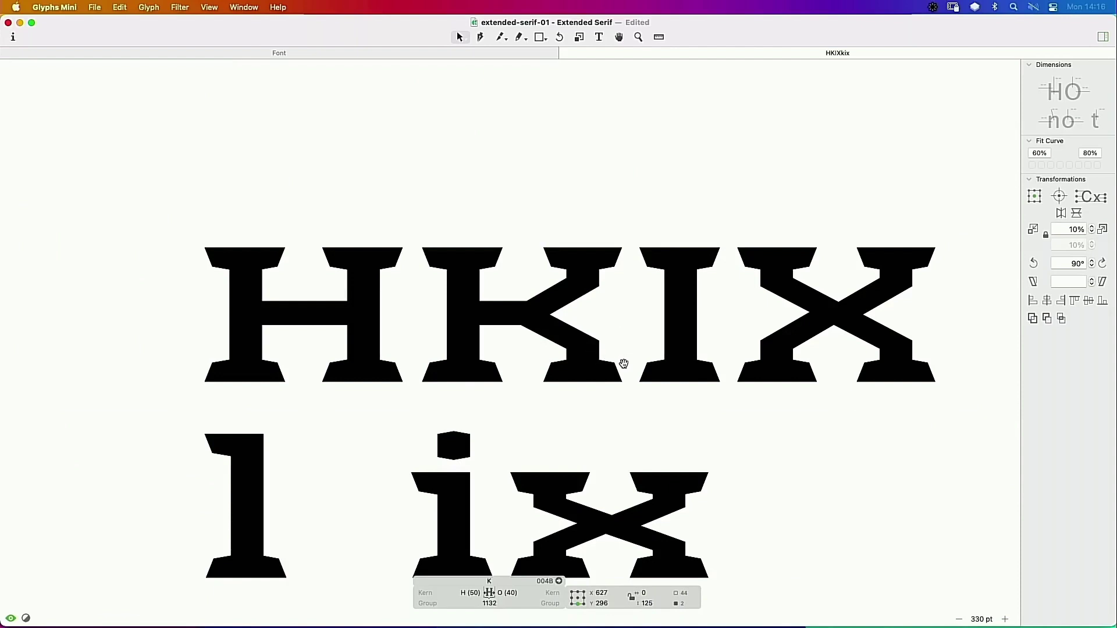
Step: Delete the crossbar from the capital K
drag(677, 201, 487, 351)
double_click(424, 350)
key(BackSpace)
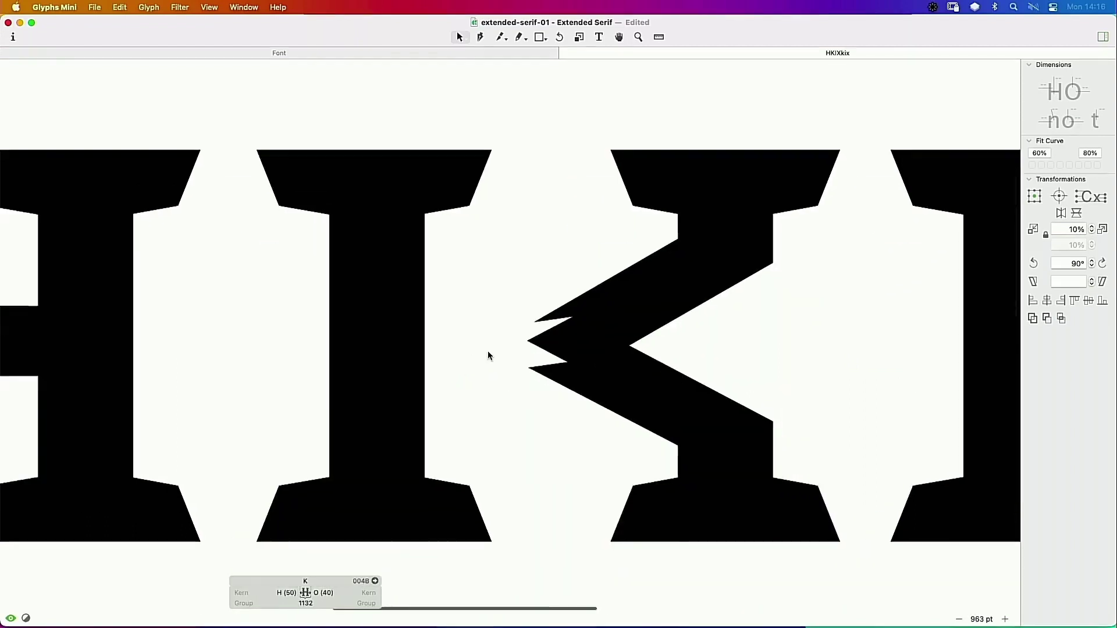
Step: Delete the two spur nodes that notch the left side of the K's diagonals, above and below the tip
click(589, 307)
key(BackSpace)
drag(589, 347, 569, 360)
key(BackSpace)
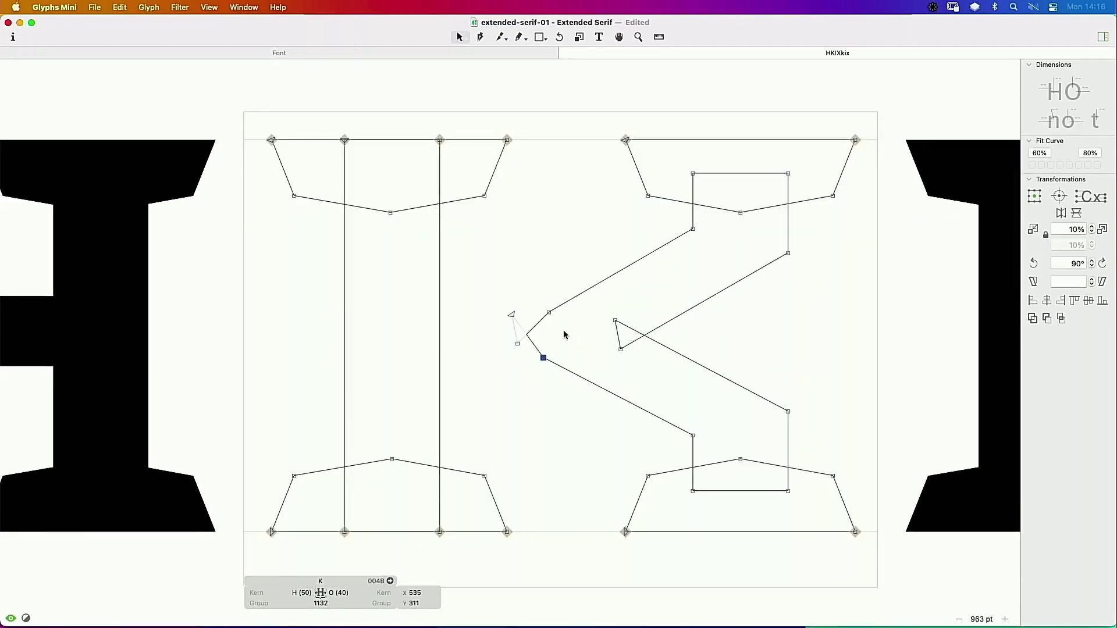
Step: Move the two nodes at the left tip of the K's diagonals left and down to X 417, Y 324
drag(494, 298, 524, 354)
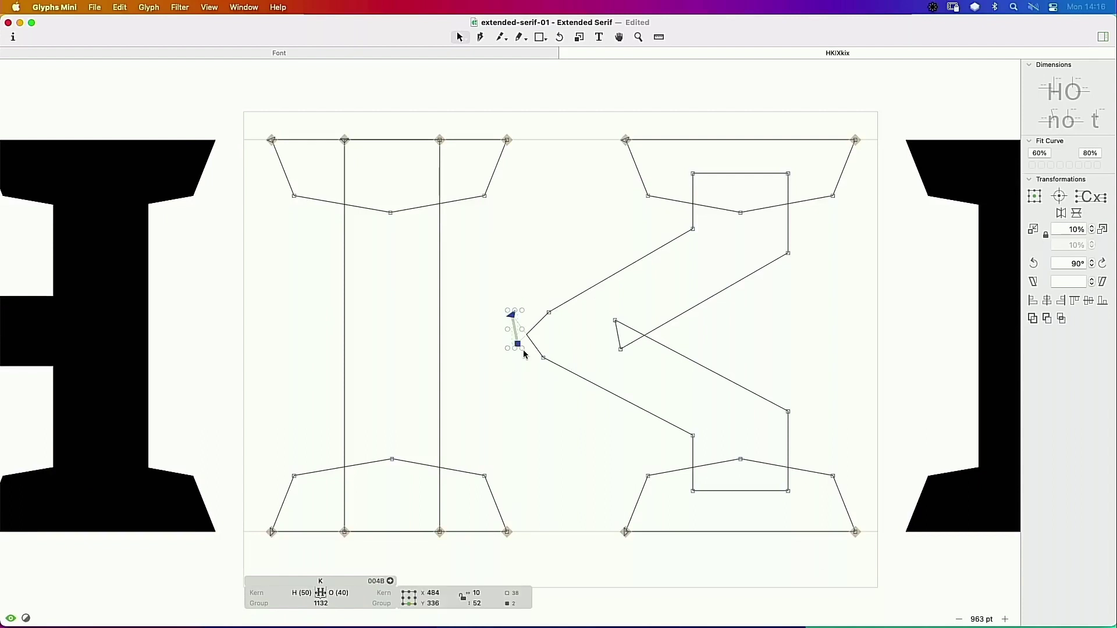
key(shift+Left)
key(shift+Left)
key(shift+Left)
key(shift+Left)
key(shift+Left)
key(shift+Left)
key(shift+Left)
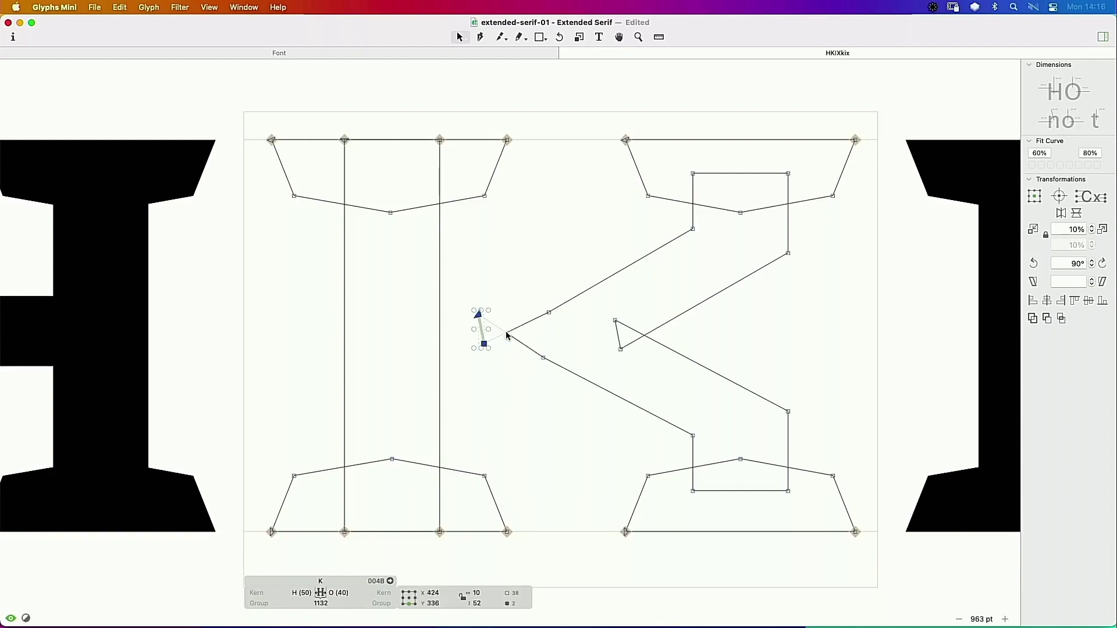
key(shift+Down)
key(space)
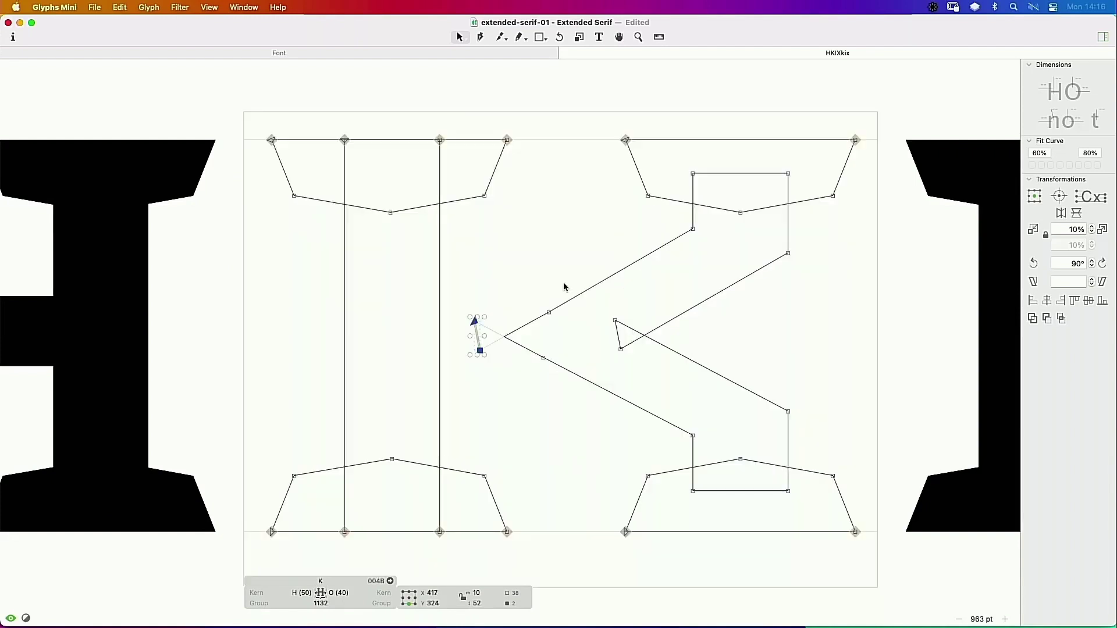
Step: Delete the two leftover nodes along the outer edges of the K's diagonals
drag(561, 279, 542, 388)
key(Delete)
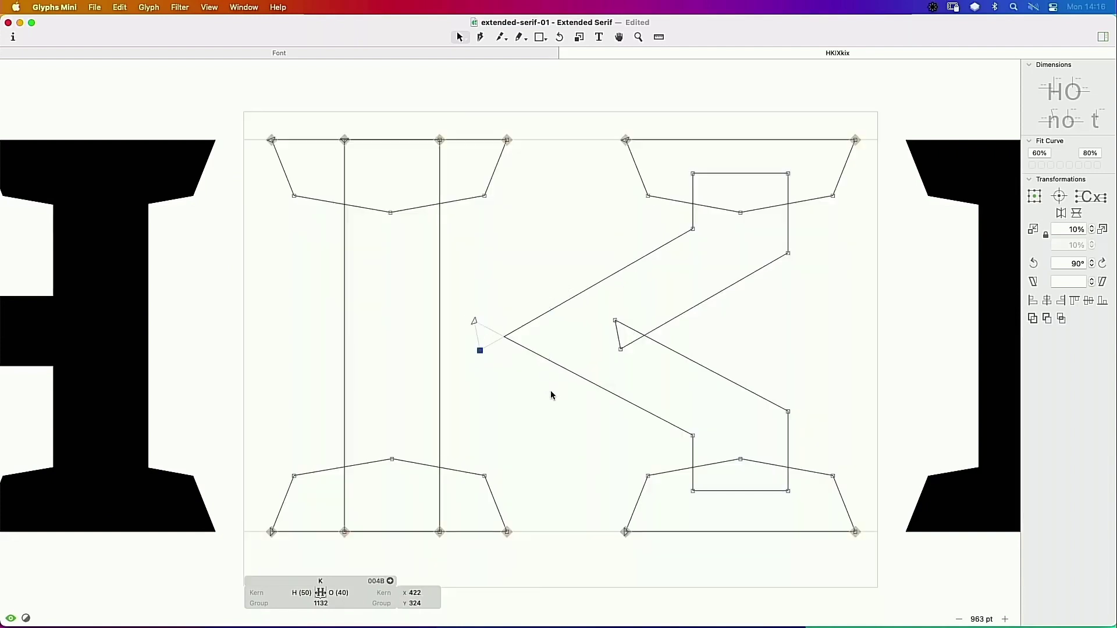
key(space)
drag(611, 376, 648, 352)
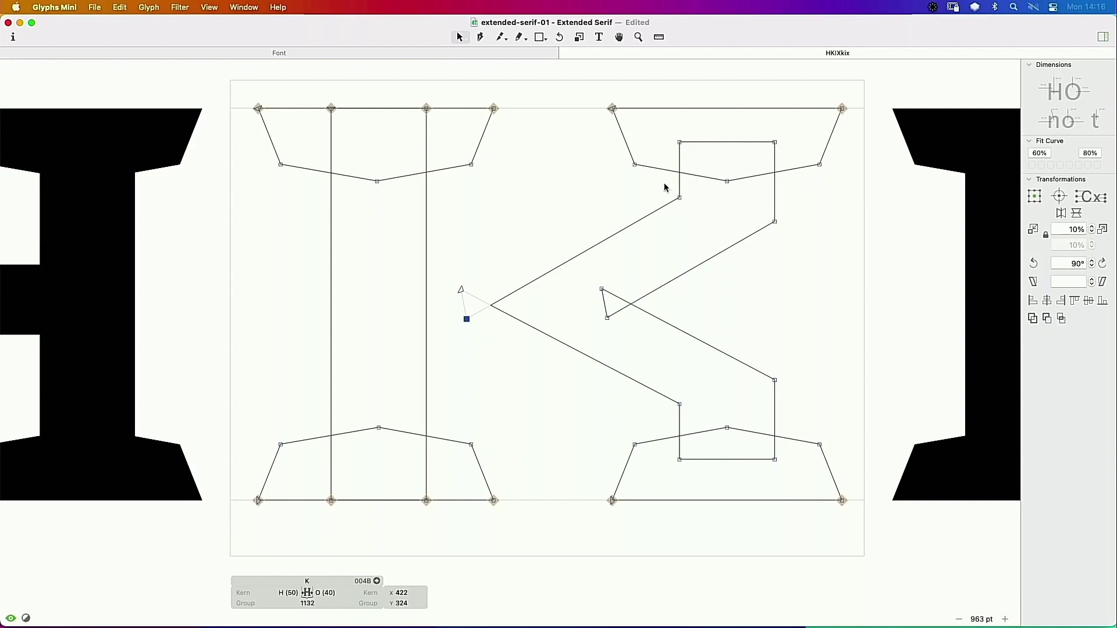
Step: Shift the four nodes at the outer tip and inner junction of the K's diagonals 90 units left and preview the shape
drag(443, 278, 621, 351)
key(shift+Left)
key(shift+Left)
key(shift+Left)
key(shift+Left)
key(shift+Left)
key(shift+Left)
key(shift+Left)
key(shift+Left)
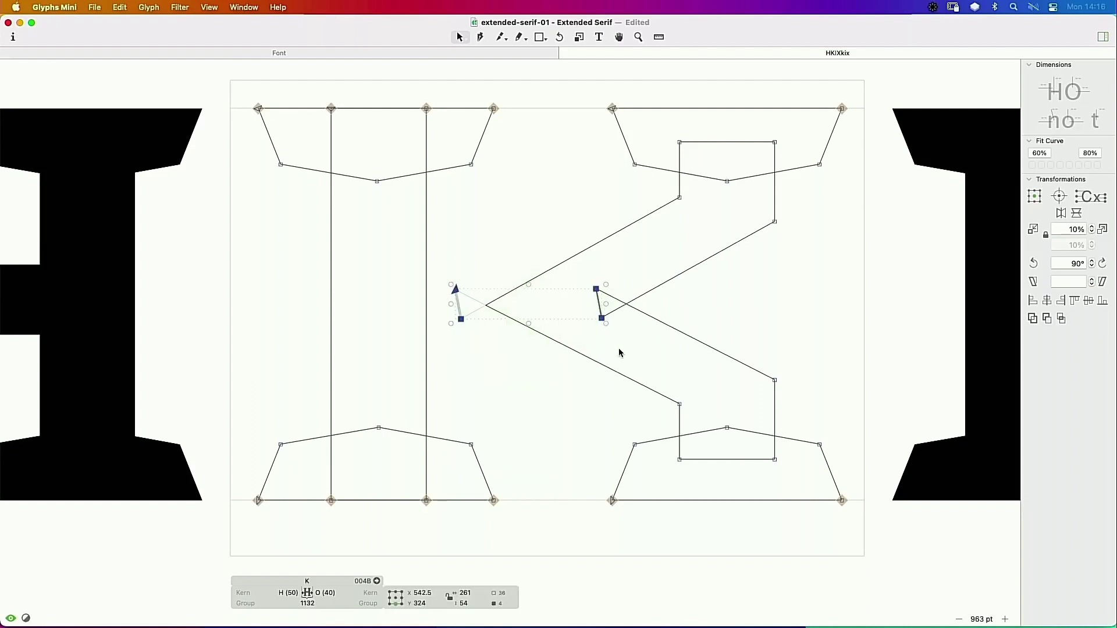
key(shift+Left)
key(space)
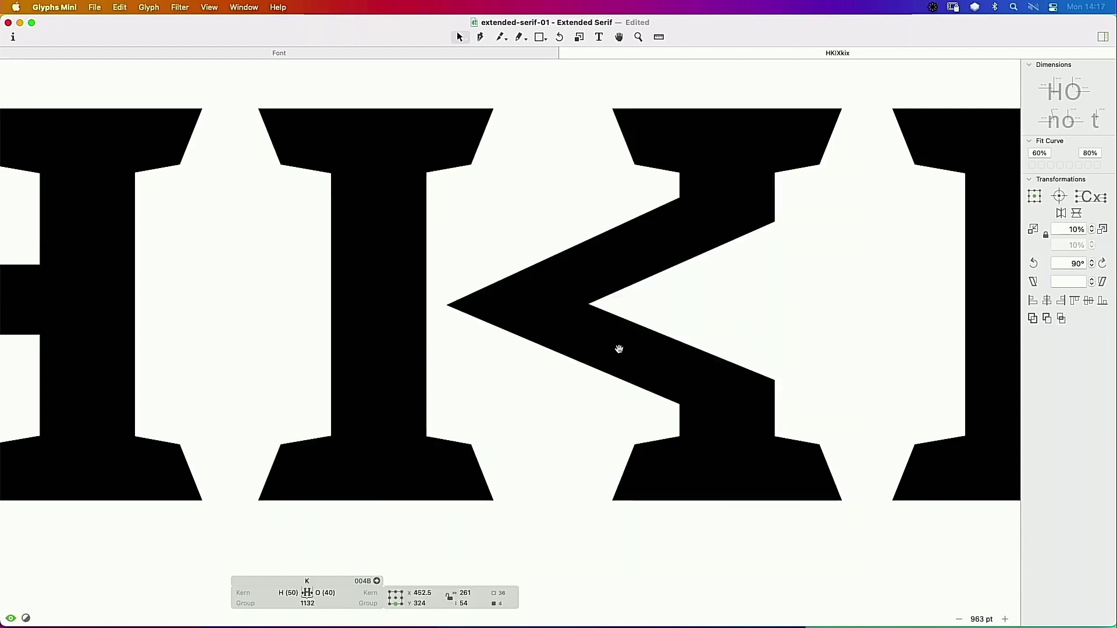
Step: Lower the two nodes where the K's lower diagonal meets its foot by 50 units to Y 122 and preview the shape
drag(783, 378, 655, 407)
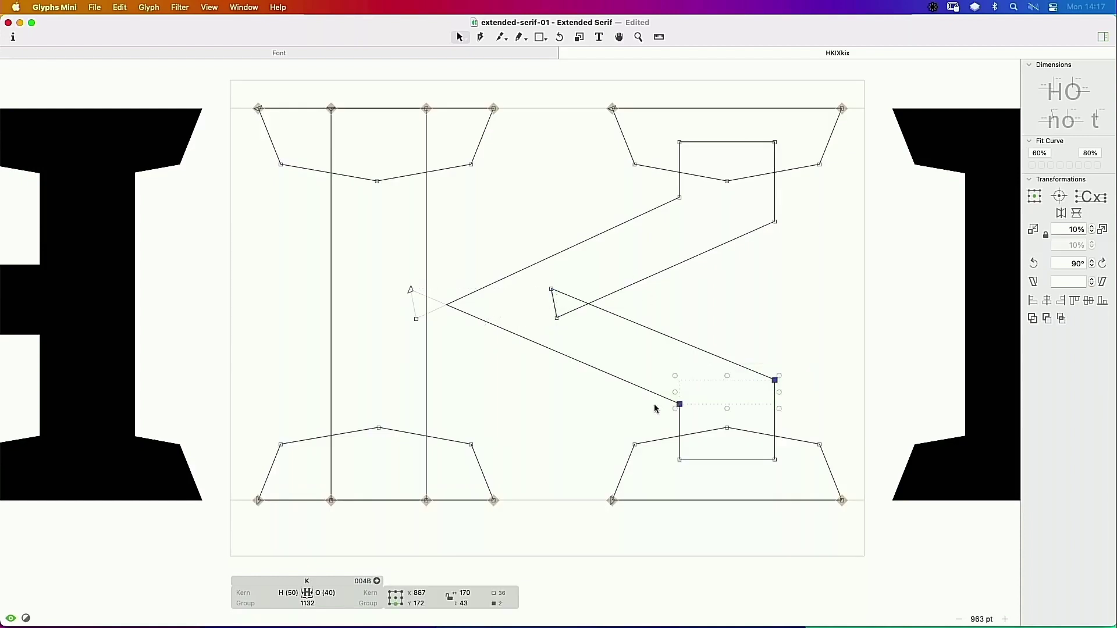
key(shift+Down)
key(shift+Down)
key(shift+Down)
key(shift+Down)
key(shift+Down)
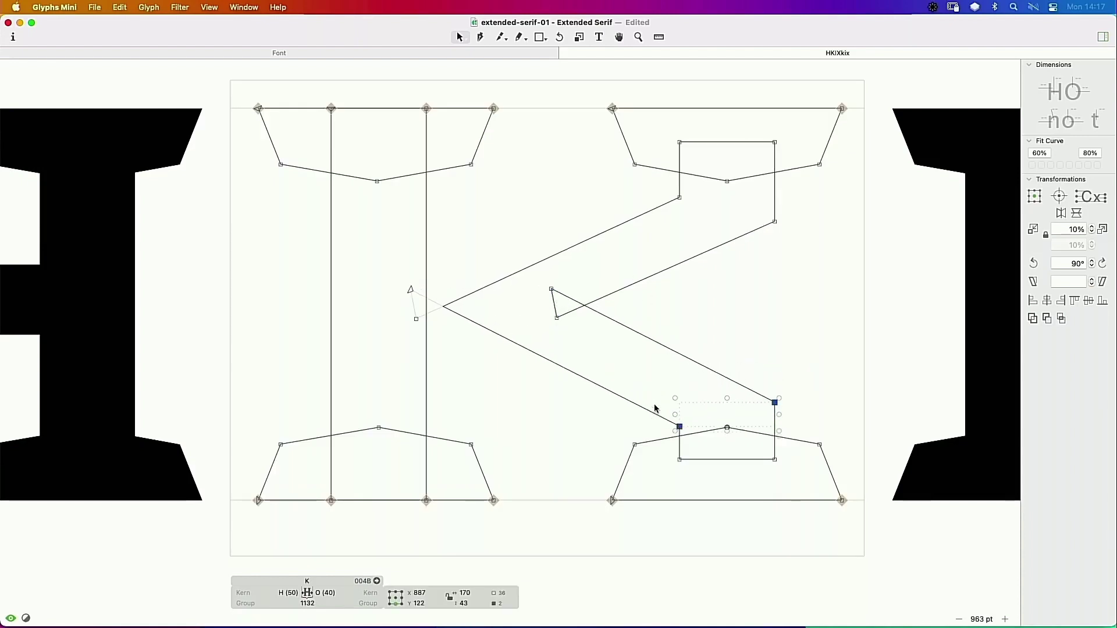
key(space)
Step: Raise the two nodes where the K's upper diagonal meets its arm by 30 units to Y 528
click(679, 199)
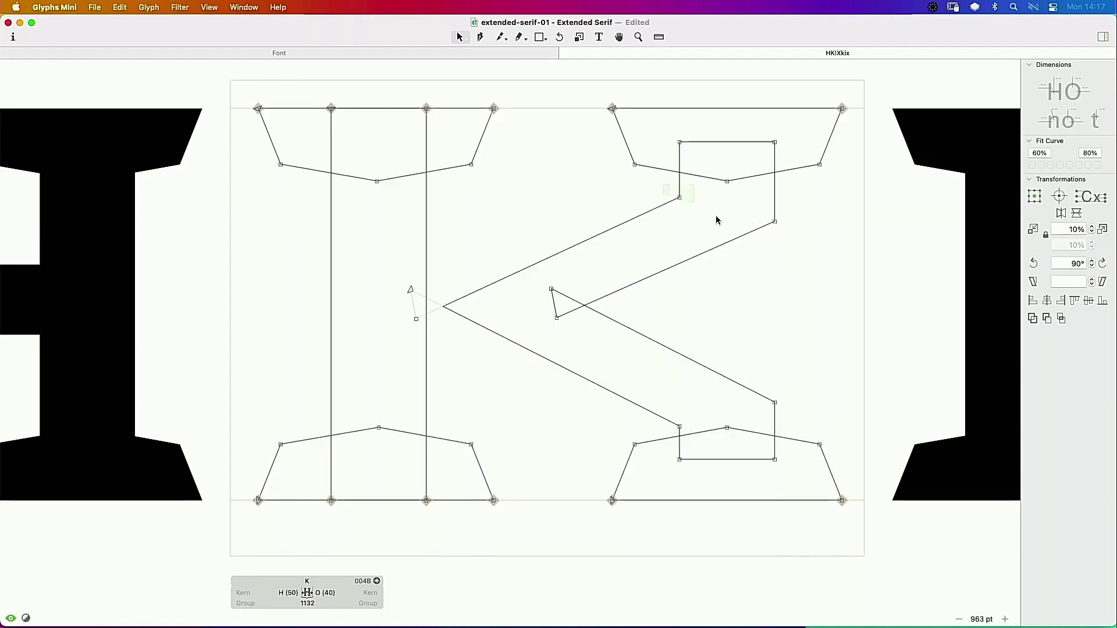
shift+click(774, 222)
key(space)
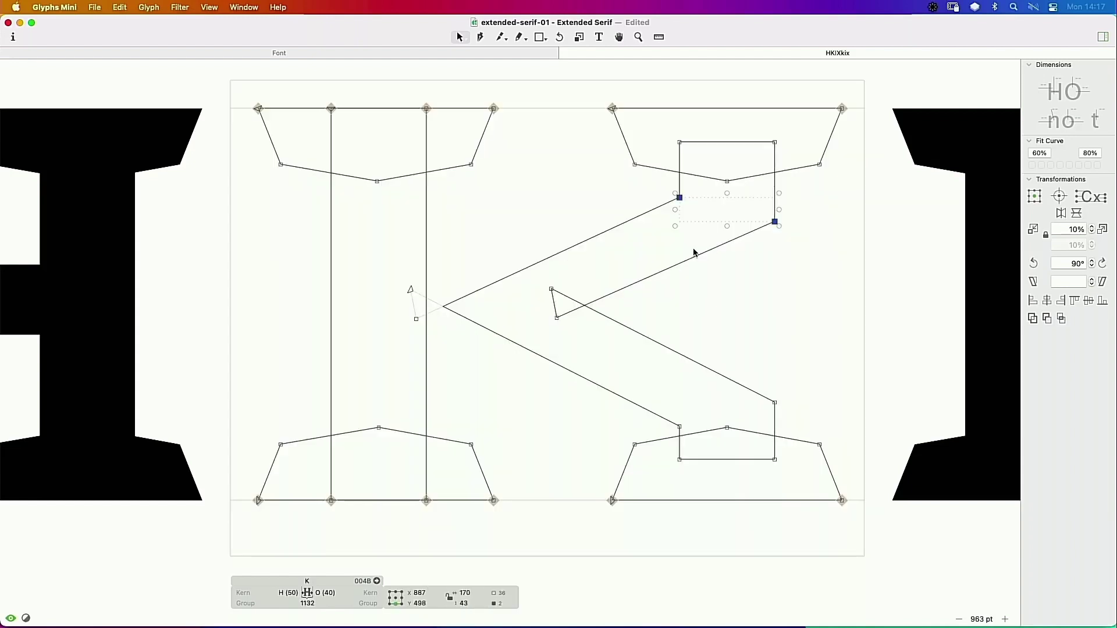
key(space)
key(shift+Up)
key(shift+Up)
key(shift+Up)
key(shift+Up)
key(shift+Down)
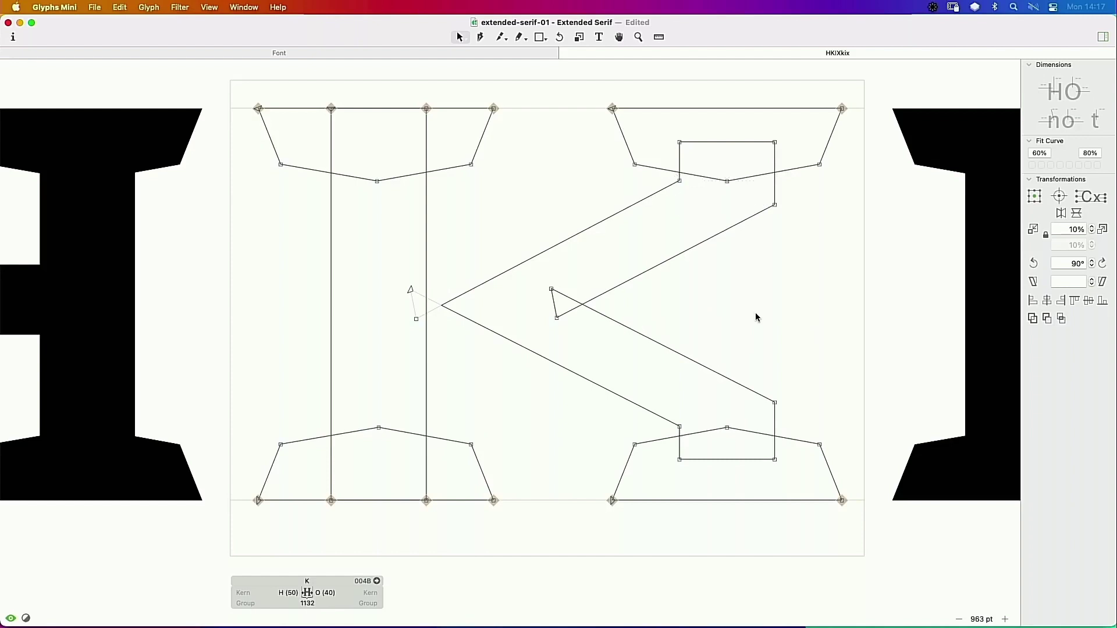
Step: Shift the K's upper-right serif and its connecting diagonal nodes 20 units left to X 867, previewing it among the neighbouring letters
key(super+minus)
key(space)
key(super+minus)
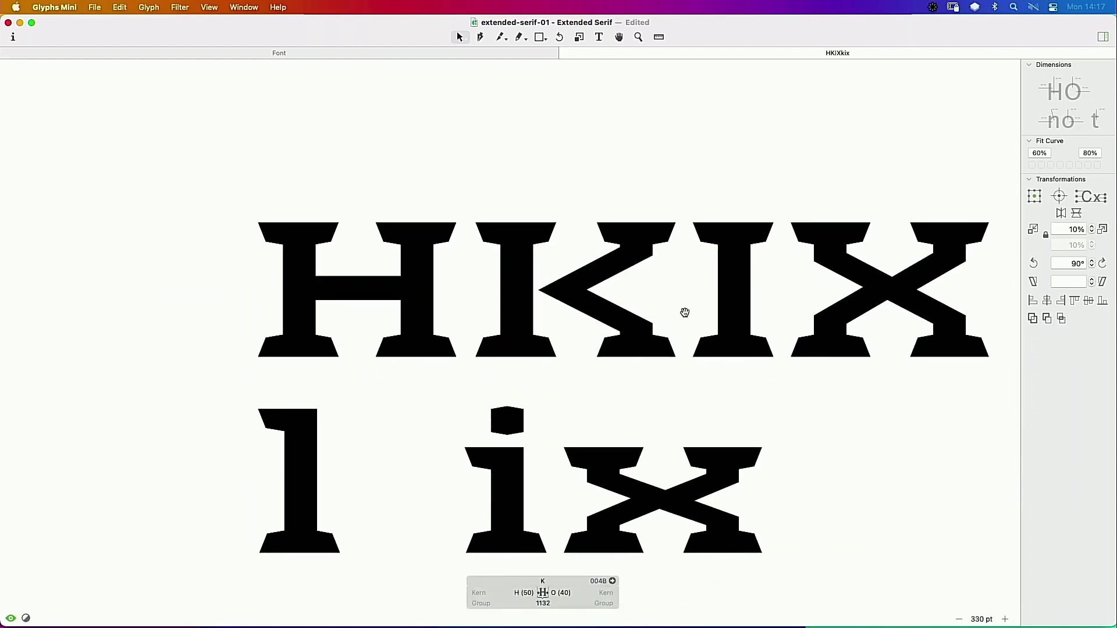
drag(589, 210, 685, 275)
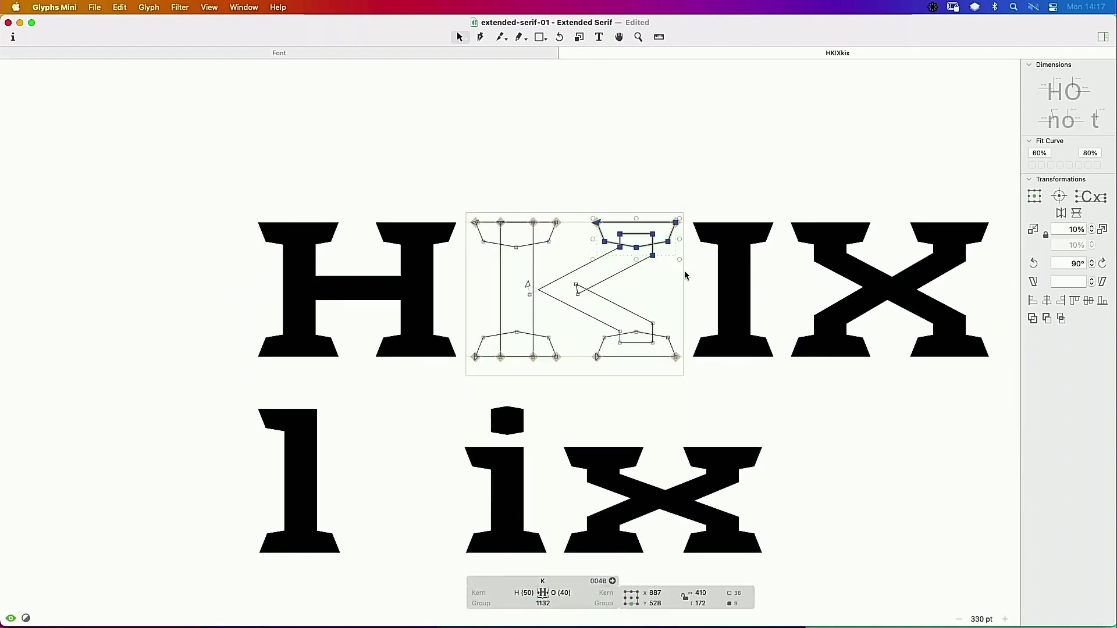
key(shift+Left)
key(space)
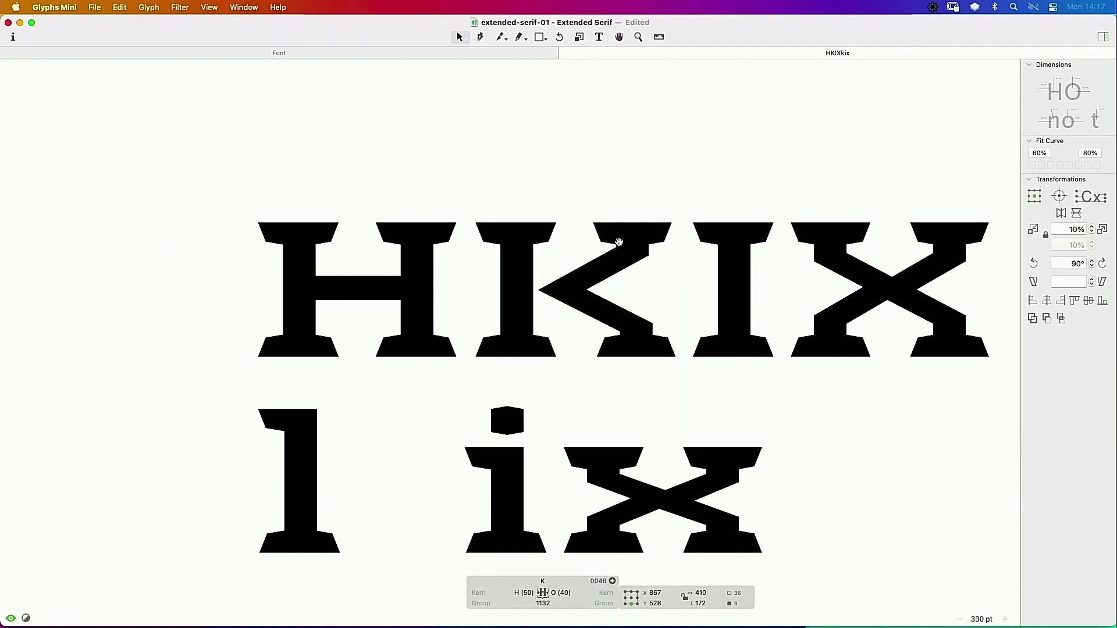
Step: Move both upper serifs of the capital X, with their diagonal ends, 10 units inward
double_click(859, 257)
drag(784, 199, 875, 260)
key(shift+Right)
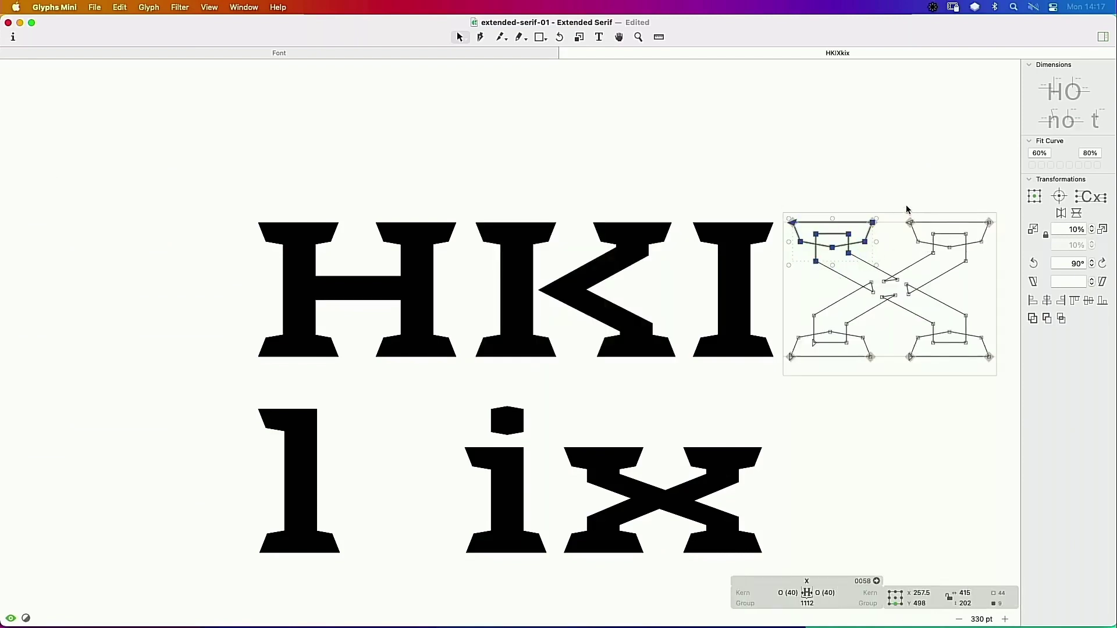
drag(906, 210, 1003, 276)
click(976, 293)
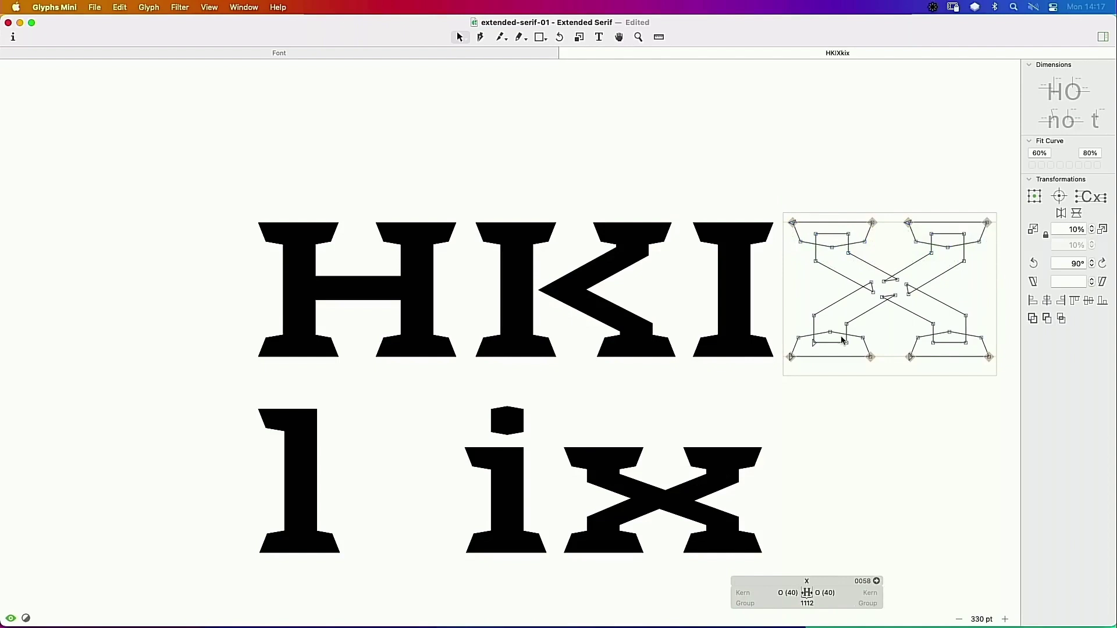
Step: Move both upper serifs of the lowercase x, with their diagonal ends, 10 units inward
double_click(571, 470)
drag(548, 429, 657, 489)
key(shift+Right)
drag(678, 416, 780, 488)
click(781, 486)
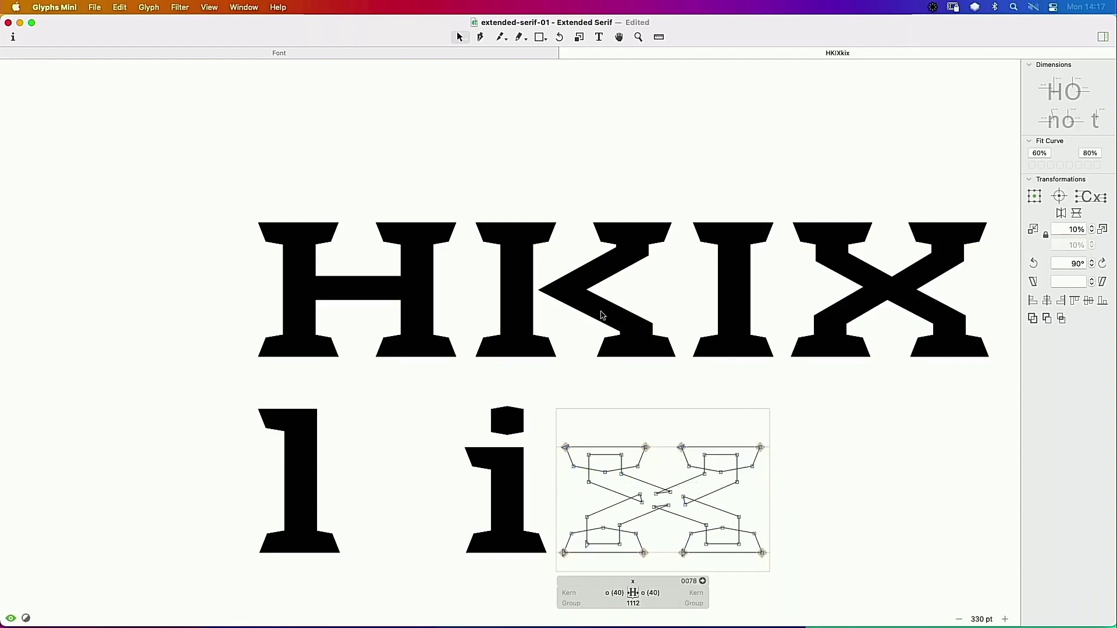
Step: Preview the K, then draw a rectangle about 227 by 80 units across its upper diagonal near the inner junction
double_click(643, 307)
key(space)
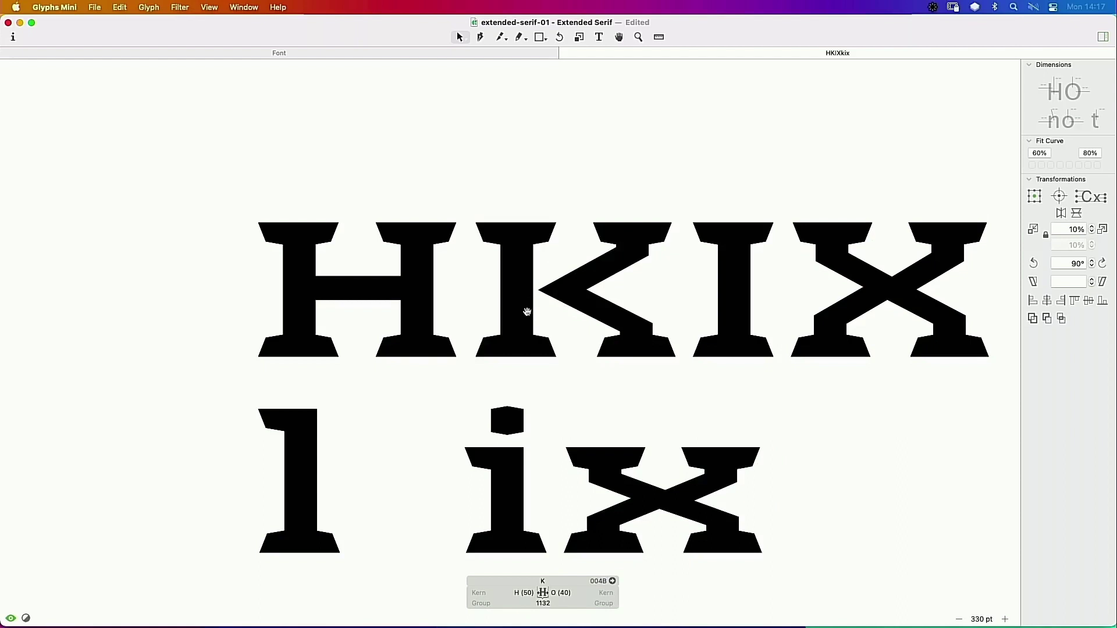
key(super+space)
drag(703, 197, 437, 399)
key(space)
drag(394, 297, 466, 251)
key(super+space)
drag(716, 193, 363, 410)
key(space)
drag(638, 220, 517, 275)
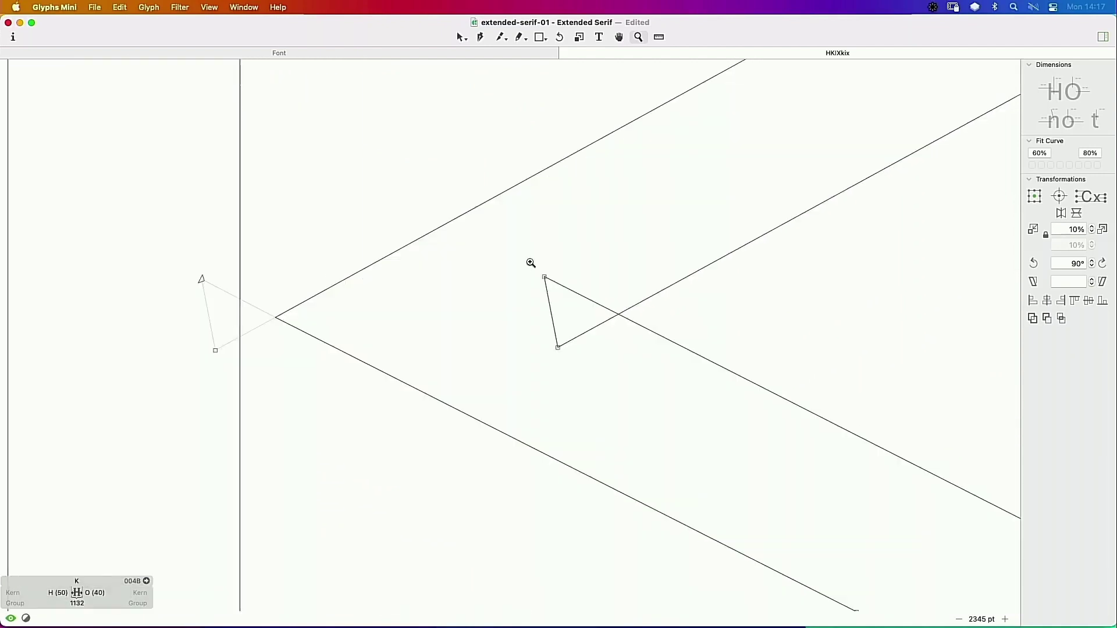
click(540, 36)
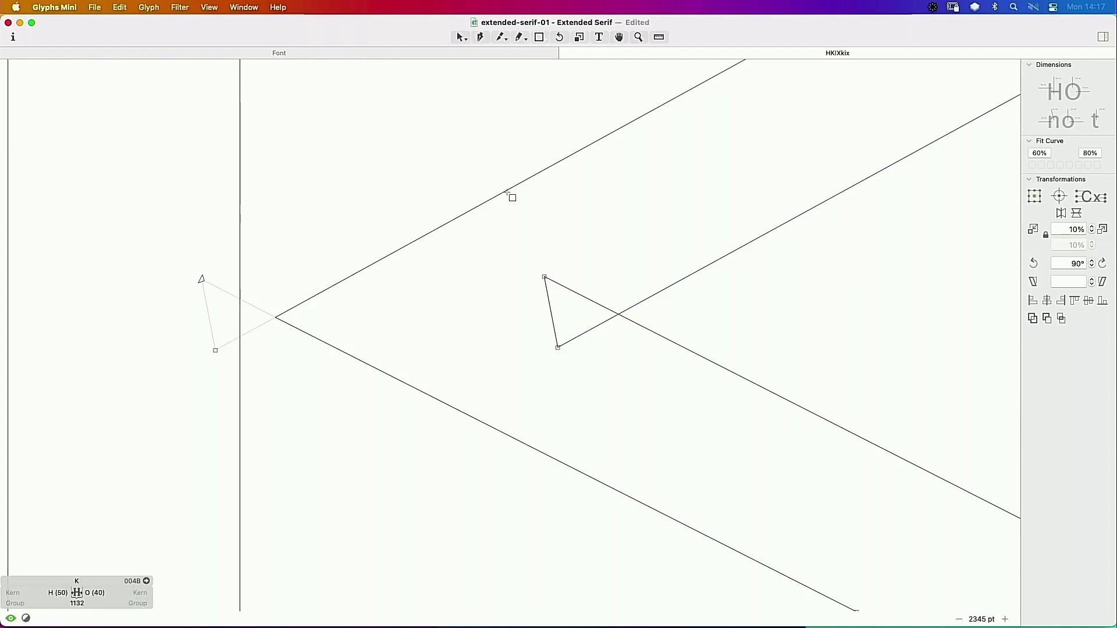
drag(499, 192, 808, 301)
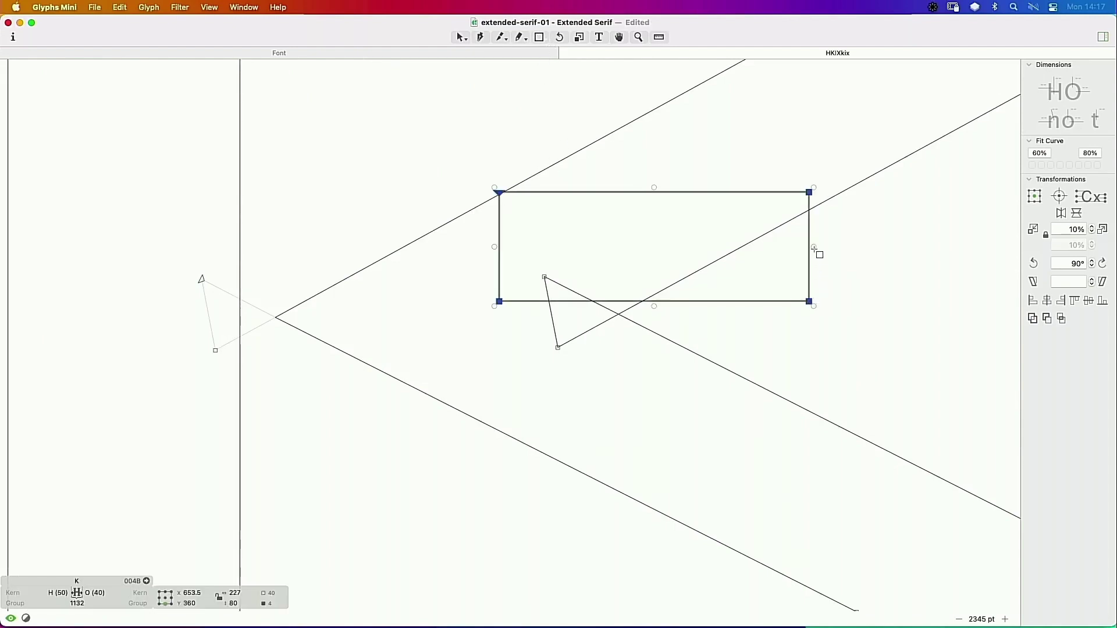
Step: Resize the rectangle on the K's upper diagonal to 188 units wide and 98 units high
key(v)
drag(813, 247, 747, 246)
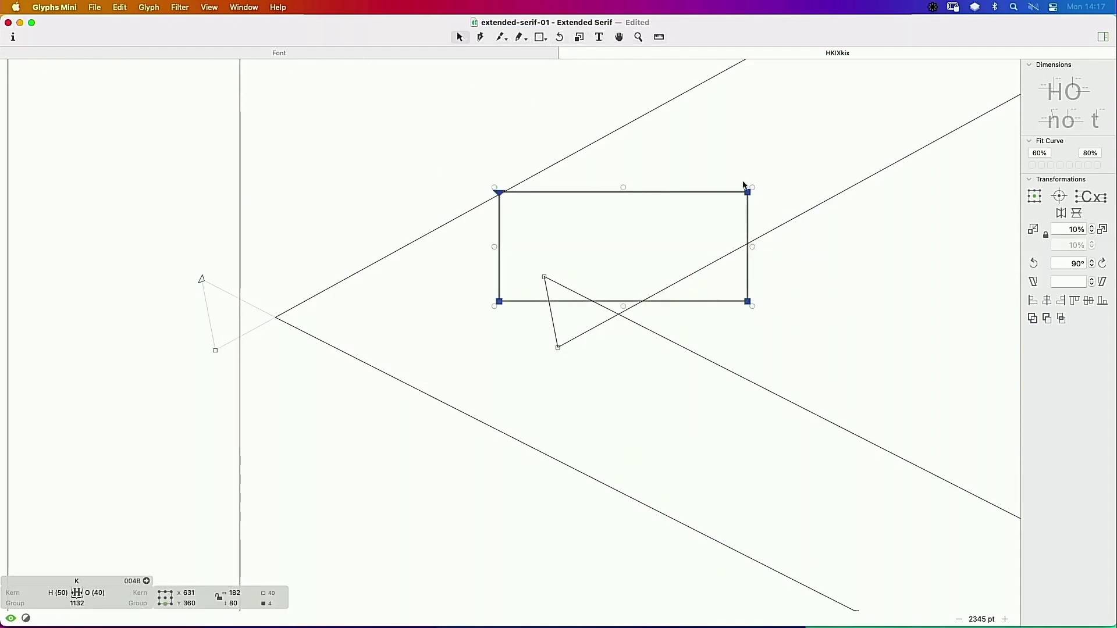
drag(750, 190, 758, 179)
drag(626, 177, 627, 166)
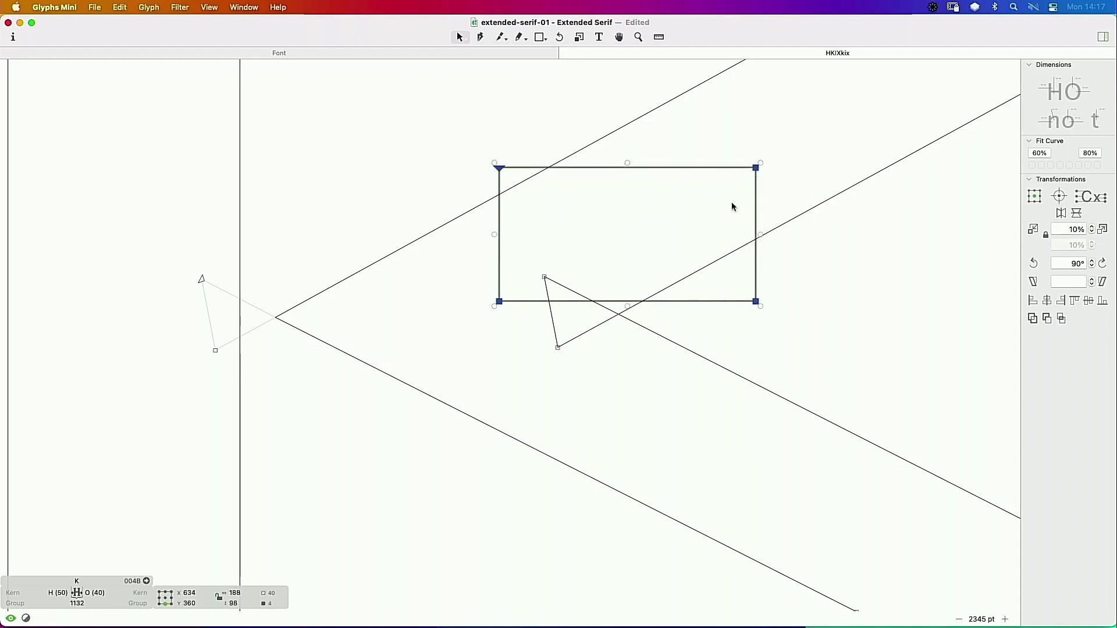
Step: Rotate the rectangle to match the upper diagonal's slope and move its lower long side onto the diagonal's inner edge
key(r)
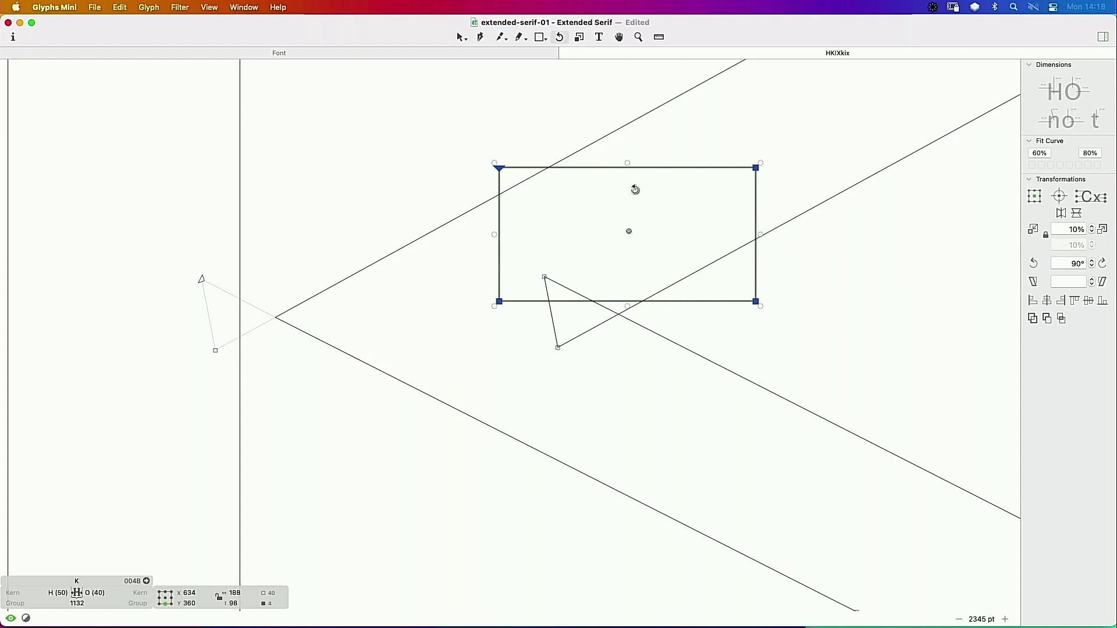
drag(629, 166, 597, 170)
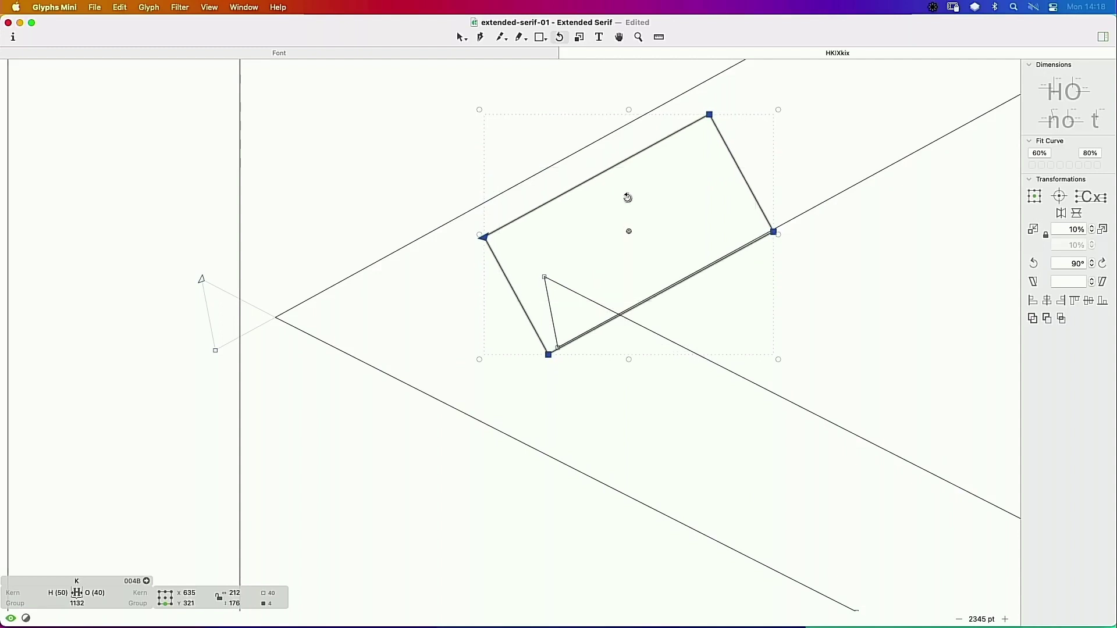
key(v)
drag(732, 159, 696, 176)
Step: Undo the trial adjustment of the rotated rectangle and select its upper long edge
drag(448, 256, 417, 265)
key(super+z)
click(589, 211)
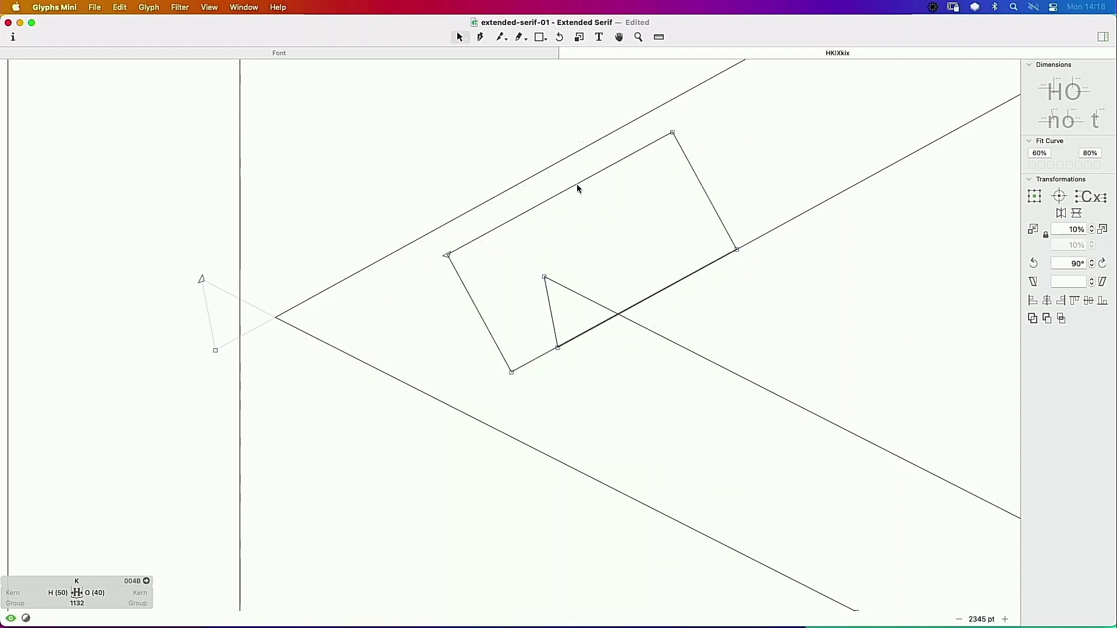
click(594, 176)
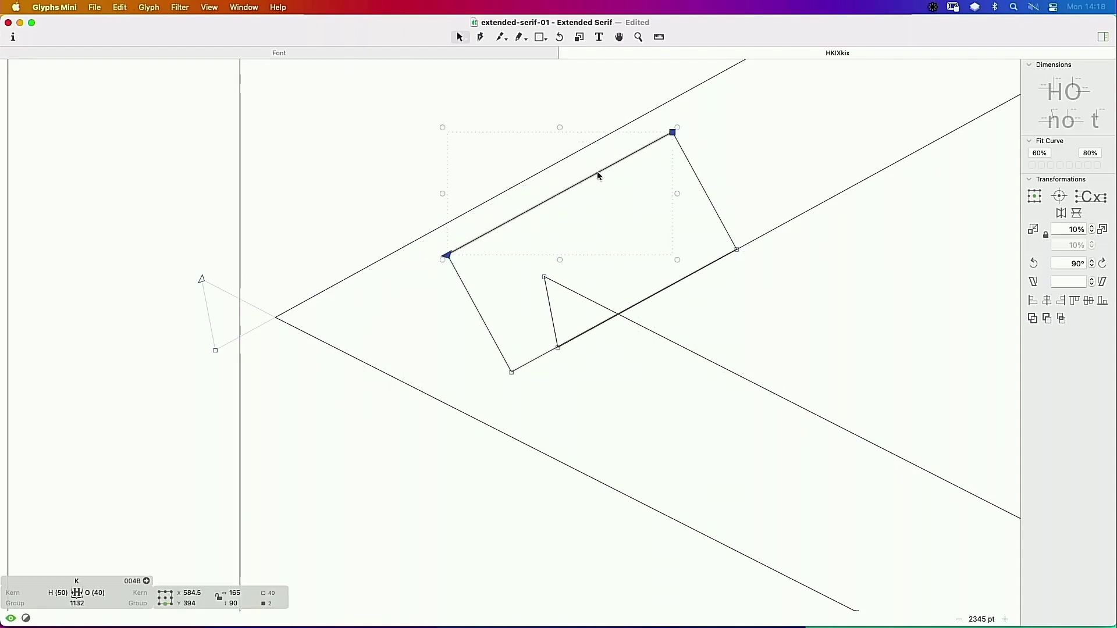
Step: Move the overlapping bar's upper edge onto the K arm's upper diagonal and extend its lower end into the stem at X 263, Y 168
drag(598, 175, 578, 157)
key(space)
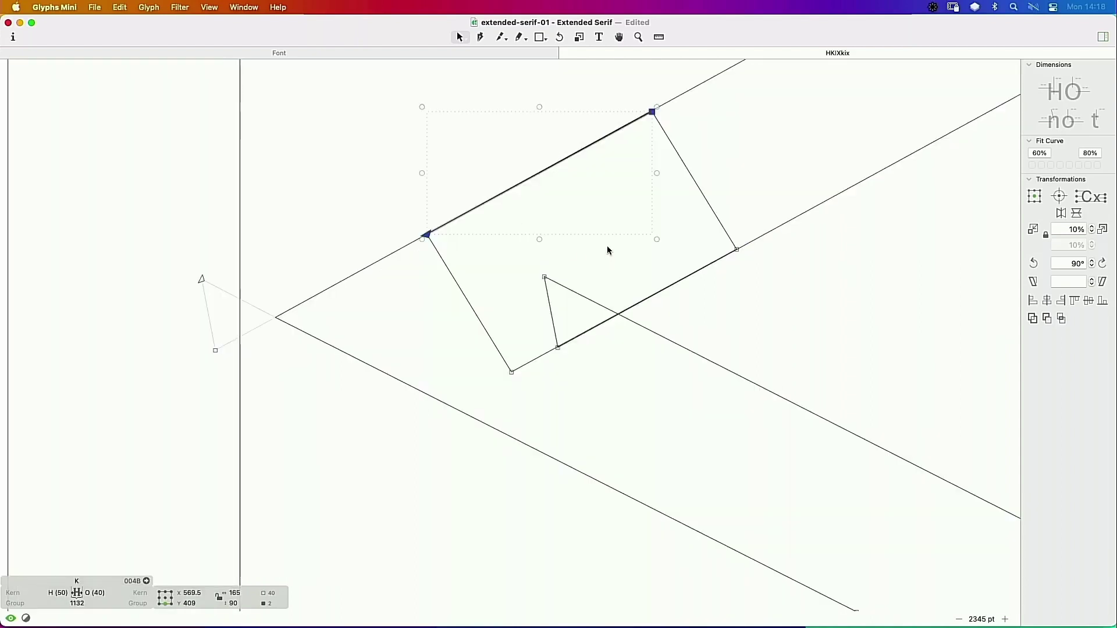
key(super+minus)
key(super+minus)
key(space)
drag(488, 342, 373, 387)
click(588, 258)
key(space)
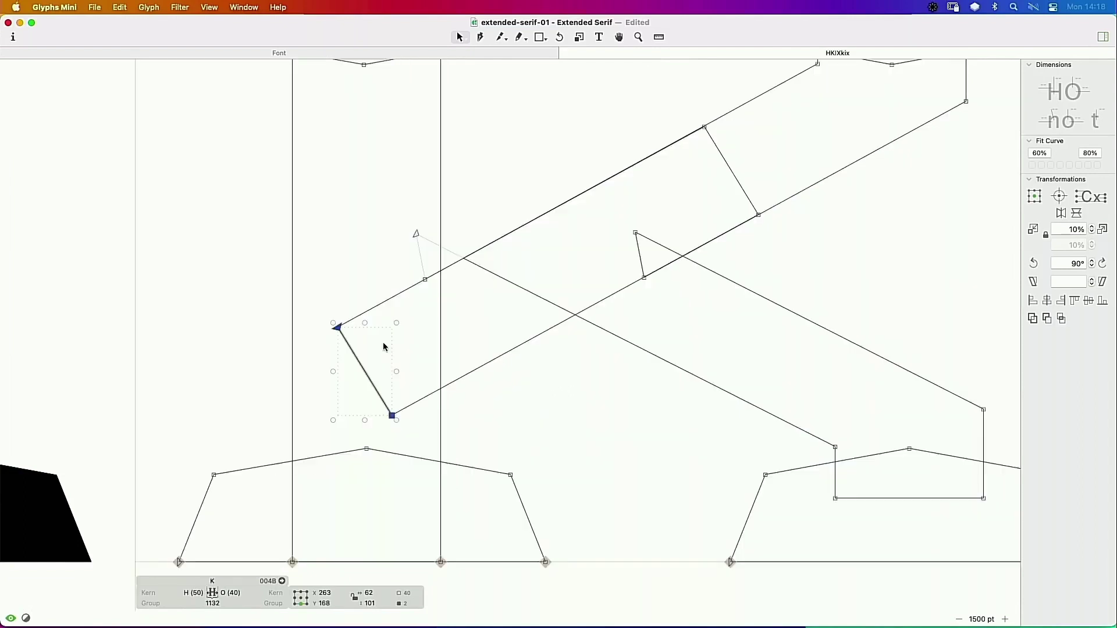
Step: Preview the K filled in beside the H, I and X to judge its diagonals
scroll(383, 343, down, 5)
key(space)
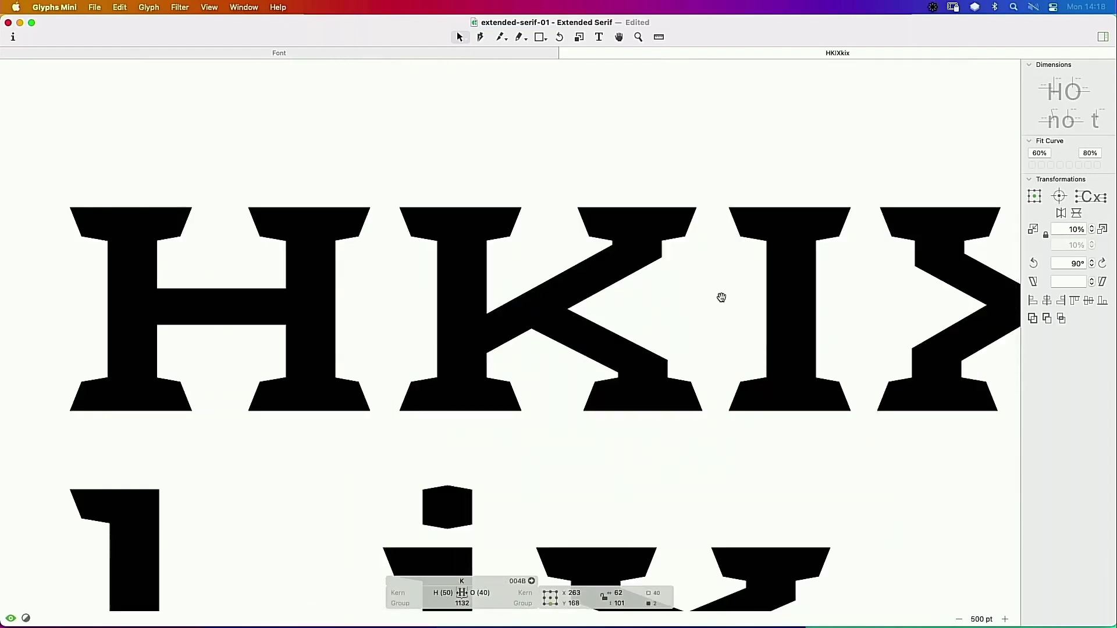
drag(721, 297, 583, 258)
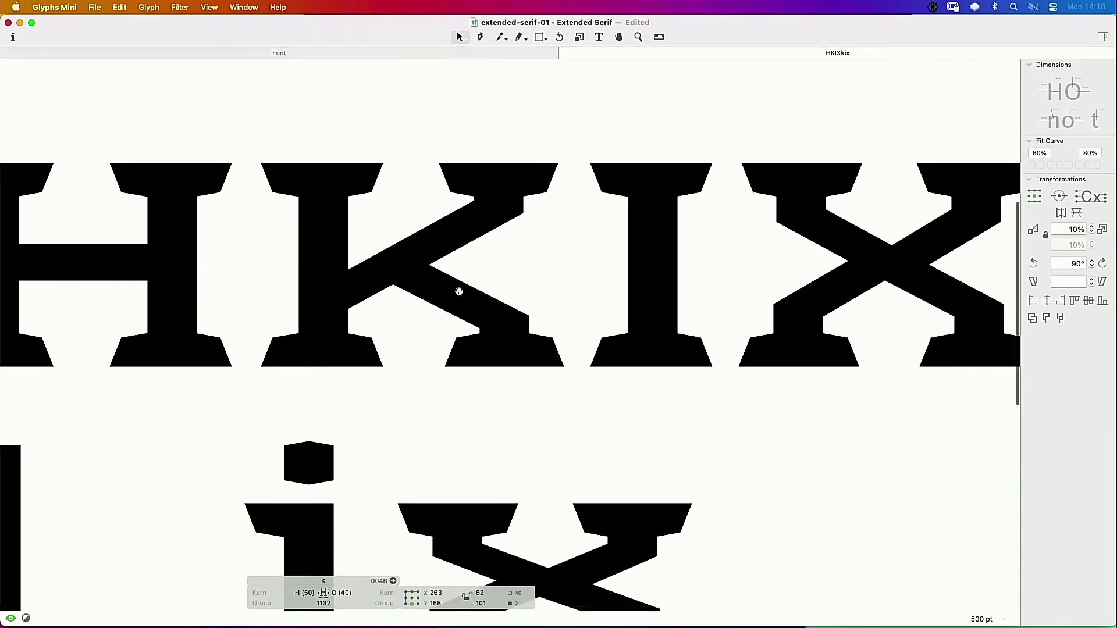
key(space)
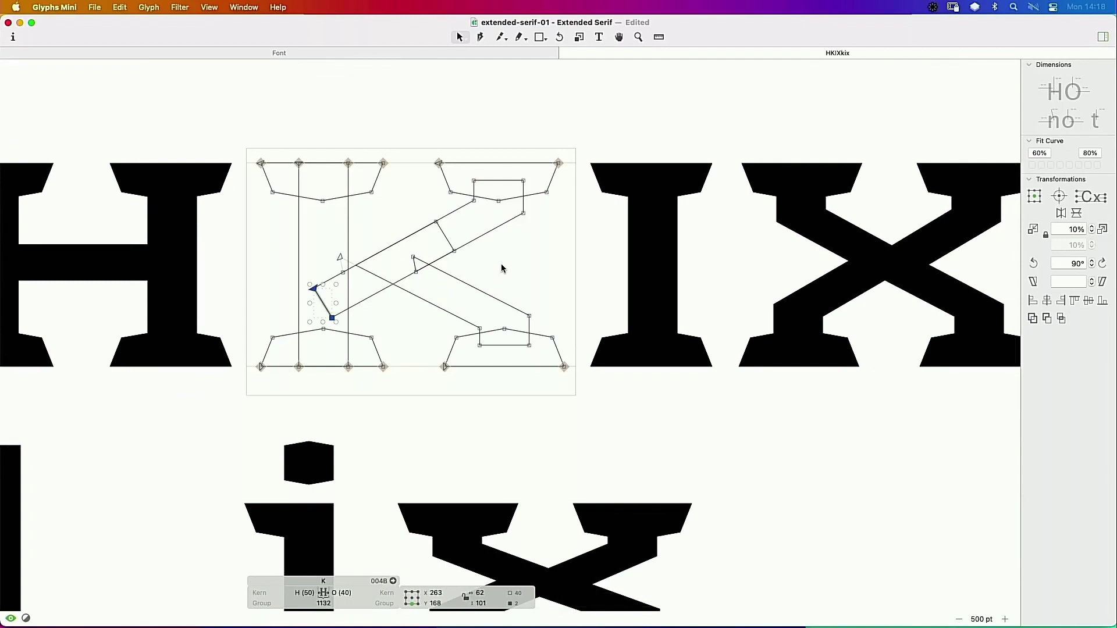
key(space)
Step: Move the two upper nodes of the K's leg together up along the arm, the inner one to X 652, Y 410
click(318, 256)
click(339, 257)
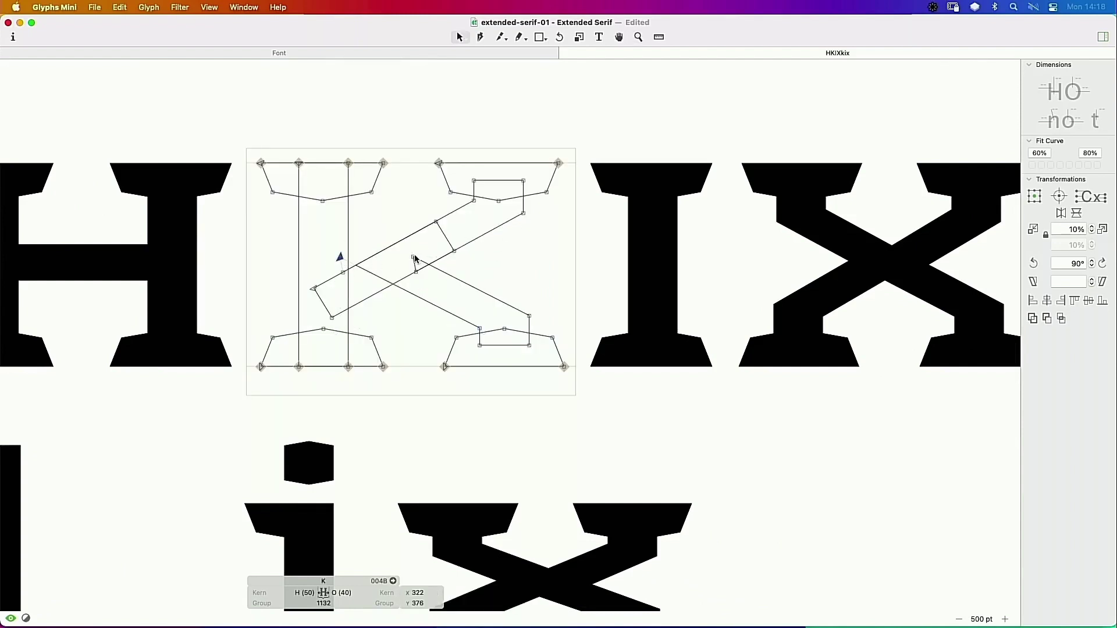
shift+click(414, 257)
drag(415, 258, 435, 248)
key(space)
click(467, 253)
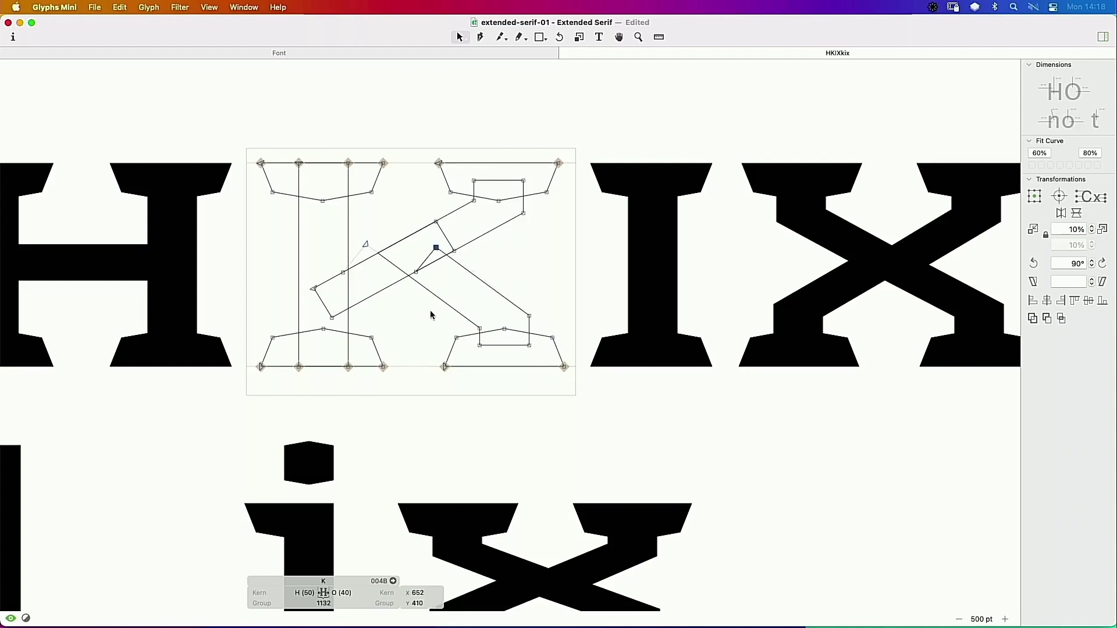
Step: Review the K with its steeper leg alongside the other letters, filled in and at a smaller size
key(space)
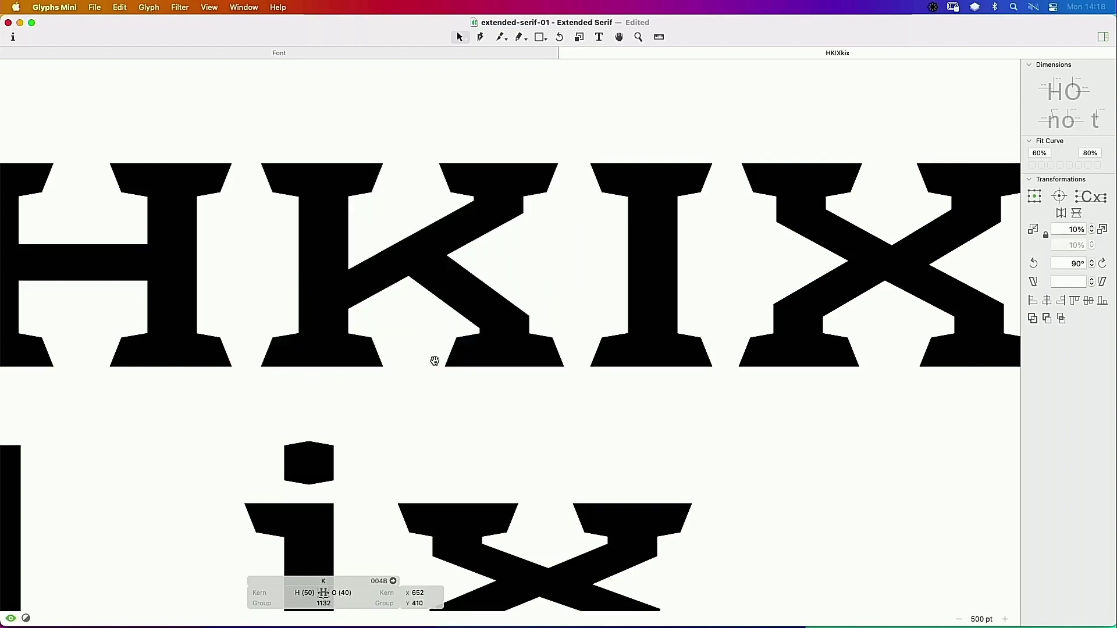
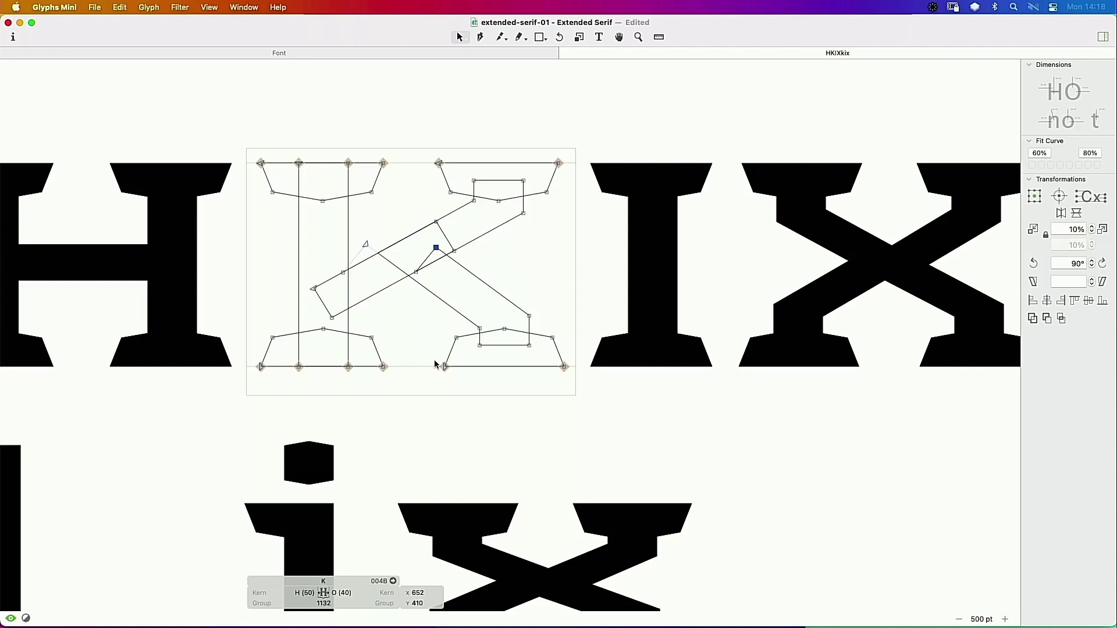
key(space)
drag(525, 323, 696, 287)
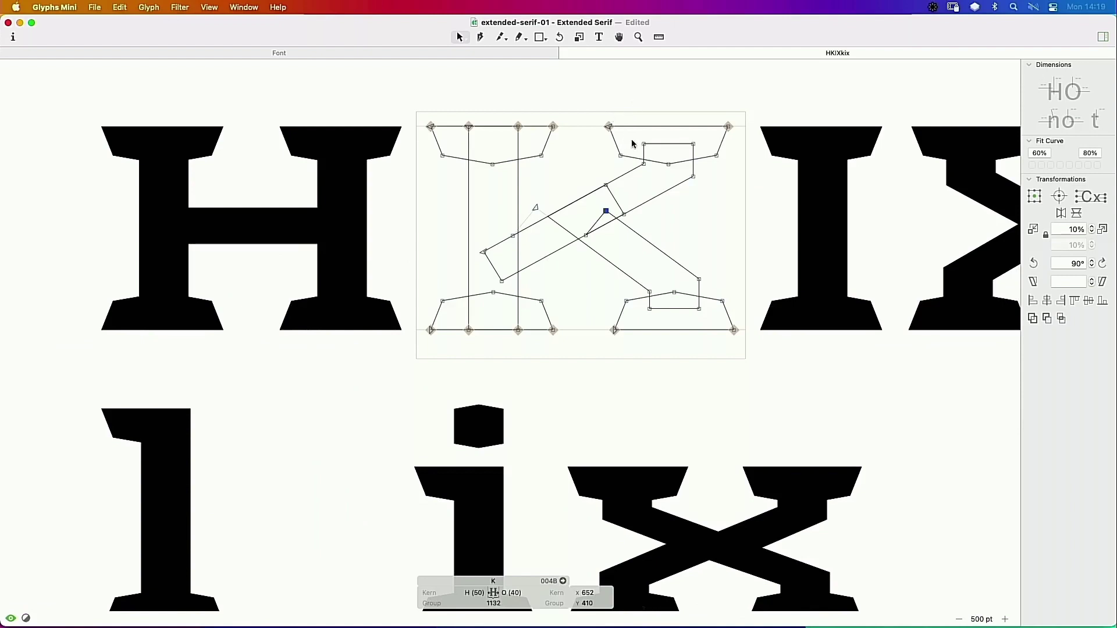
key(super+minus)
key(super+minus)
key(super+minus)
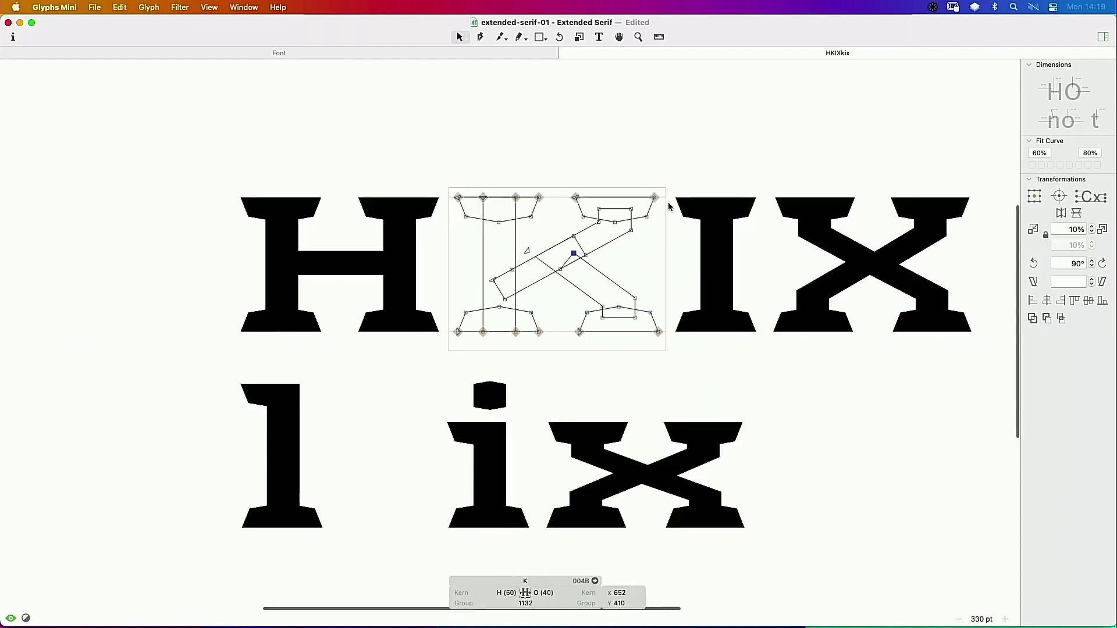
key(t)
click(730, 324)
key(Escape)
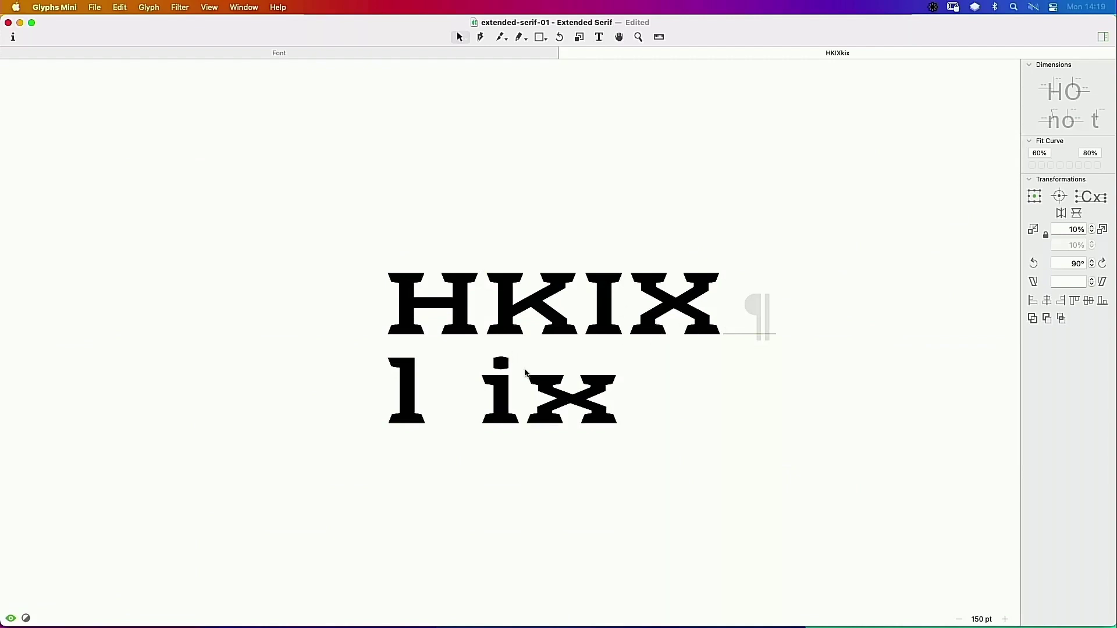
Step: Open the K for editing and select its arm, leg and two right-hand serif contours
double_click(527, 291)
key(super+space)
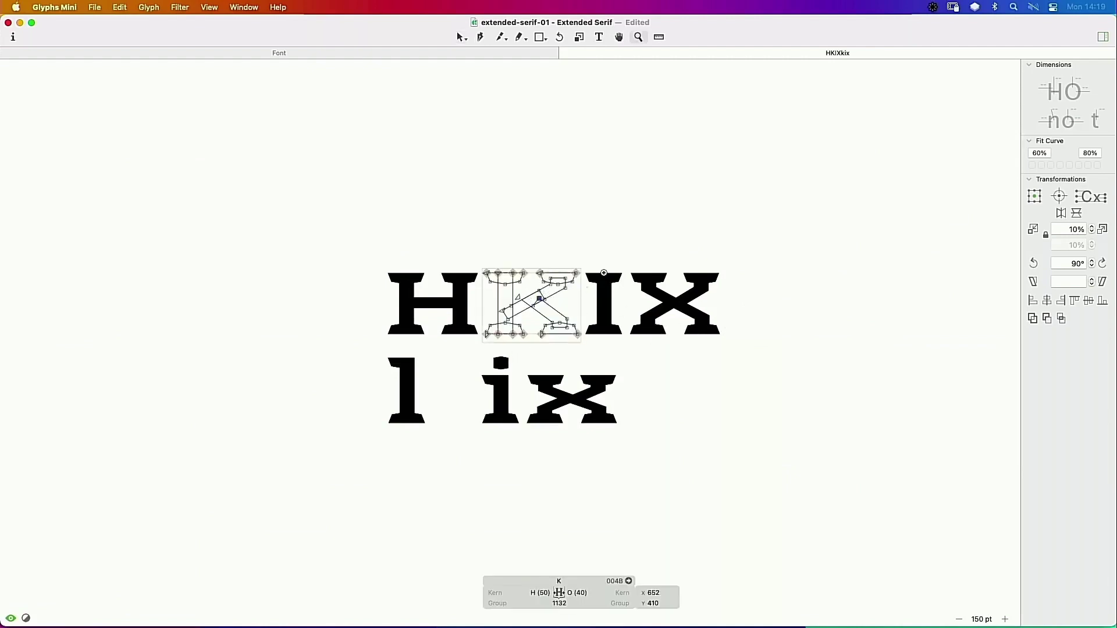
drag(659, 220, 412, 394)
double_click(563, 225)
click(565, 235)
double_click(547, 255)
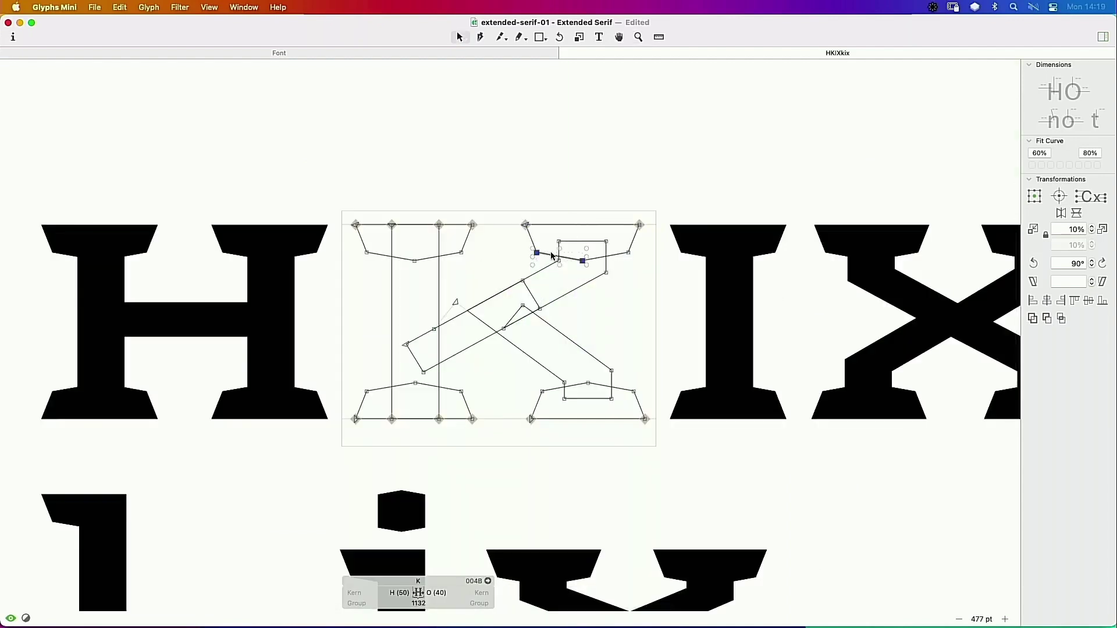
shift+double_click(542, 270)
shift+double_click(531, 296)
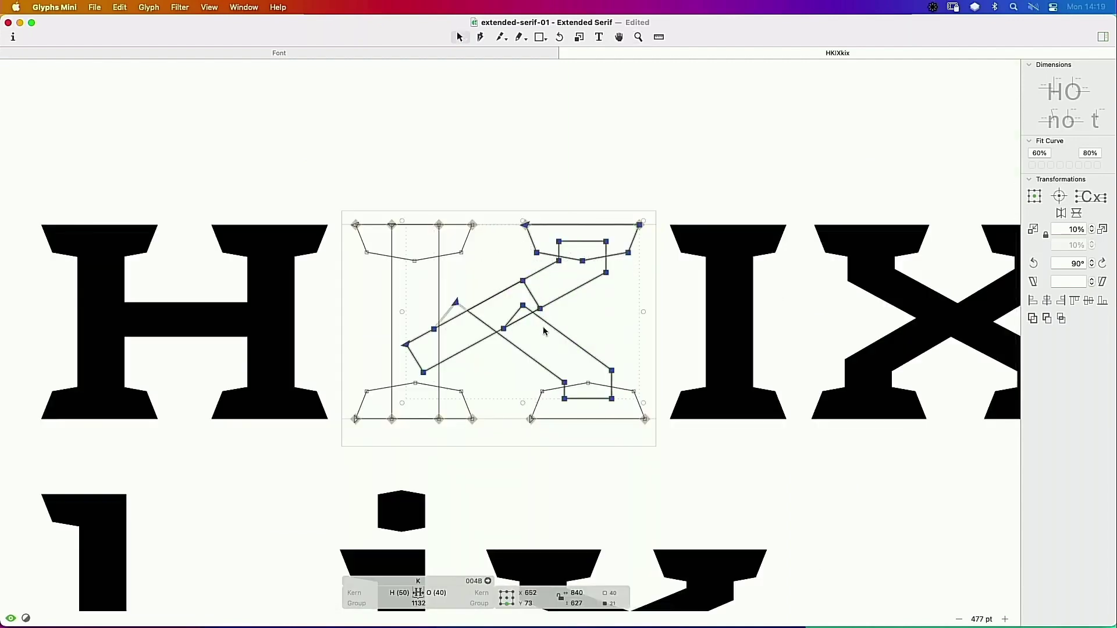
shift+double_click(551, 390)
Step: Copy the selected K contours into the unfinished lowercase k glyph
key(space)
drag(247, 606, 509, 246)
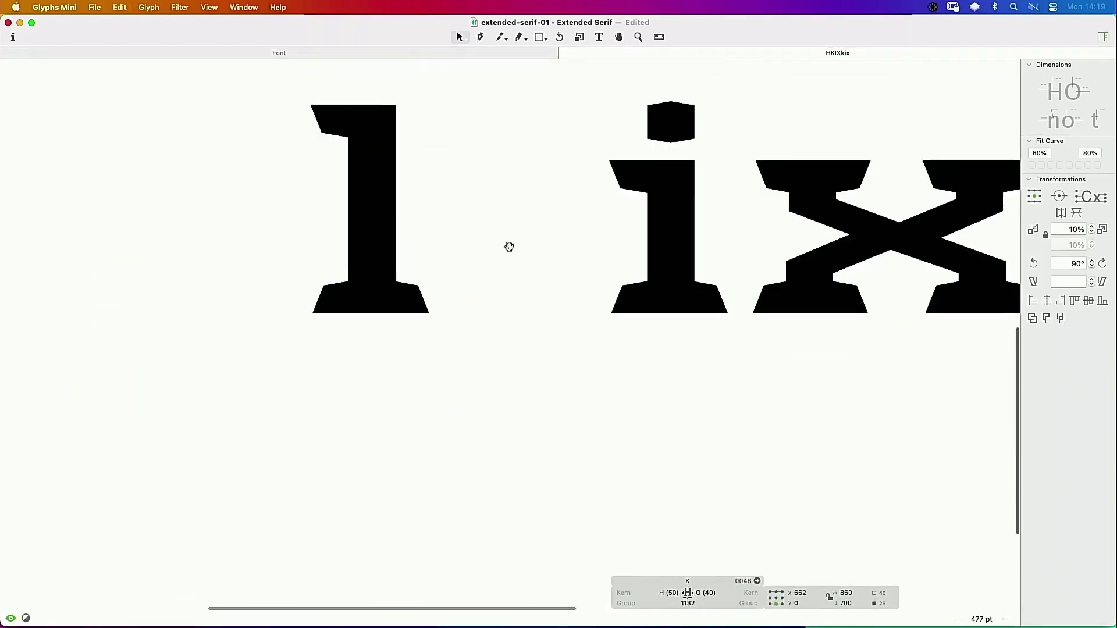
click(452, 250)
key(super+v)
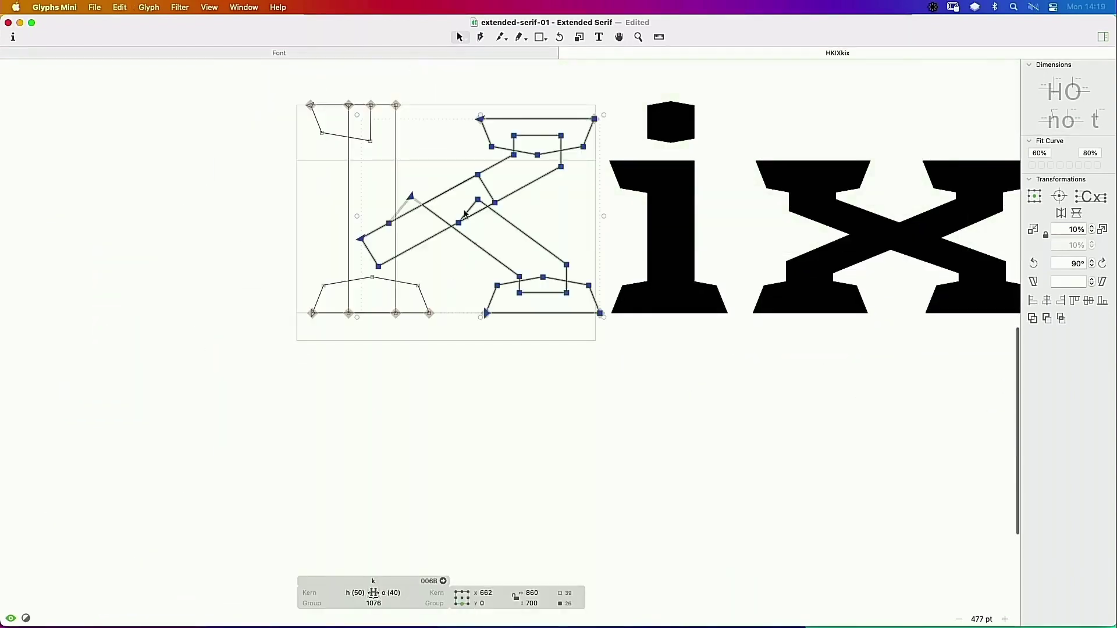
key(space)
Step: Delete the pasted serif at the top of the k's arm
click(535, 119)
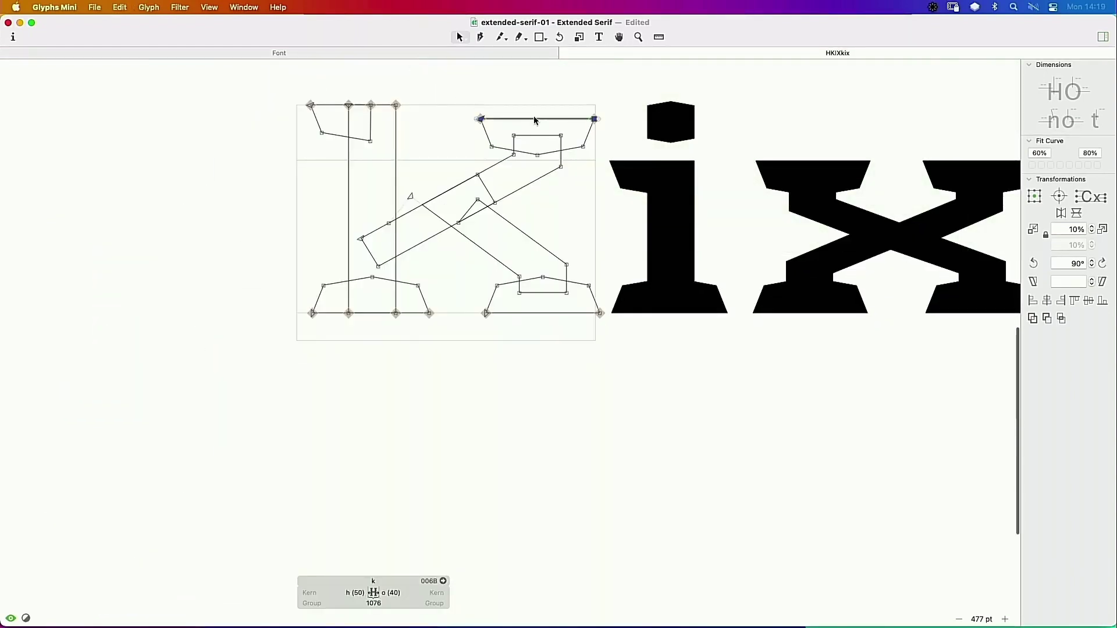
double_click(535, 120)
key(BackSpace)
Step: Duplicate the half serif from the k's ascender, flip it horizontally and place it at the end of the arm
double_click(348, 136)
key(super+c)
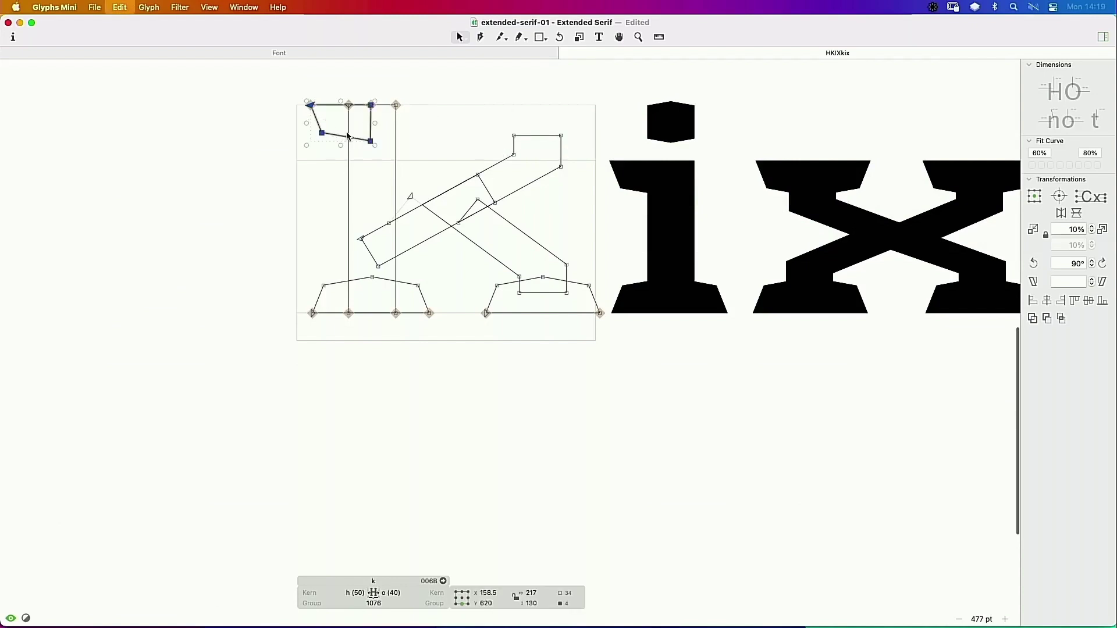
key(super+v)
drag(371, 141, 519, 141)
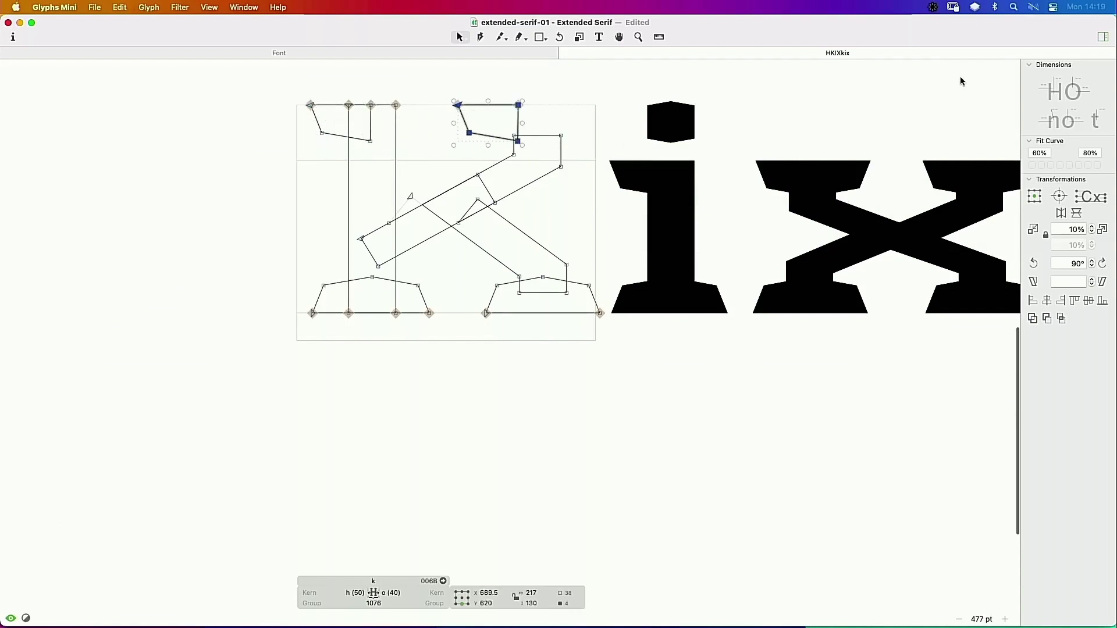
click(1060, 213)
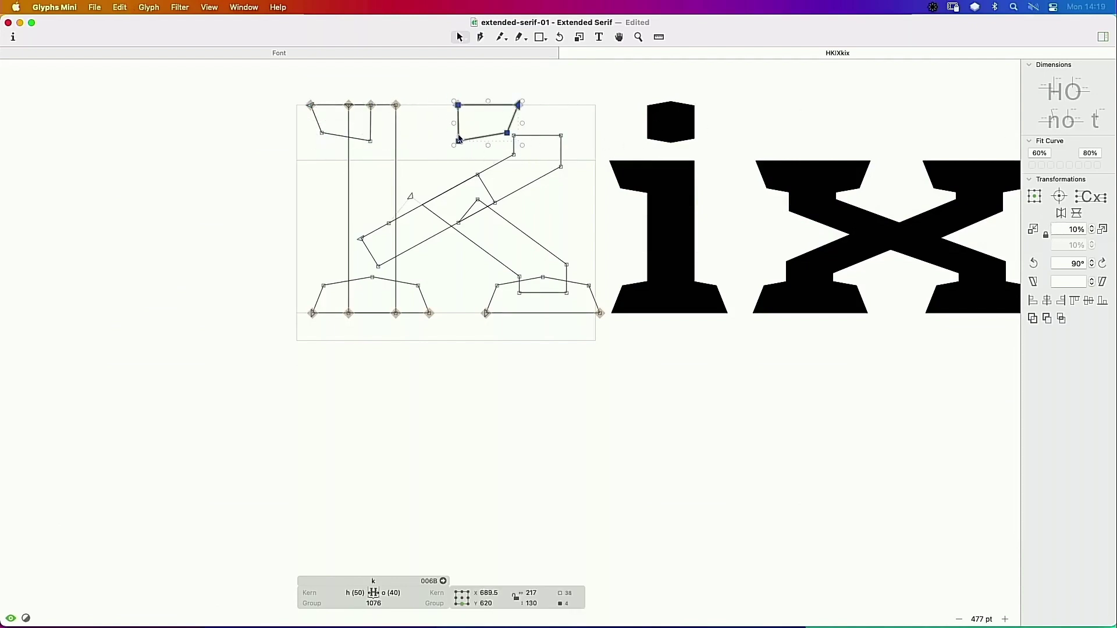
drag(459, 138, 512, 189)
key(space)
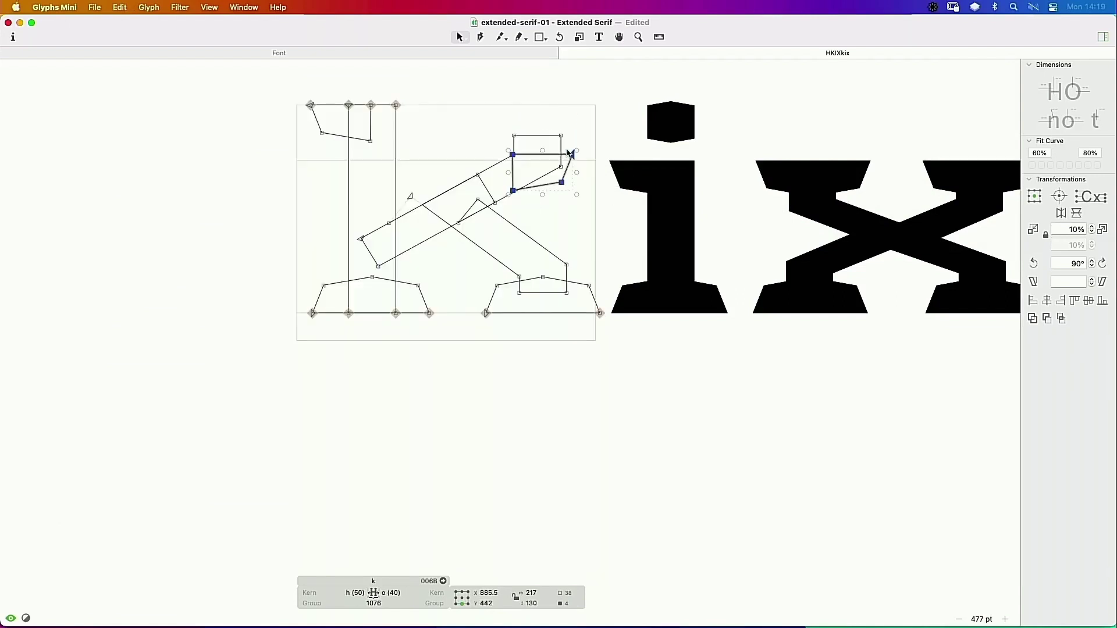
Step: Nudge the flipped serif 4 units right and 2 units down to X 889.5, Y 440
key(super+space)
drag(627, 132, 396, 229)
key(Down)
key(Down)
key(Right)
key(Right)
key(Right)
key(Right)
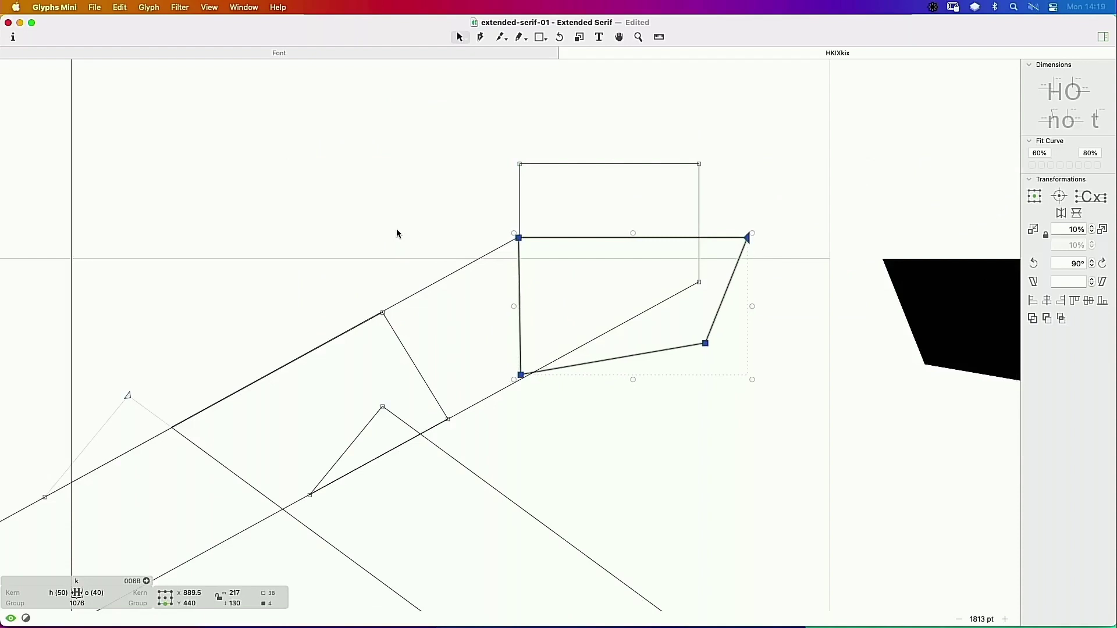
Step: Delete the arm's two top nodes that stick out above the new serif
key(space)
drag(482, 119, 720, 189)
key(Delete)
key(space)
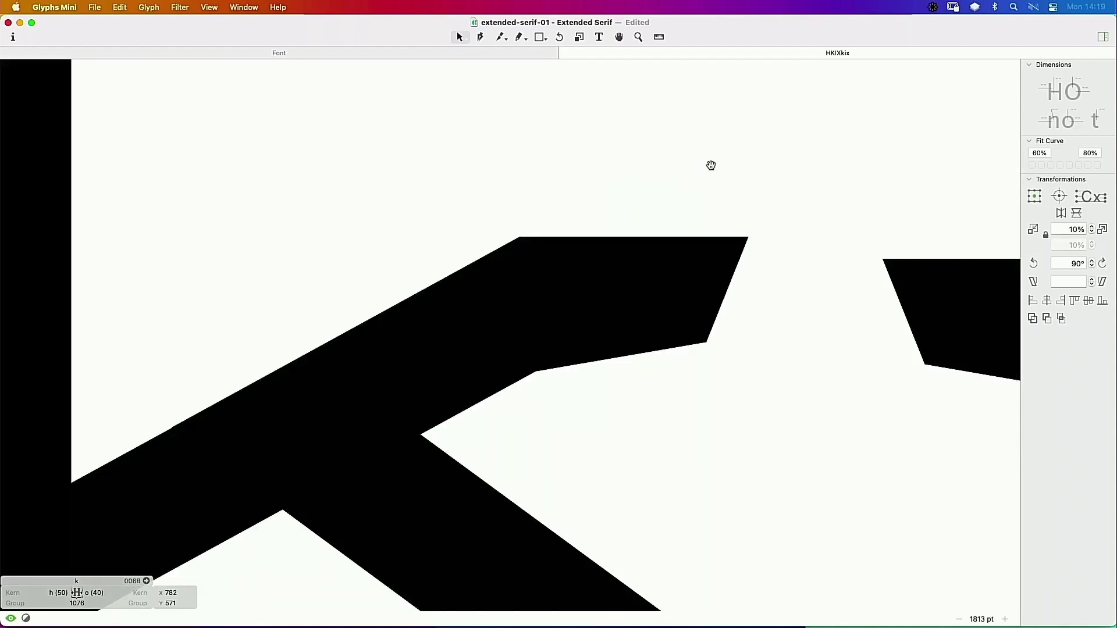
key(super+minus)
key(super+minus)
key(space)
drag(521, 277, 598, 242)
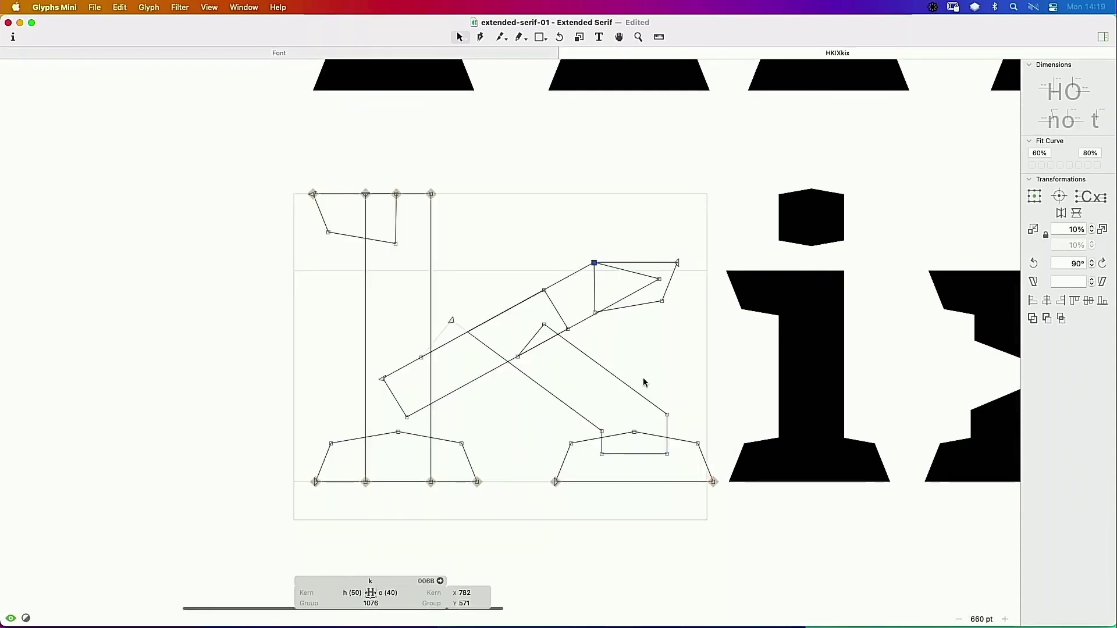
Step: Overlay the h as a component on the k to compare their proportions, and remove it again
click(650, 373)
key(super+shift+c)
text(h)
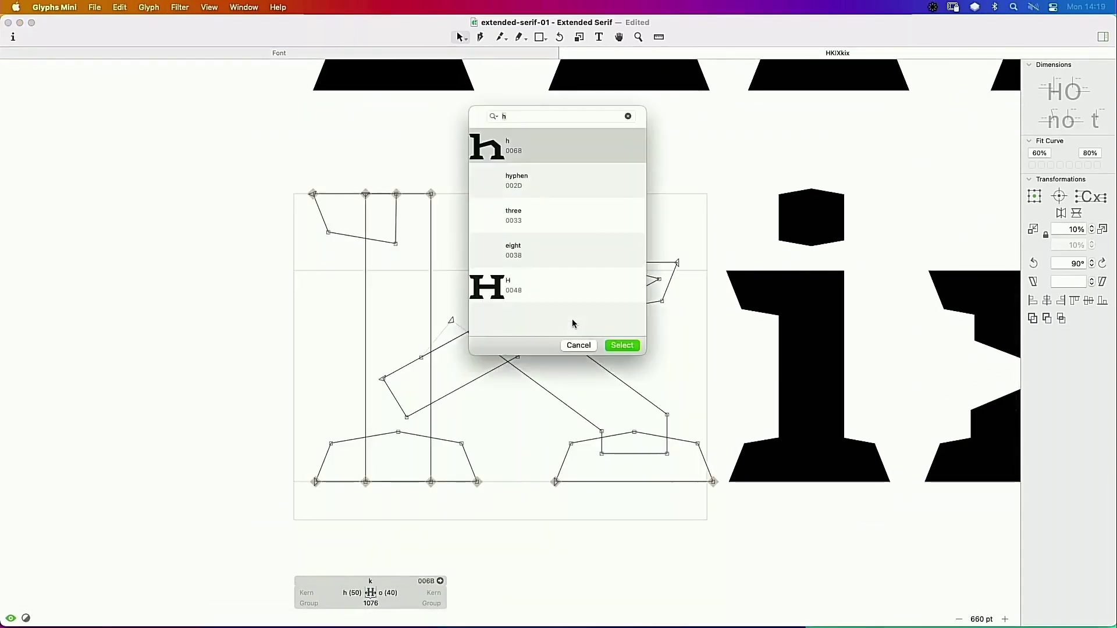
key(Return)
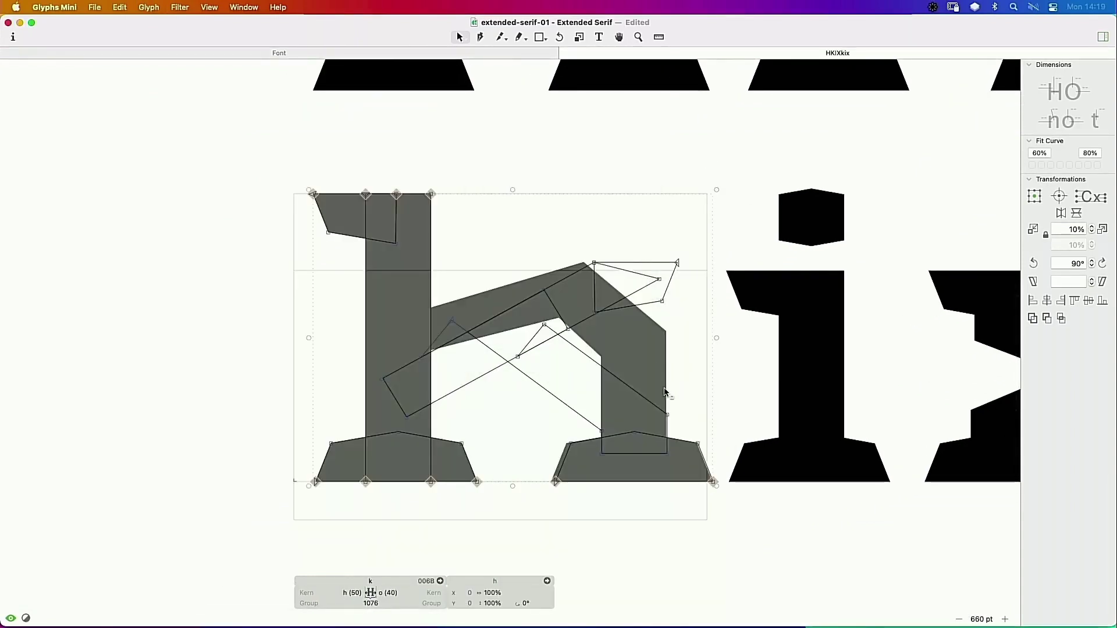
click(698, 390)
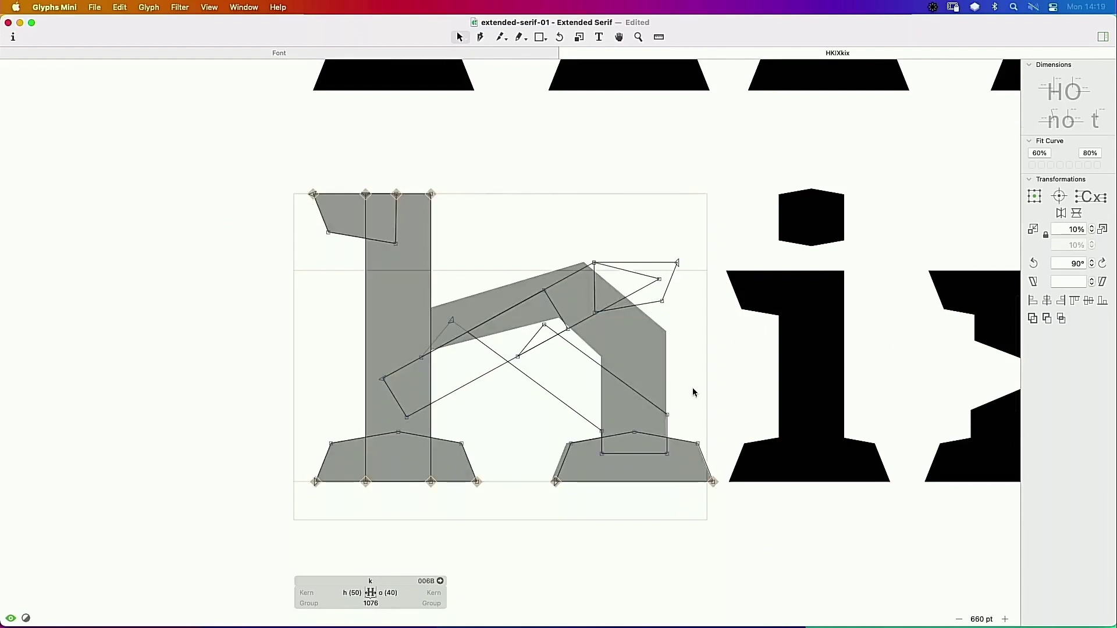
click(656, 388)
key(Delete)
key(space)
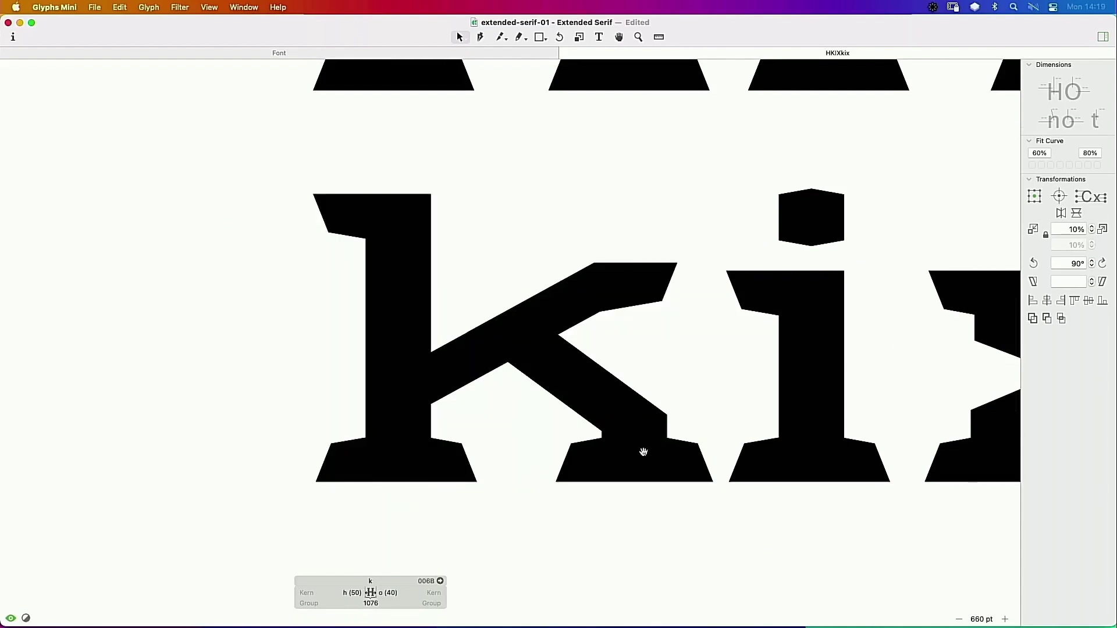
Step: Recalculate the k's right sidebearing from the lowercase o, at 40 units
click(398, 592)
key(Return)
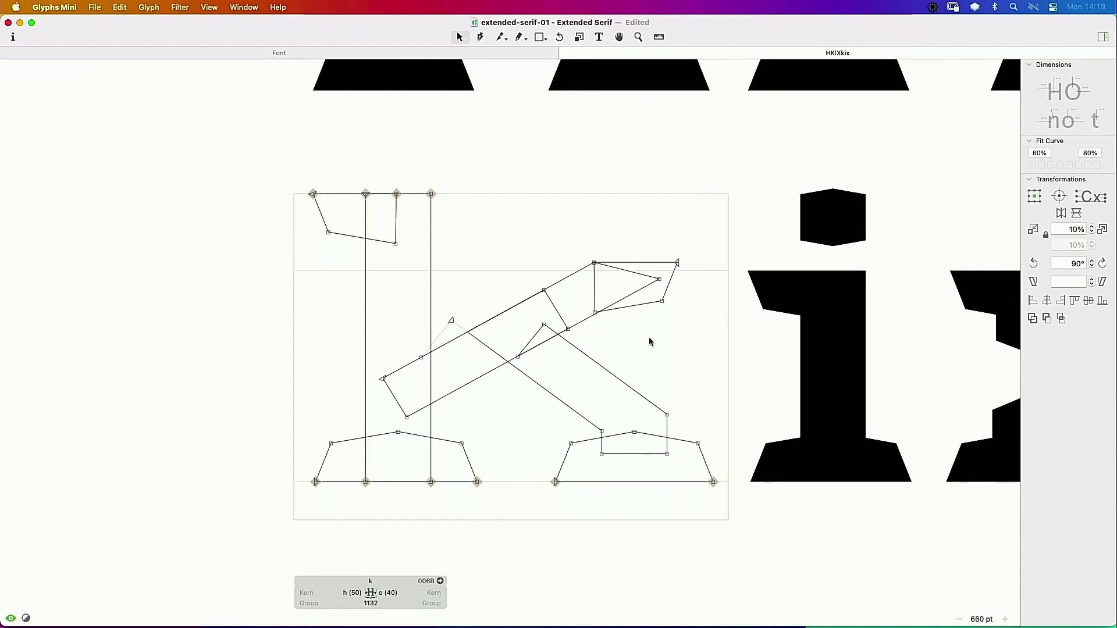
key(space)
Step: Move the two upper nodes of the k's leg together slightly down and left along the arm
click(544, 326)
shift+click(453, 320)
drag(452, 321, 440, 329)
Step: Move the arm's end nodes and the serif to X 854.5, Y 420 so the serif's top sits on the x-height
drag(522, 239, 708, 256)
drag(720, 215, 582, 323)
drag(710, 227, 488, 361)
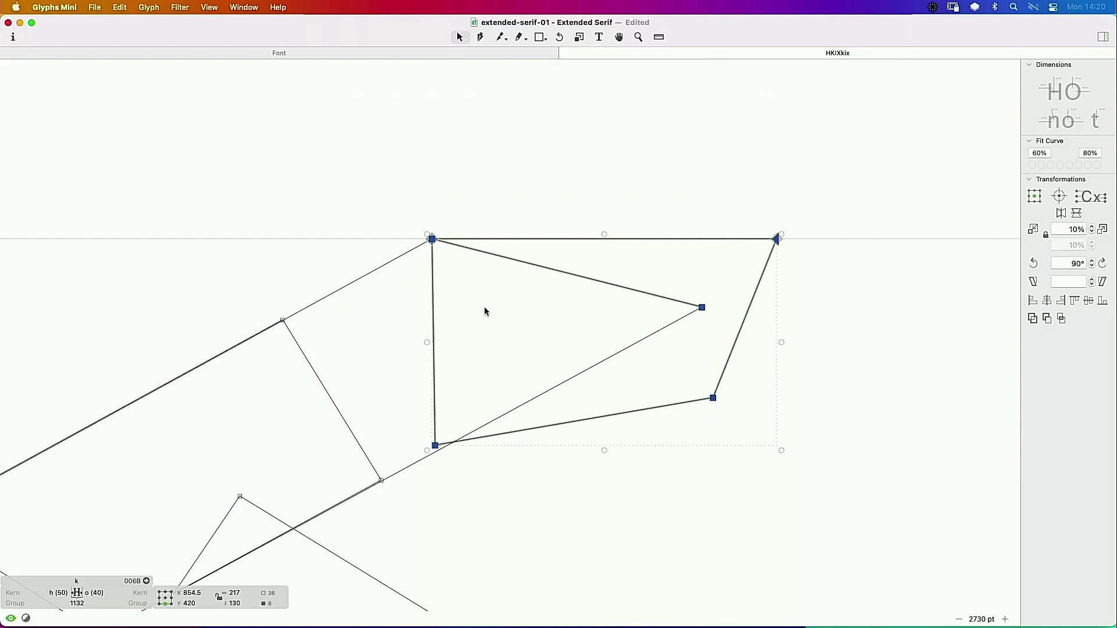
key(super+minus)
key(super+minus)
key(super+minus)
Step: Move the overlapping bar's upper right node onto the upper edge of the k's arm, at X 660, Y 503
drag(488, 282, 357, 445)
key(v)
click(595, 260)
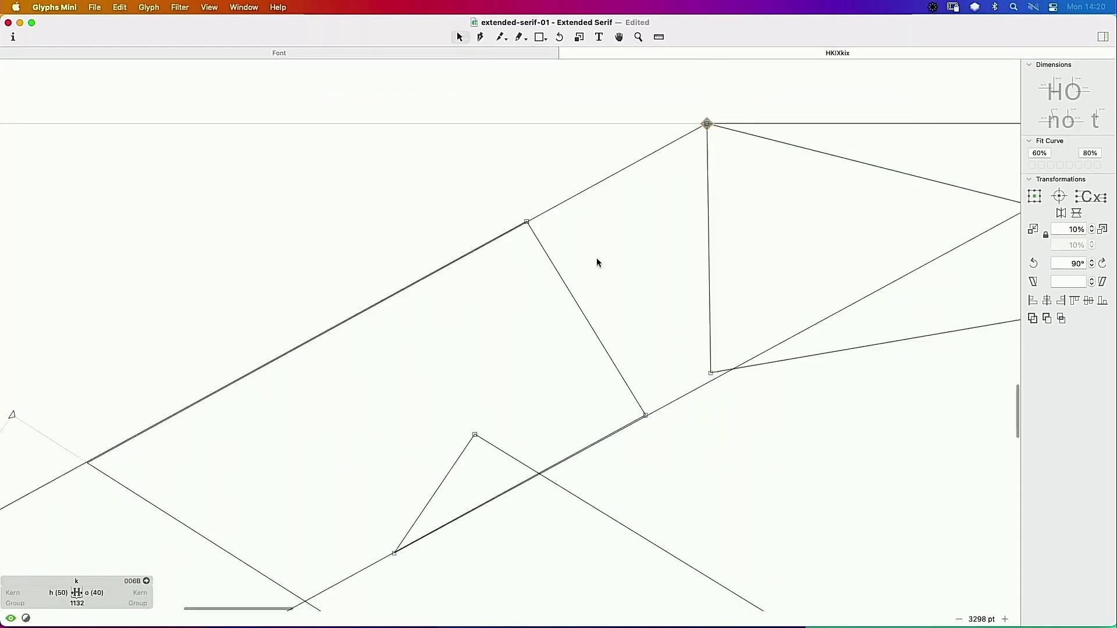
click(555, 271)
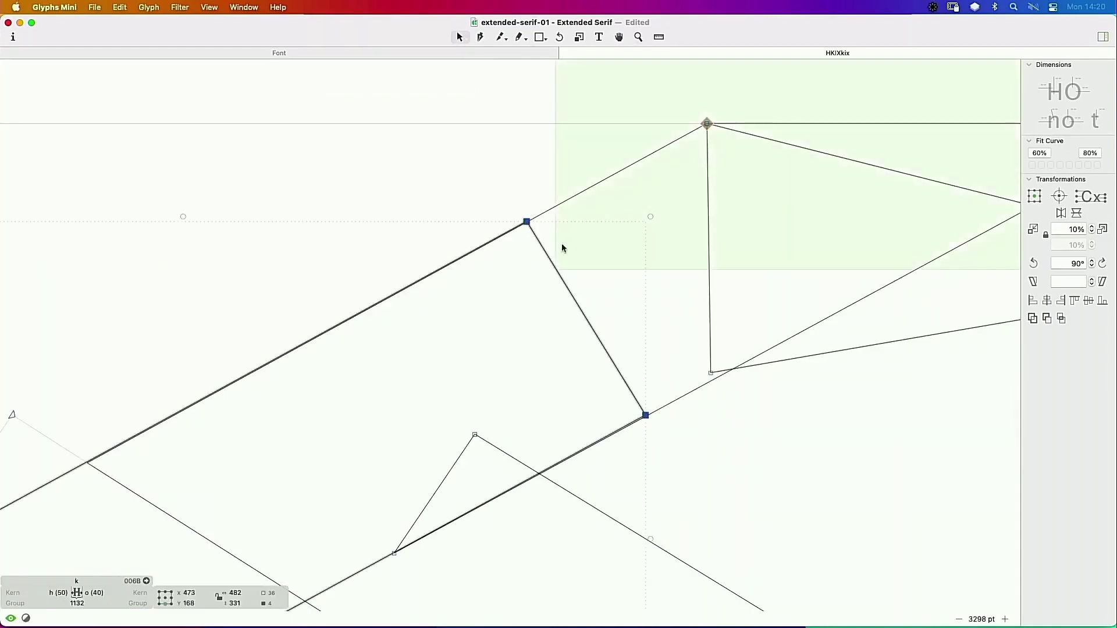
click(562, 245)
key(super+space)
drag(558, 184, 492, 256)
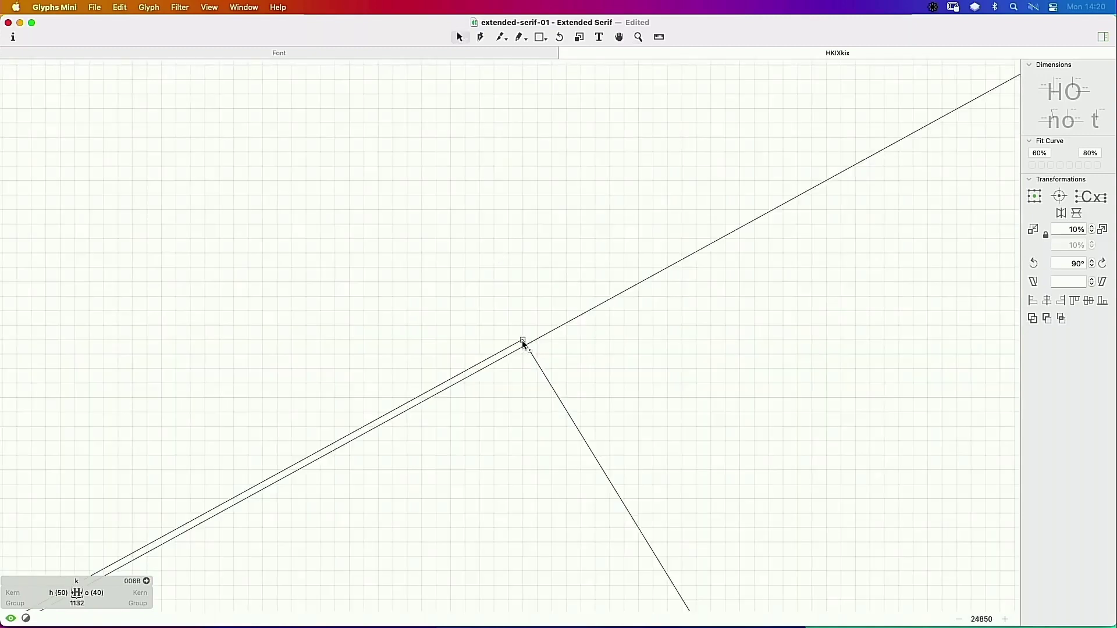
drag(524, 344, 639, 286)
key(super+minus)
key(super+minus)
key(super+minus)
key(super+minus)
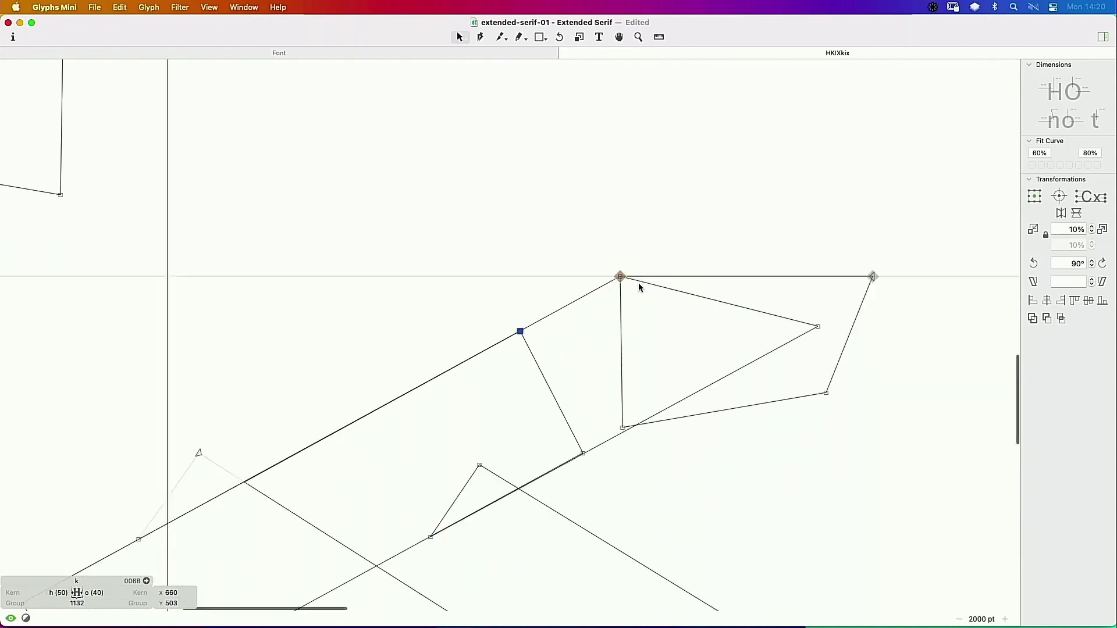
Step: Preview the filled lowercase k and check the Units per Em and grid spacing in the font info
key(space)
drag(478, 439, 576, 291)
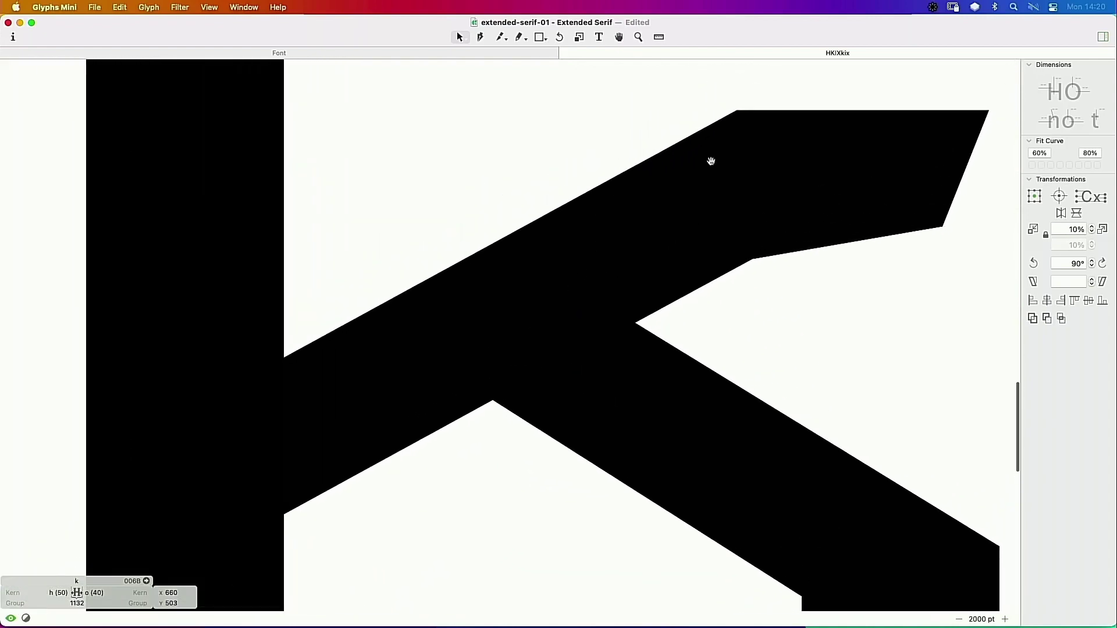
key(super+minus)
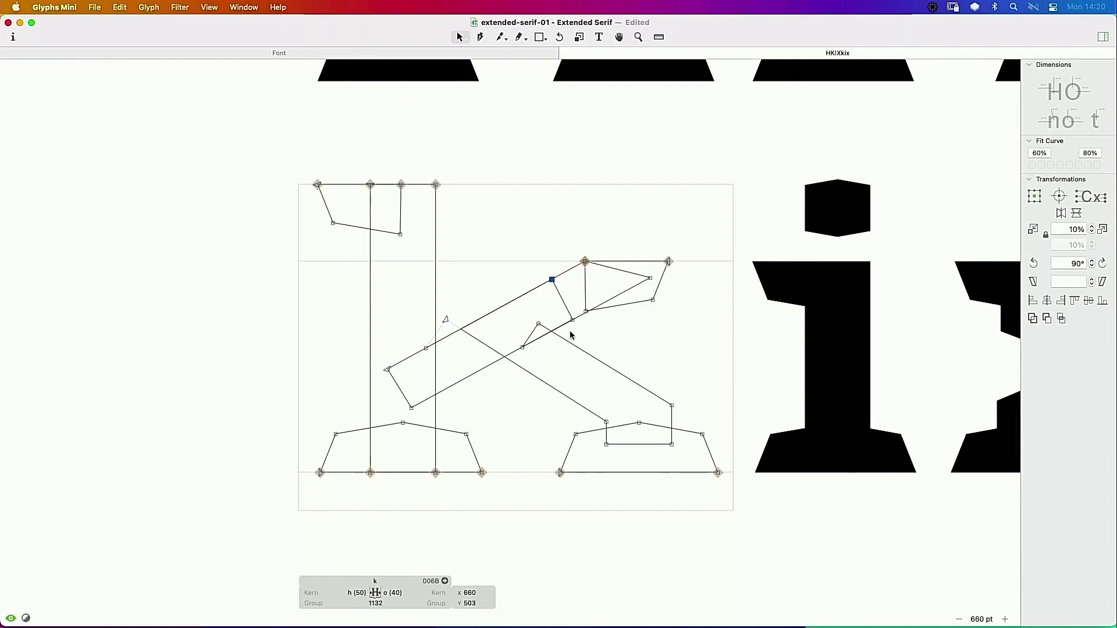
click(13, 37)
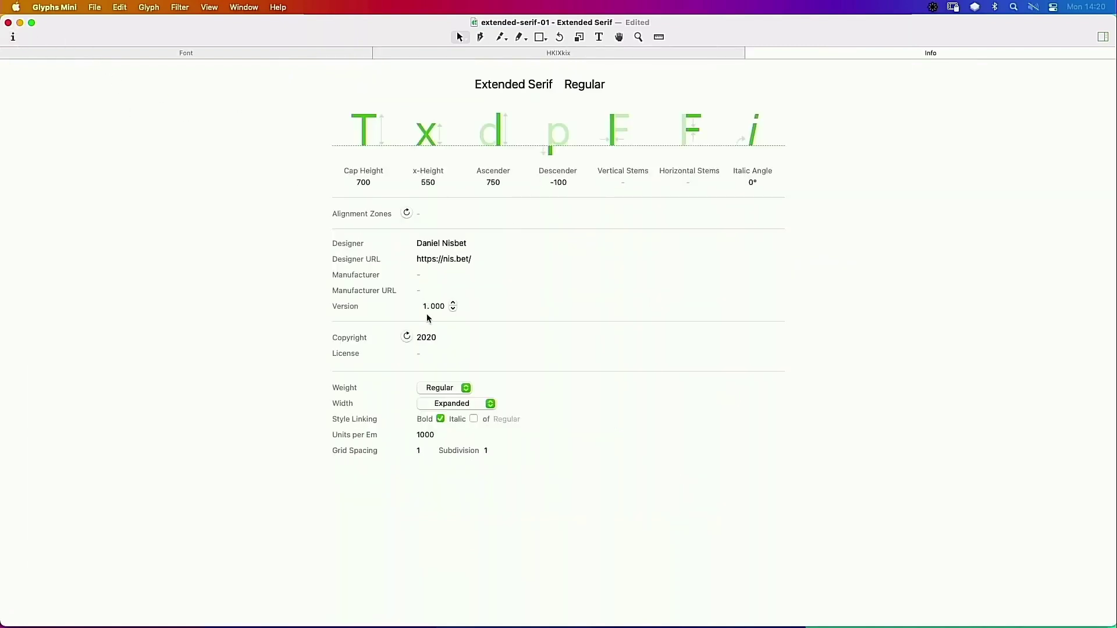
click(437, 436)
click(751, 53)
Step: Examine the overlapping bar's upper right node against the grid on the arm's upper edge, and preview the filled k
key(z)
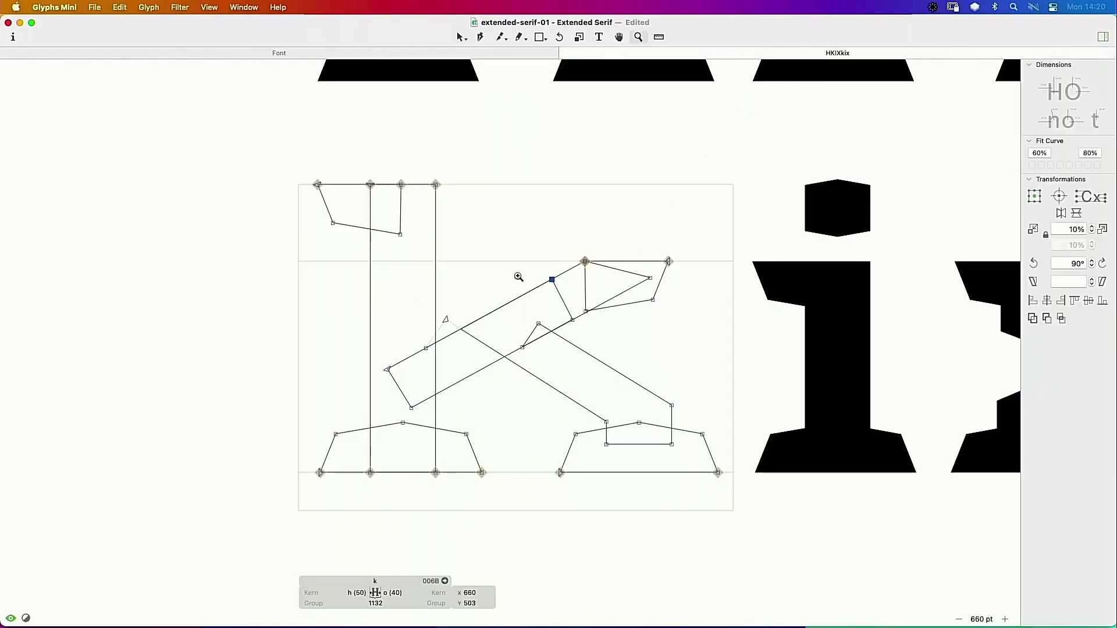
drag(501, 215, 660, 336)
drag(424, 313, 319, 407)
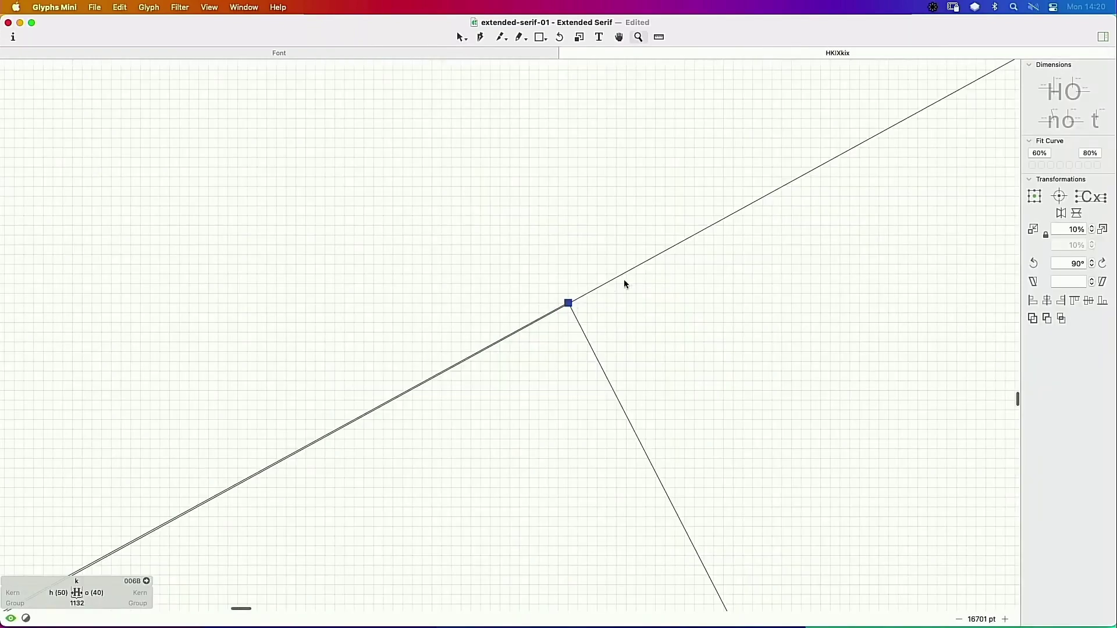
key(v)
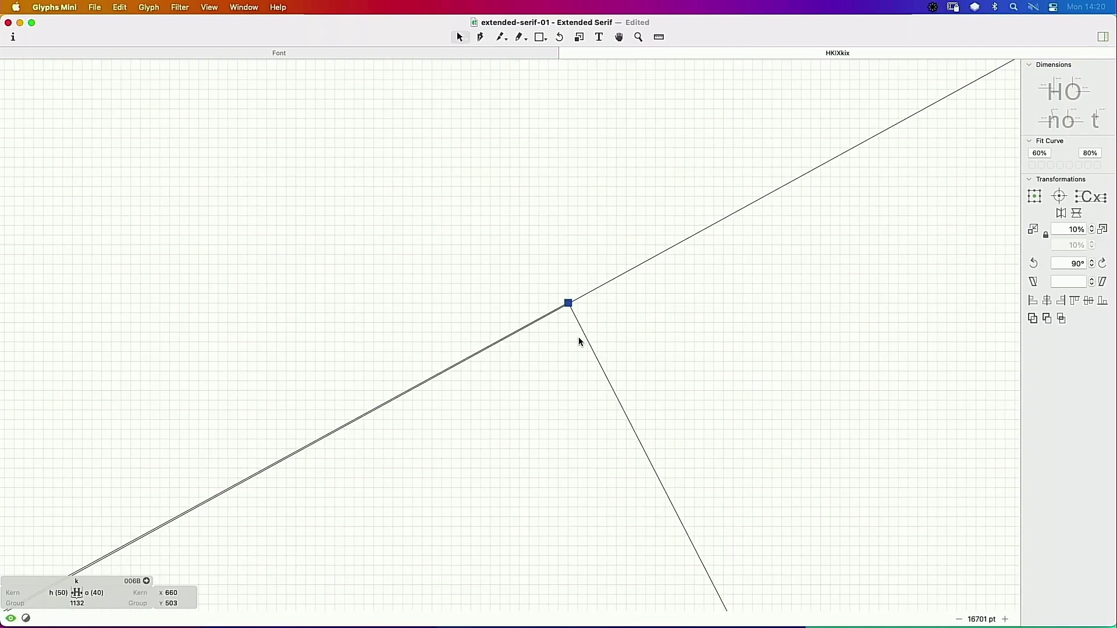
key(super+minus)
key(super+0)
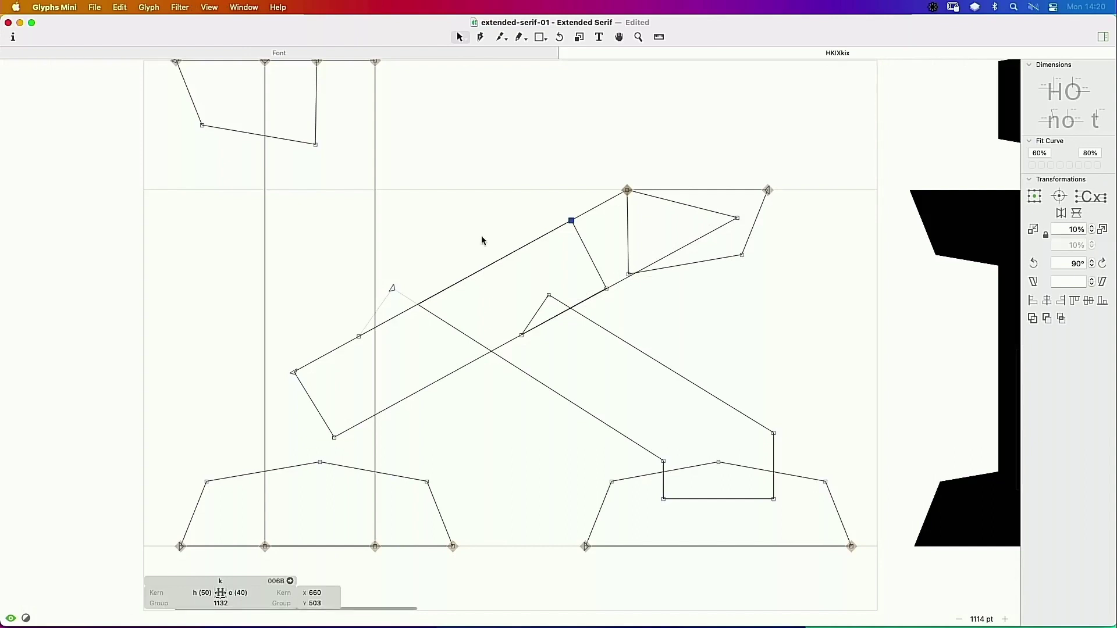
key(space)
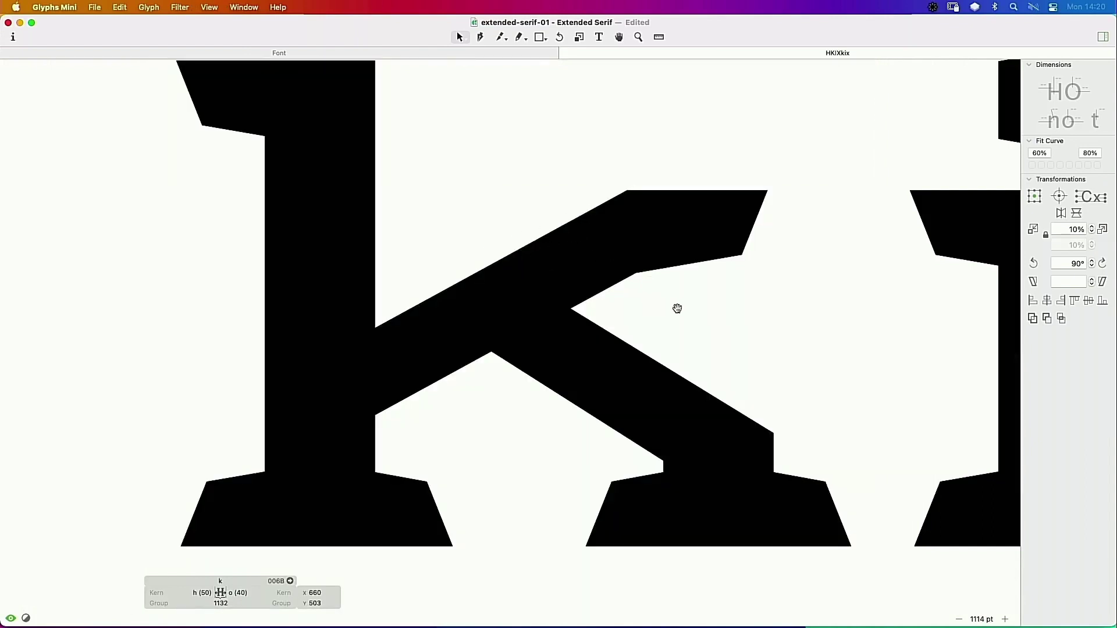
scroll(671, 301, down, 3)
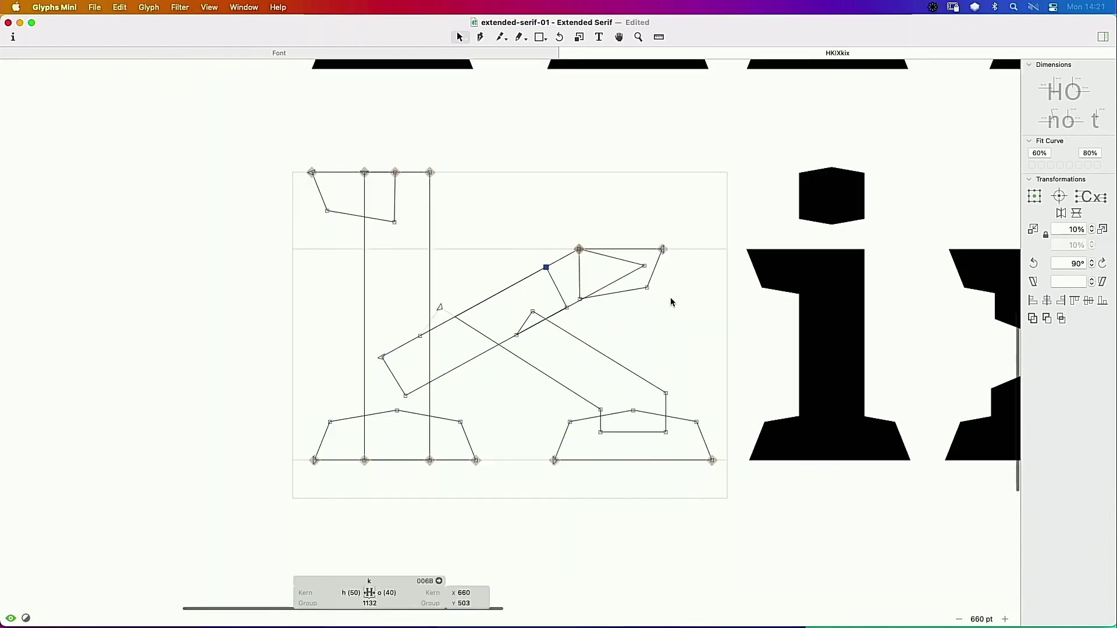
key(space)
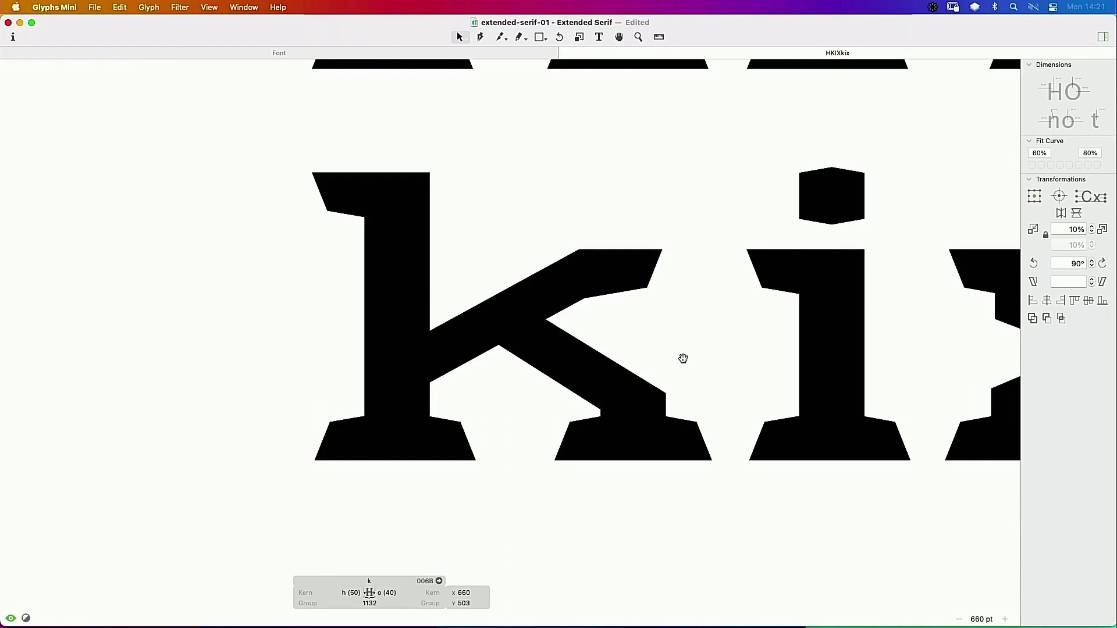
key(space)
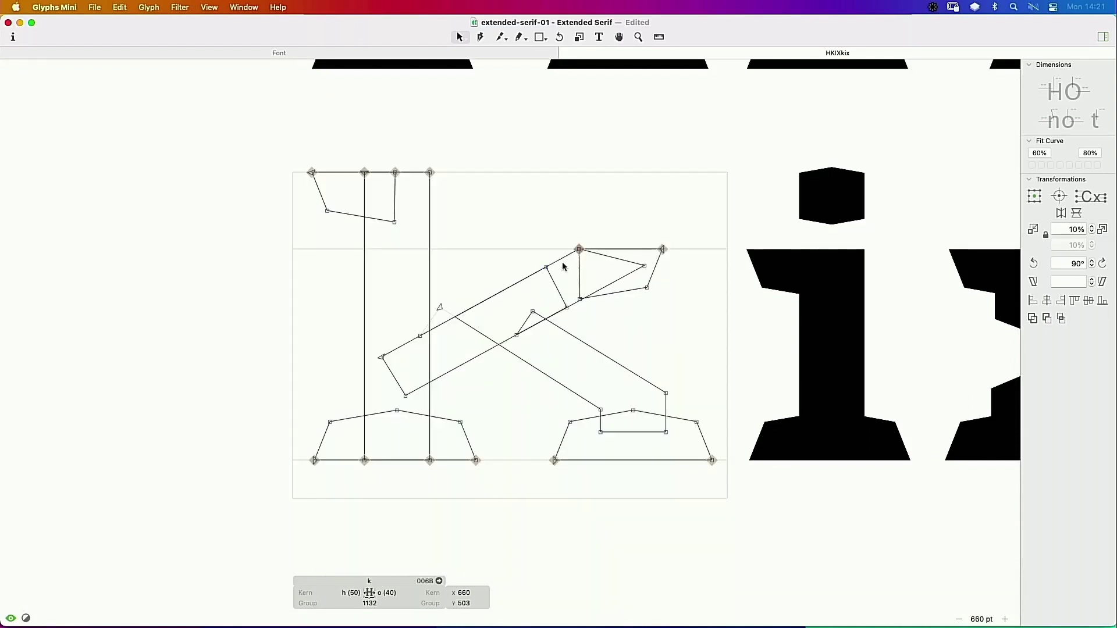
Step: Nudge the lower left node of the k's overlapping bar vertically to refine the arm's lower edge
double_click(558, 285)
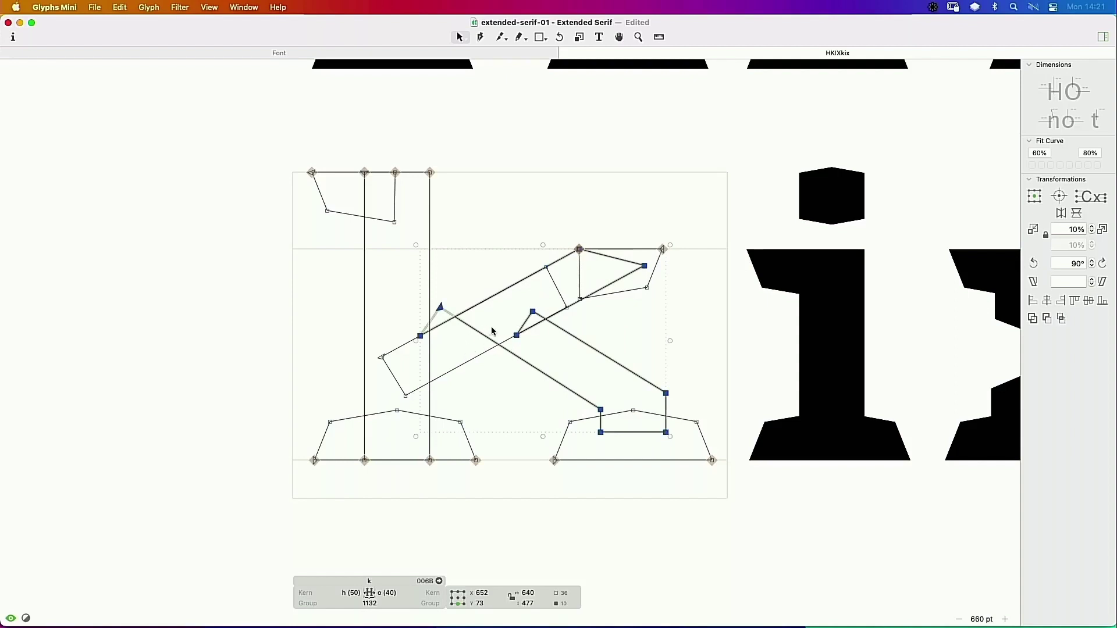
shift+double_click(471, 366)
click(478, 388)
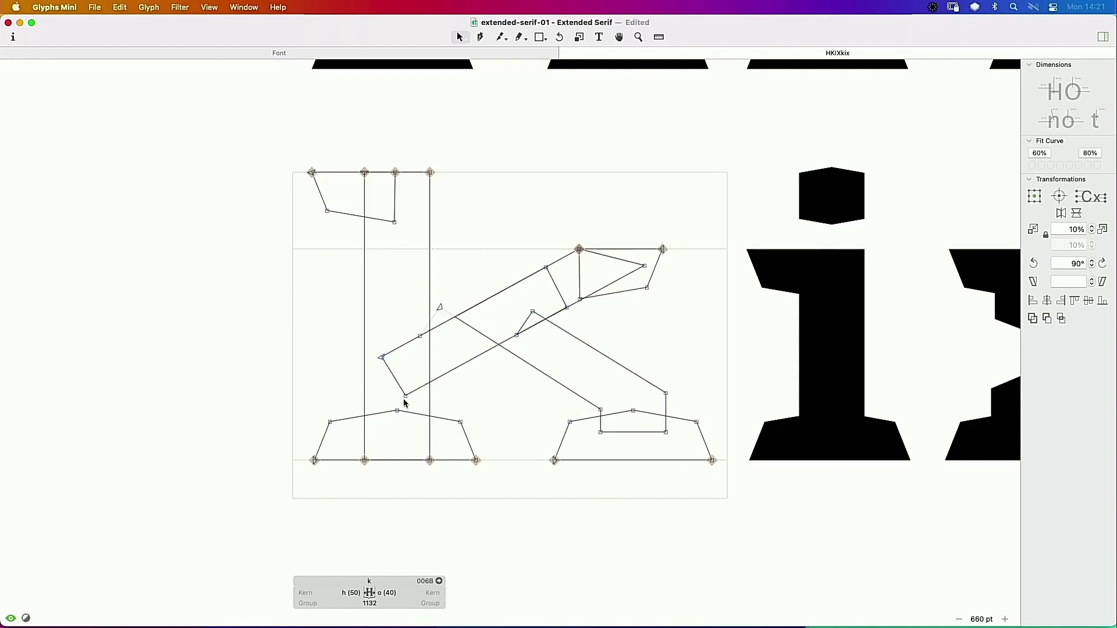
click(406, 396)
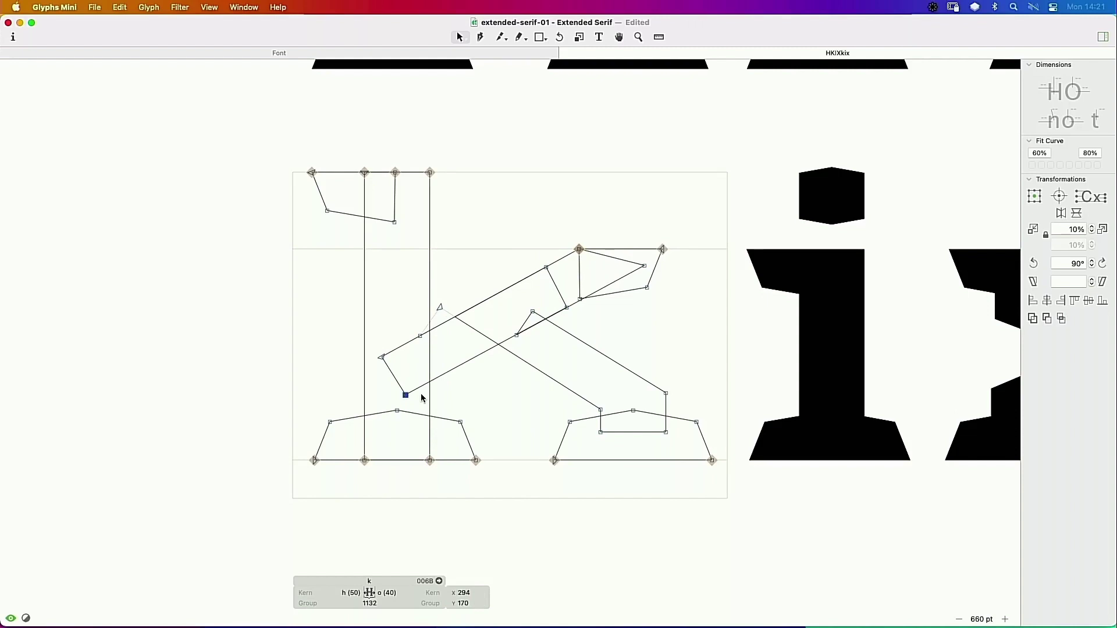
key(Up)
key(space)
key(Down)
key(Down)
Step: Merge the k's overlapping bar with its arm and leg contour, and delete the leftover triangle's nodes above the arm
key(super+a)
click(1032, 318)
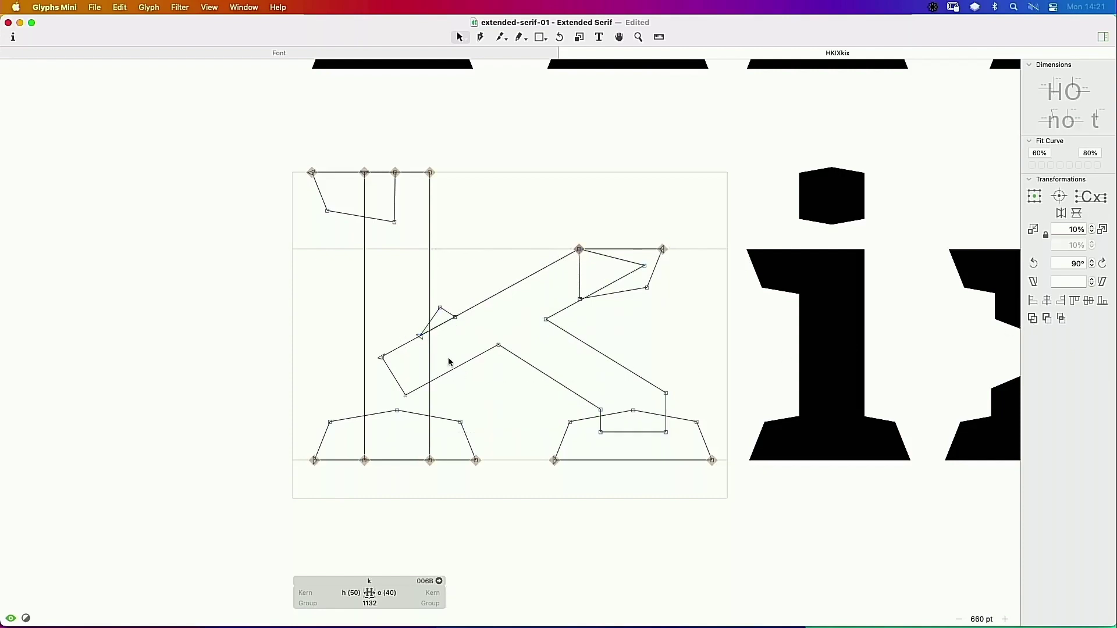
double_click(448, 311)
key(Delete)
drag(451, 301, 476, 345)
key(Delete)
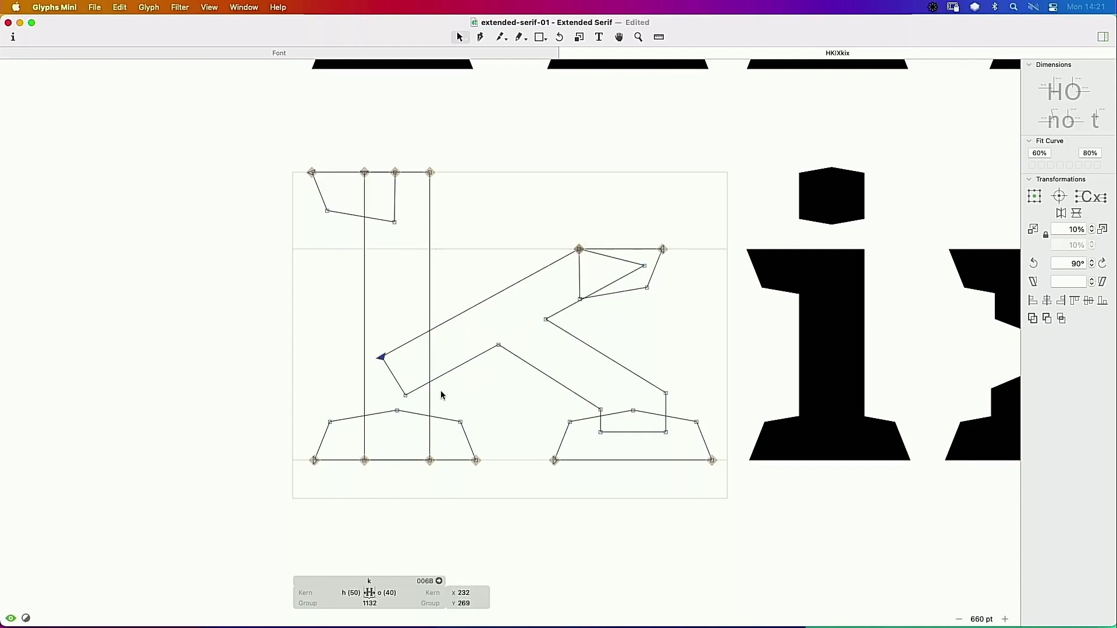
Step: Open the corners at the two nodes where the k's leg meets the arm's lower edge
drag(548, 307, 494, 349)
right_click(518, 335)
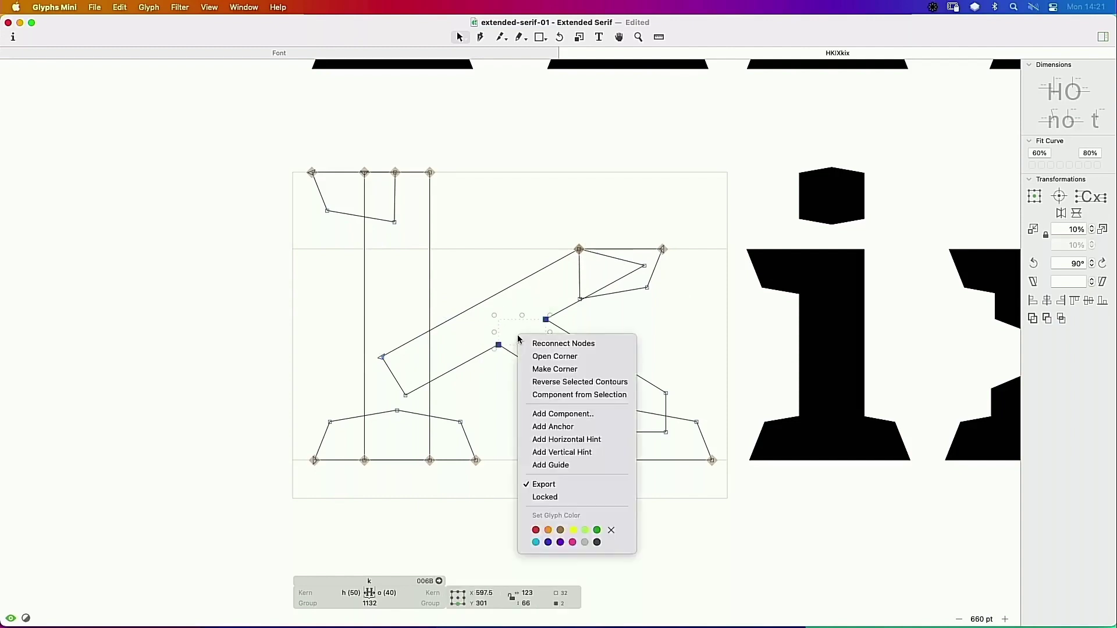
click(542, 357)
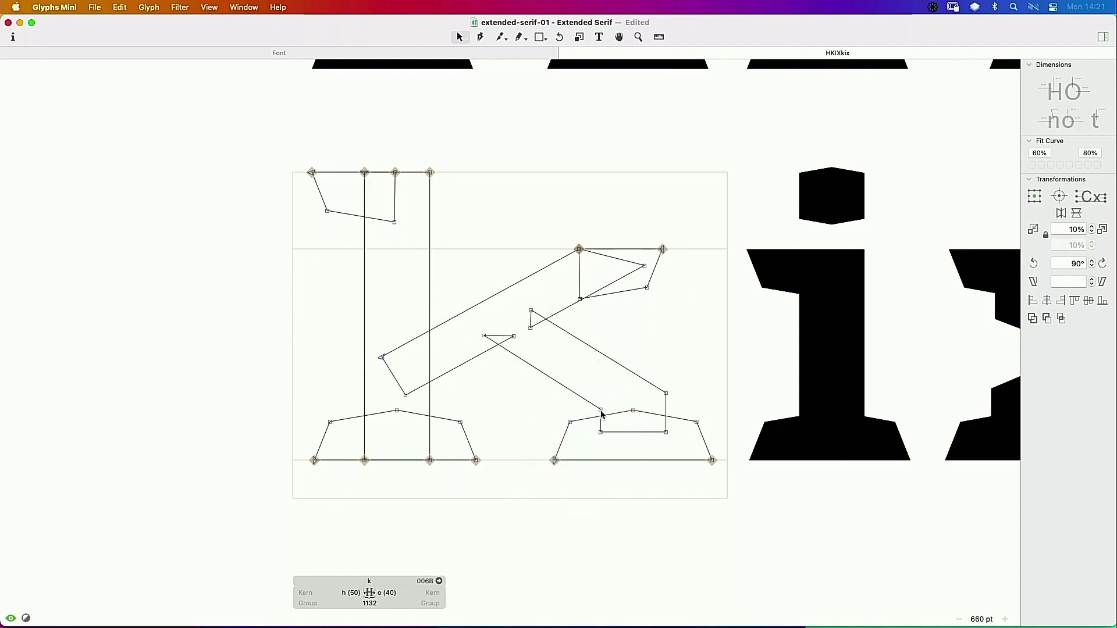
key(space)
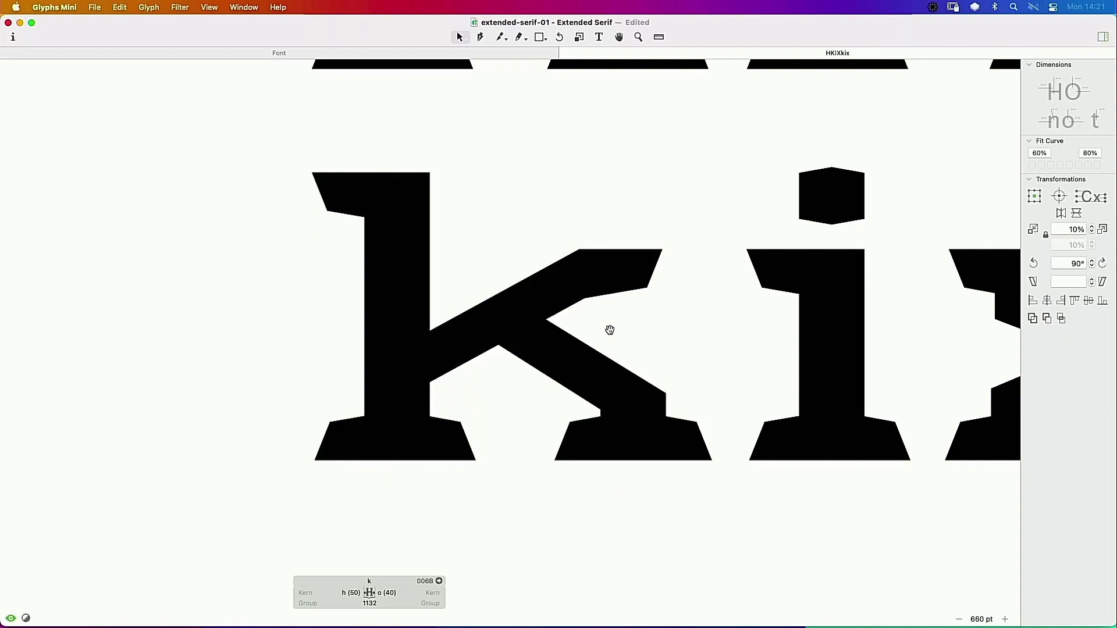
Step: Review the filled k at a small size together with the other letters in the sample text
key(super+minus)
key(super+minus)
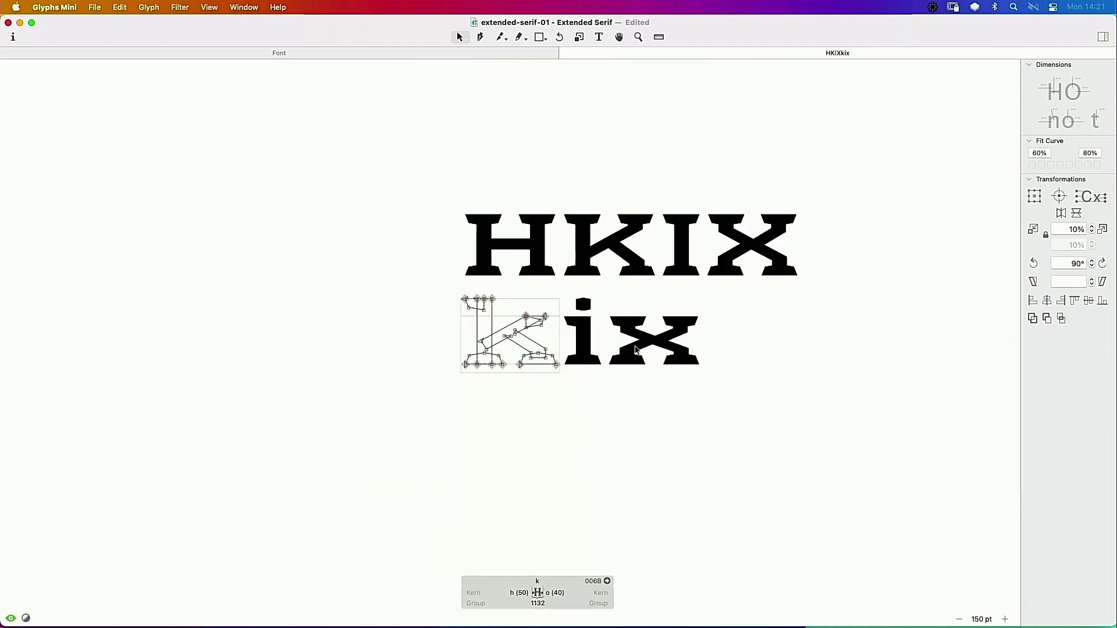
key(t)
click(704, 347)
key(Escape)
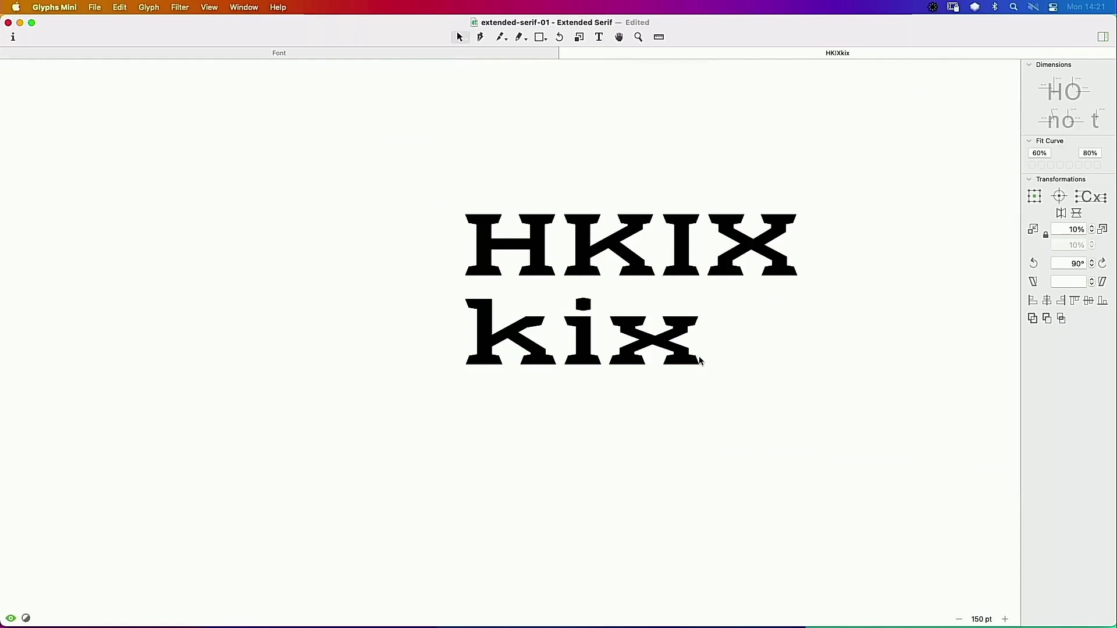
Step: Reopen the k for editing and move the leg's two upper nodes down and left together, flattening the leg's angle
key(super+space)
drag(615, 253, 421, 424)
double_click(595, 373)
double_click(561, 354)
click(584, 343)
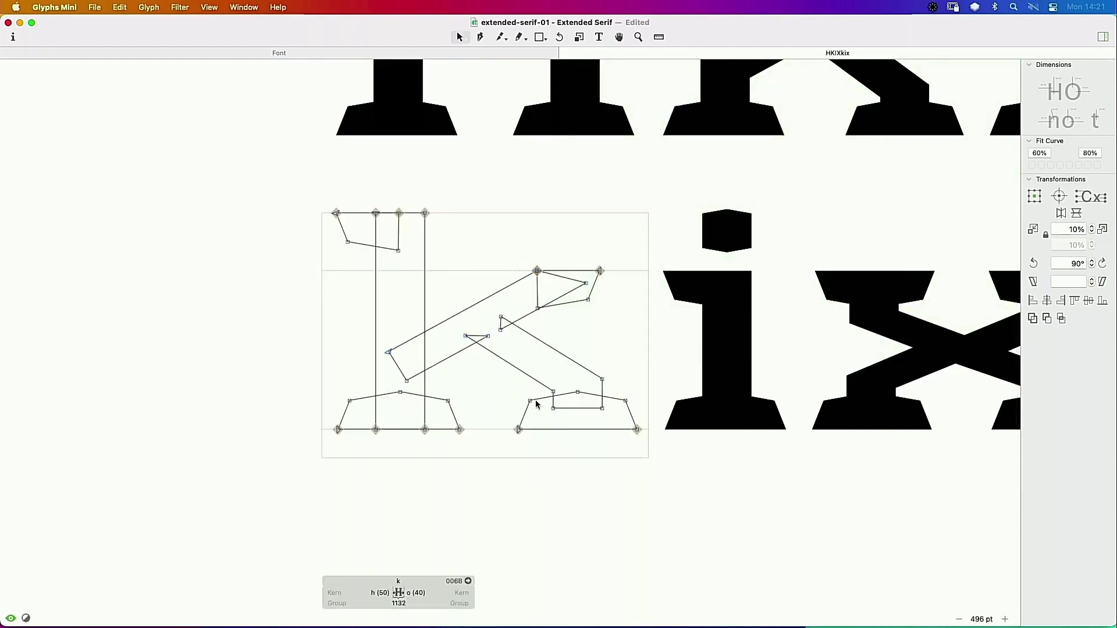
double_click(539, 400)
click(466, 333)
click(466, 337)
shift+click(501, 317)
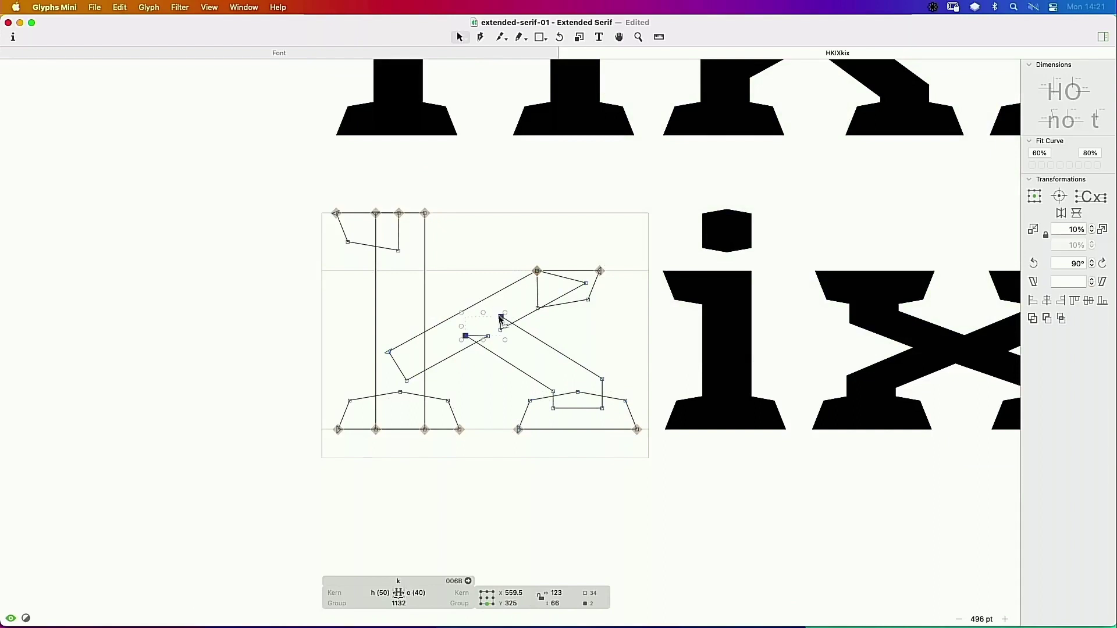
drag(501, 318, 482, 349)
Step: Slide the two open-corner nodes on the arm's lower edge down and left along the arm to X 538.5, Y 291
key(super+z)
drag(546, 298, 441, 373)
click(525, 345)
scroll(539, 330, up, 5)
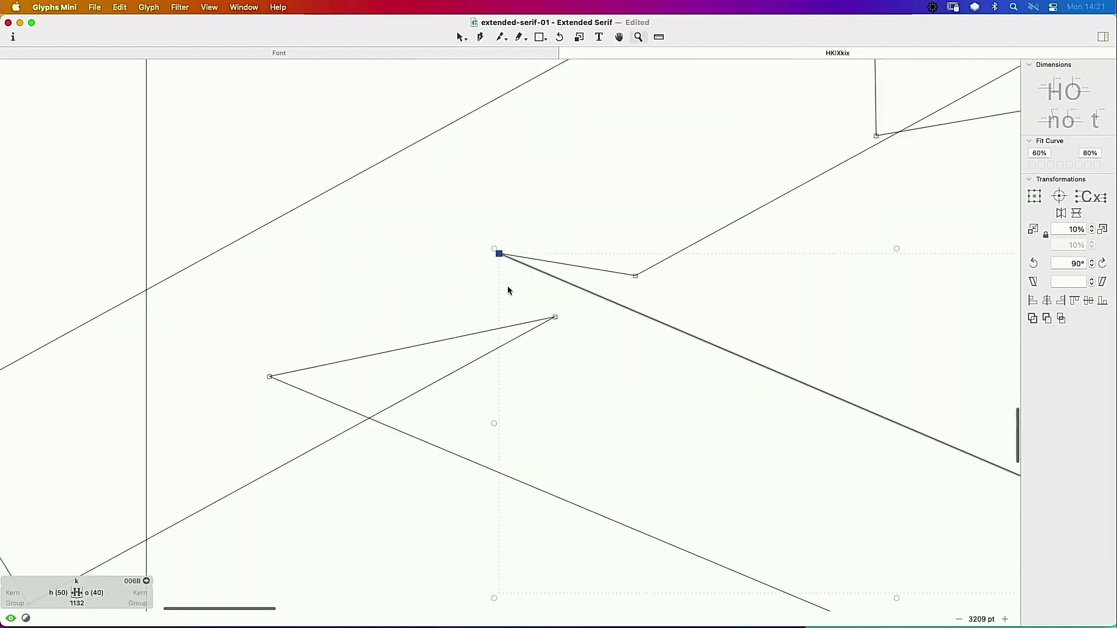
click(635, 276)
shift+click(555, 318)
drag(555, 319, 446, 377)
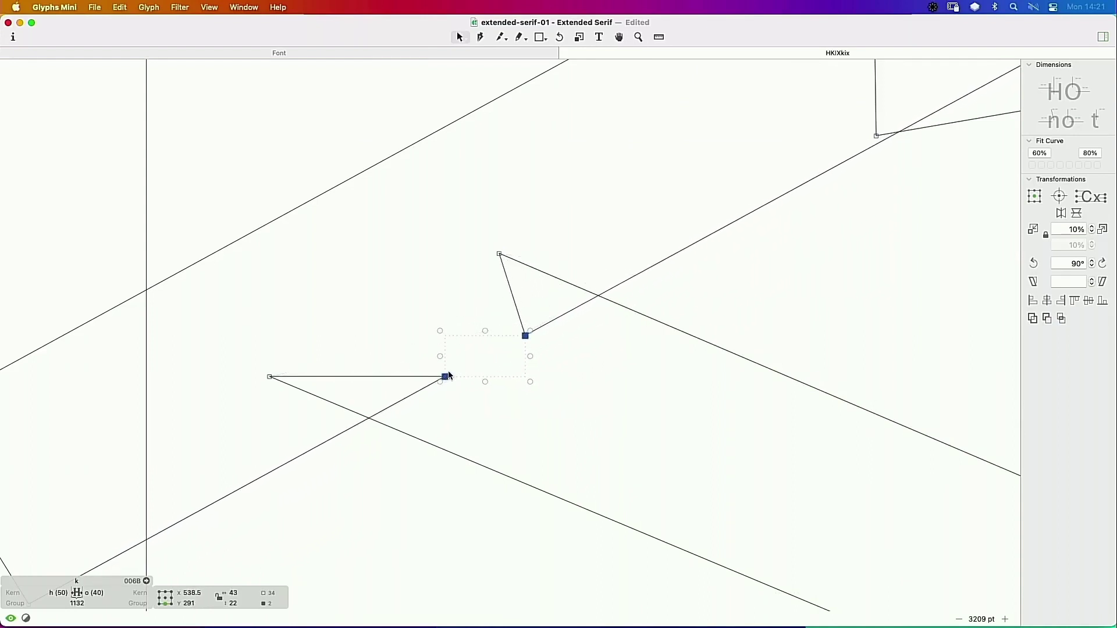
Step: Compare the filled k with its flatter leg against the uppercase K and the neighbouring letters
click(470, 382)
key(super+minus)
key(super+minus)
key(super+minus)
key(super+minus)
key(super+minus)
key(super+minus)
key(super+minus)
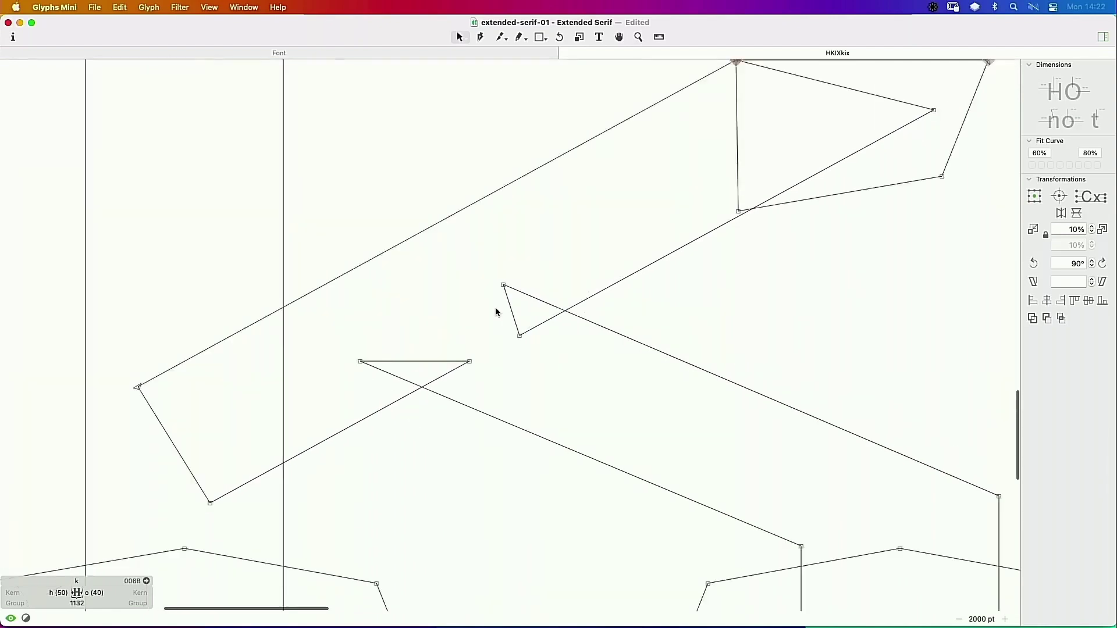
key(space)
drag(647, 357, 624, 330)
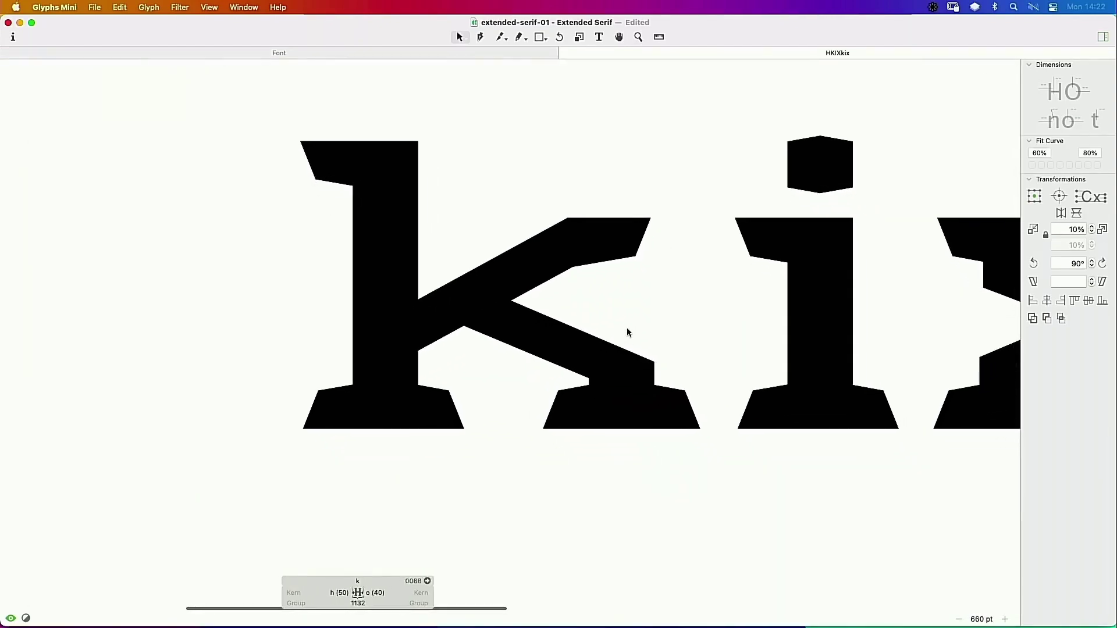
scroll(626, 328, down, 3)
key(space)
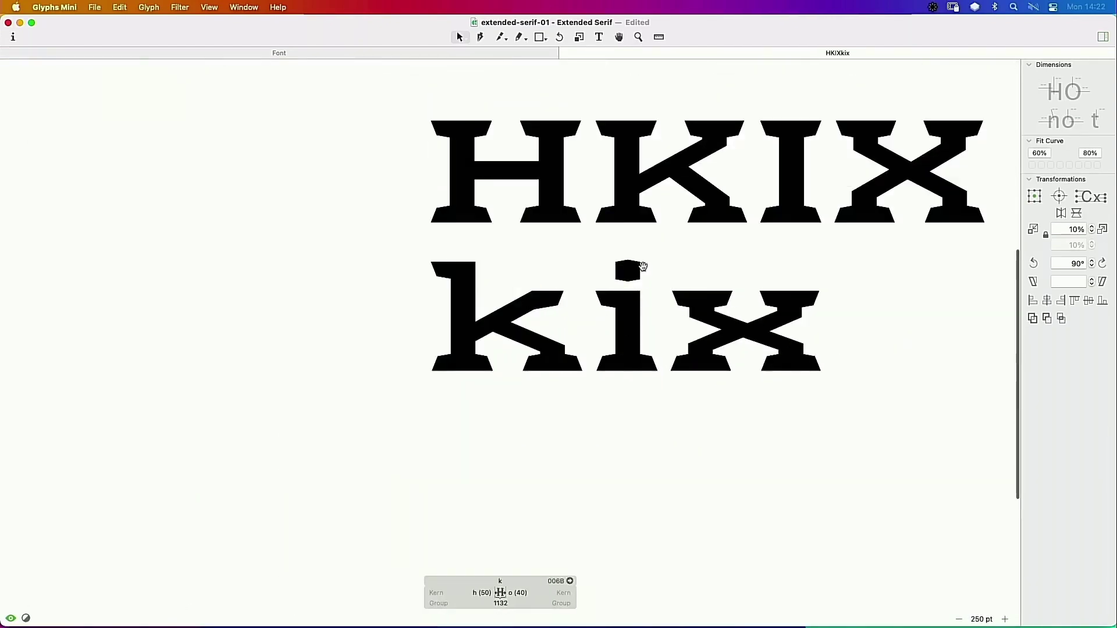
scroll(632, 287, right, 1)
scroll(634, 289, up, 1)
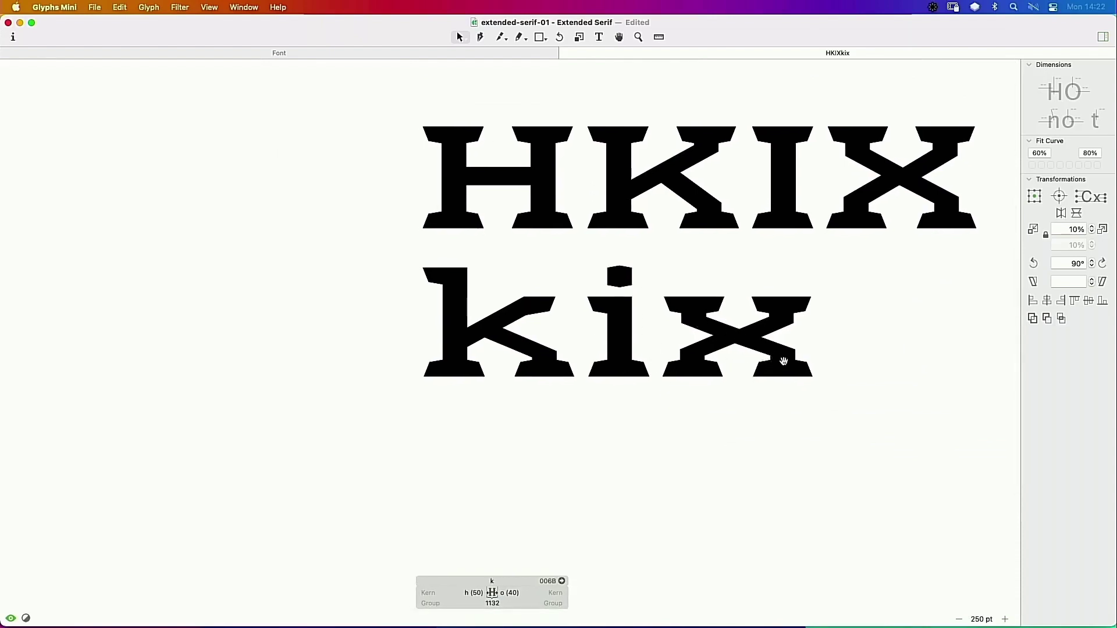
key(space)
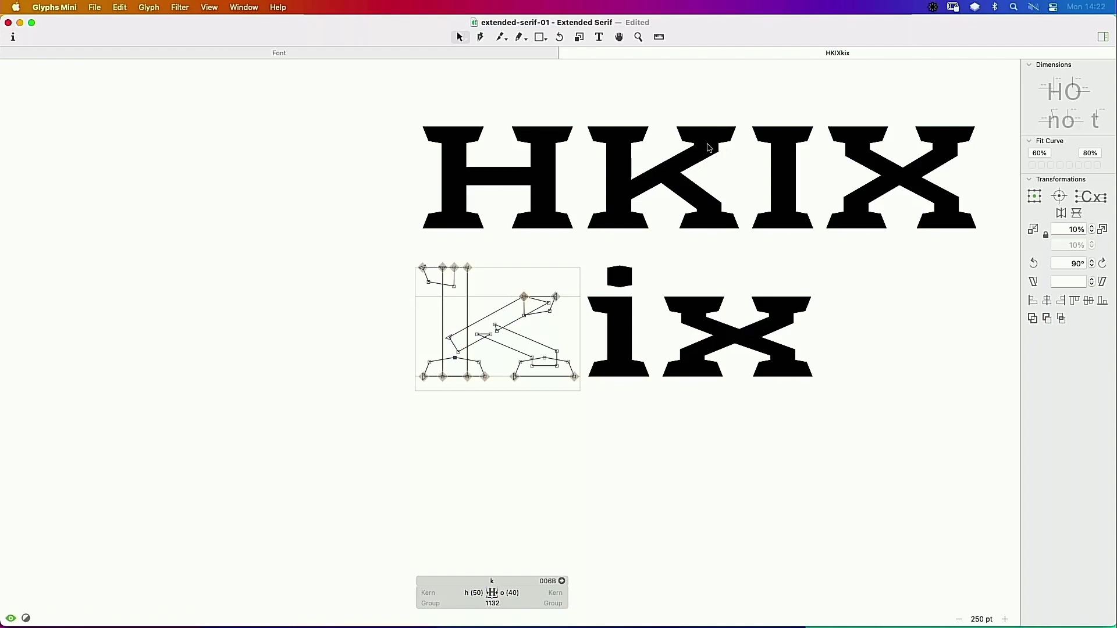
Step: Open the uppercase K for editing and shift its upper right serif about 10 units left
double_click(725, 150)
key(super+space)
drag(578, 100, 759, 241)
drag(519, 118, 736, 168)
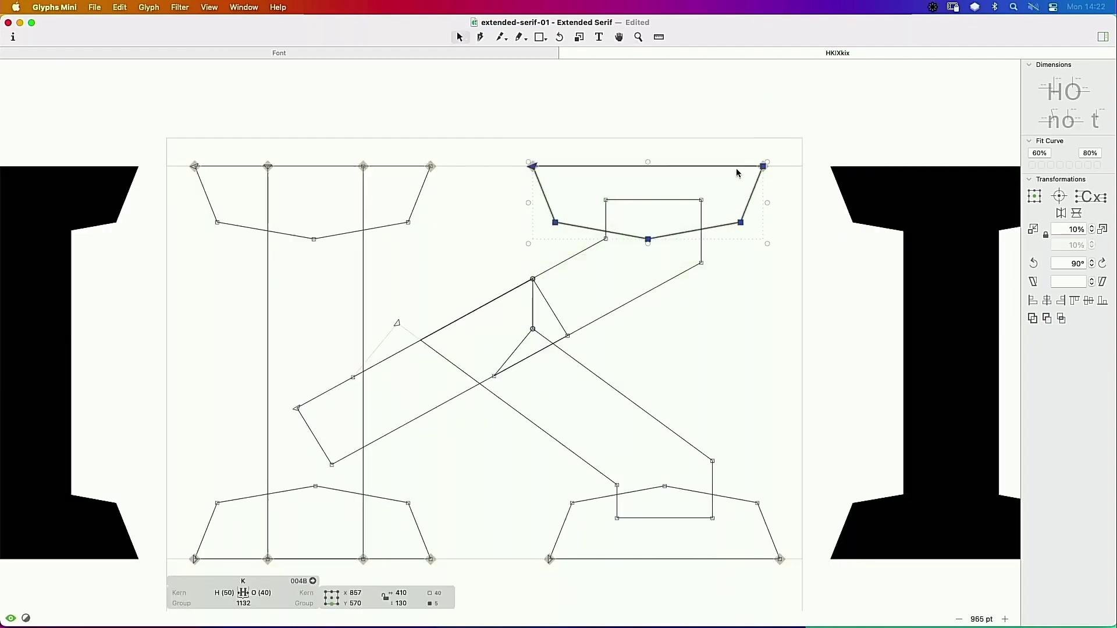
Step: Try opening the corners at the two nodes where the uppercase K's arm turns up into its upper right serif
click(615, 229)
click(605, 200)
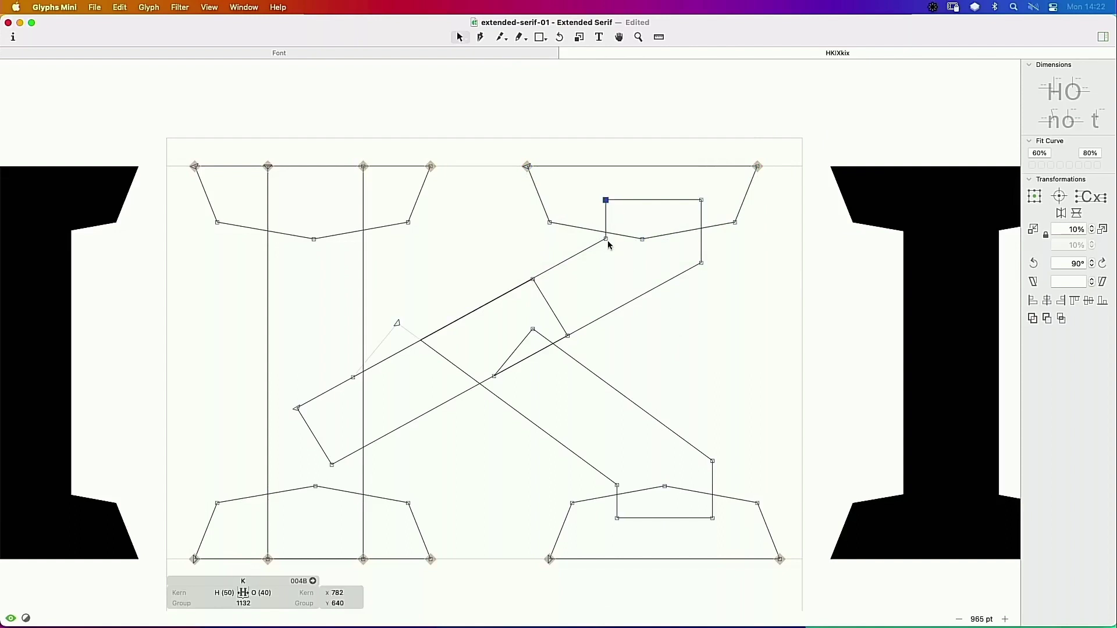
click(655, 283)
click(655, 288)
right_click(605, 239)
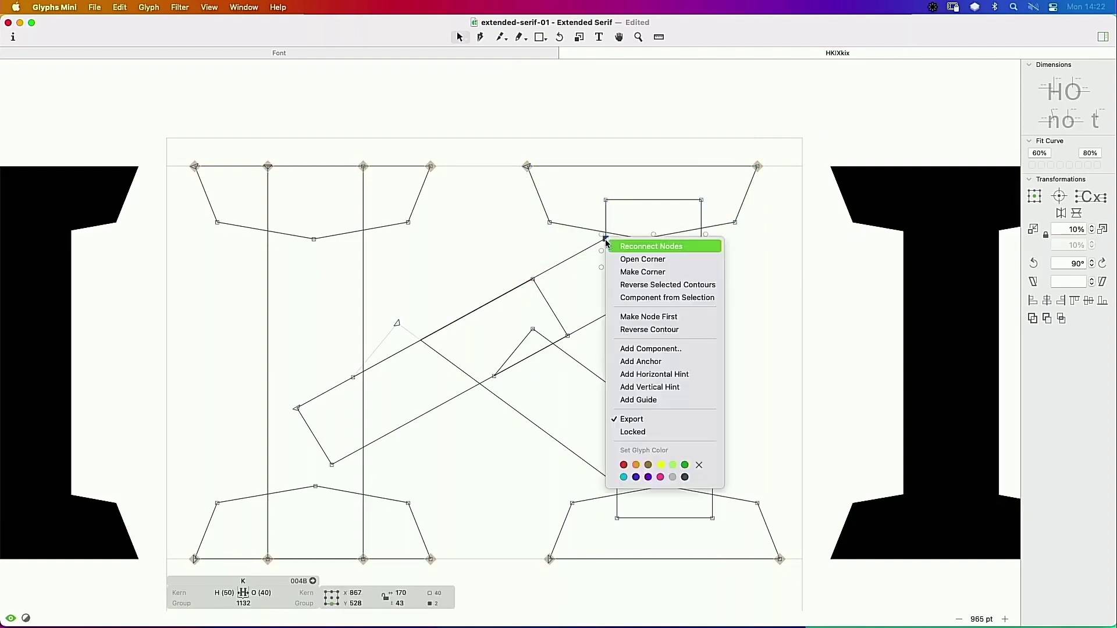
click(618, 254)
click(606, 200)
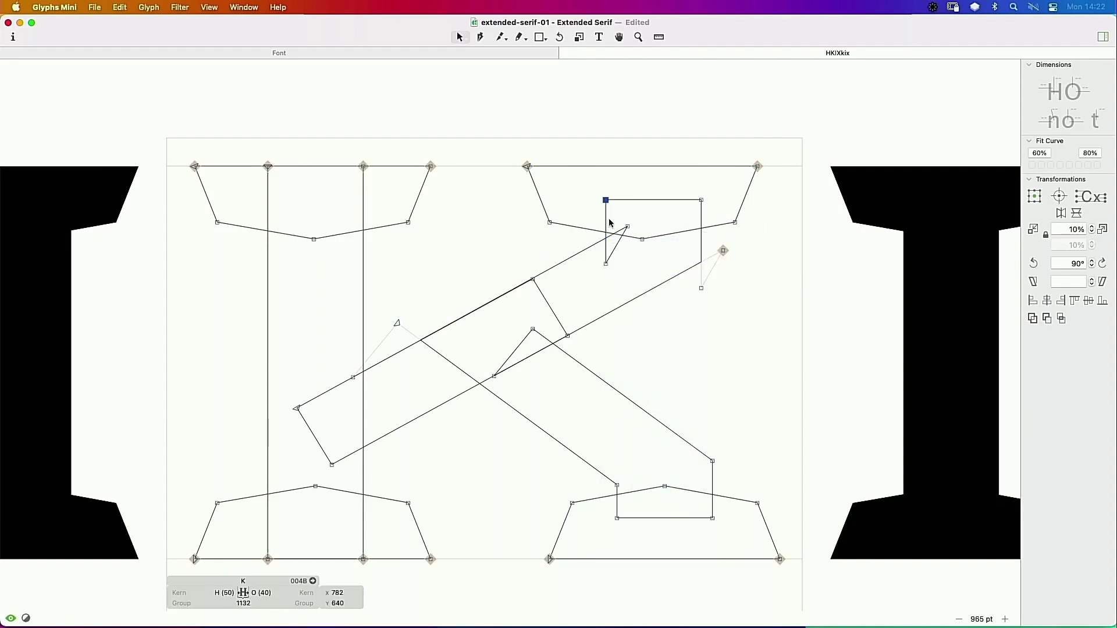
shift+click(606, 262)
double_click(701, 280)
key(super+z)
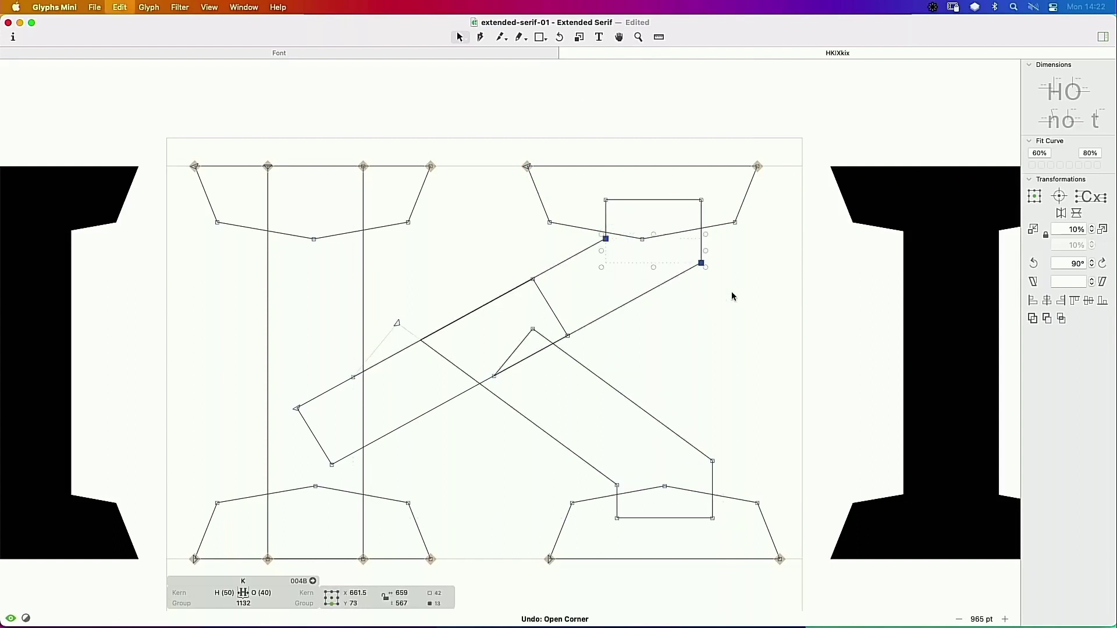
Step: Redo the opened corners at the two nodes where the uppercase K's arm meets its upper right serif block
click(738, 310)
key(super+shift+z)
click(721, 269)
Step: Shift the uppercase K's upright serif block, with all four of its nodes, about 20 units left of the arm's open corners
click(701, 285)
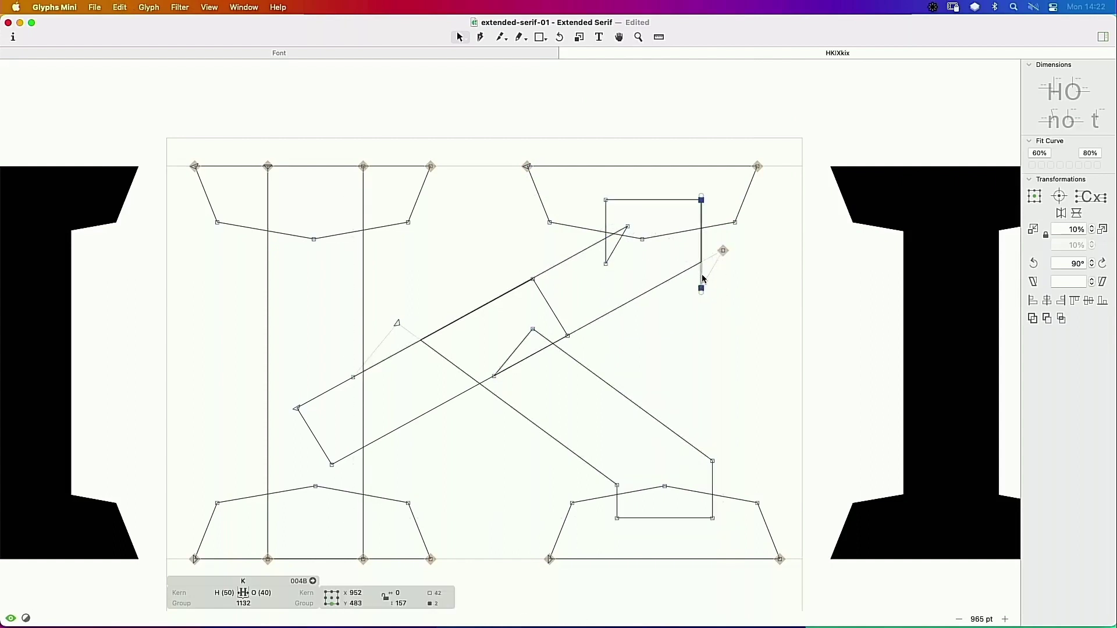
shift+click(605, 221)
drag(606, 221, 593, 221)
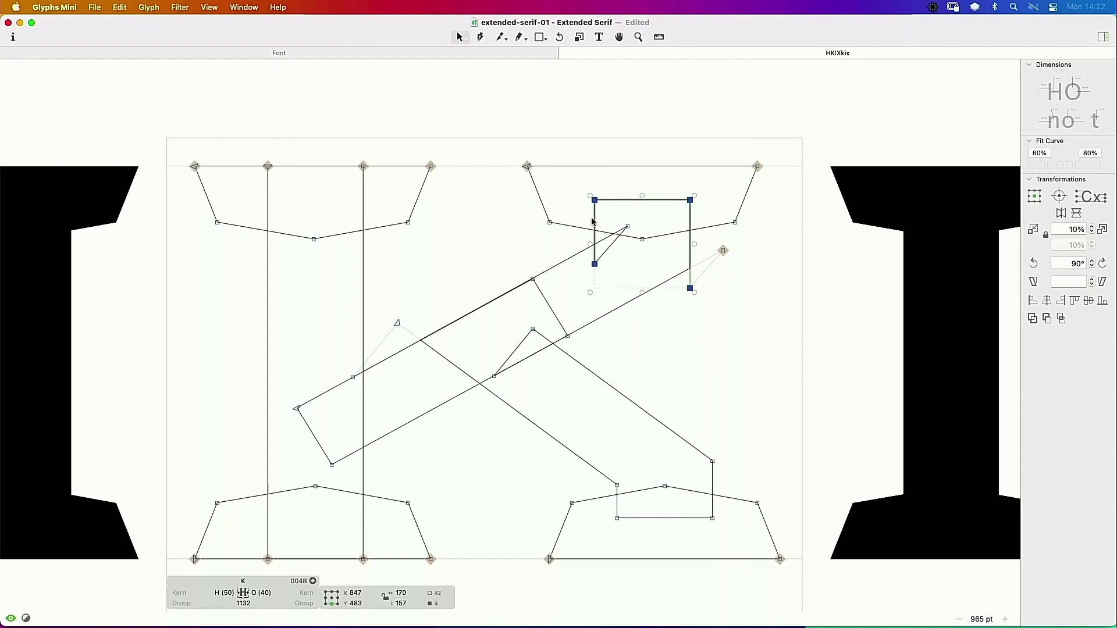
key(shift+Left)
key(space)
key(shift+Right)
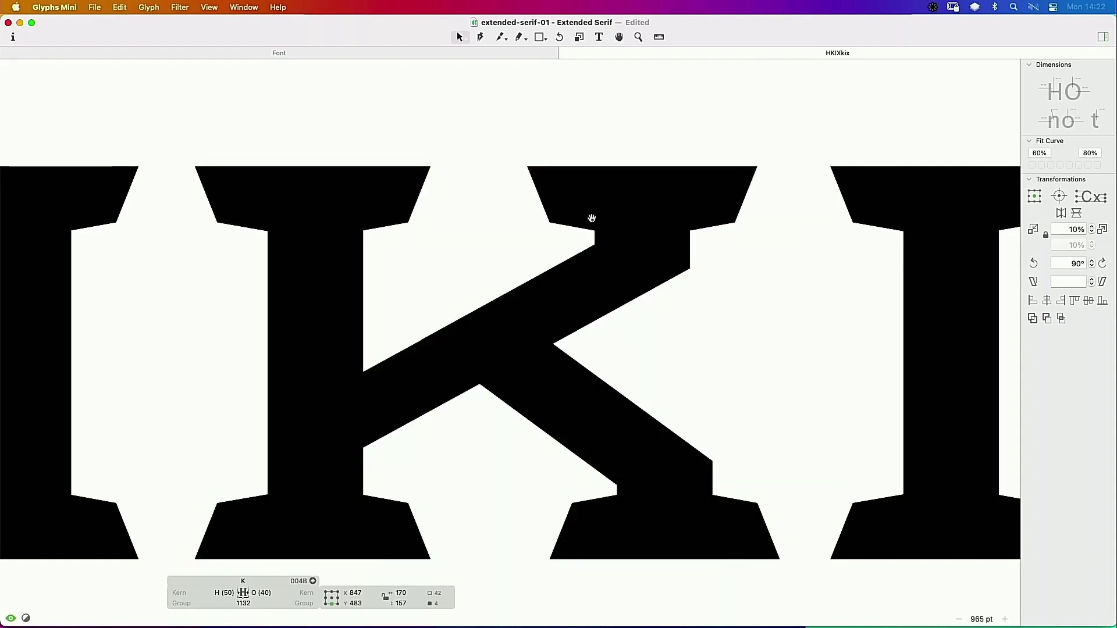
Step: Compare the adjusted uppercase K with the H, I and X and the lowercase k, i and x in the filled preview
click(733, 344)
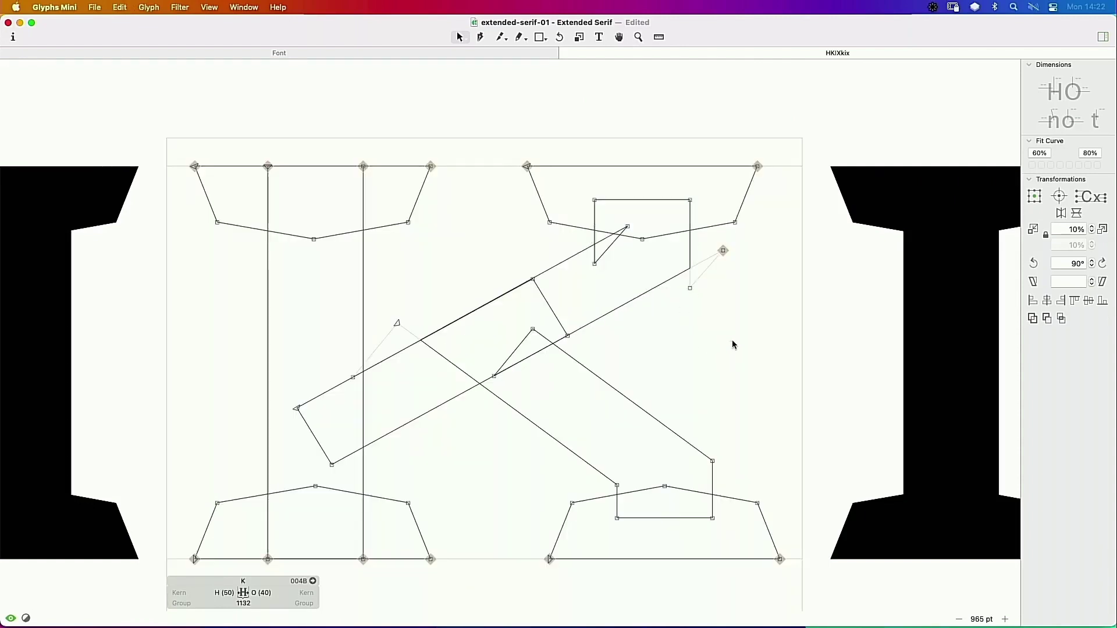
key(super+minus)
key(super+minus)
key(super+minus)
key(super+minus)
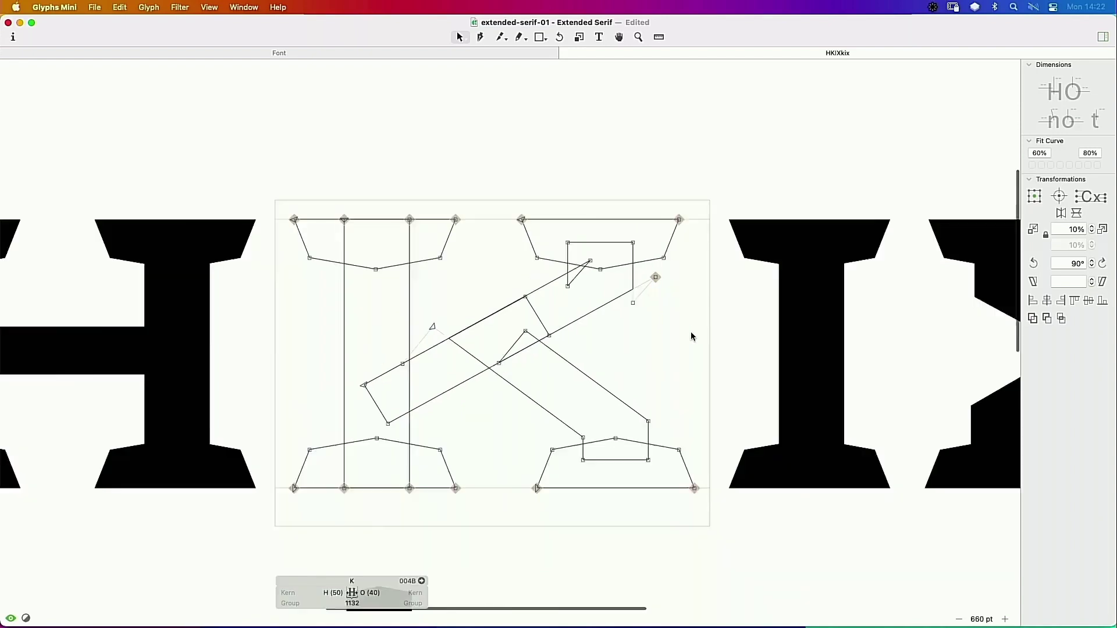
key(space)
drag(636, 351, 714, 256)
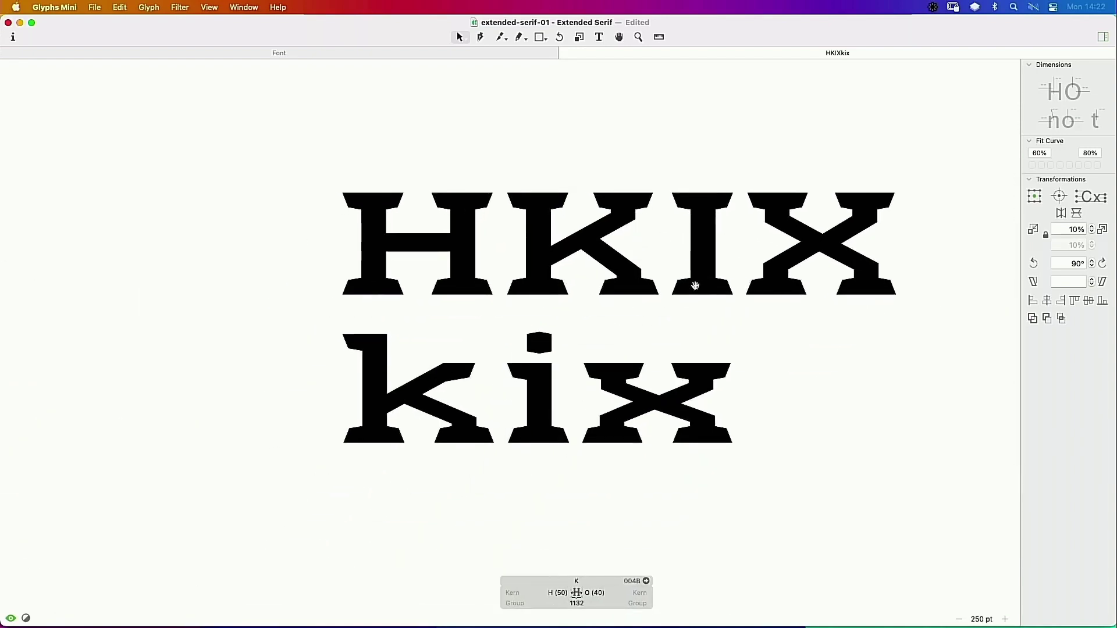
key(t)
click(744, 394)
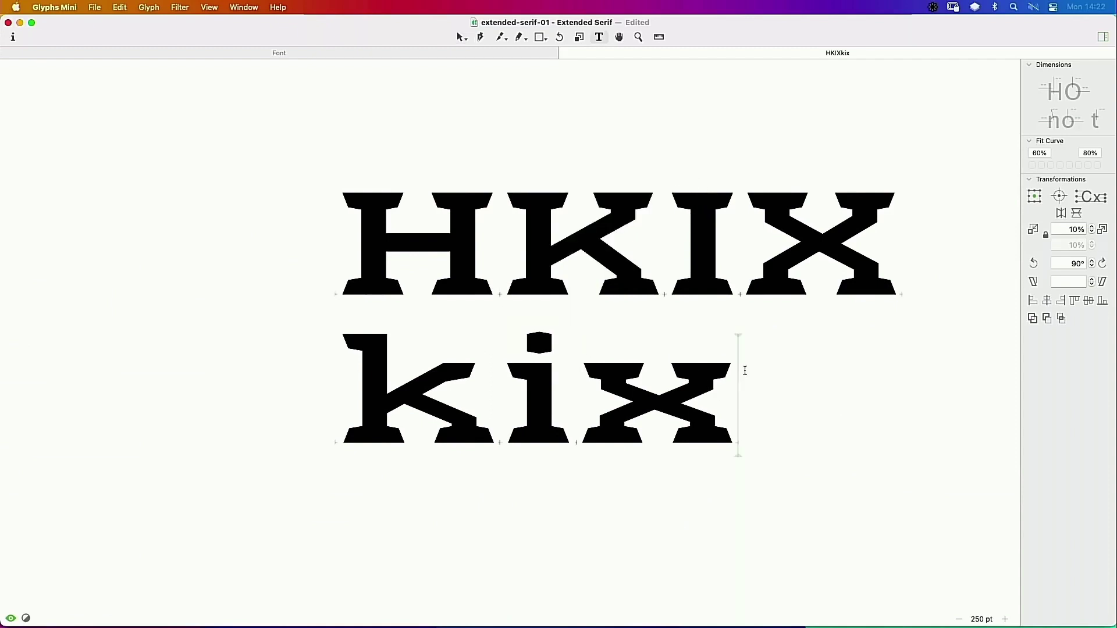
scroll(743, 372, down, 3)
Step: Close the edit tab with the HKIX and kix sample text and save the font file
key(Escape)
drag(629, 301, 696, 255)
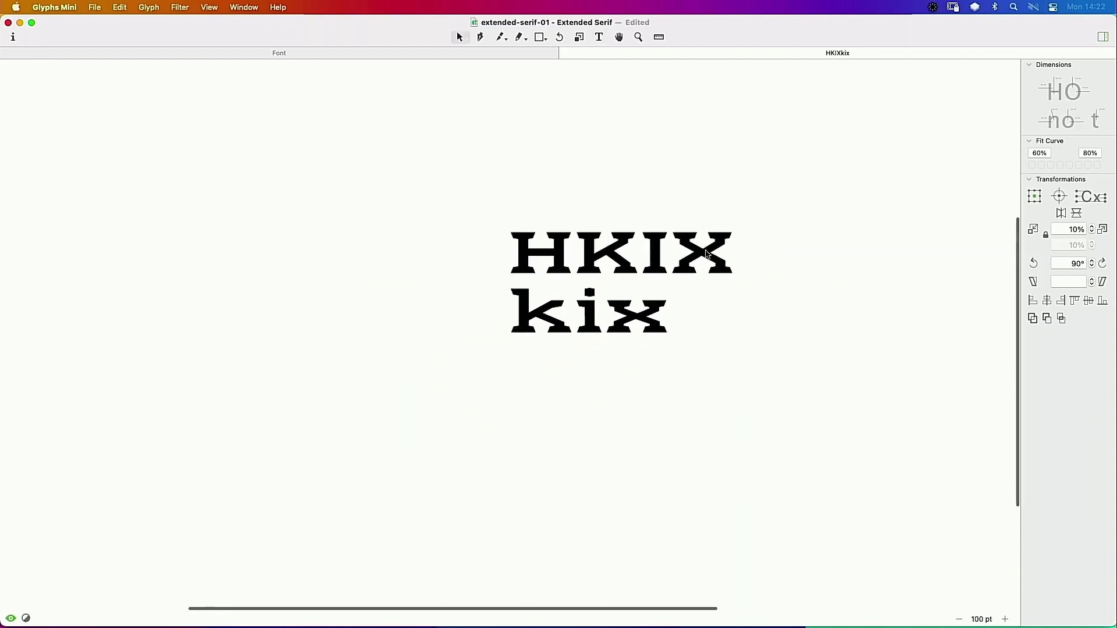
key(super+w)
key(super+s)
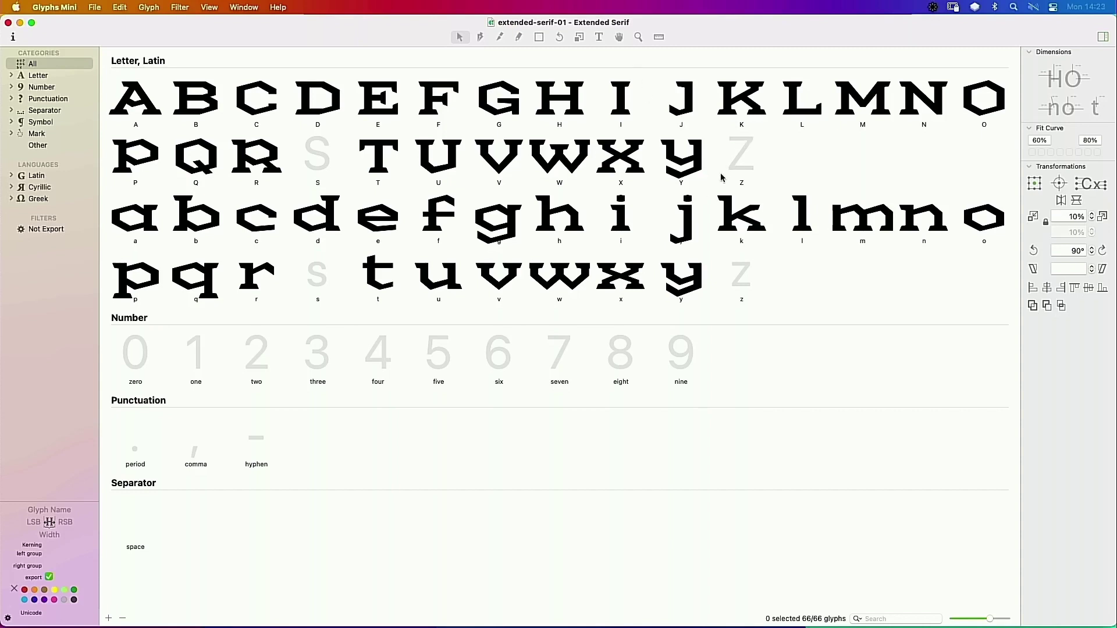
Step: Open the empty uppercase Z in an edit tab and insert an uppercase E in front of it
double_click(734, 162)
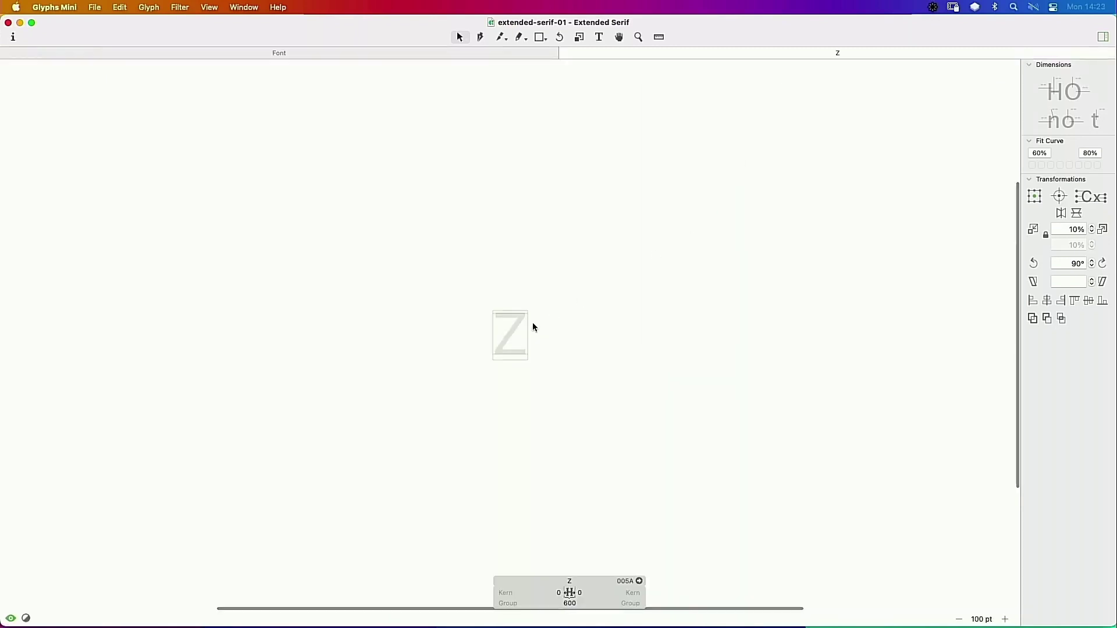
key(z)
drag(635, 237, 461, 382)
key(space)
drag(587, 350, 574, 307)
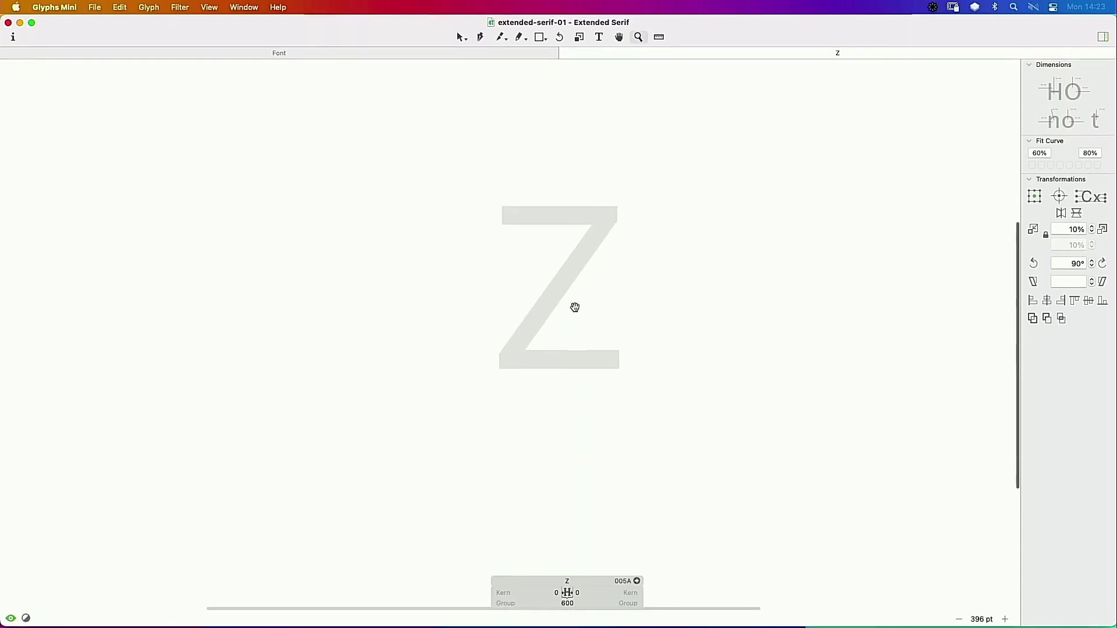
key(t)
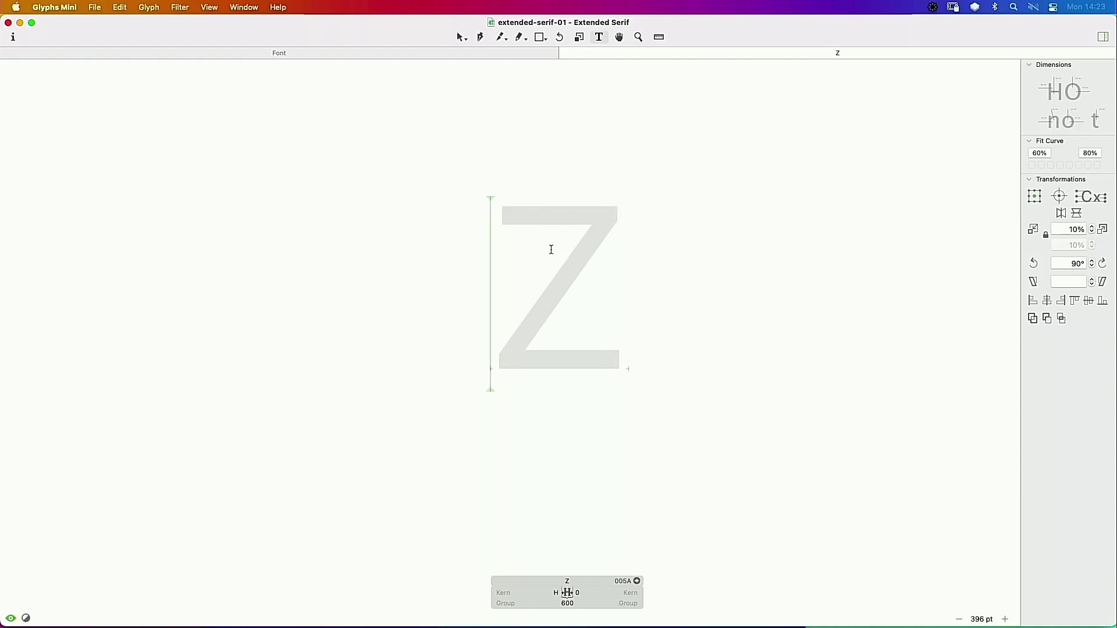
click(521, 56)
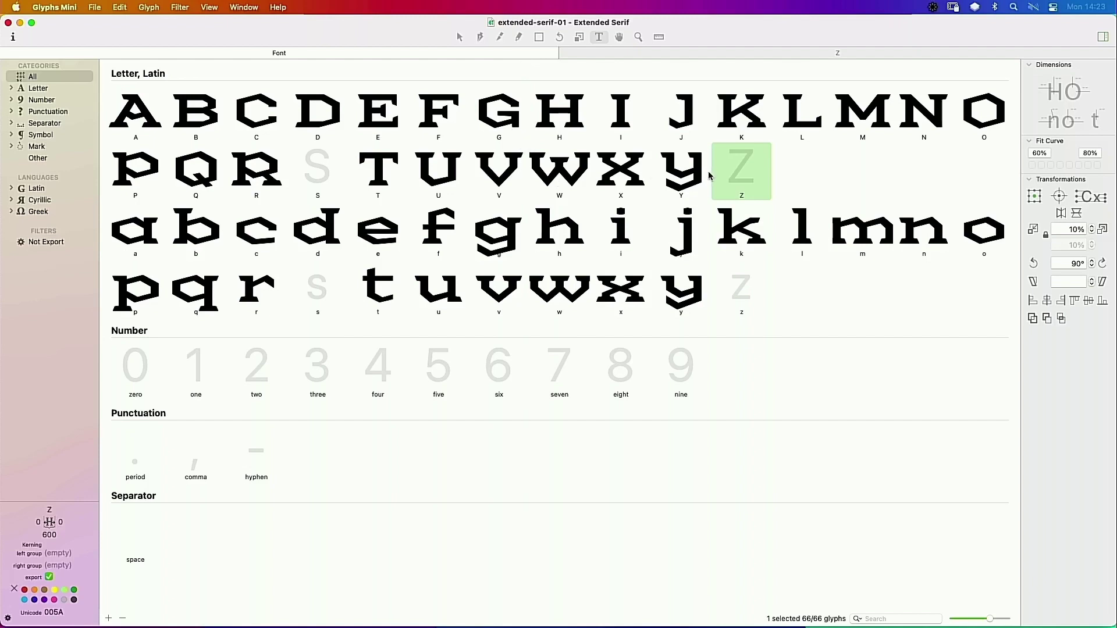
double_click(743, 177)
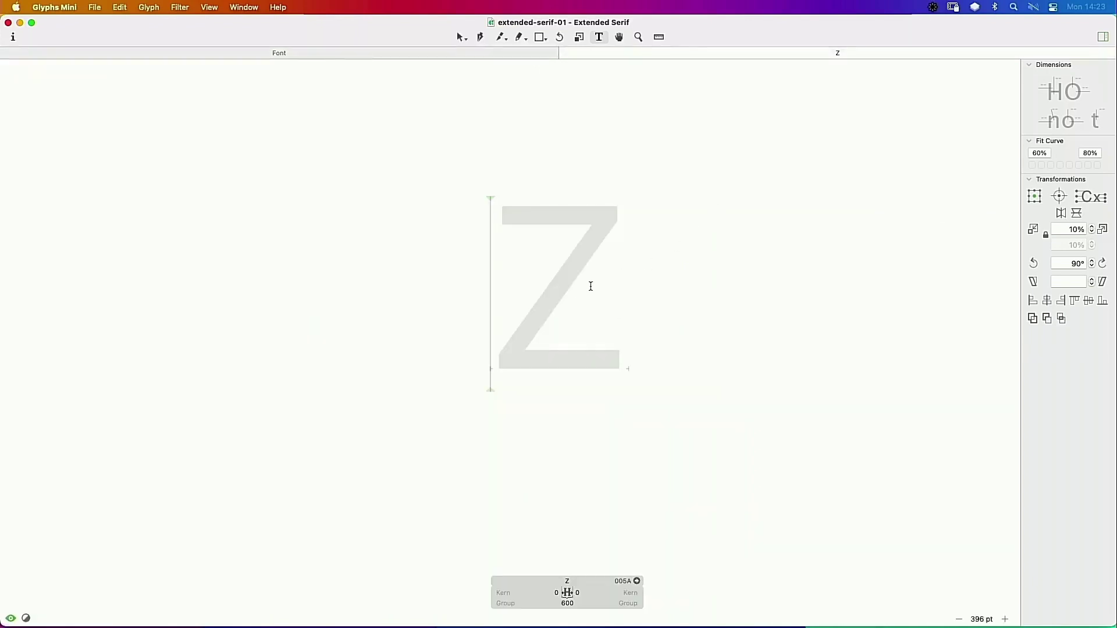
text(E)
key(Escape)
Step: Copy the uppercase E's upper and lower arms with their end serifs and paste them into the empty Z
double_click(630, 215)
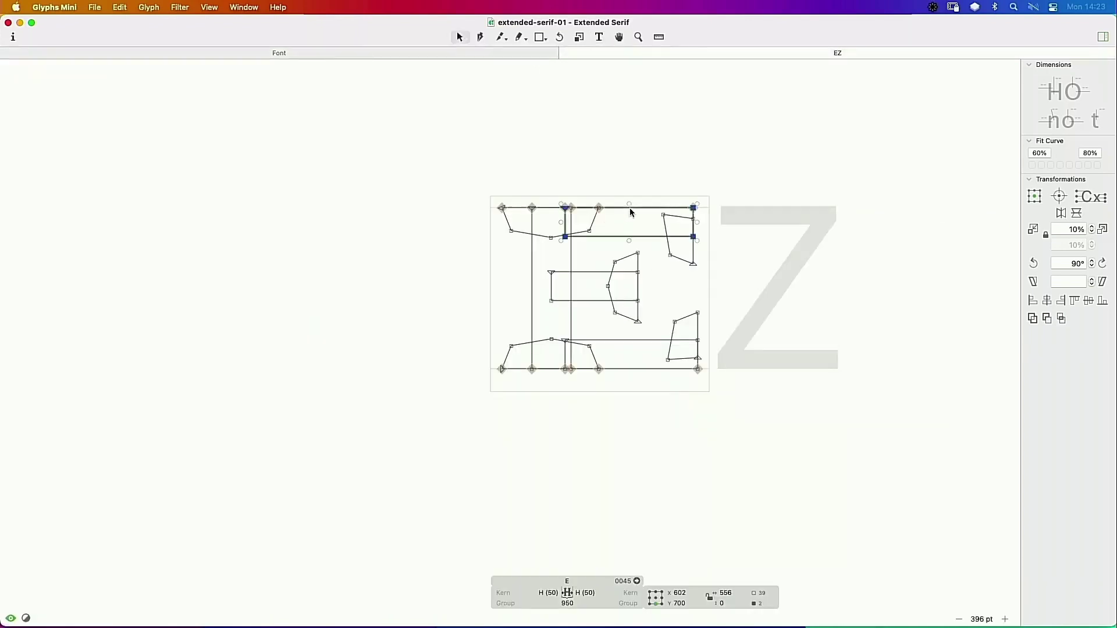
shift+double_click(673, 252)
shift+double_click(678, 330)
shift+double_click(660, 339)
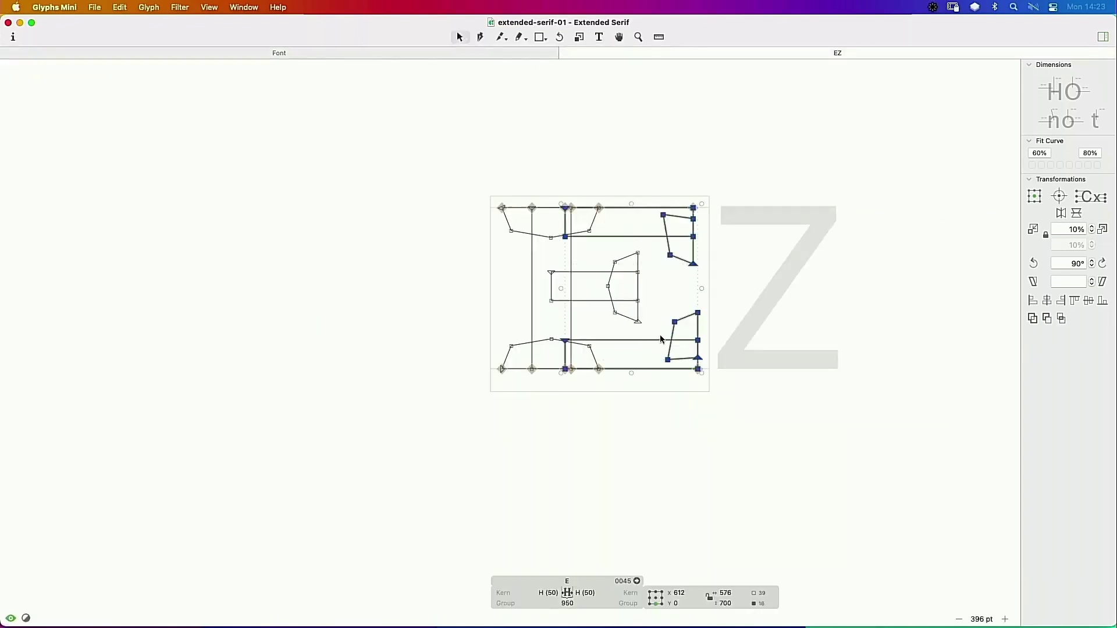
key(cmd+c)
double_click(799, 299)
key(cmd+v)
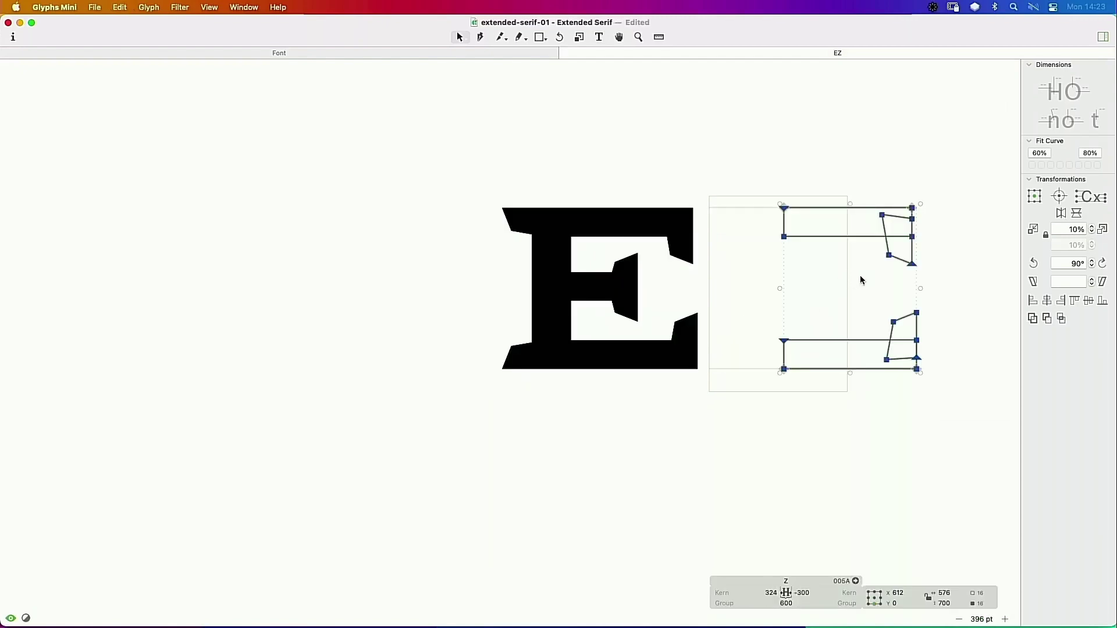
Step: Mirror the pasted upper arm and its serif horizontally in the Z so the serif hangs from the left end
drag(967, 170, 746, 276)
click(1062, 213)
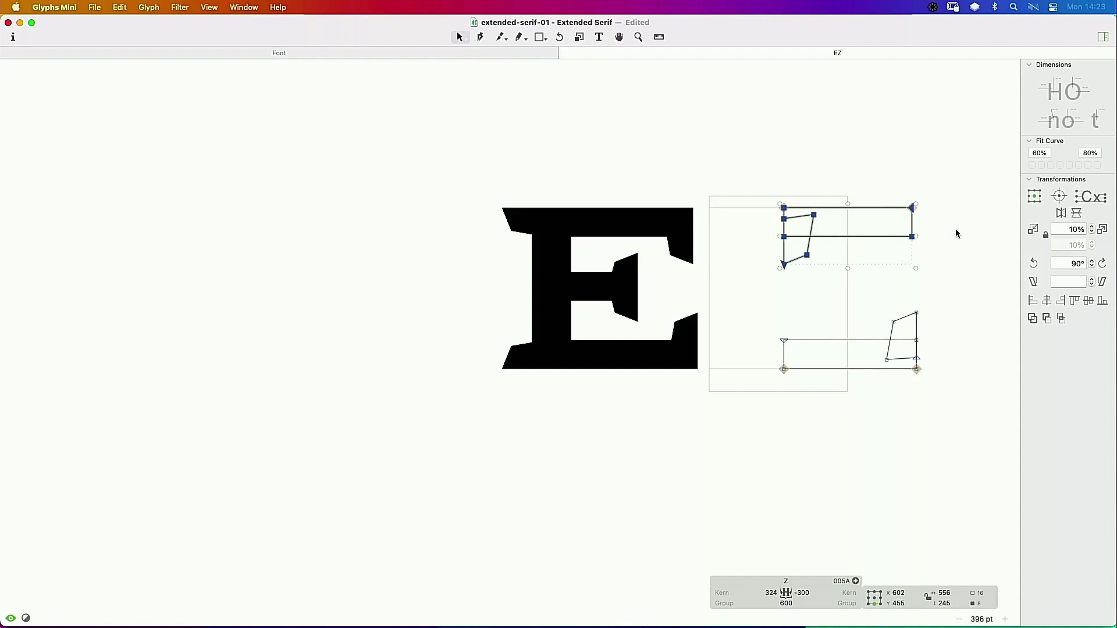
key(space)
drag(950, 242, 836, 215)
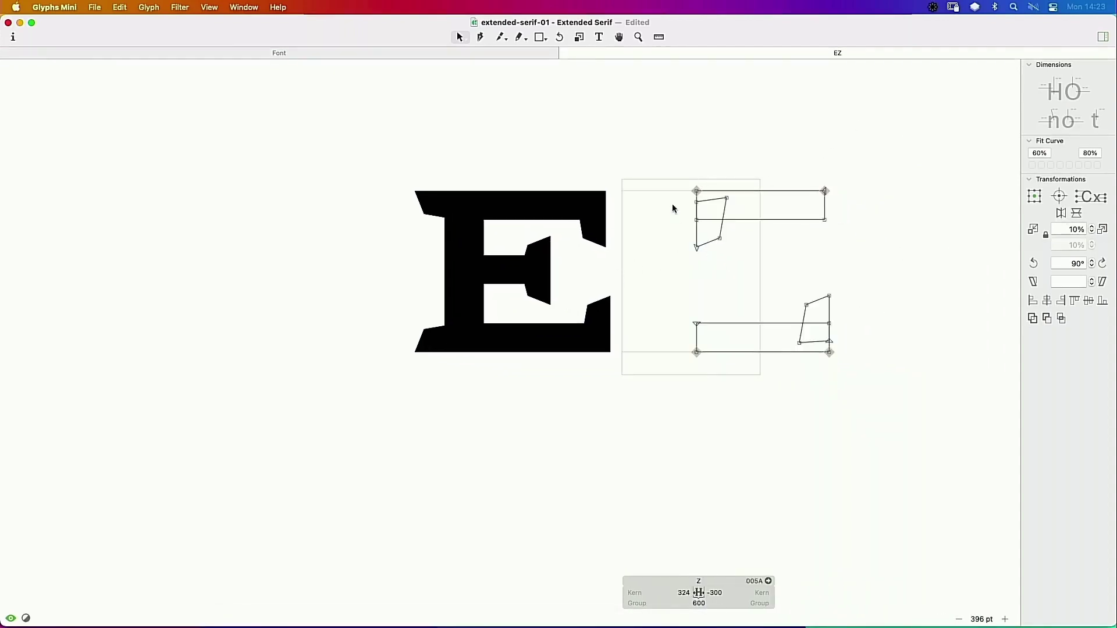
key(super+shift+c)
text(h)
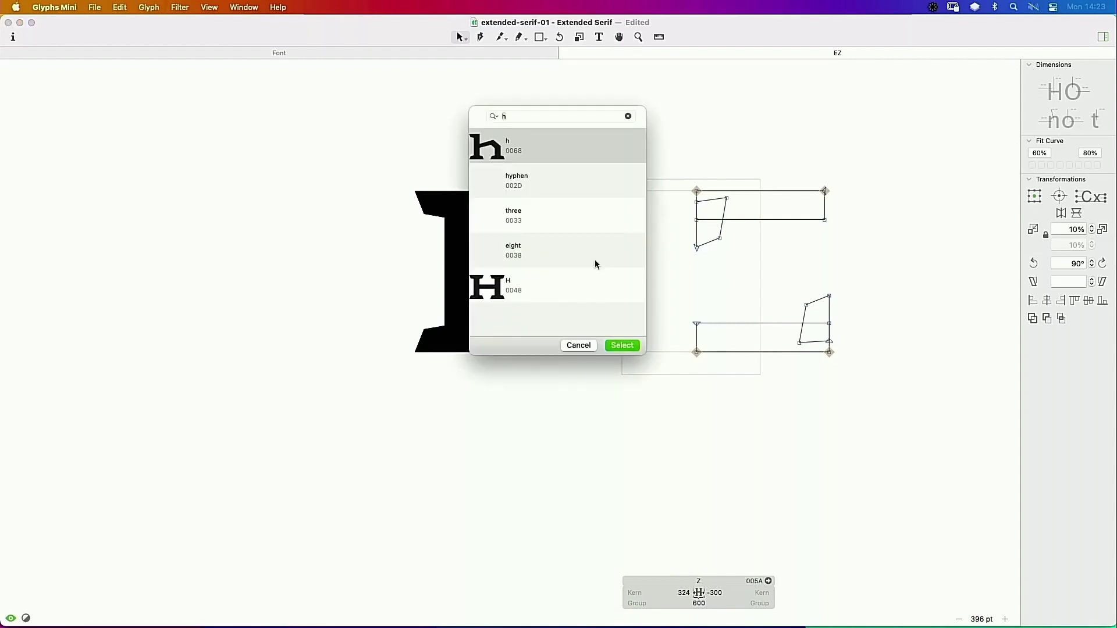
double_click(499, 285)
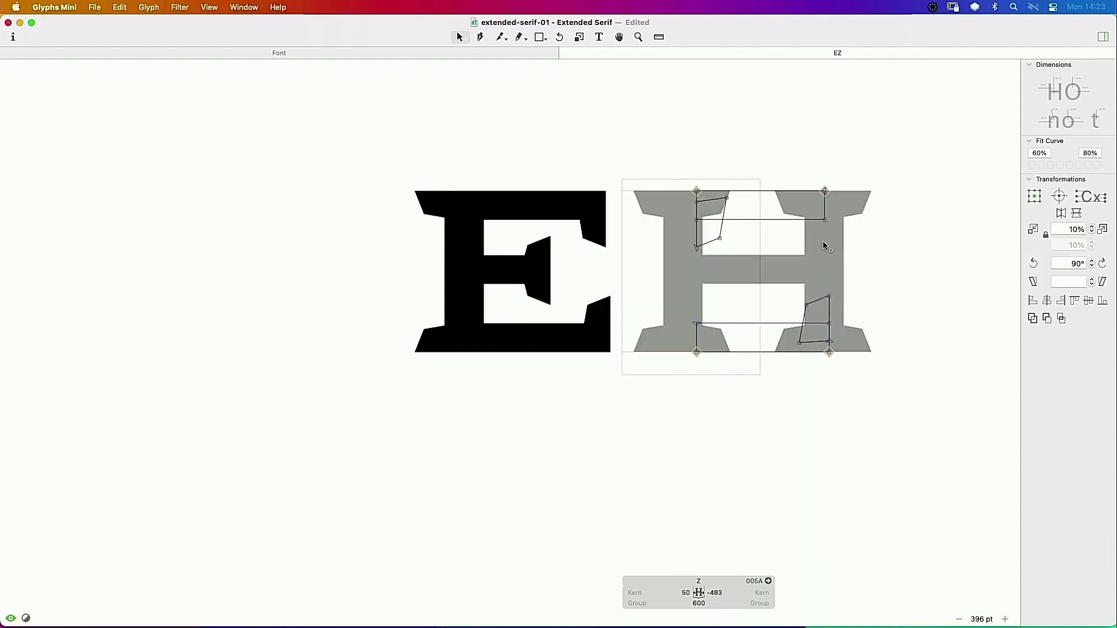
drag(676, 172, 836, 250)
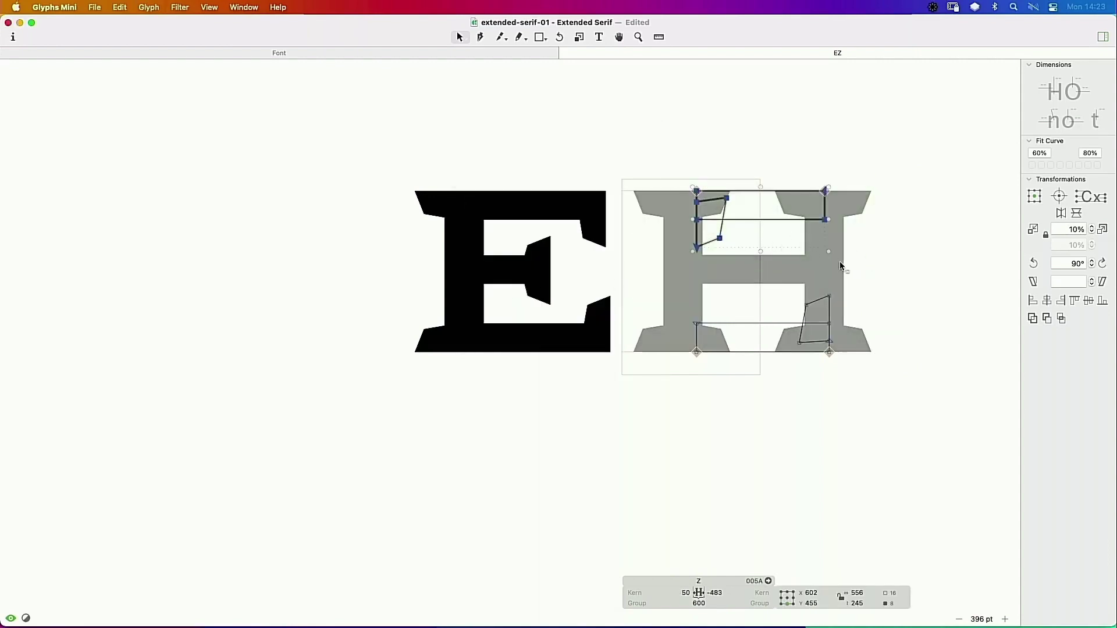
click(839, 265)
key(Delete)
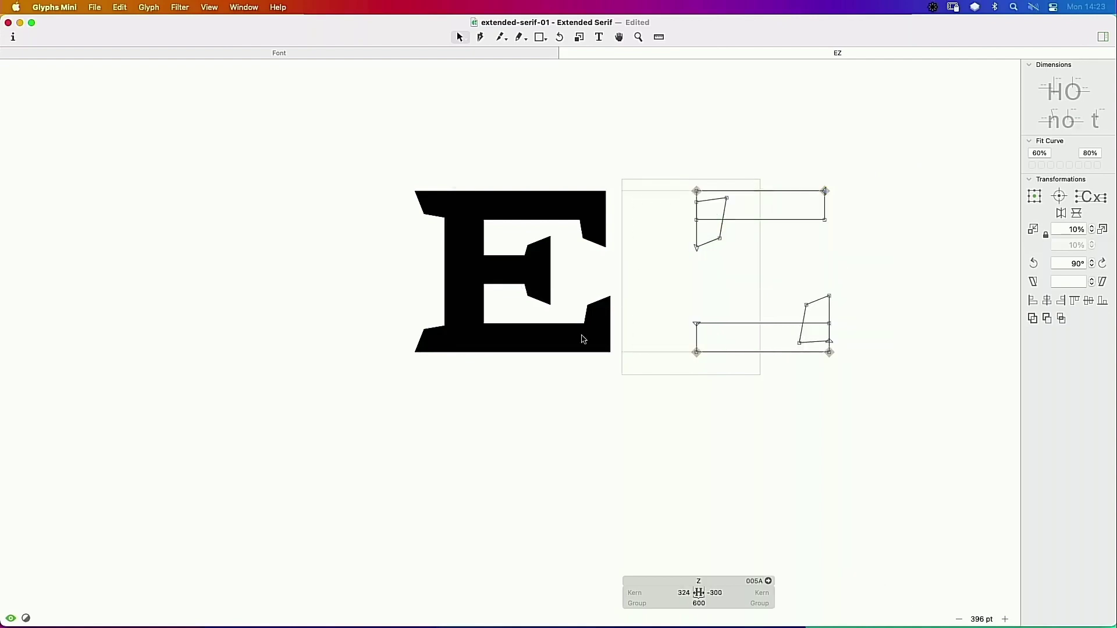
Step: Add the uppercase E as a component in the Z at X 0, Y 0, undoing any displacement of it
key(super+shift+c)
text(E)
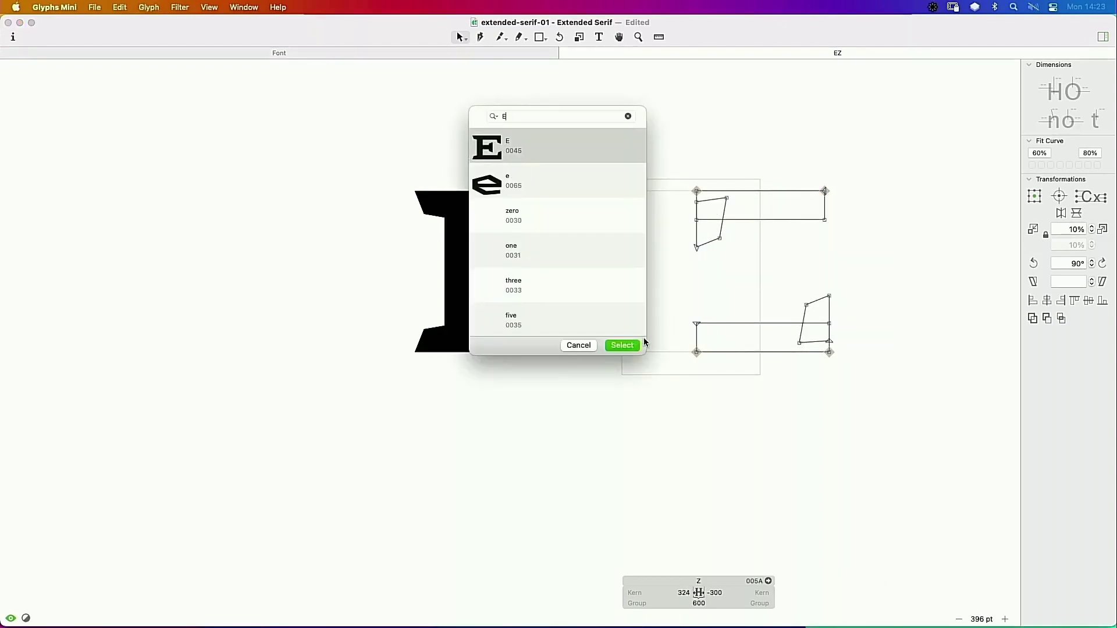
click(637, 346)
drag(688, 319, 706, 356)
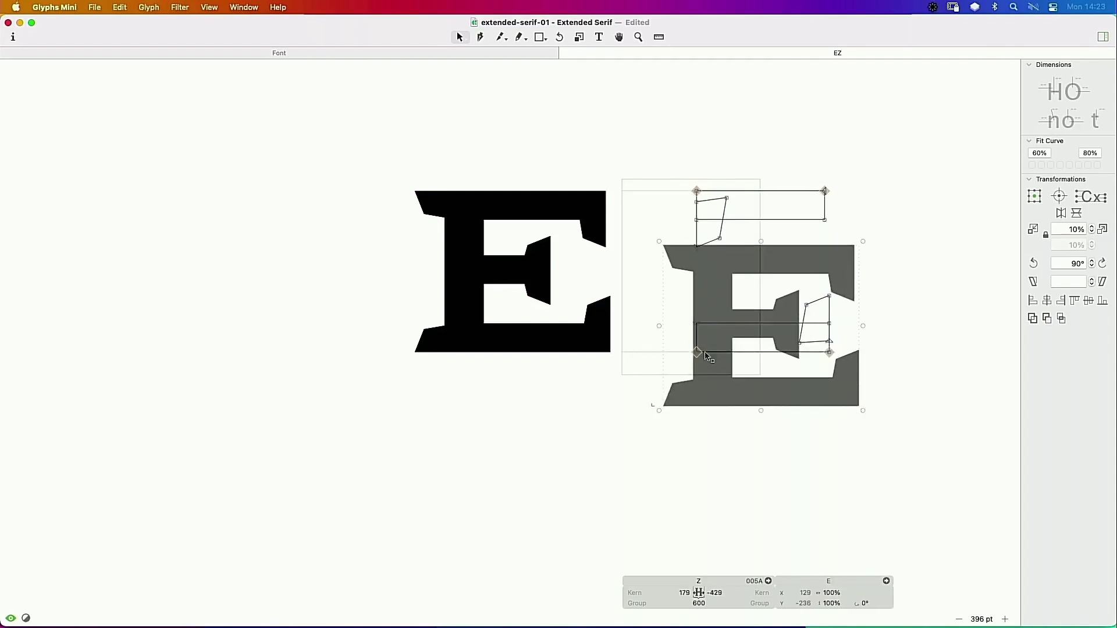
key(super+z)
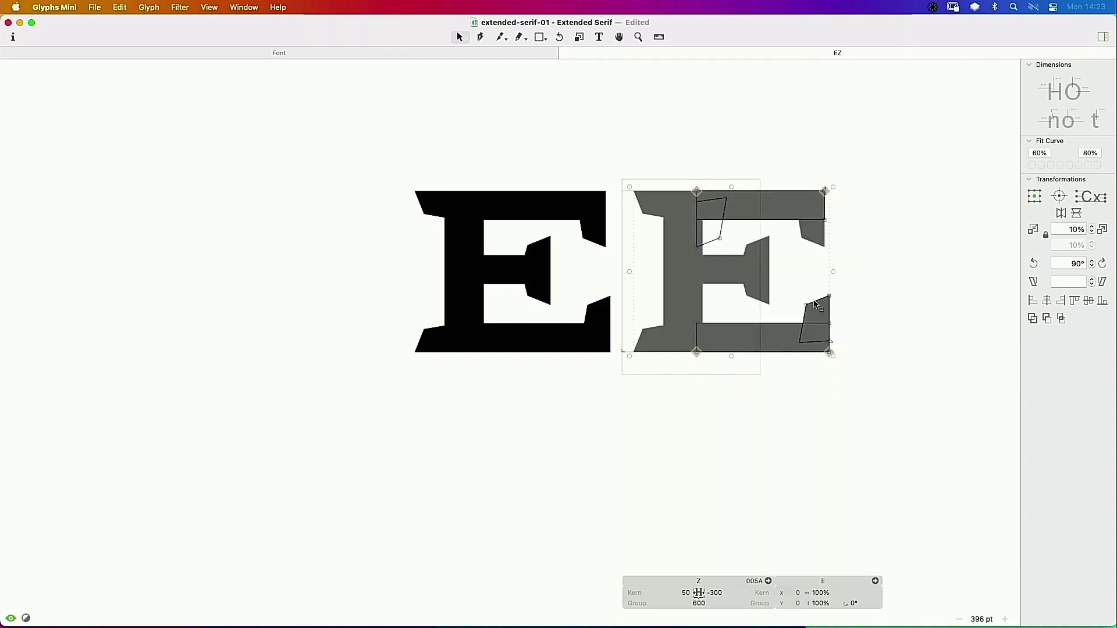
click(696, 351)
click(688, 352)
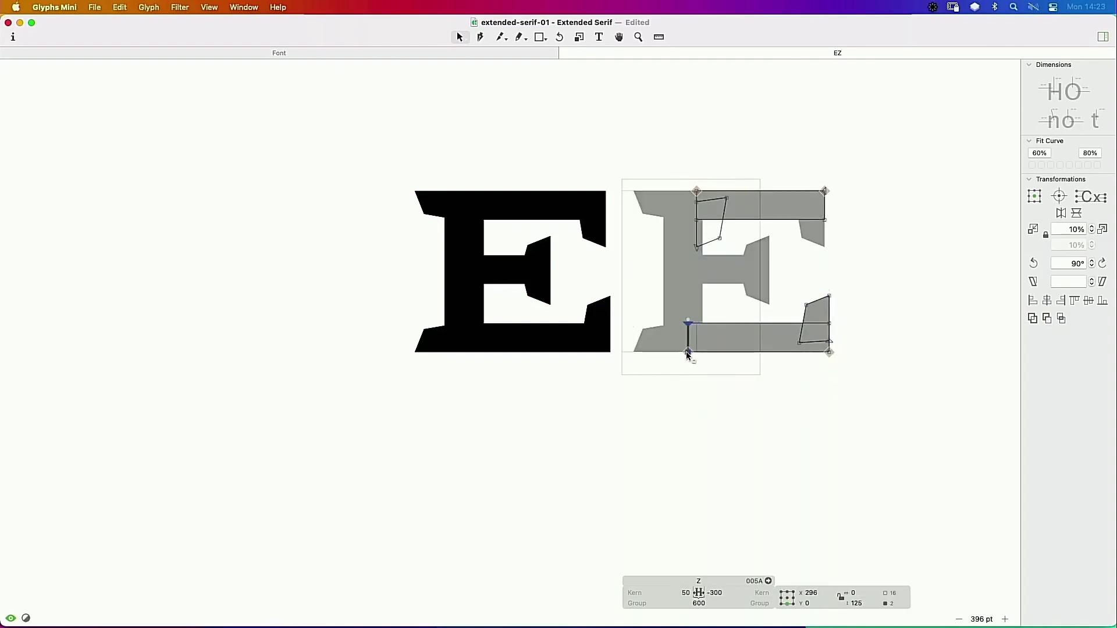
key(super+z)
click(723, 206)
double_click(746, 209)
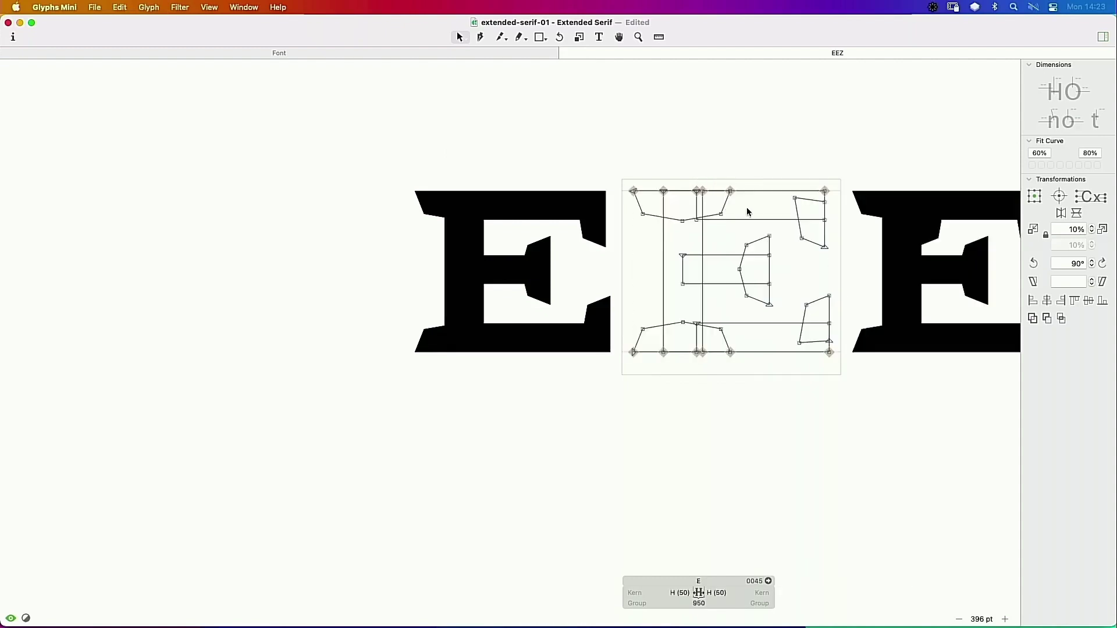
key(t)
click(855, 232)
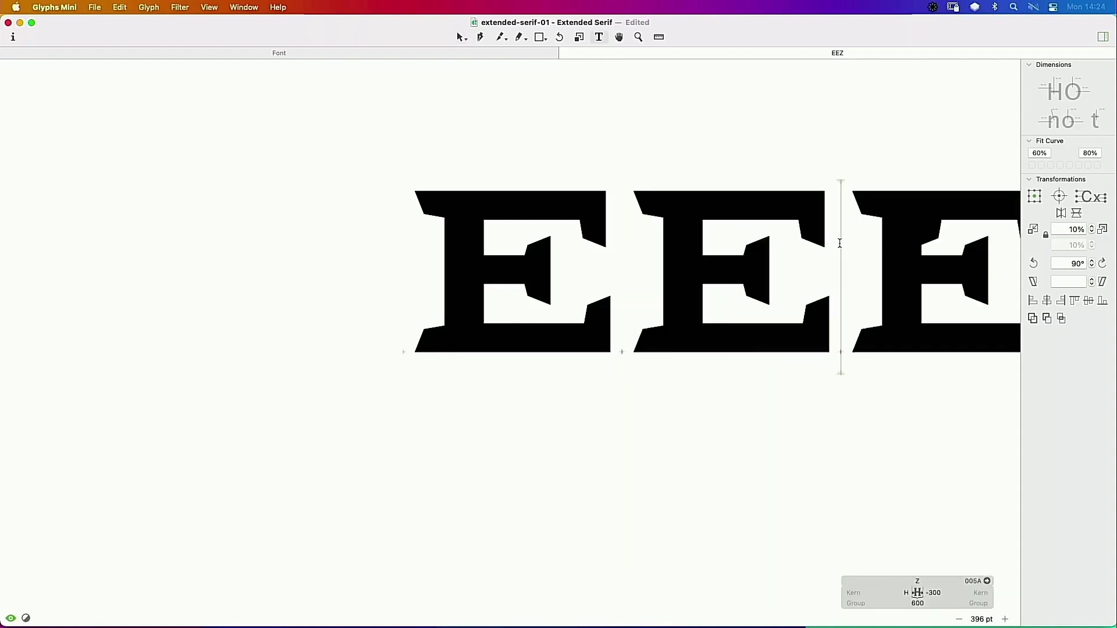
key(BackSpace)
key(Escape)
key(super+space)
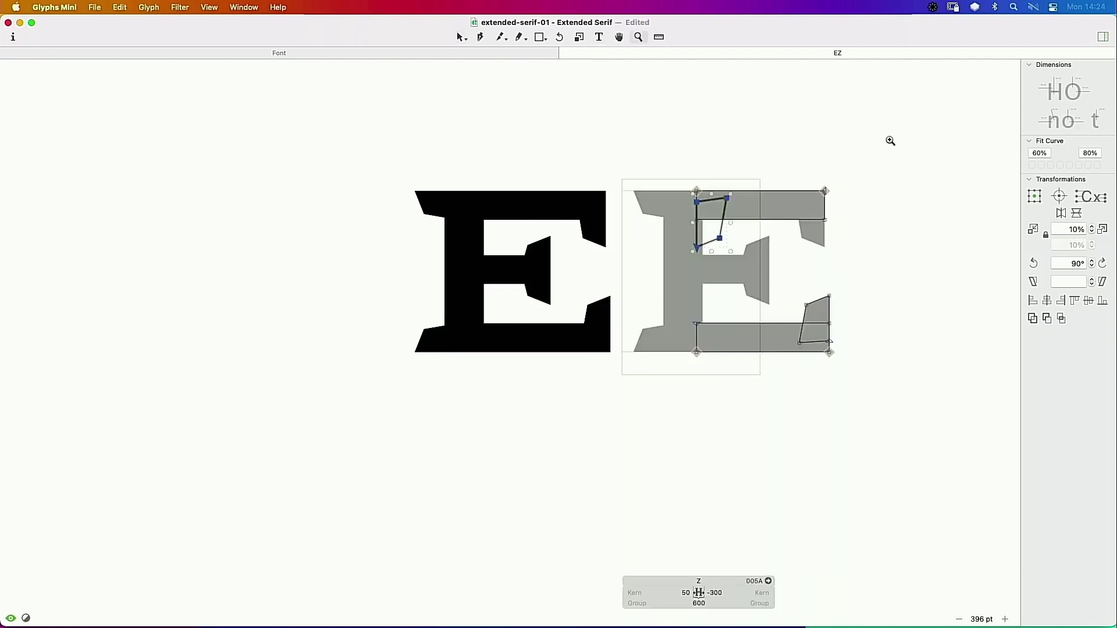
drag(891, 139, 559, 434)
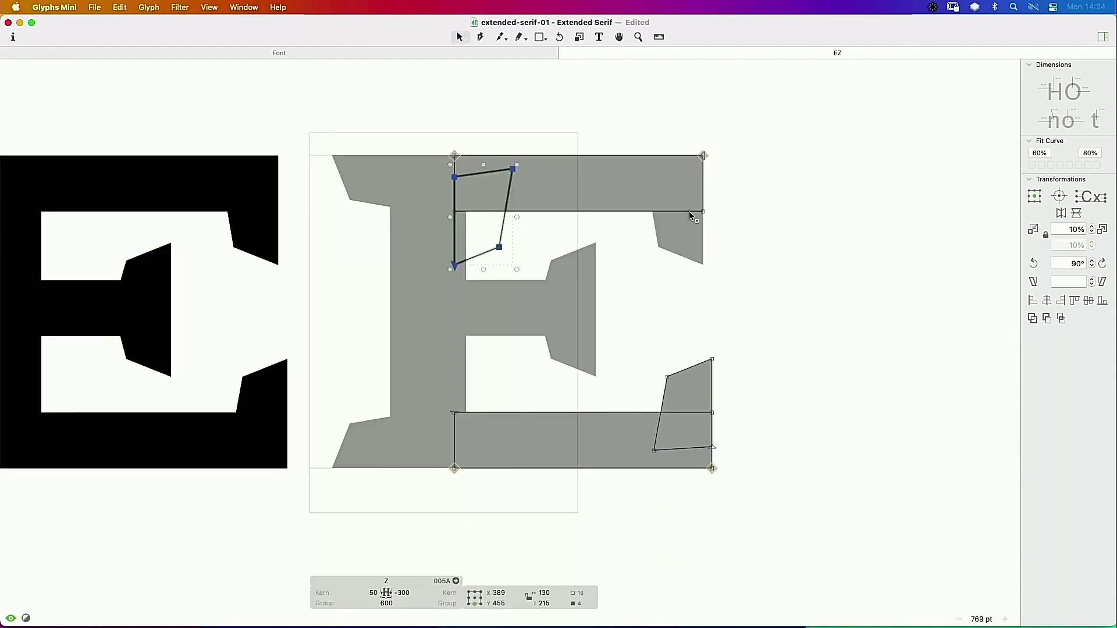
key(super+z)
key(t)
click(711, 249)
key(BackSpace)
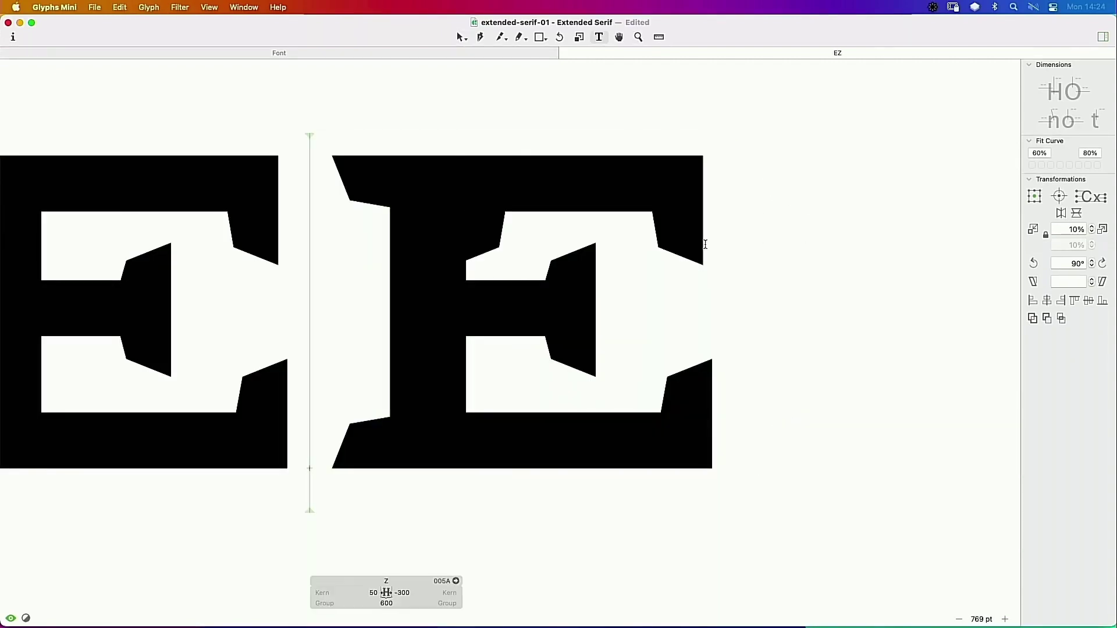
Step: Shift the Z's upper arm with its serif and the lower arm's two left nodes 140 units left, lining up with the E's stem
key(Escape)
click(595, 241)
drag(788, 106, 384, 293)
drag(413, 511, 509, 353)
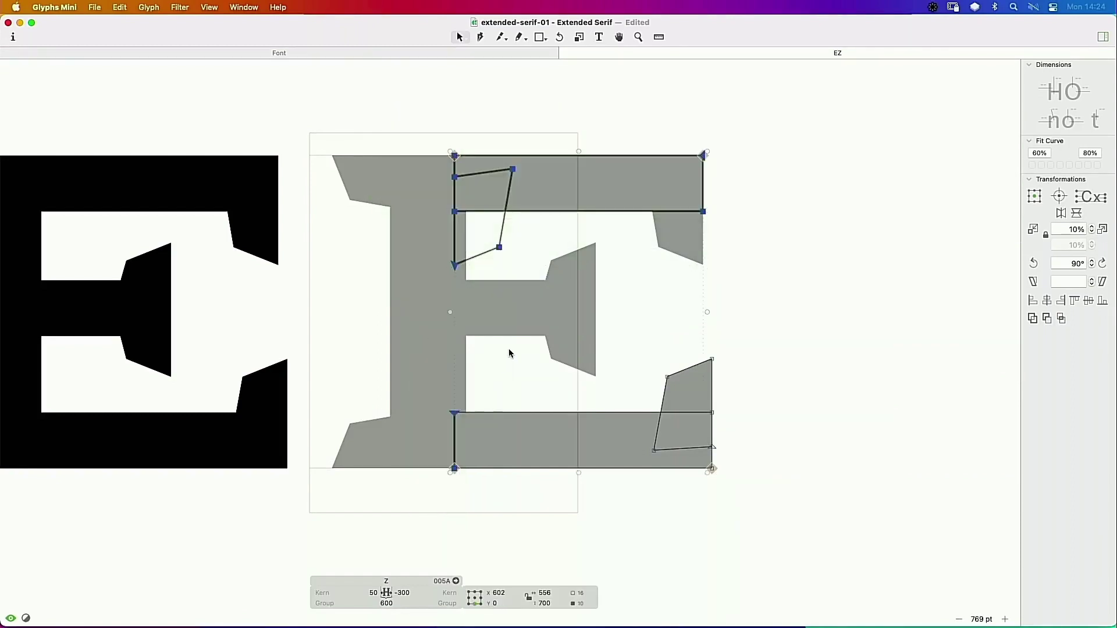
key(shift+Left)
key(shift+Left)
key(shift+Left)
key(shift+Left)
key(shift+Left)
key(shift+Left)
key(shift+Left)
key(shift+Left)
key(shift+Left)
key(shift+Left)
key(shift+Left)
key(shift+Left)
key(shift+Left)
key(shift+Left)
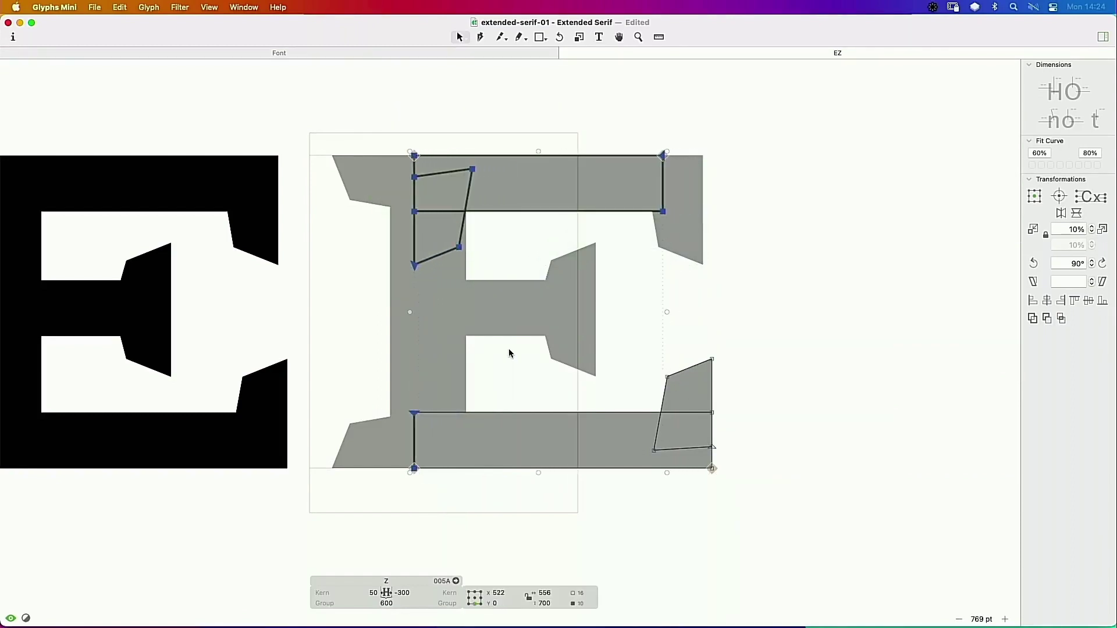
key(z)
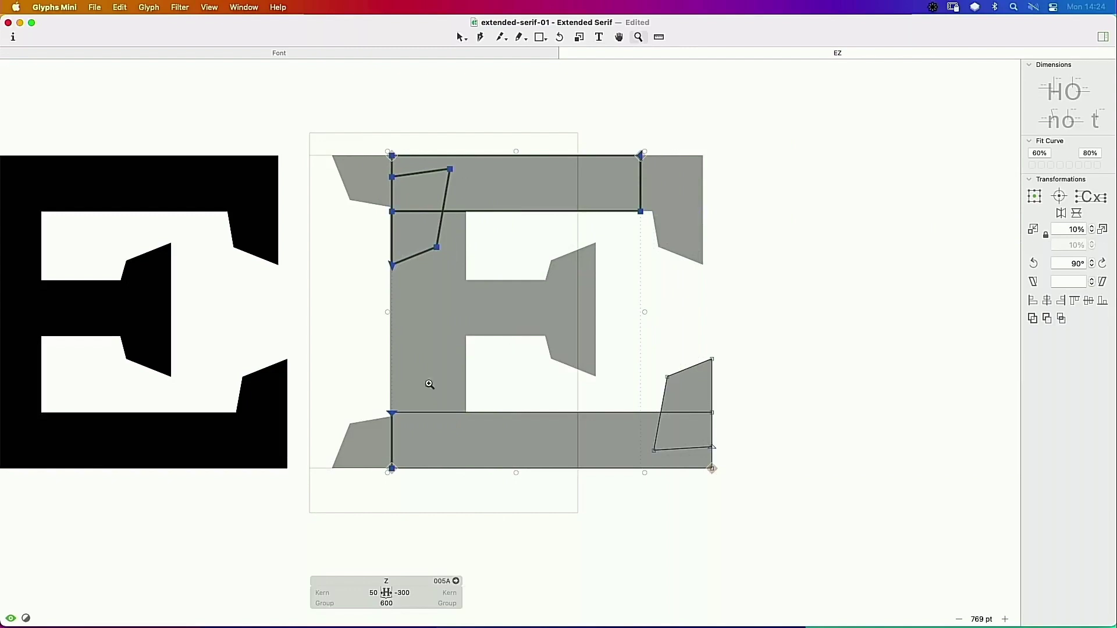
Step: Nudge the Z's upper arm with its serif and the lower arm's left nodes 4 units left to align with the E's stem
drag(439, 376, 349, 490)
key(Left)
key(Left)
key(Left)
key(Left)
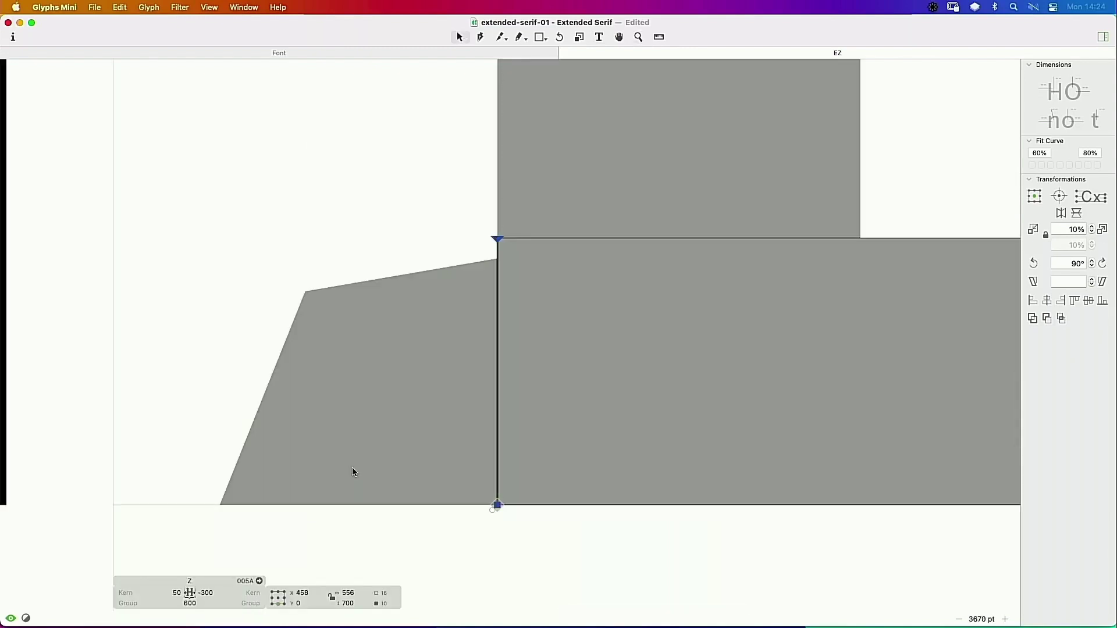
Step: Extend the right end of the Z's upper arm to X 880, matching the reference E's upper arm
key(super+0)
key(space)
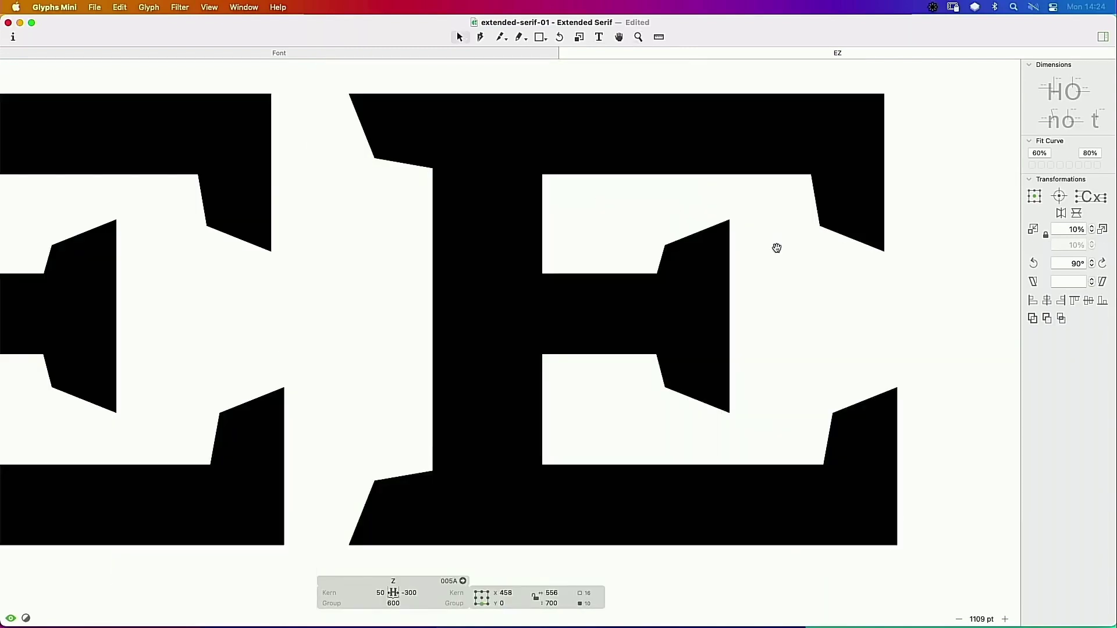
drag(776, 247, 667, 233)
key(space)
drag(695, 88, 652, 119)
drag(641, 197, 733, 197)
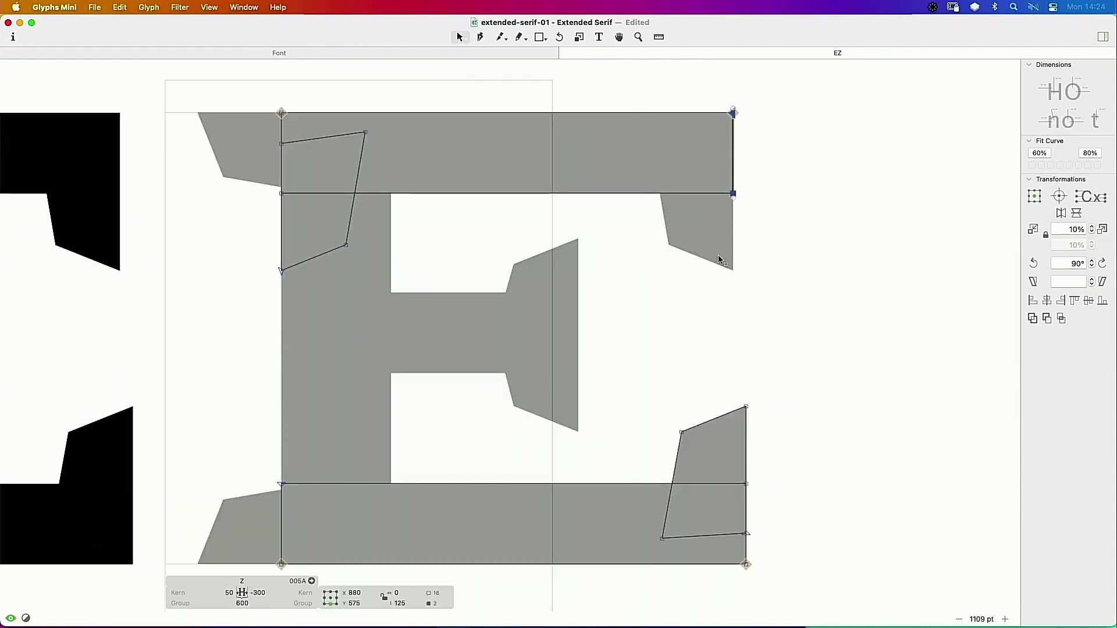
Step: Move the left end of the Z's upper arm together with its serif 10 units right
key(space)
drag(256, 92, 427, 310)
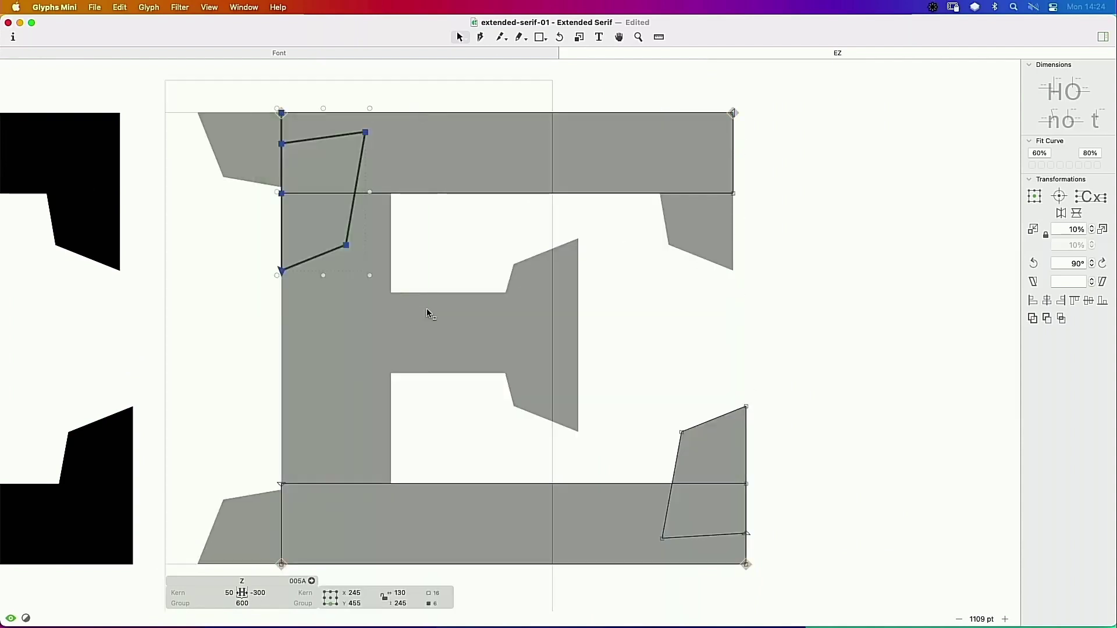
key(shift+Right)
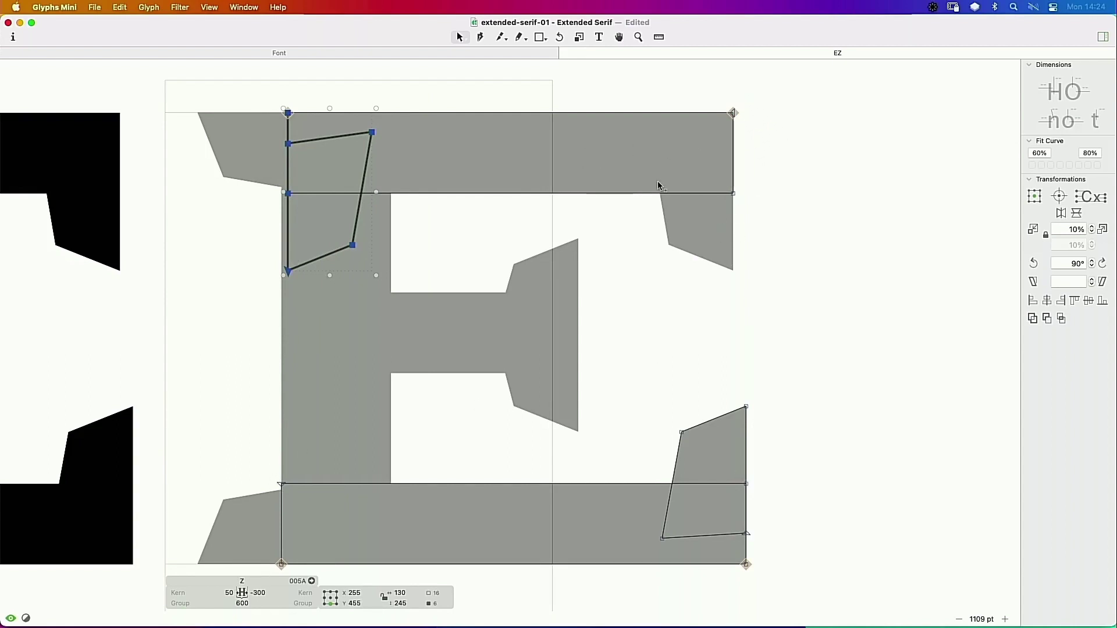
Step: Delete the reference E component from the Z
scroll(658, 185, up, 3)
scroll(658, 185, down, 5)
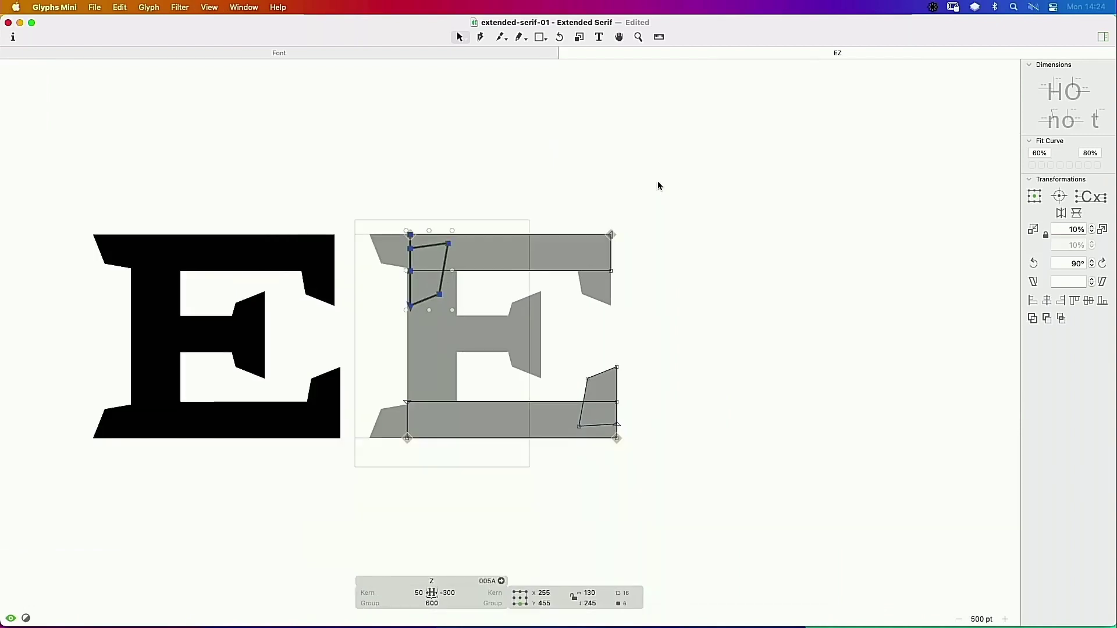
key(space)
drag(658, 182, 734, 161)
click(606, 307)
key(Delete)
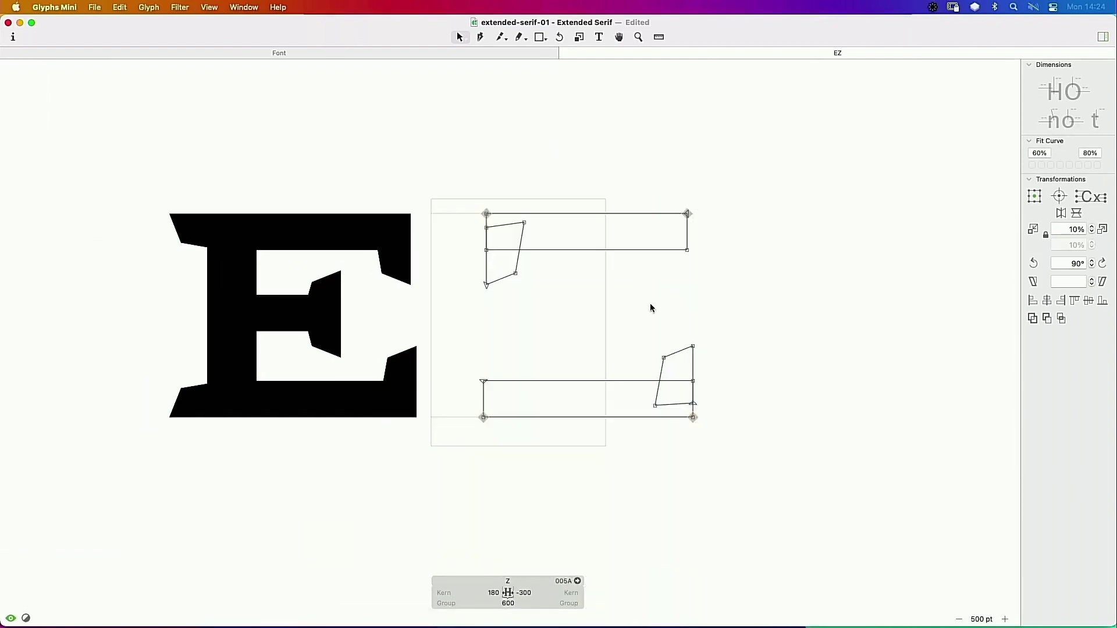
key(space)
key(p)
click(517, 397)
key(Escape)
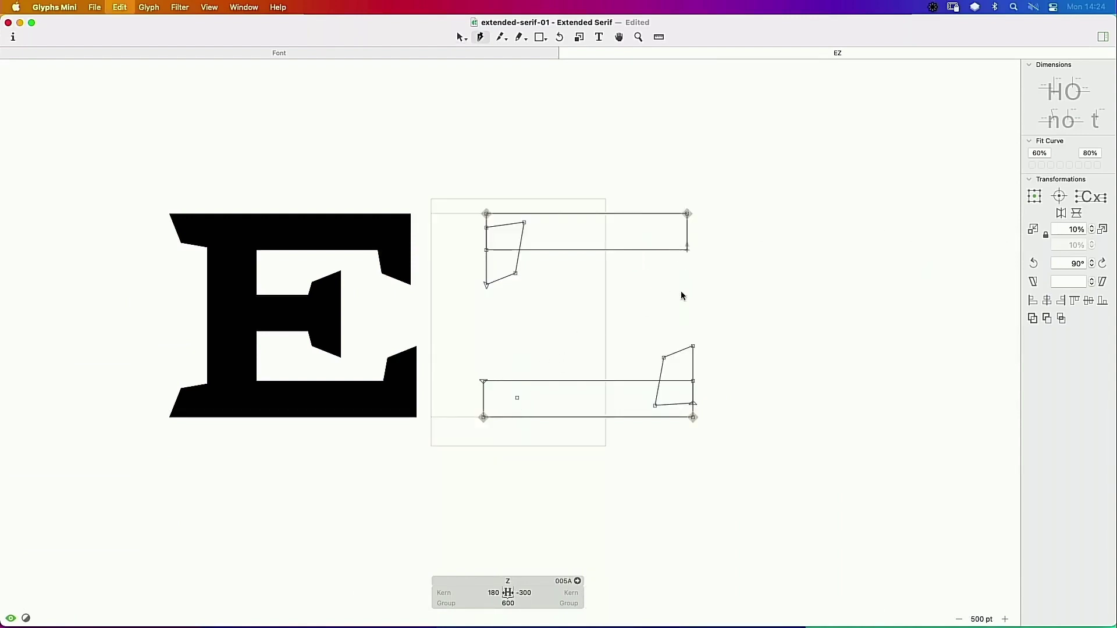
click(683, 263)
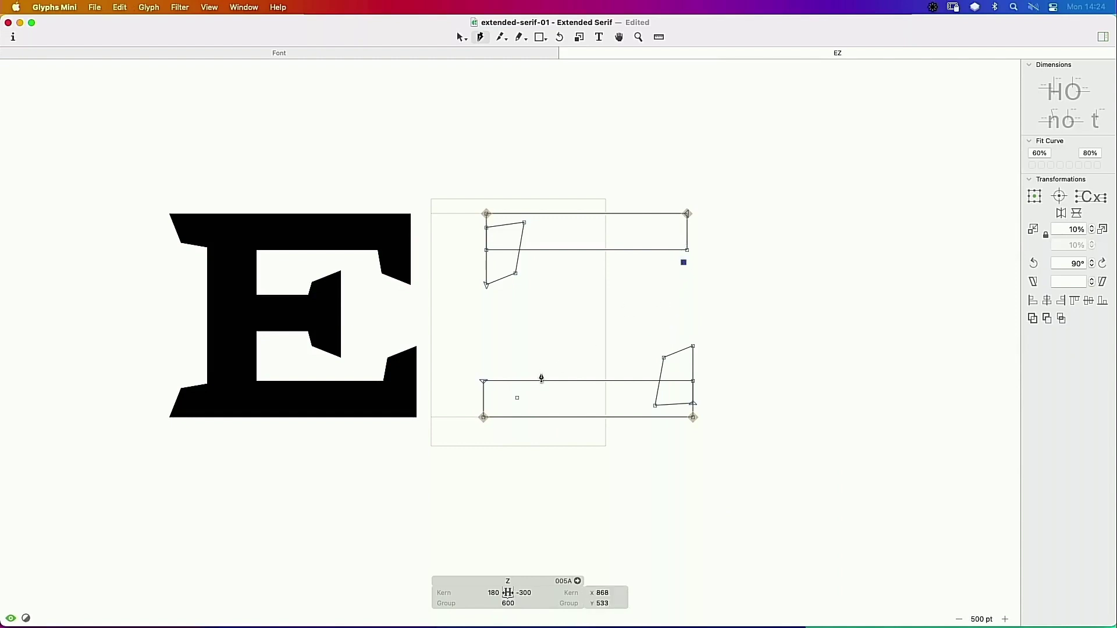
key(BackSpace)
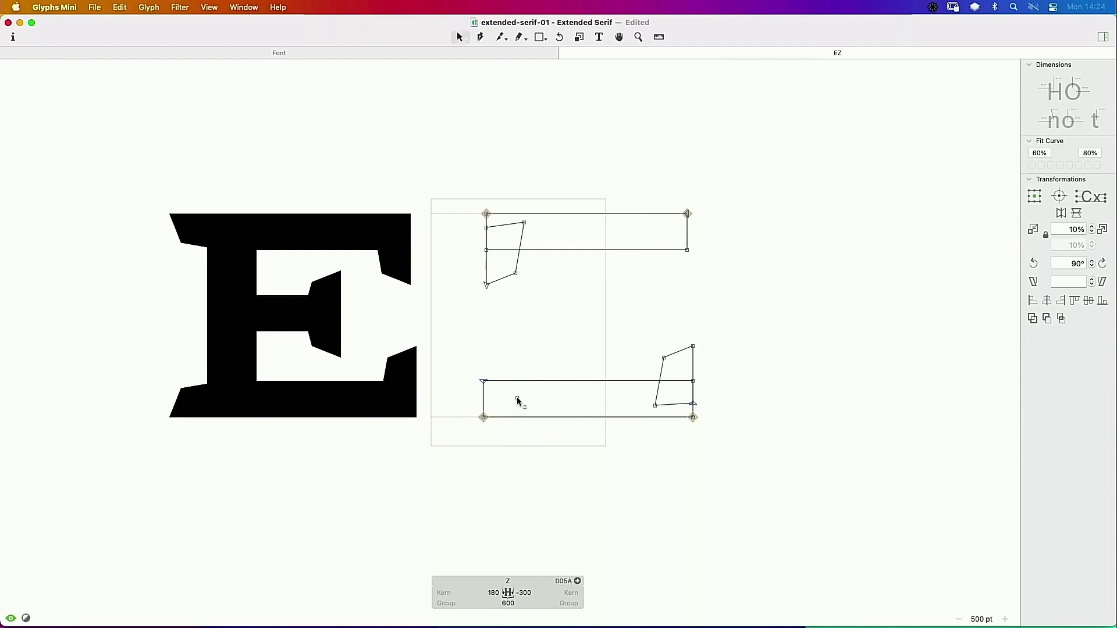
super+click(517, 398)
key(BackSpace)
key(super+z)
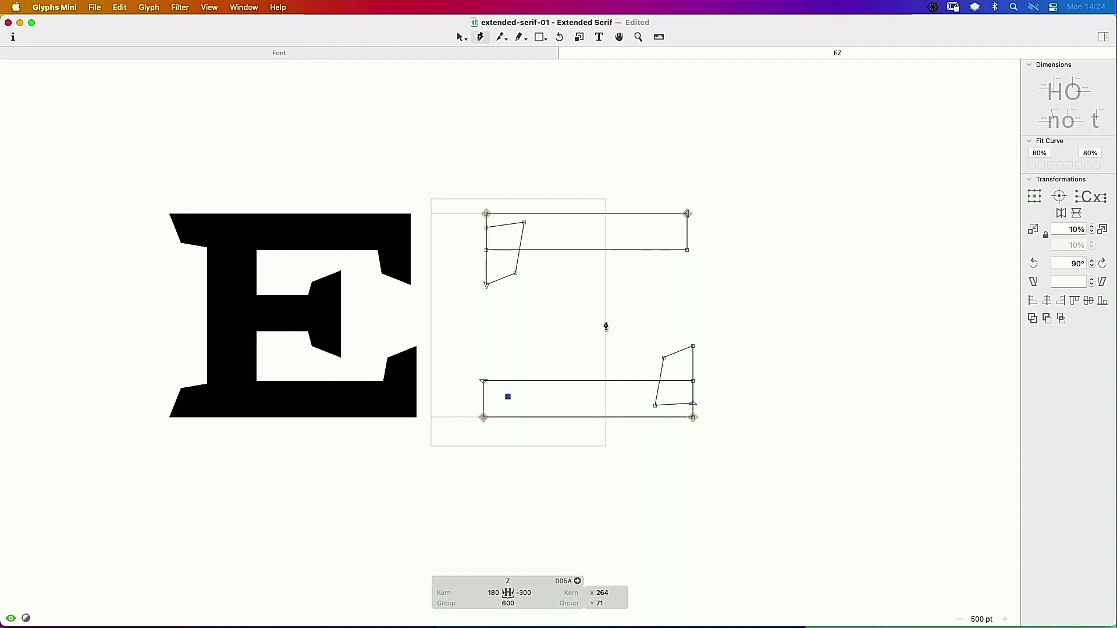
Step: Draw a closed four-node diagonal stroke between the lower arm's left end and the upper arm's right end with the Pen tool
click(686, 261)
click(656, 233)
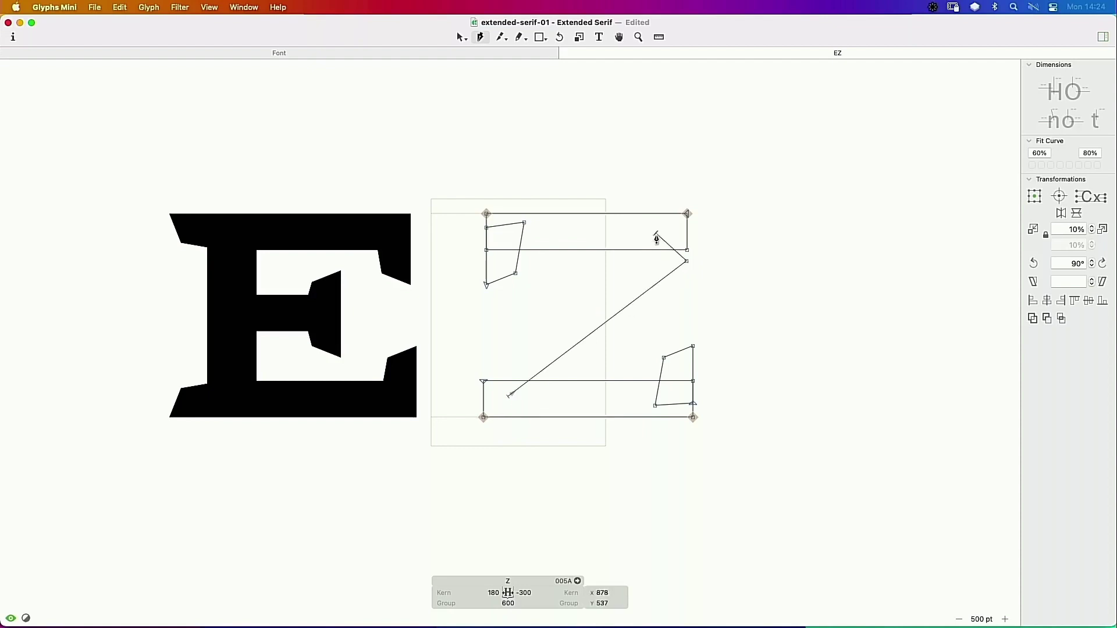
click(482, 365)
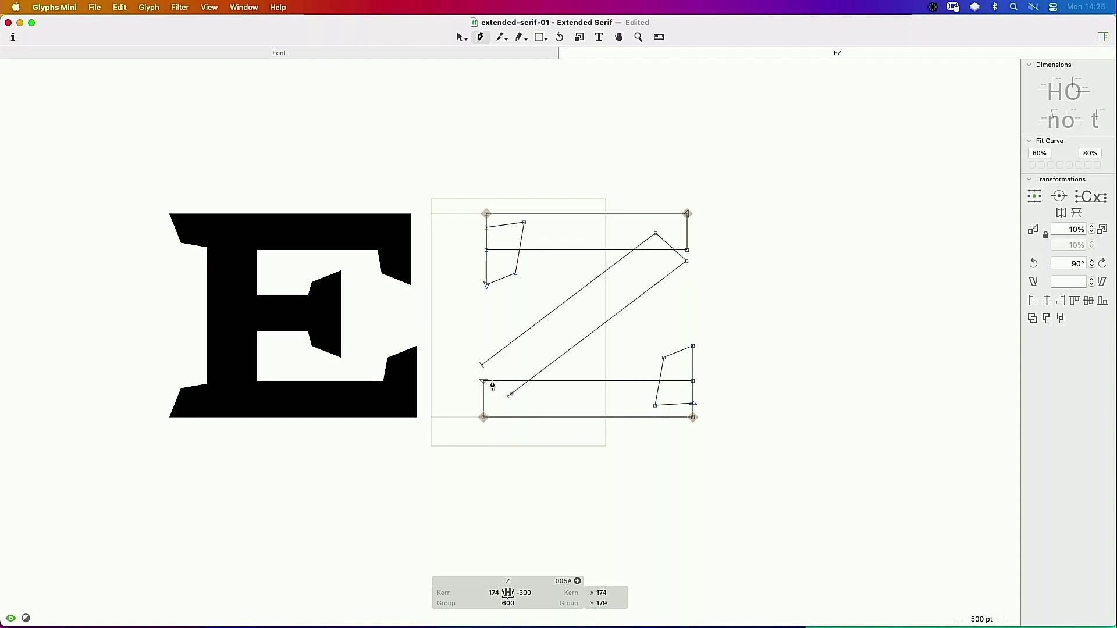
click(508, 397)
Step: Snap the diagonal's outer corners to the lower arm's upper left node and the upper arm's lower right node at X 880, Y 575
key(v)
drag(482, 368, 484, 384)
drag(686, 263, 687, 252)
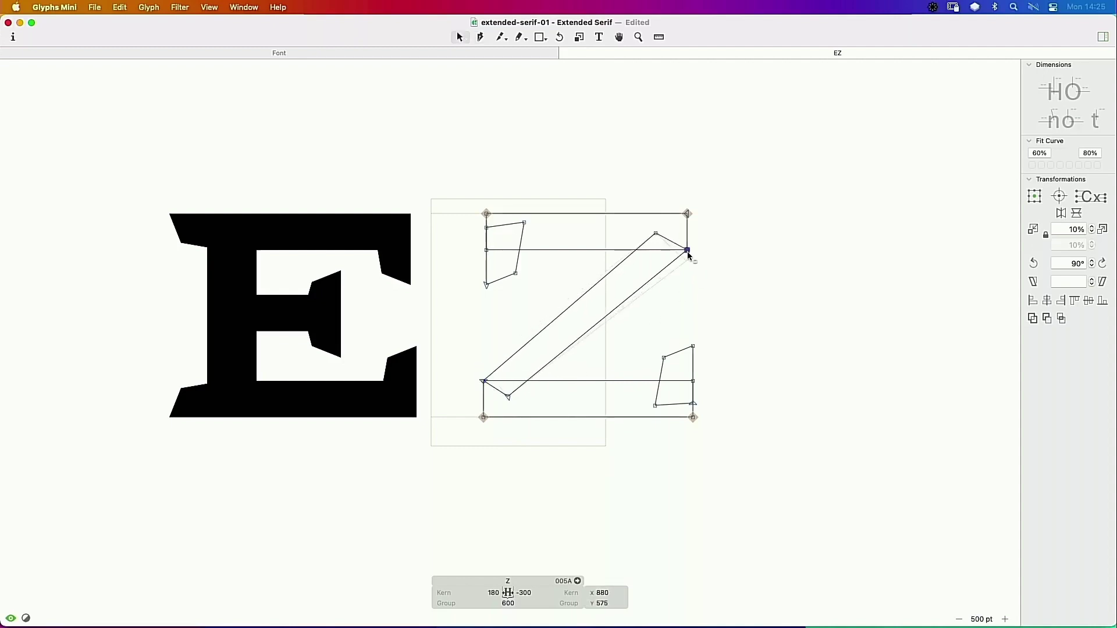
click(692, 278)
key(space)
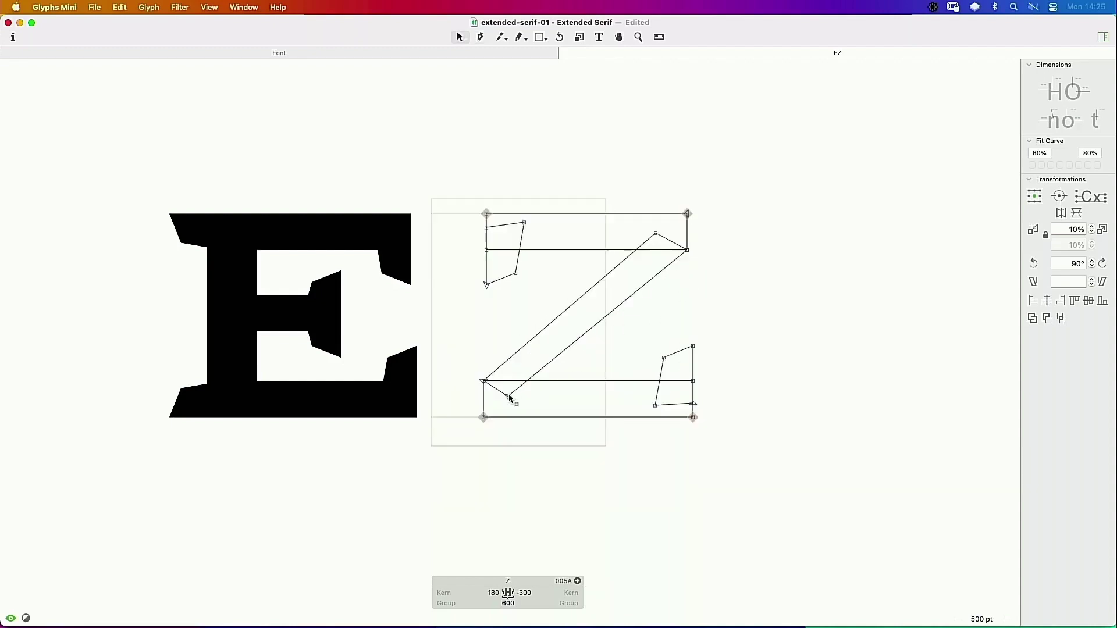
Step: Thicken the diagonal by moving its free lower node to X 343, Y 71 and its free upper node to X 708, Y 613
drag(508, 396, 531, 398)
drag(655, 234, 637, 239)
key(space)
drag(657, 298, 698, 272)
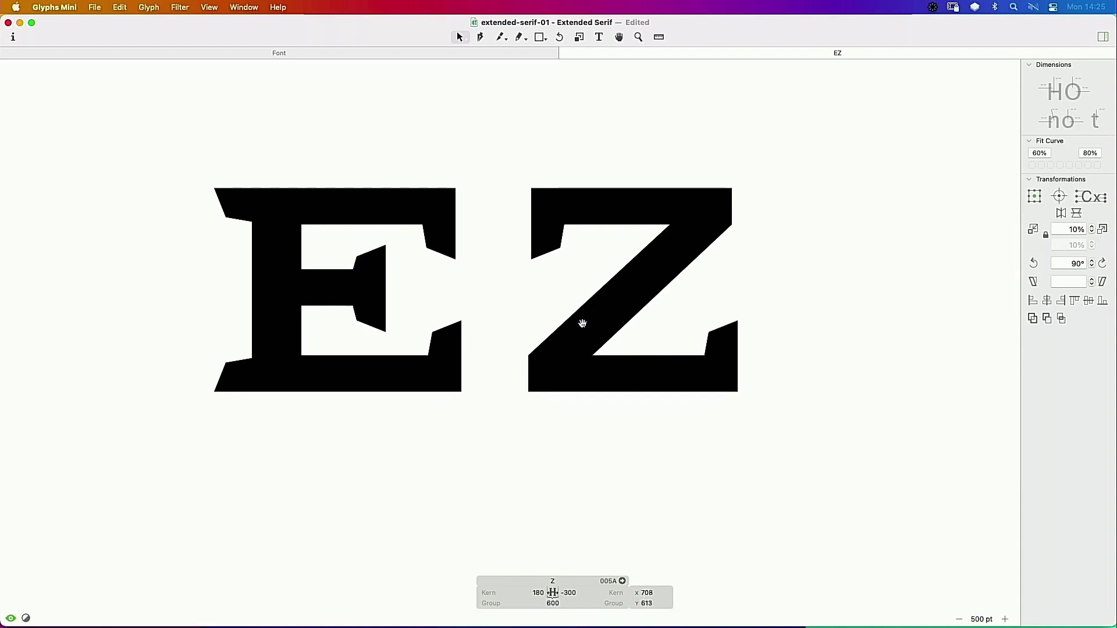
Step: Measure the E's stem and the Z's diagonal thickness to compare the two strokes
double_click(292, 284)
key(l)
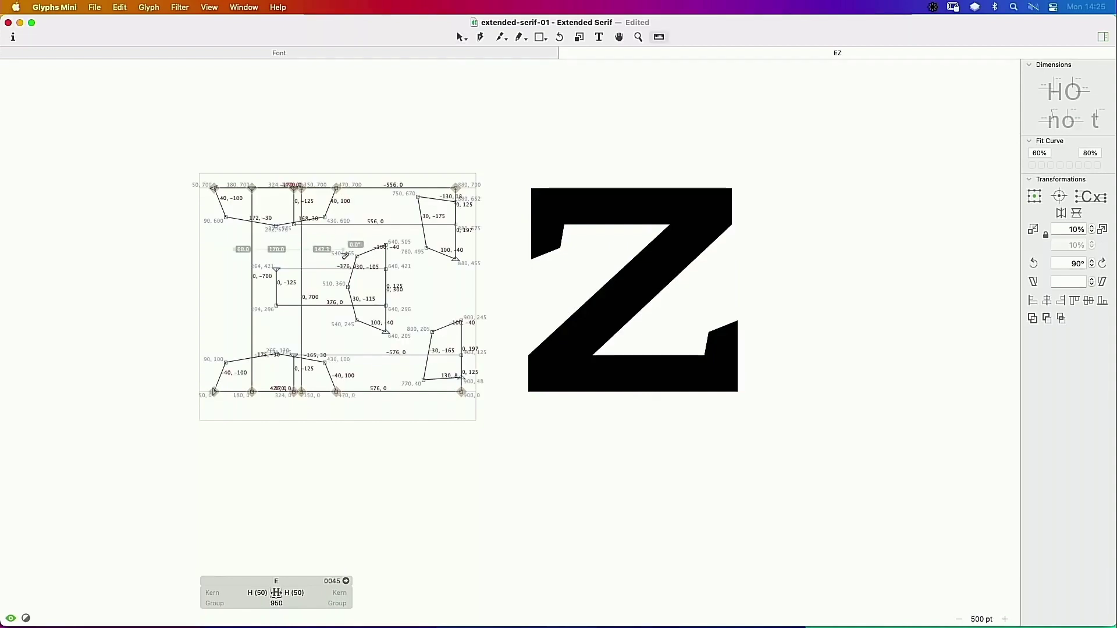
double_click(614, 272)
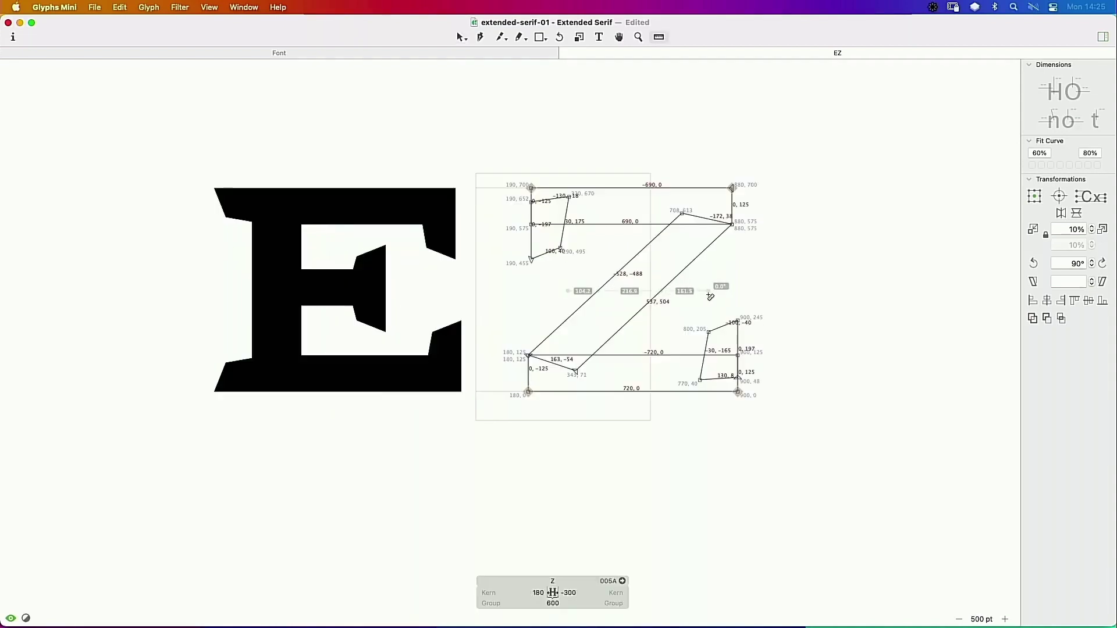
drag(620, 257, 679, 300)
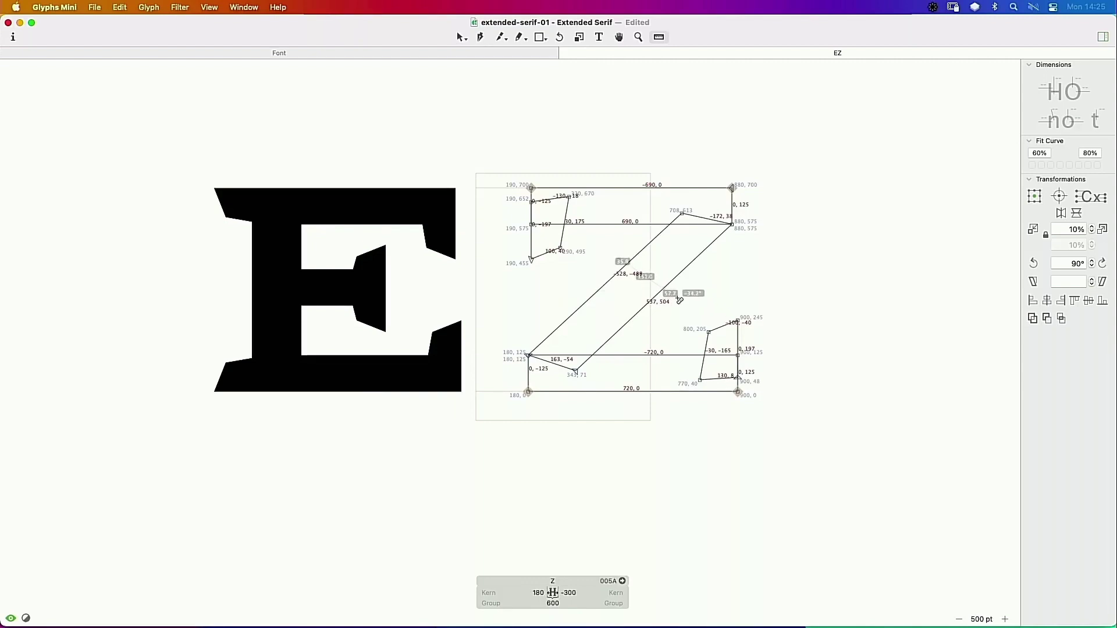
key(v)
key(space)
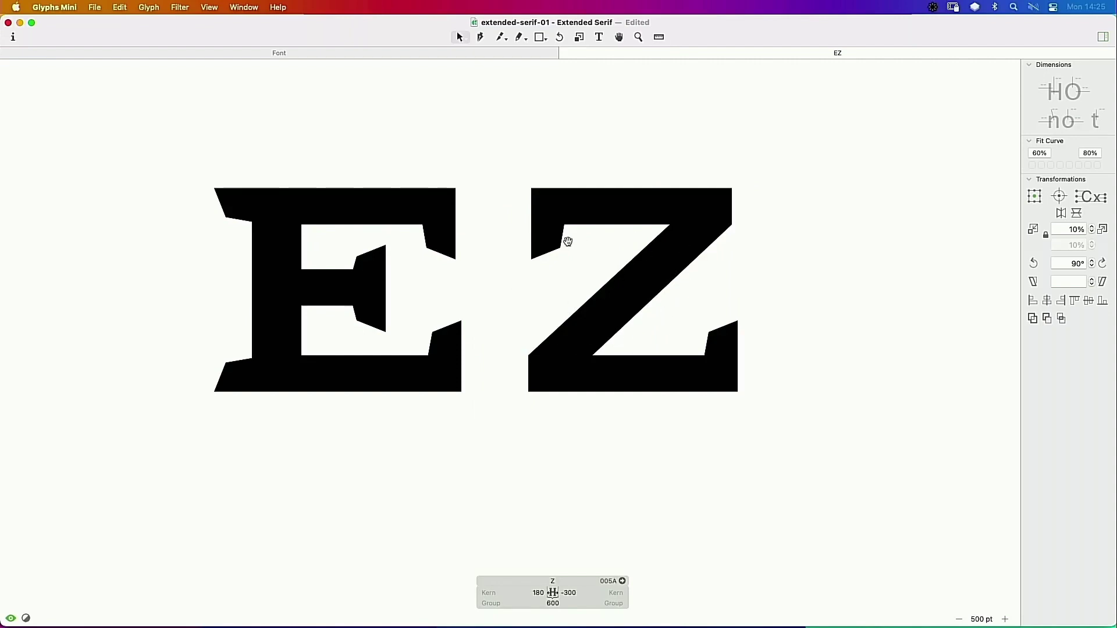
Step: Shift the Z's upper left serif and the upper arm's left end another 10 units right, to X 200
key(super+plus)
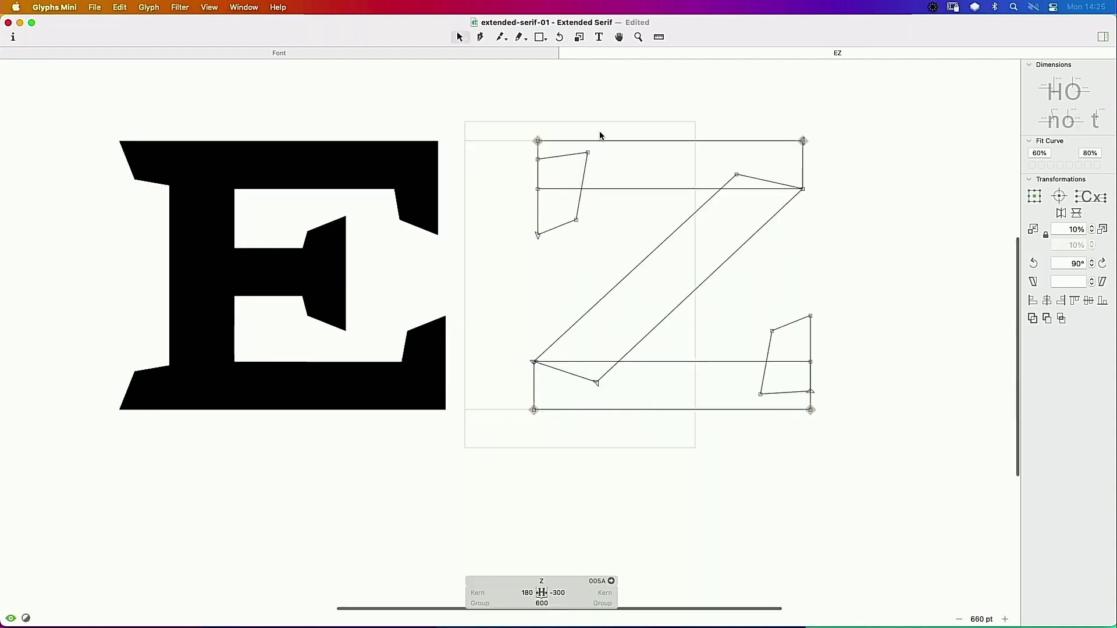
key(space)
drag(506, 106, 625, 270)
key(shift+Right)
key(space)
drag(678, 210, 620, 214)
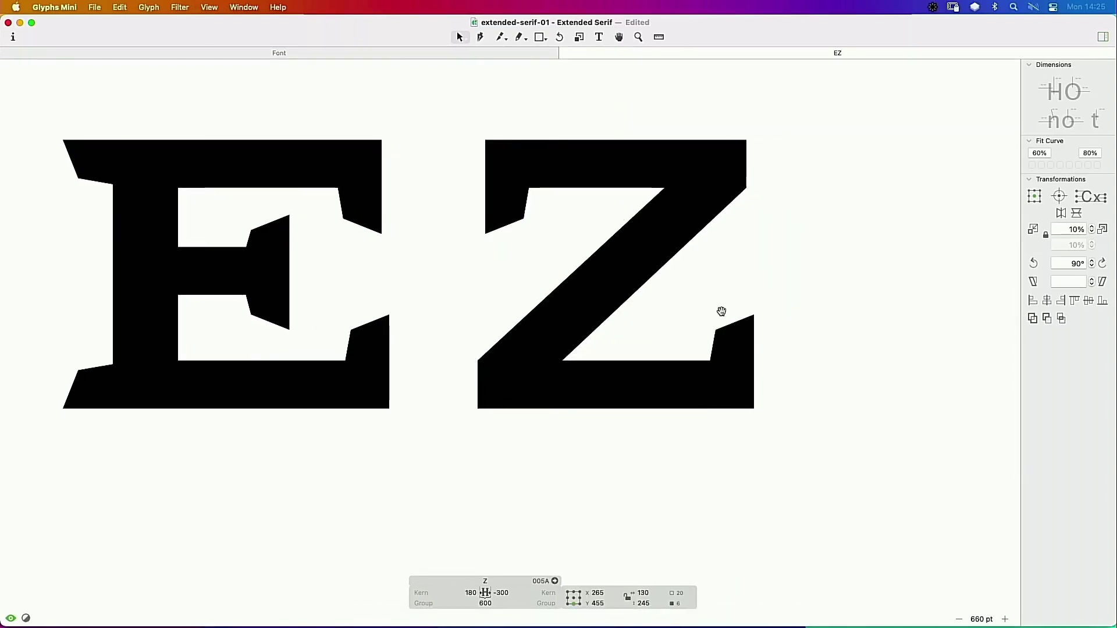
Step: Shift the Z's lower right serif and the lower arm's right end 10 units left, to X 890
drag(793, 278, 665, 438)
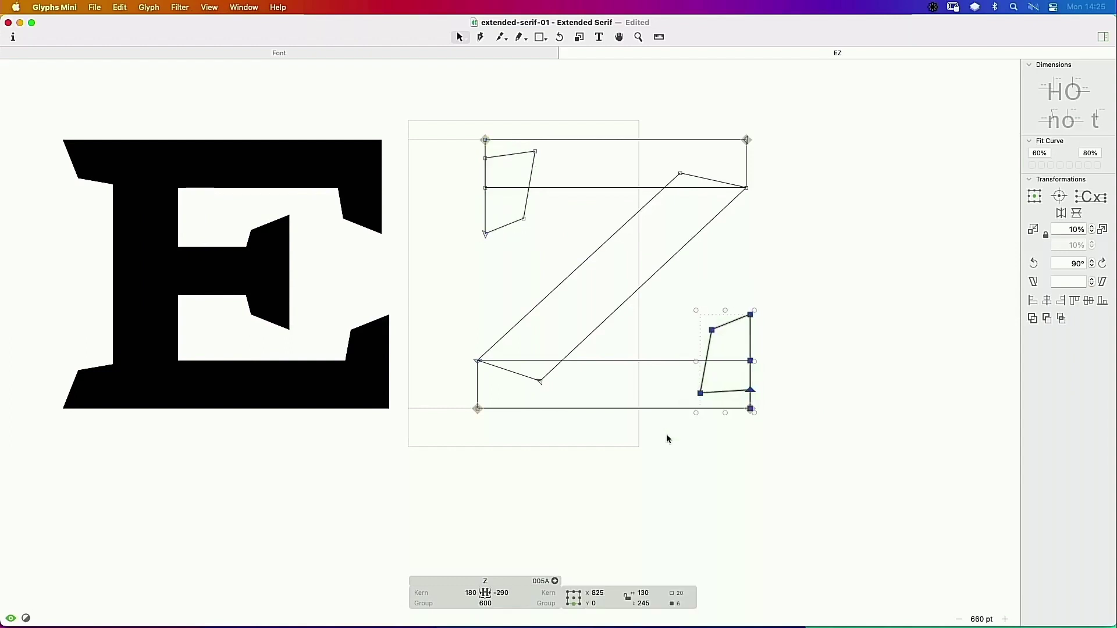
key(space)
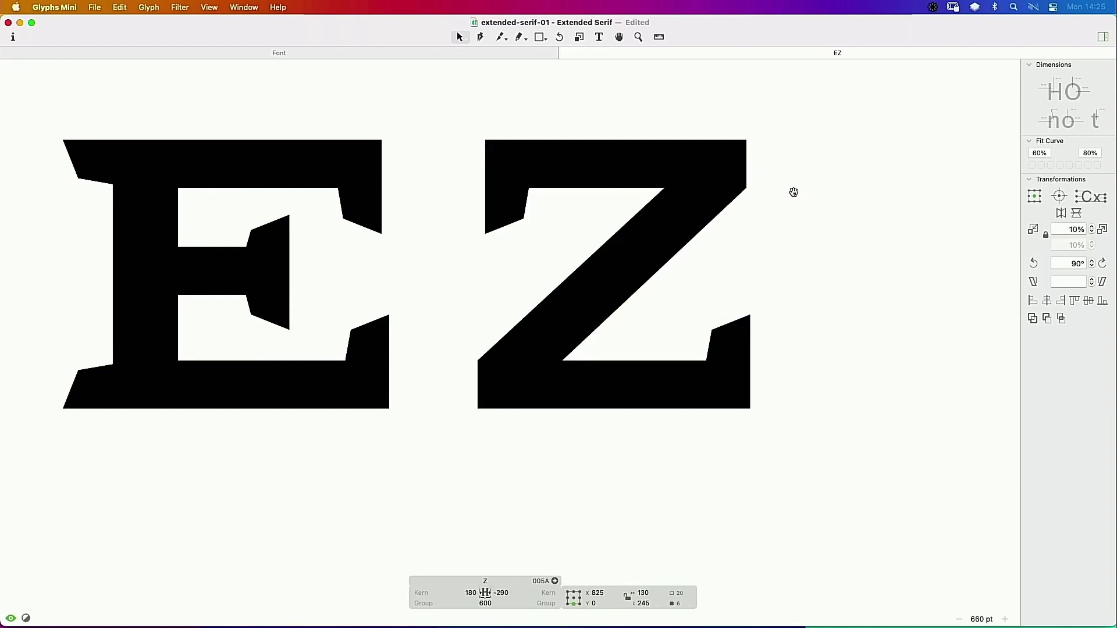
key(space)
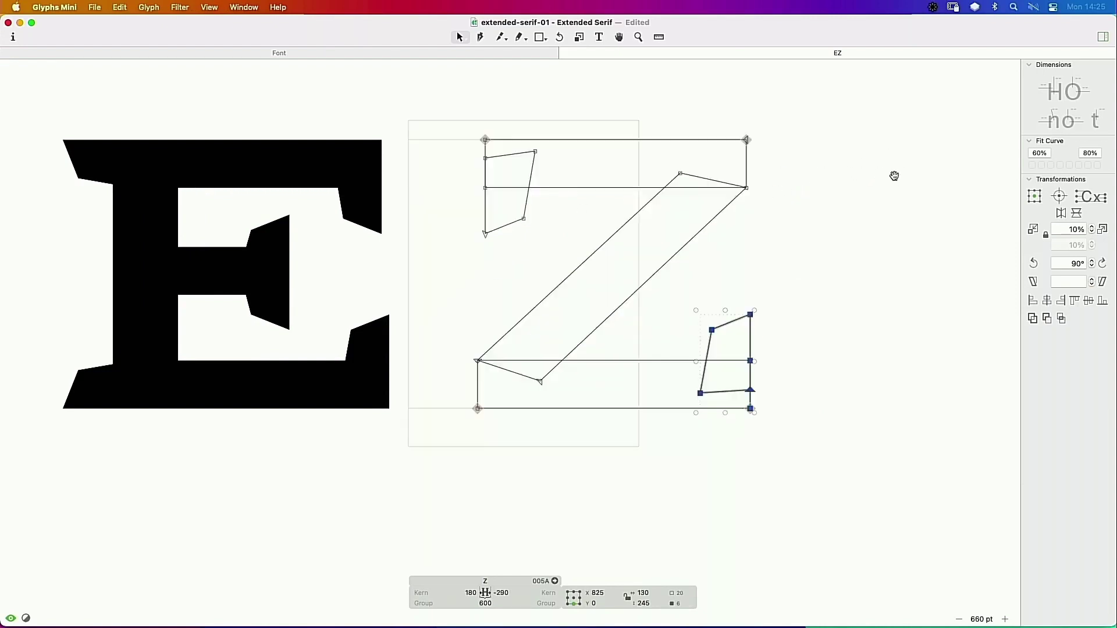
Step: Set both the left and right sidebearings of the Z to match the H
key(super+minus)
click(487, 581)
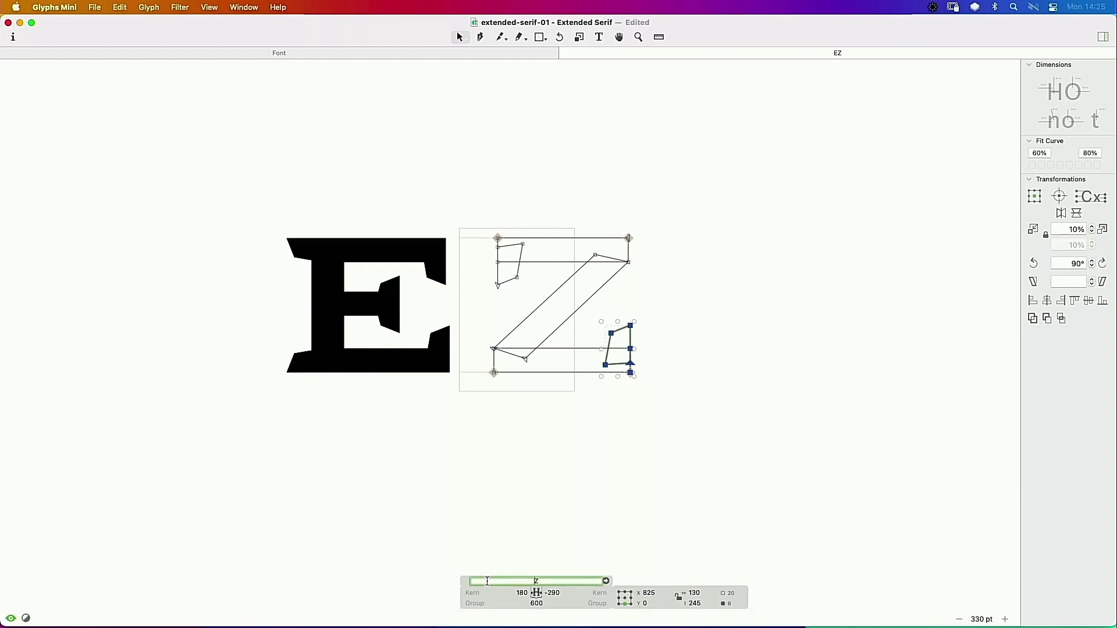
click(494, 592)
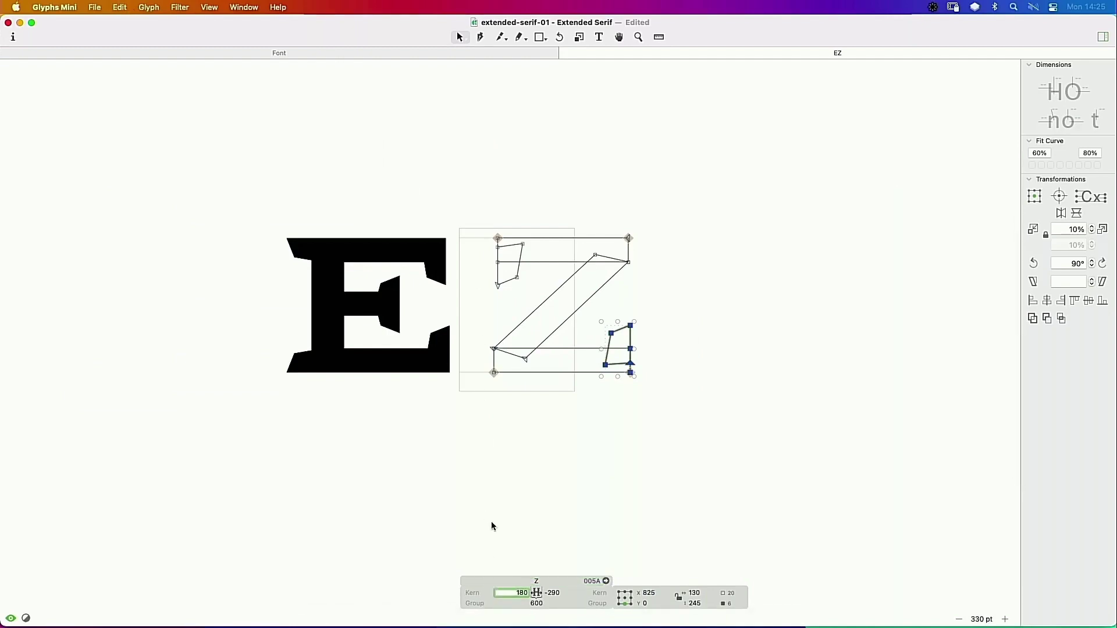
text(H)
key(Tab)
text(H)
key(Return)
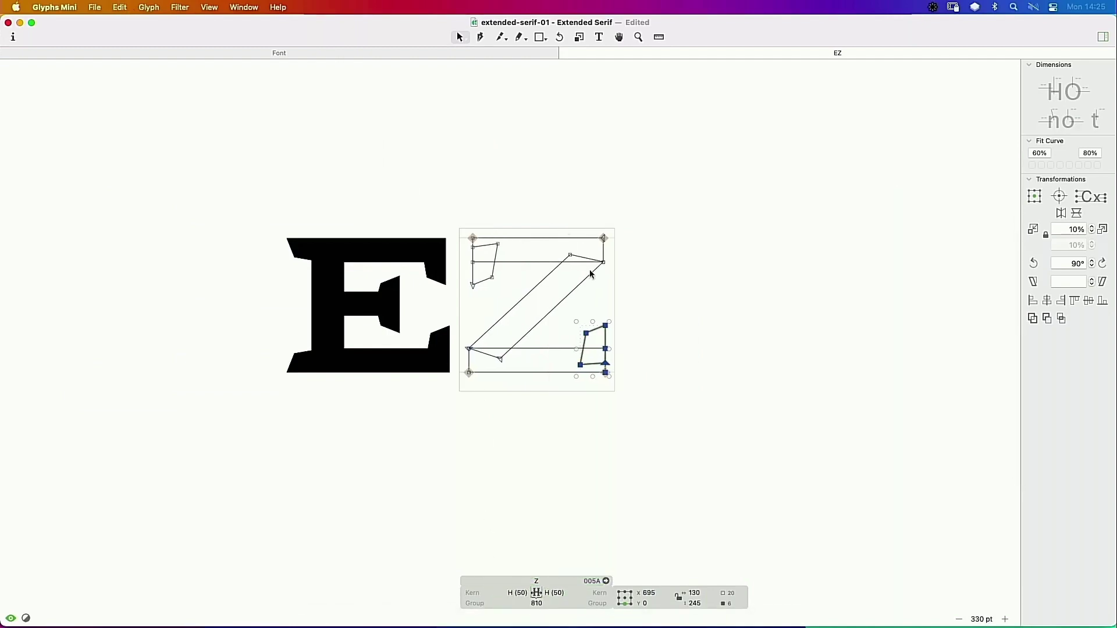
Step: Examine the filled E and Z side by side at large and small sizes to judge weight, width and spacing
key(space)
drag(620, 306, 710, 249)
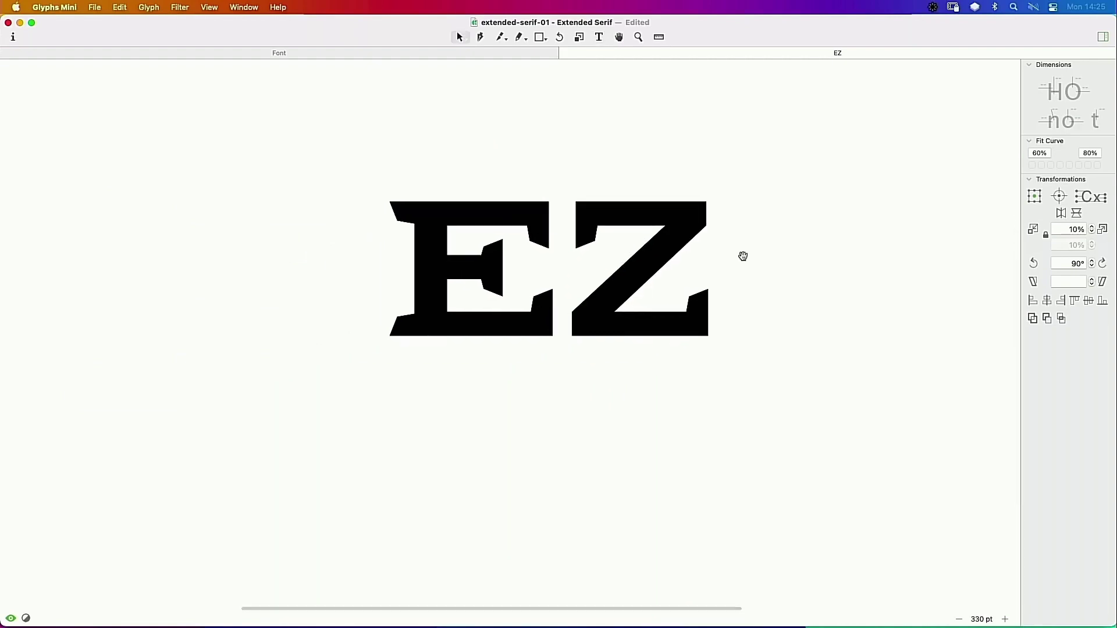
key(z)
drag(770, 165, 363, 407)
scroll(695, 182, left, 5)
scroll(514, 162, right, 4)
scroll(514, 163, down, 1)
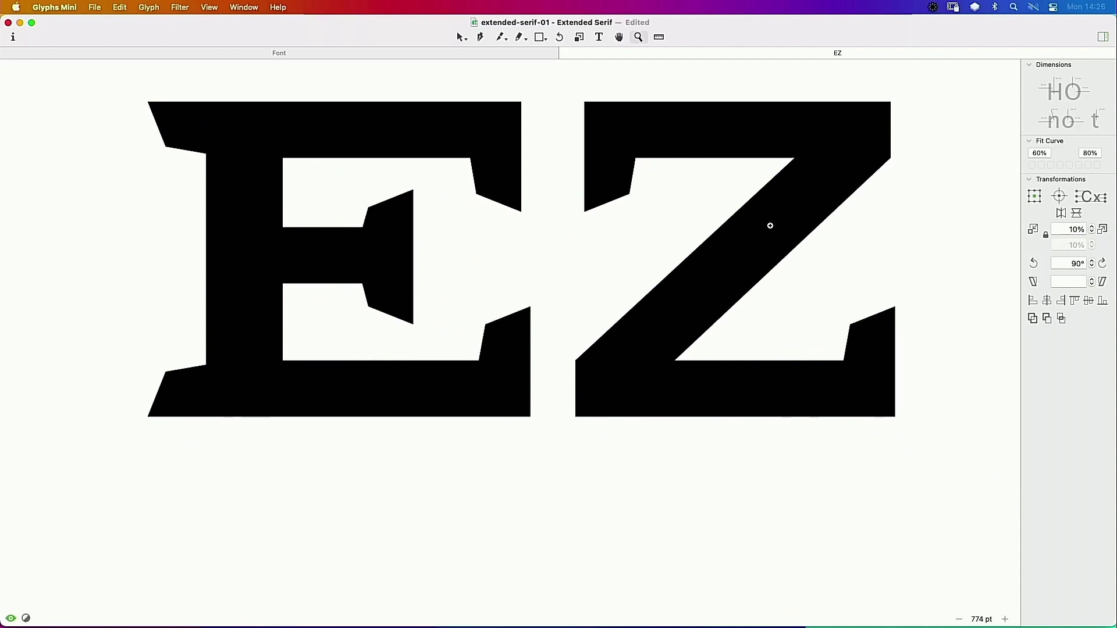
key(v)
click(855, 212)
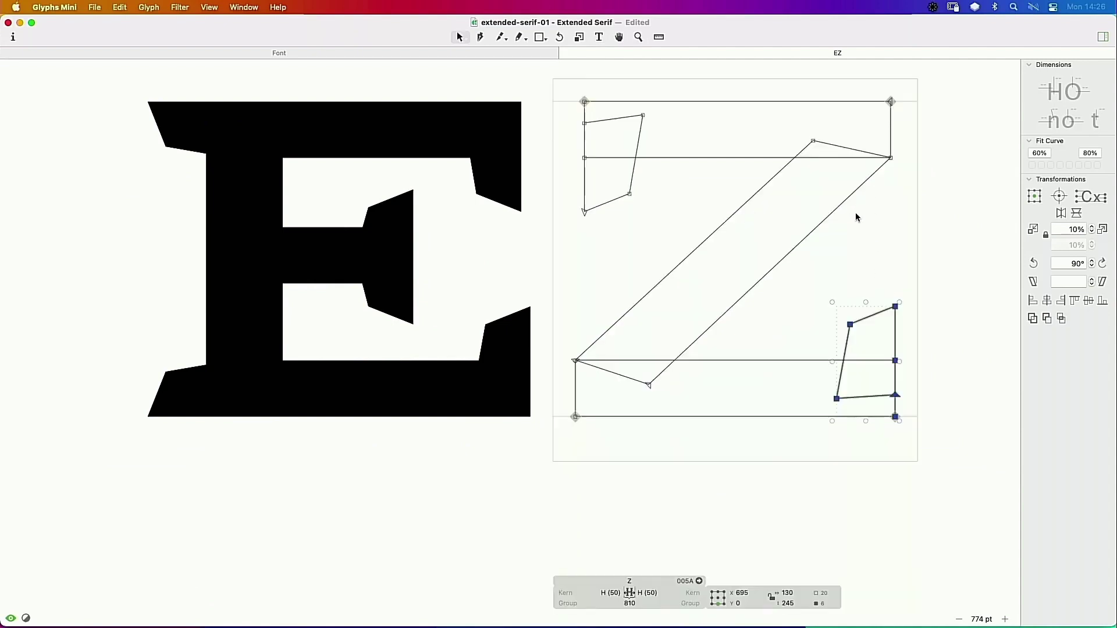
key(space)
key(super+minus)
key(super+minus)
key(super+minus)
key(space)
drag(584, 286, 645, 232)
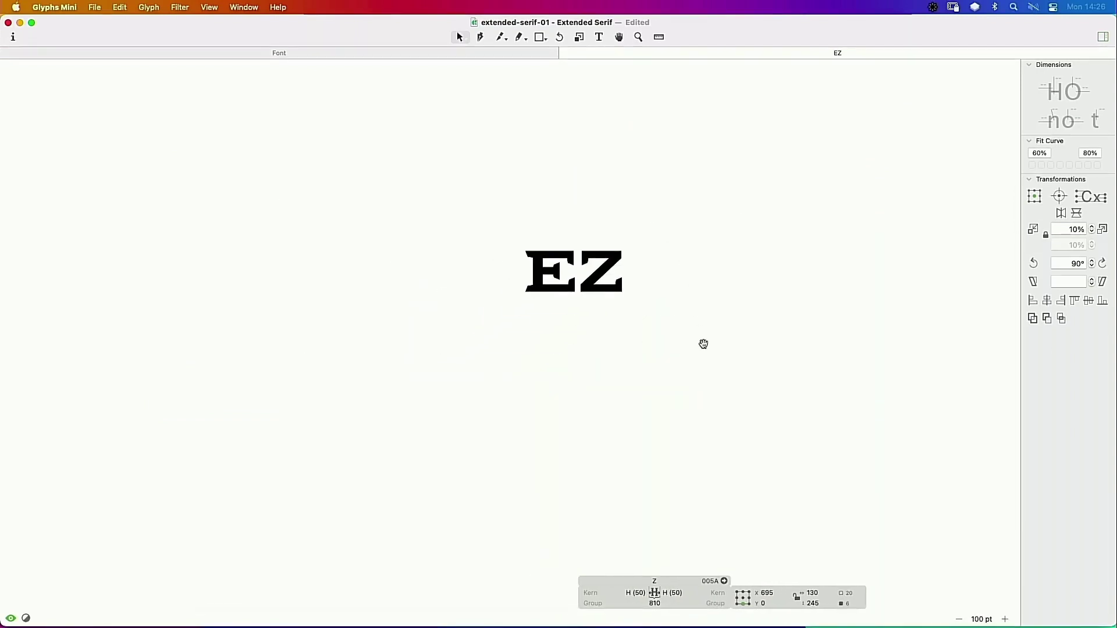
Step: Add a lowercase z on a new line below the EZ text and return to outline editing
key(t)
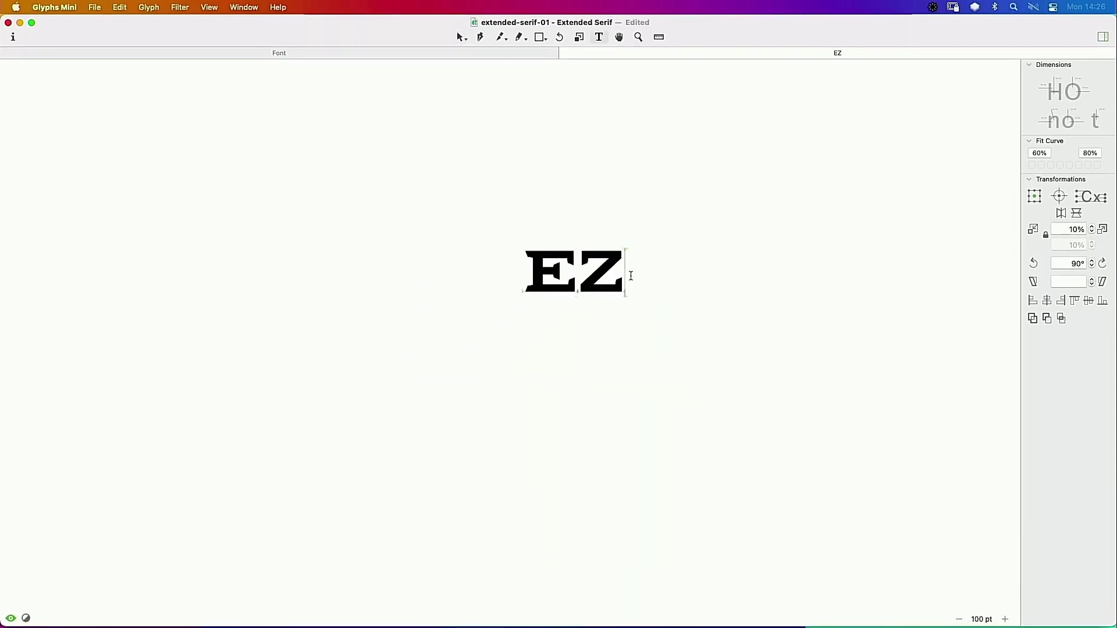
key(Return)
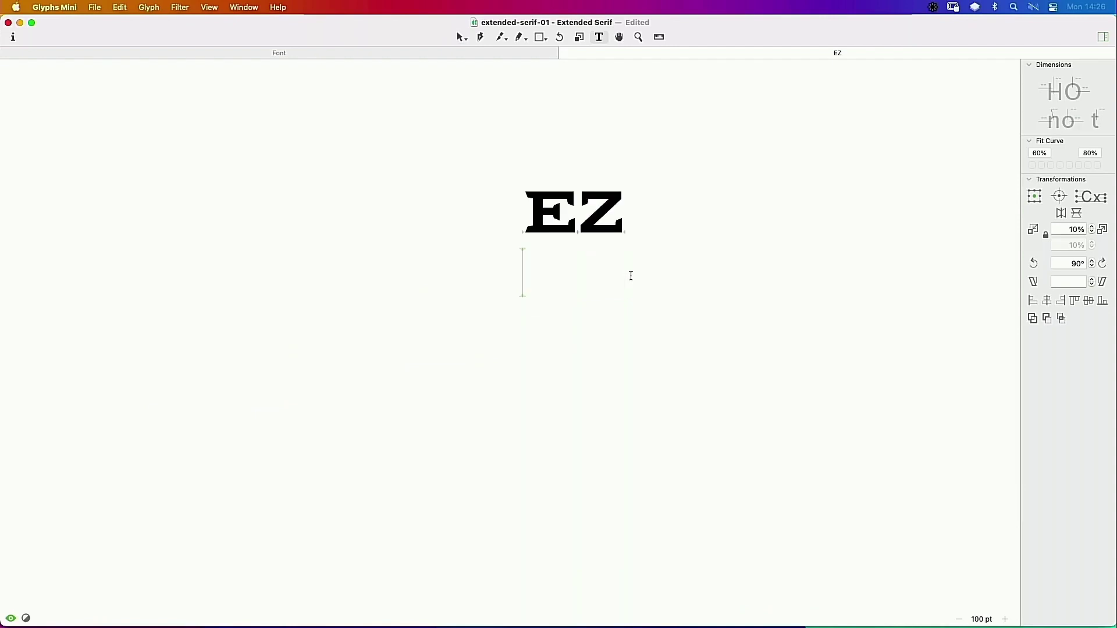
text(z)
key(Escape)
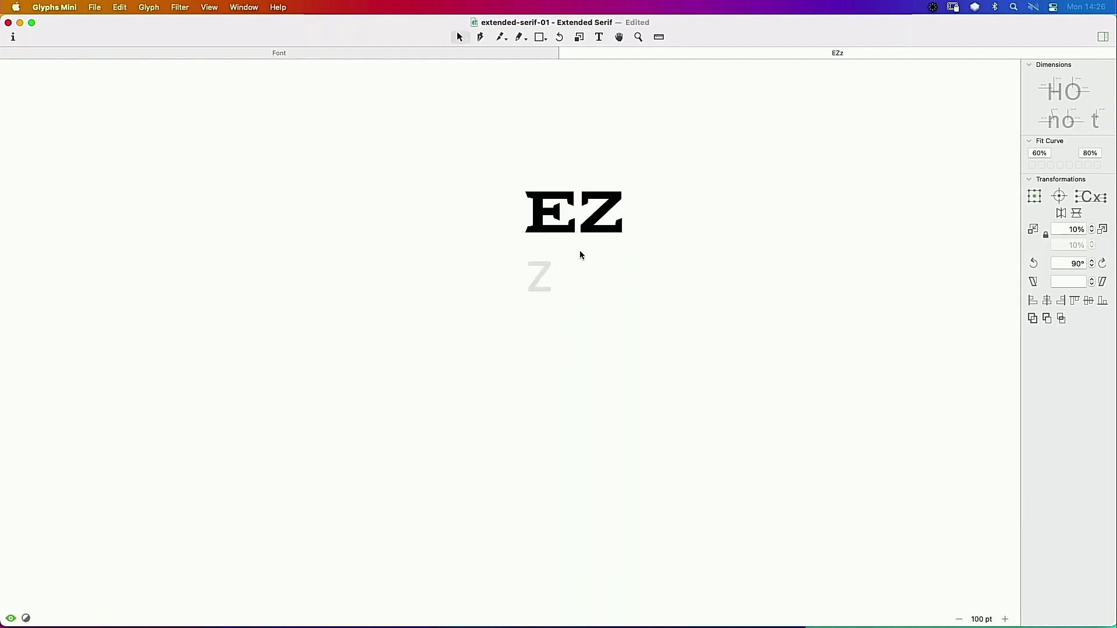
Step: Insert an uppercase K between the E and the Z for comparison
click(485, 53)
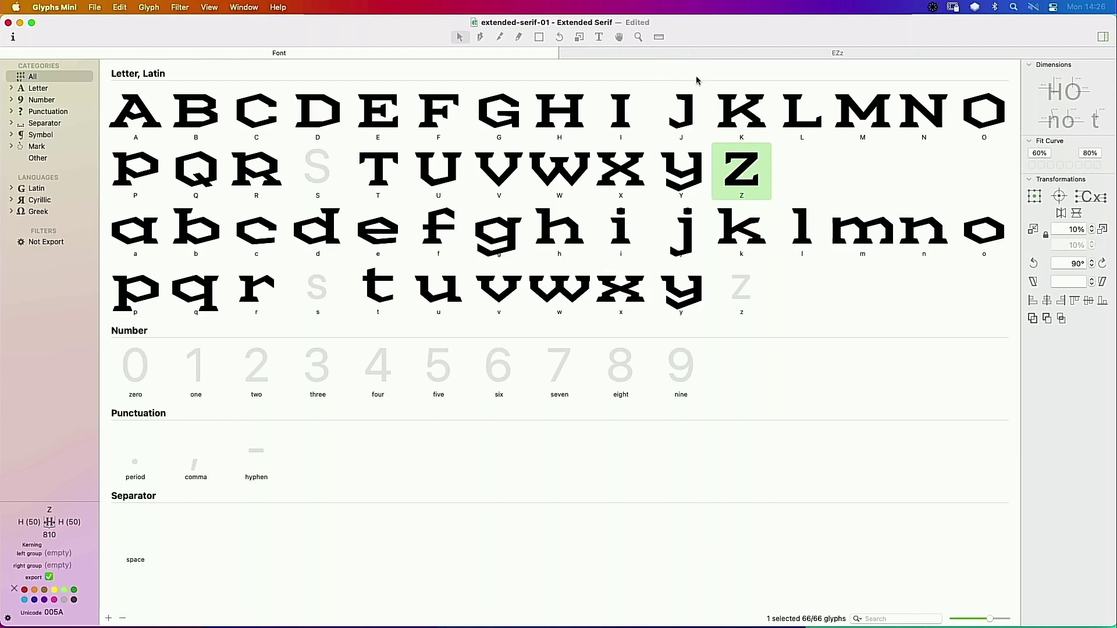
click(743, 54)
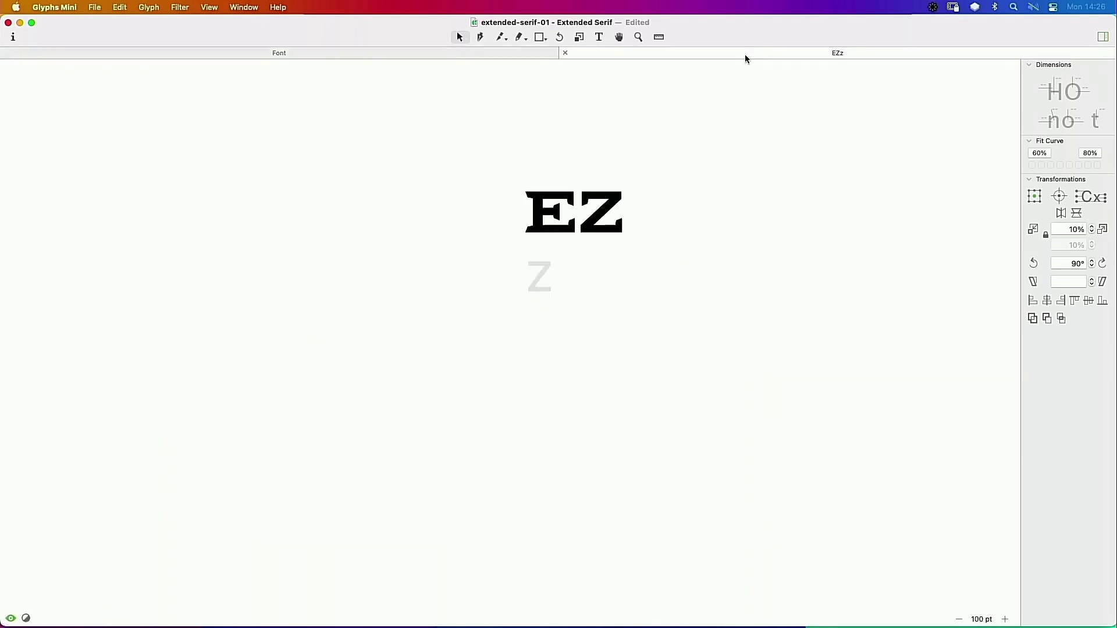
key(t)
click(580, 203)
text(K)
key(Escape)
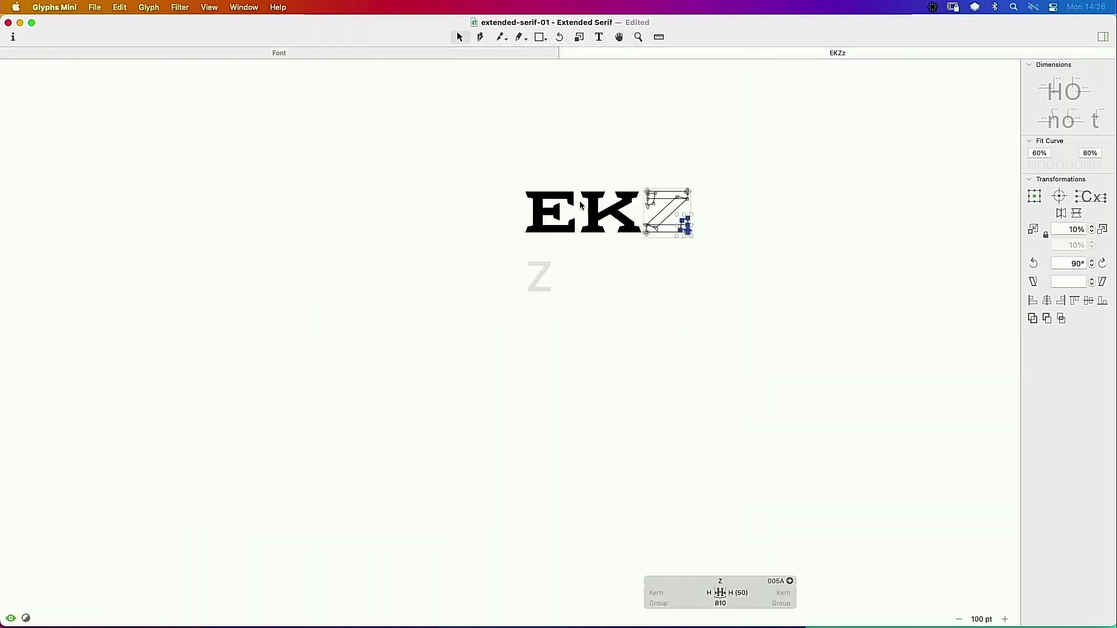
key(t)
click(714, 207)
key(Escape)
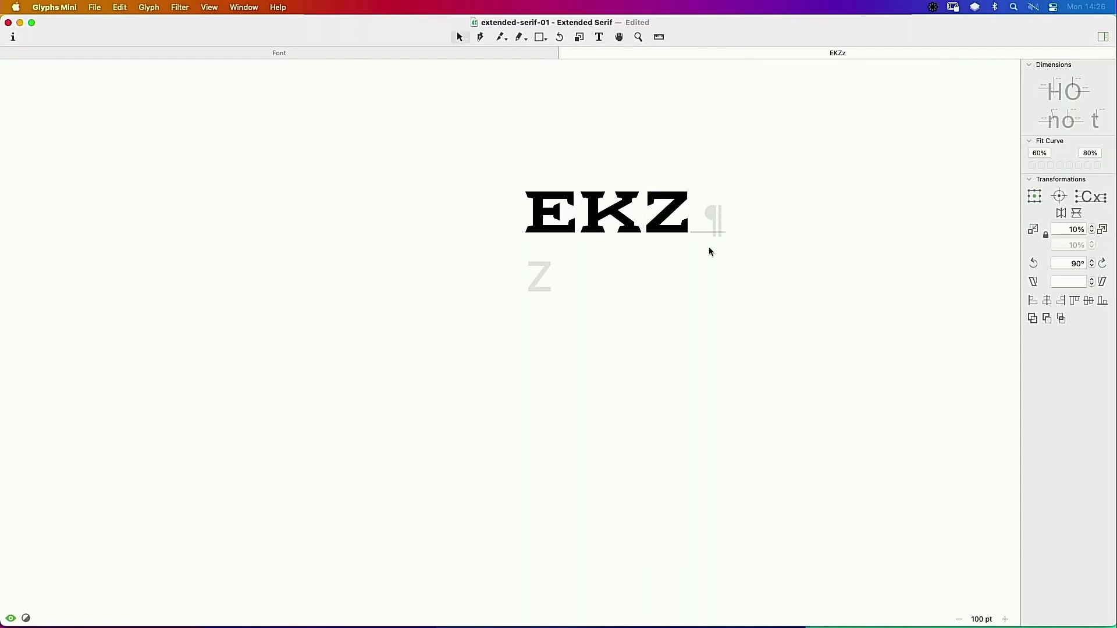
Step: Shift the Z's upper serif, both arms' starting ends and the diagonal's lower end 20 units left
key(super+space)
drag(755, 157, 548, 266)
double_click(536, 294)
drag(547, 208, 457, 337)
drag(477, 374, 504, 469)
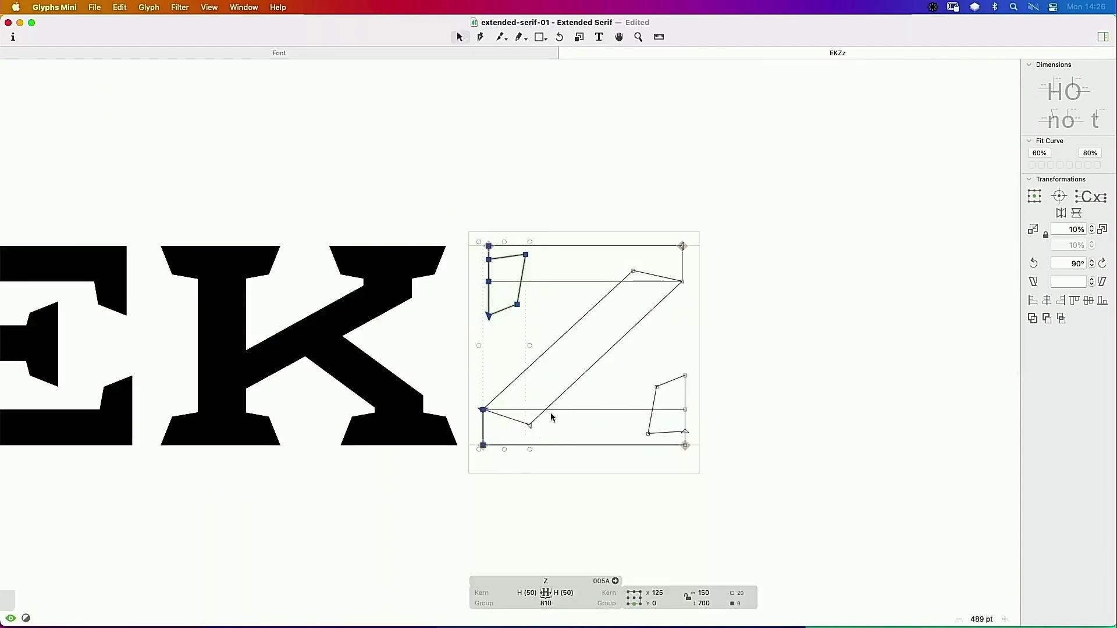
key(shift+Left)
key(shift+Left)
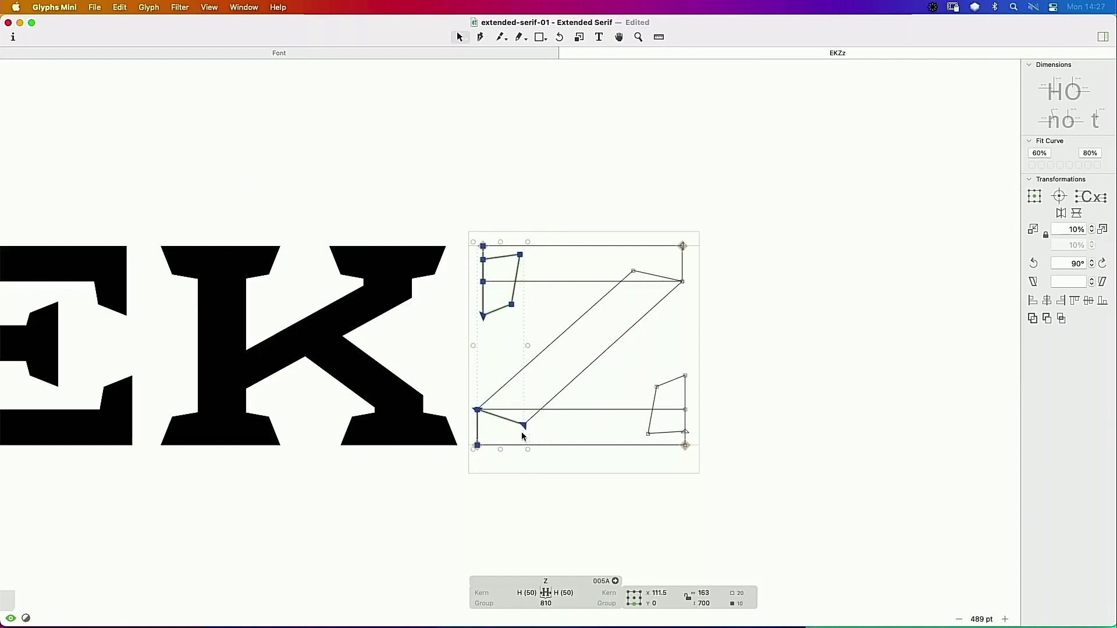
Step: Shift the Z's lower serif, the arms' far ends and the diagonal's upper end 20 units right, and preview the result
drag(585, 198, 720, 501)
key(shift+Right)
key(shift+Right)
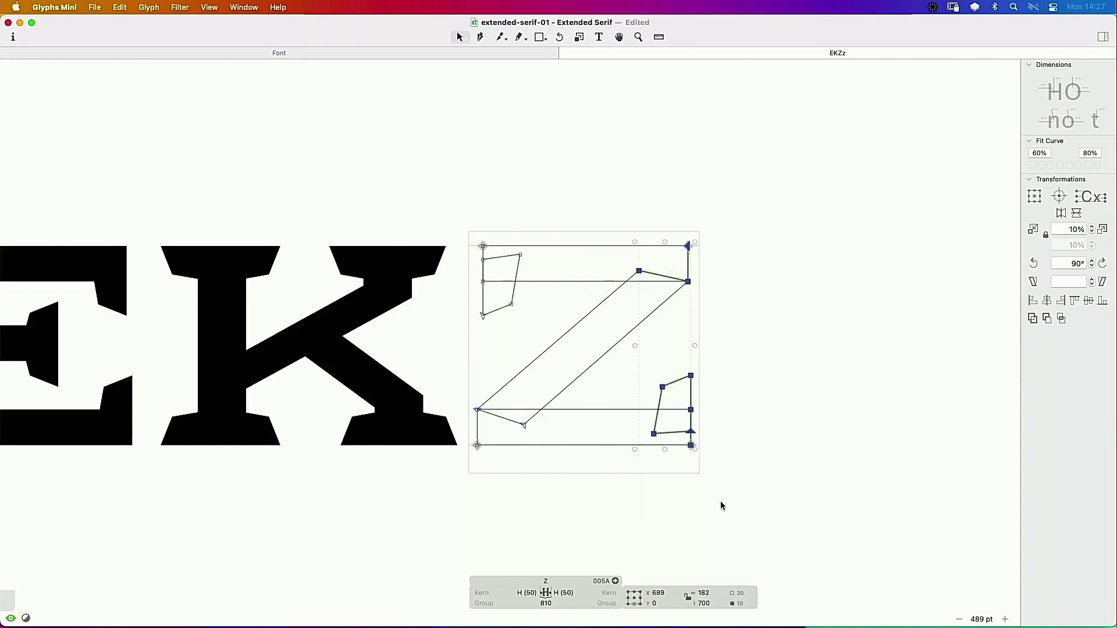
click(752, 349)
key(space)
drag(752, 349, 882, 320)
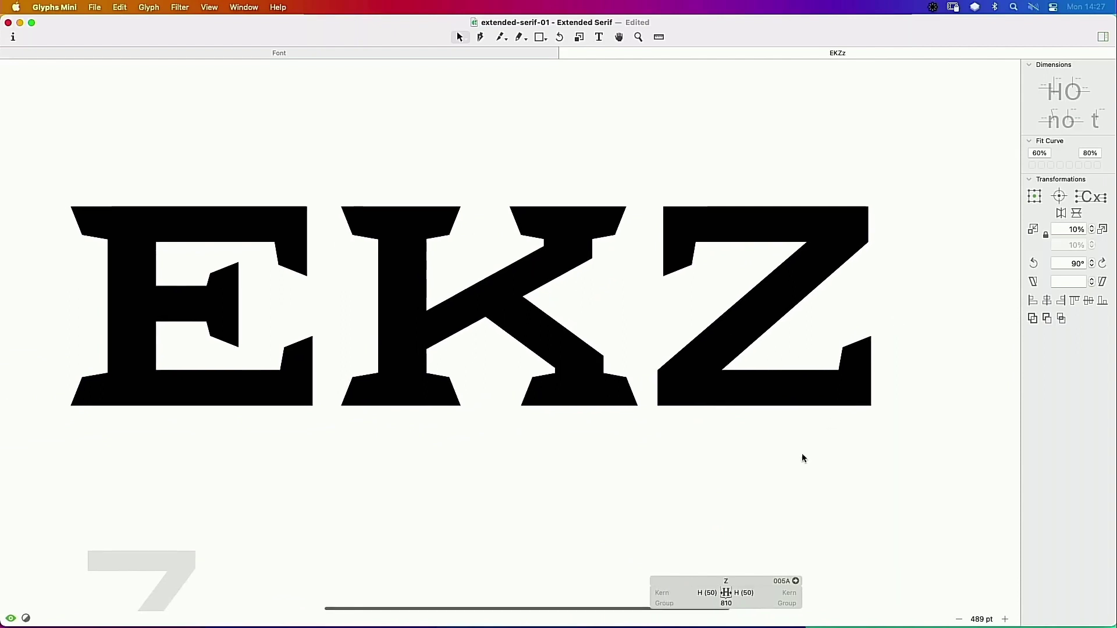
Step: Reset the Z's left sidebearing to match the H and compare the letter with the others in the font overview
click(699, 593)
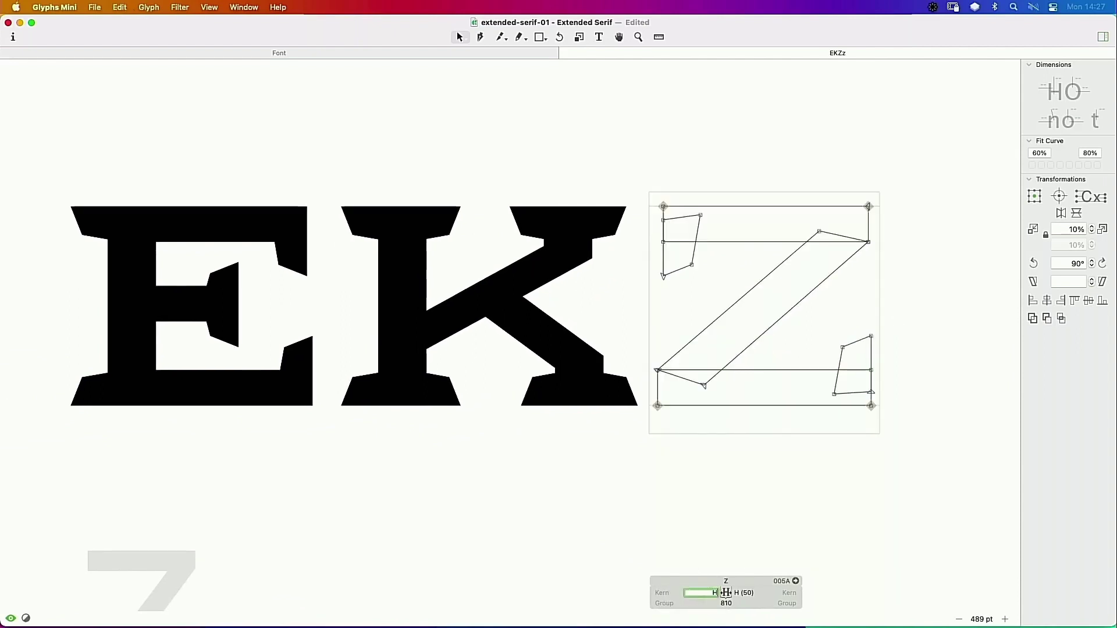
text(H)
key(Return)
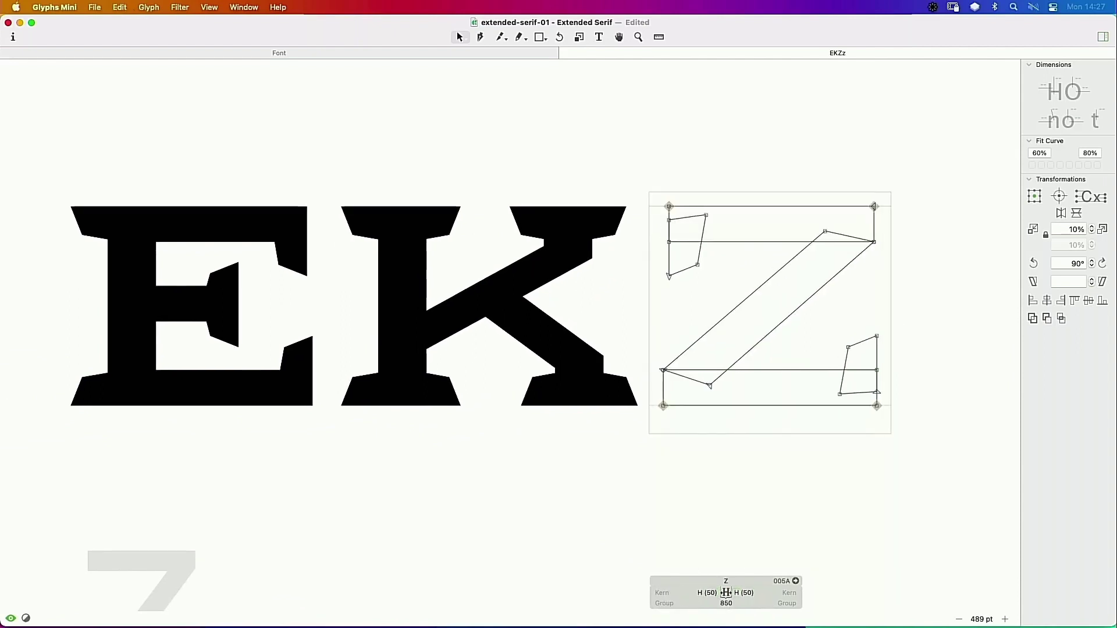
click(483, 55)
click(494, 284)
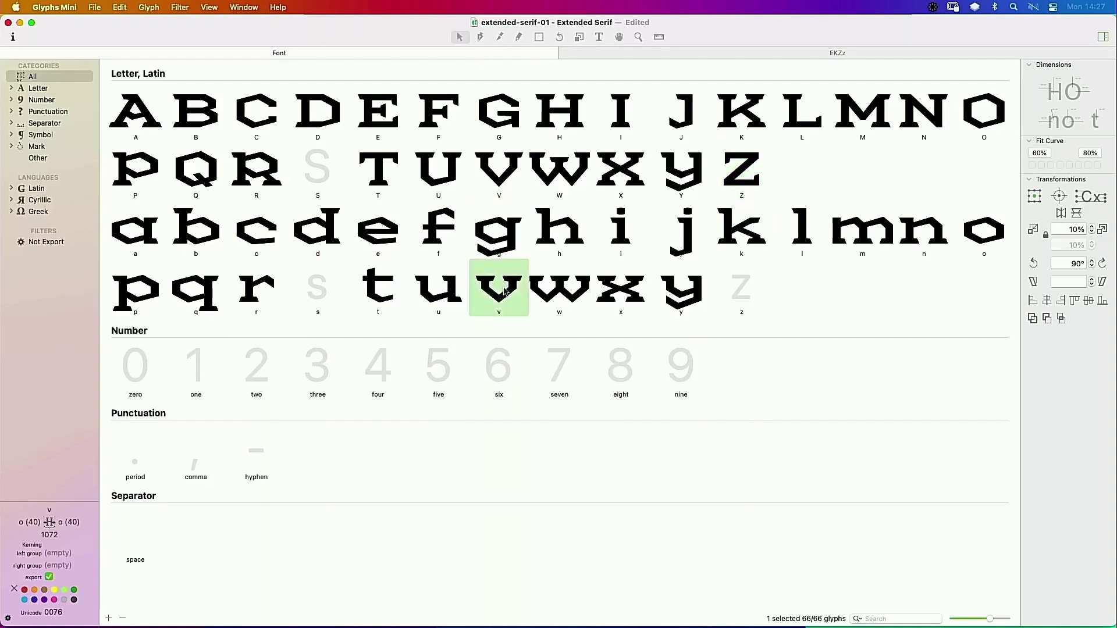
Step: Widen the Z by moving its upper serif side and the diagonal's lower end another 20 units left
click(631, 54)
key(space)
drag(780, 141, 672, 404)
key(shift+Left)
key(shift+Left)
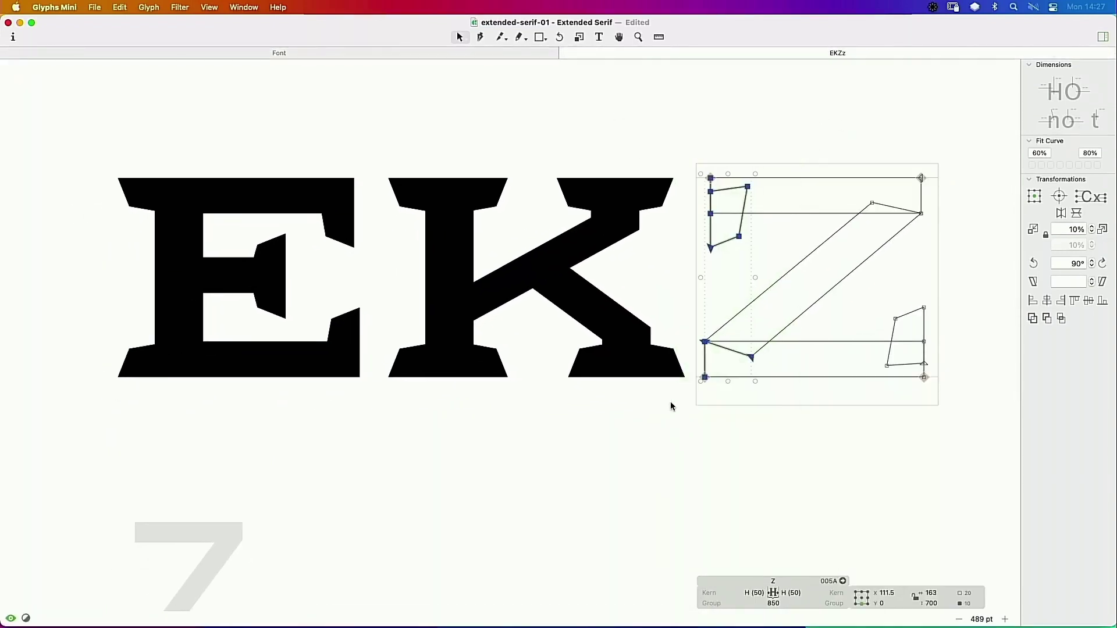
Step: Set the widened Z's left sidebearing to =H and check its width in the font overview
key(space)
click(738, 590)
text(=H)
key(Return)
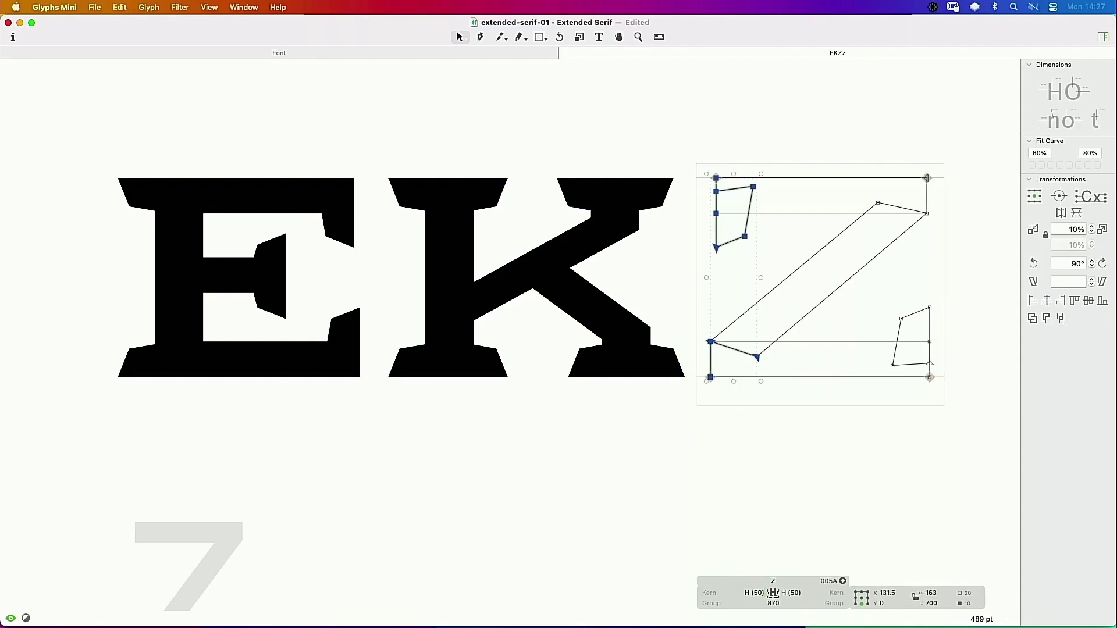
click(480, 54)
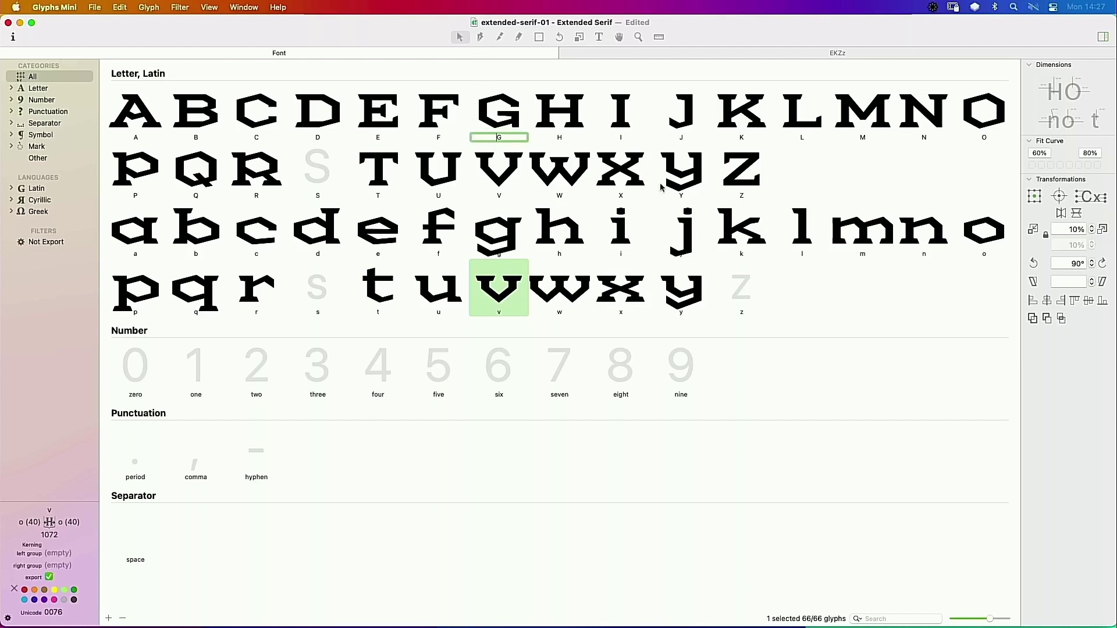
click(726, 56)
click(625, 121)
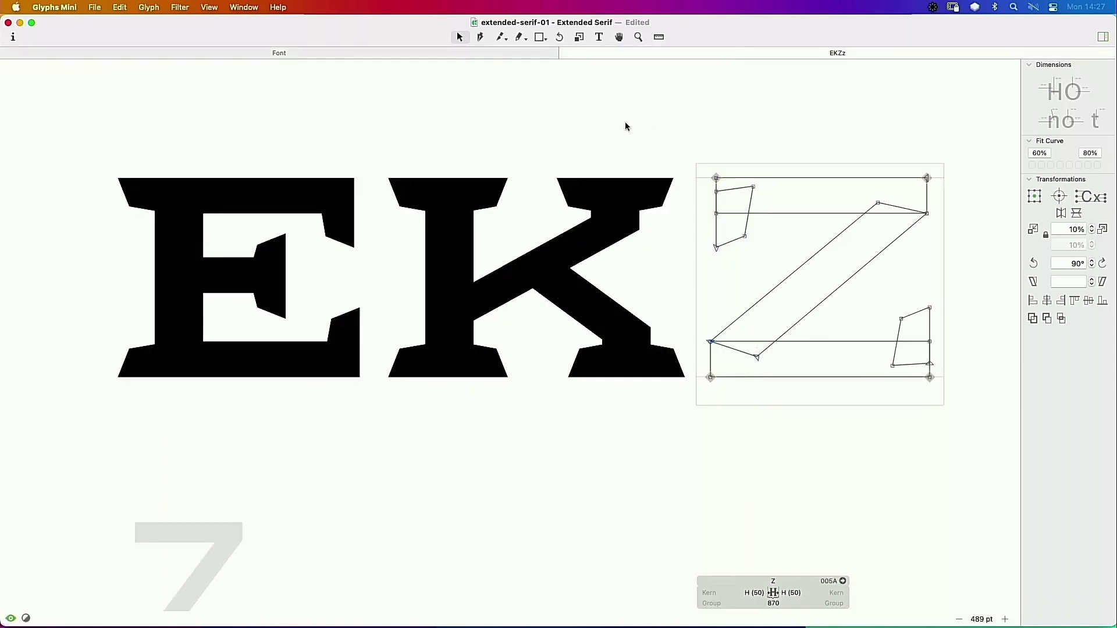
Step: Copy all outlines of the uppercase Z into the empty lowercase z glyph
drag(787, 140, 768, 84)
key(super+a)
click(199, 499)
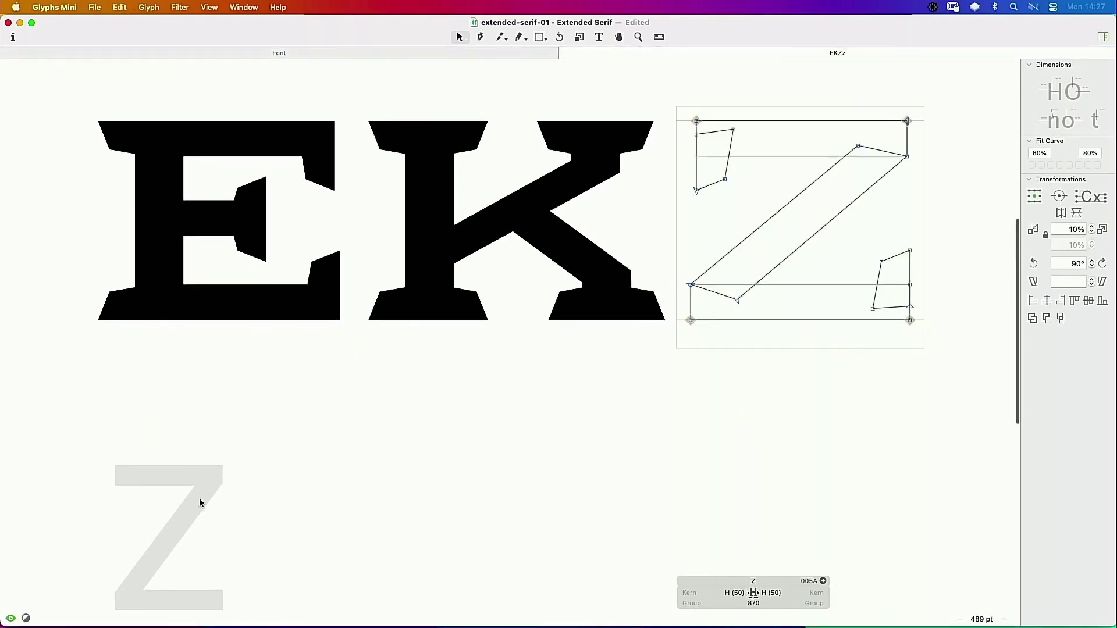
drag(190, 522, 494, 351)
double_click(344, 393)
key(super+v)
drag(668, 175, 286, 509)
drag(423, 334, 460, 307)
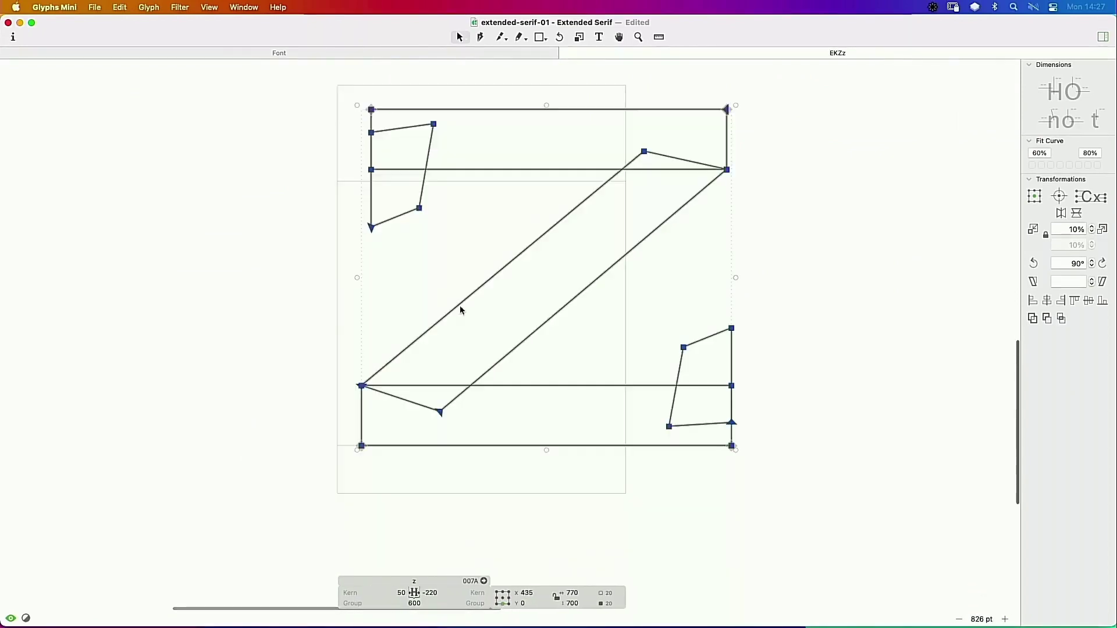
Step: Add the n as a component in the z and move it to X -137, aligning its first stem with the z's lower arm
key(t)
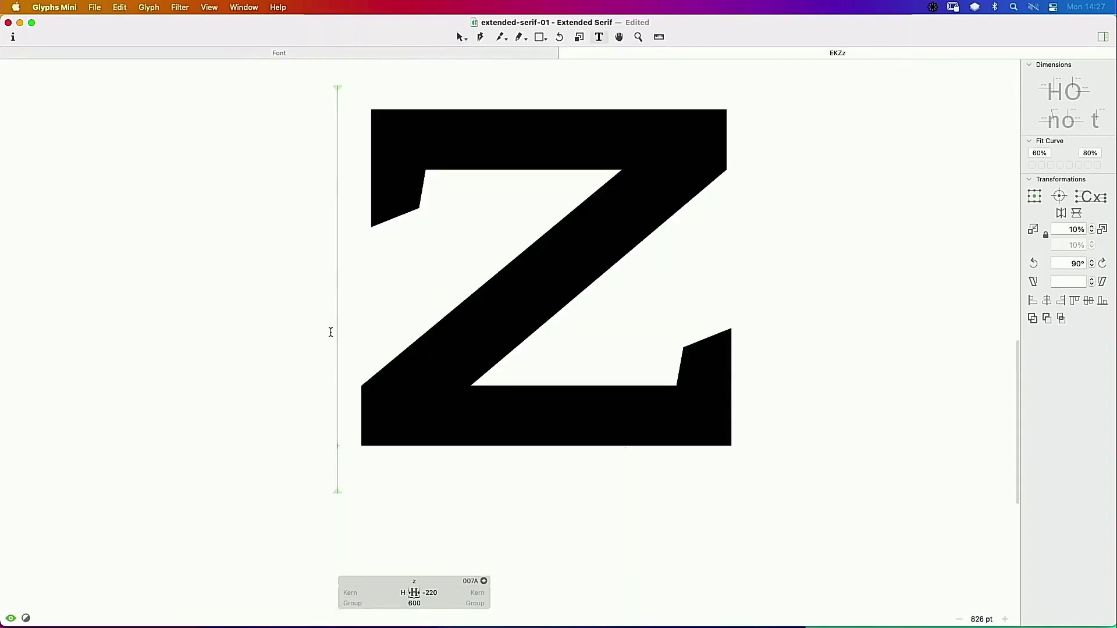
key(Escape)
key(super+f)
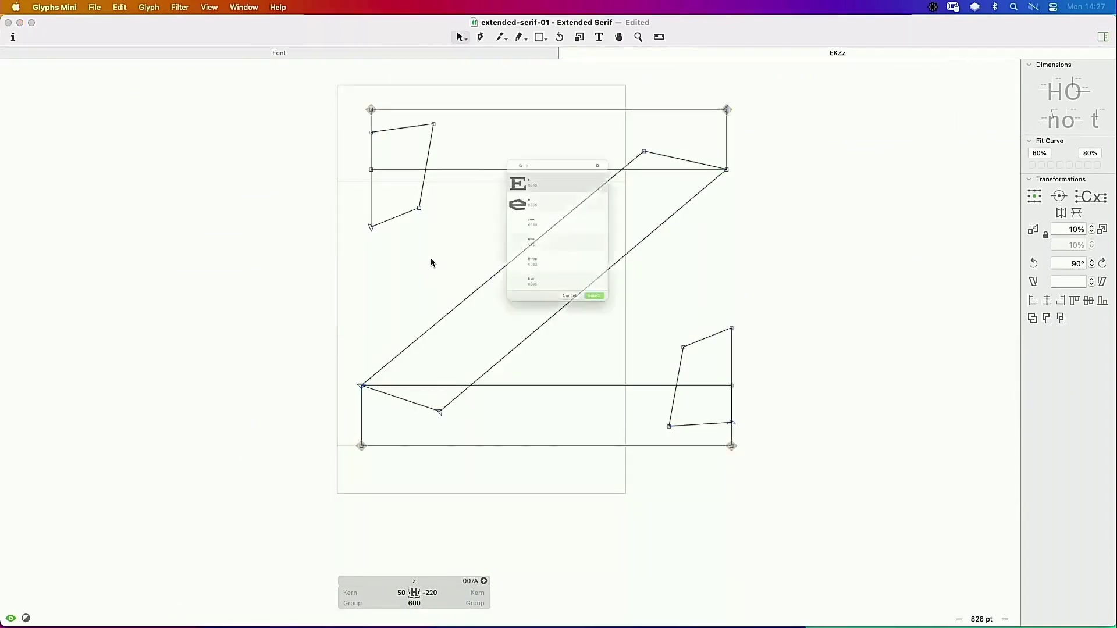
text(n)
key(Return)
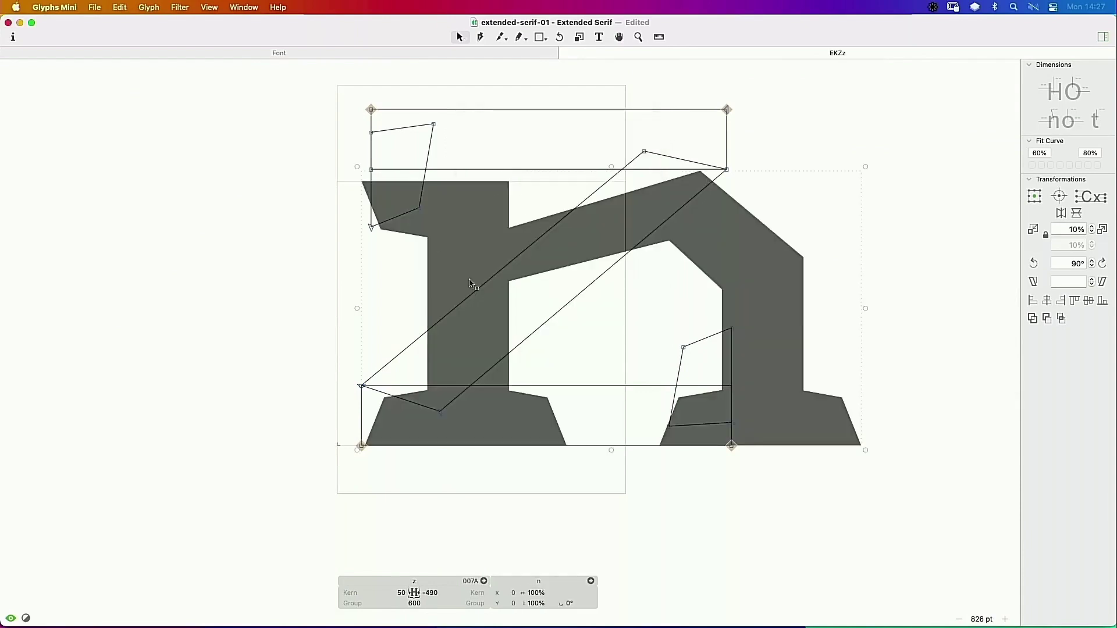
drag(471, 238, 400, 242)
drag(411, 319, 324, 430)
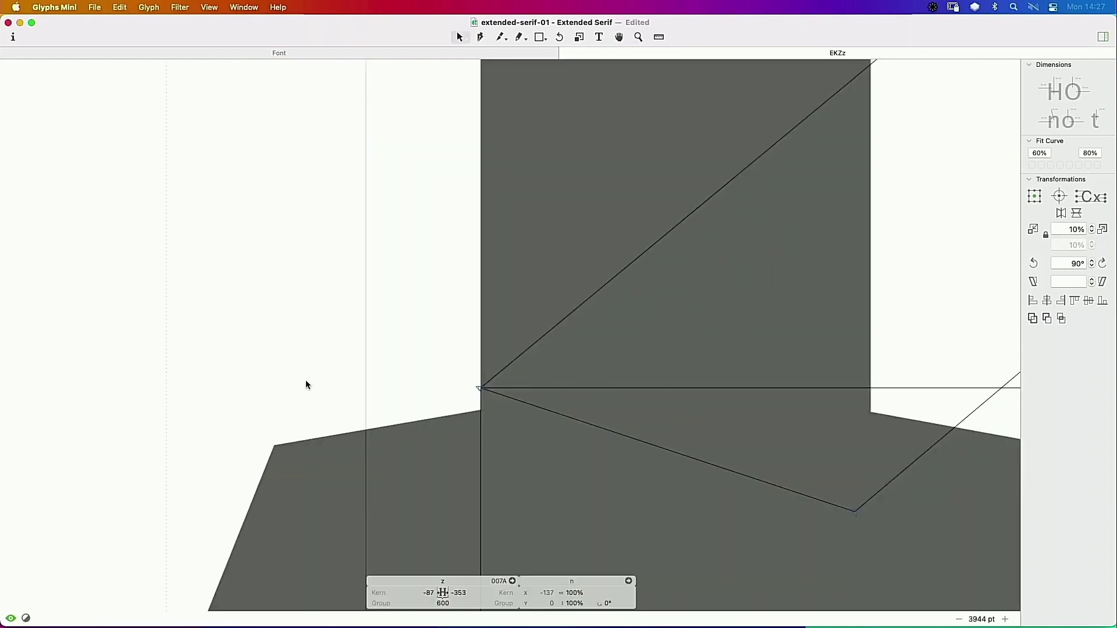
key(super+0)
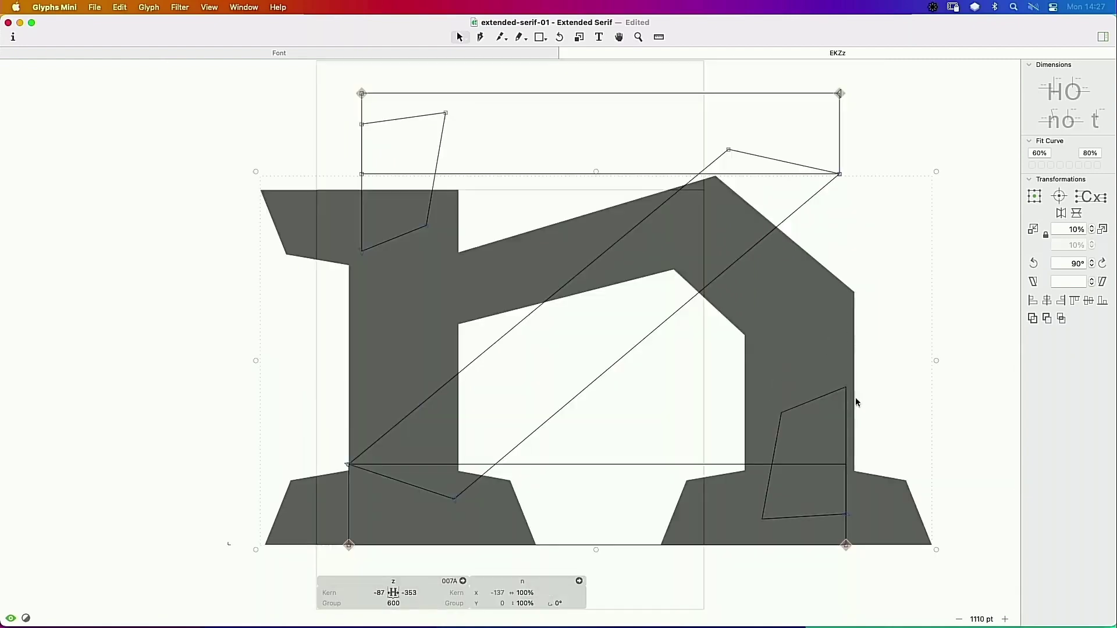
Step: Move the z's lower serif and the lower arm's end 12 units right to the outer edge of the n's second stem
drag(912, 345, 727, 564)
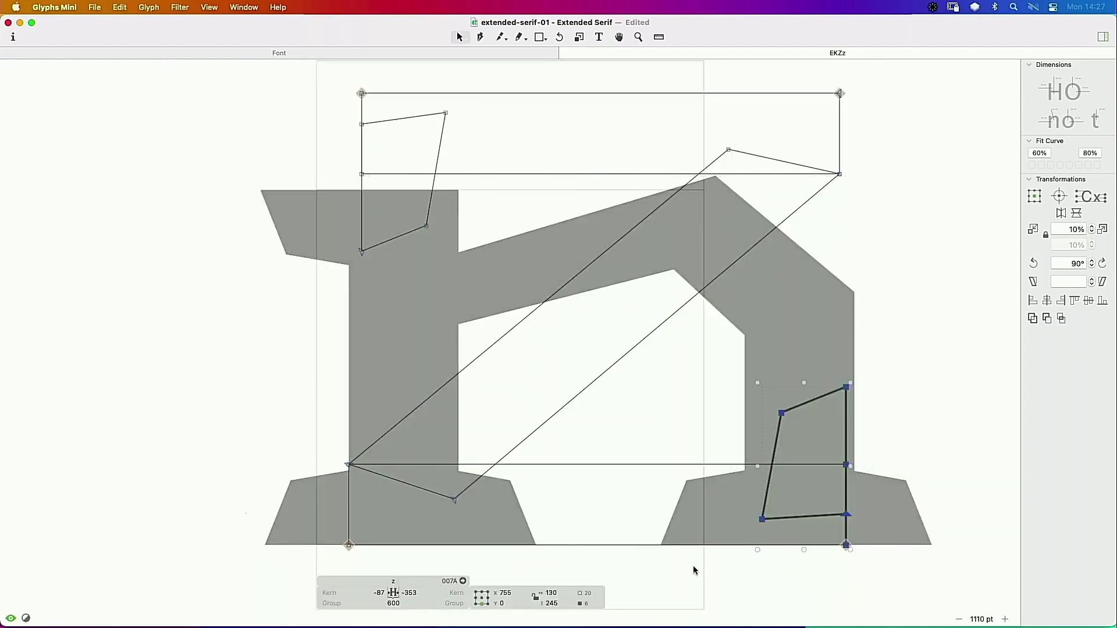
key(shift+Right)
key(Right)
key(Right)
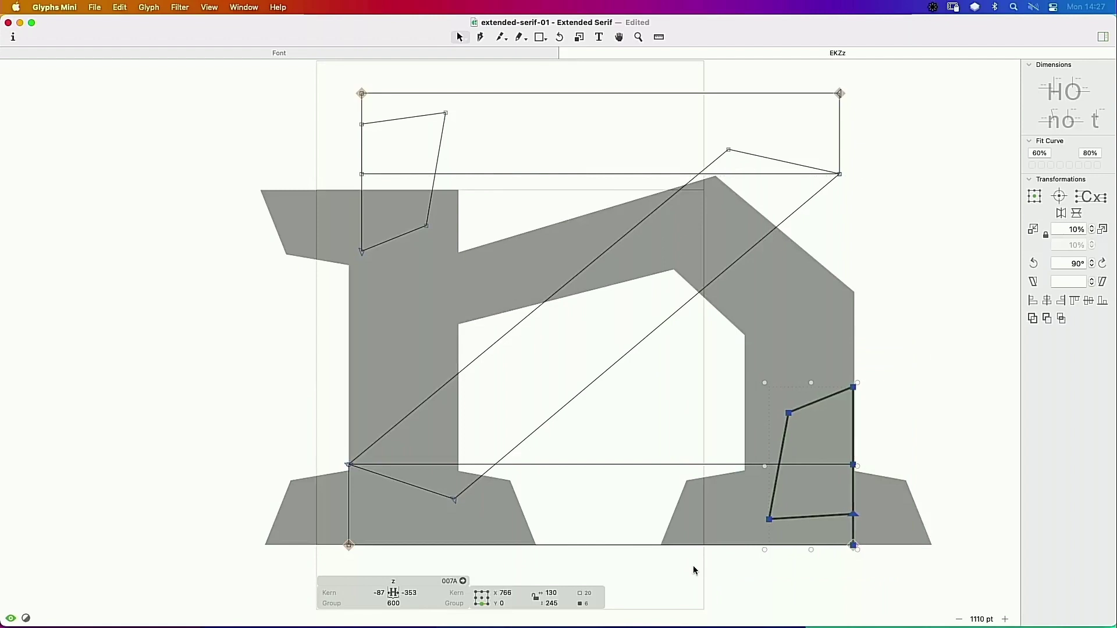
key(space)
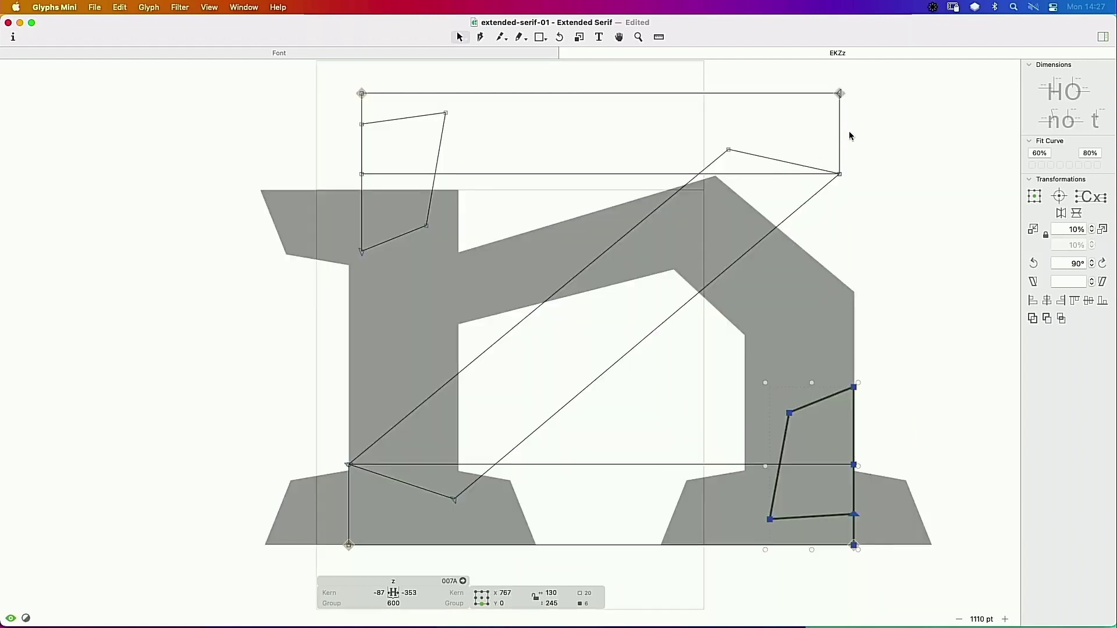
Step: Move the z's diagonal aside, then lower the upper arm and its serif to the x-height
click(679, 196)
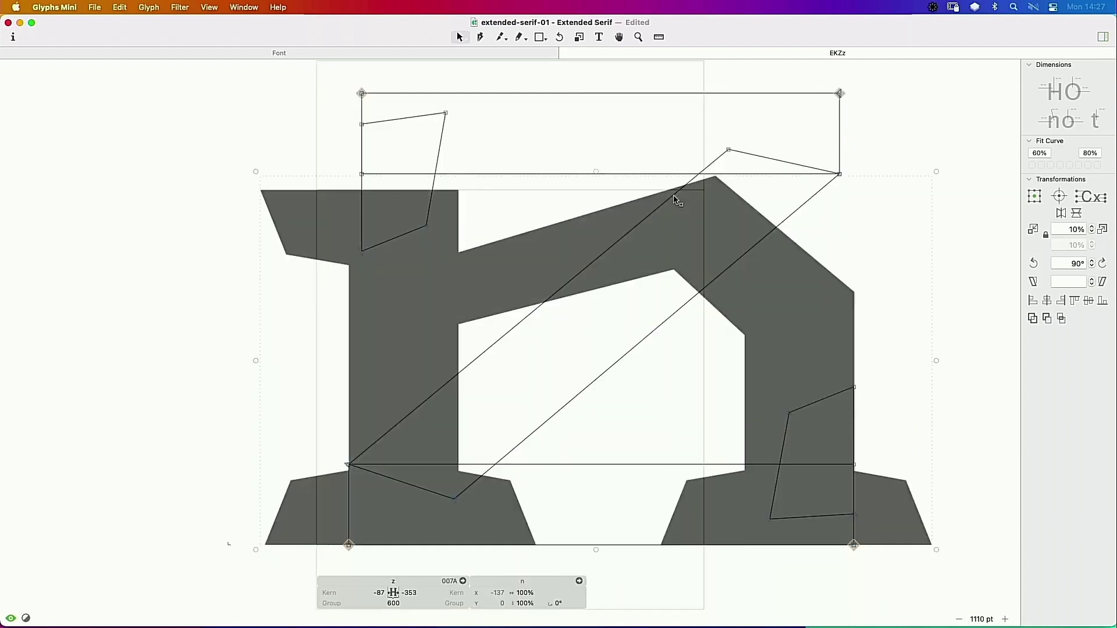
click(836, 203)
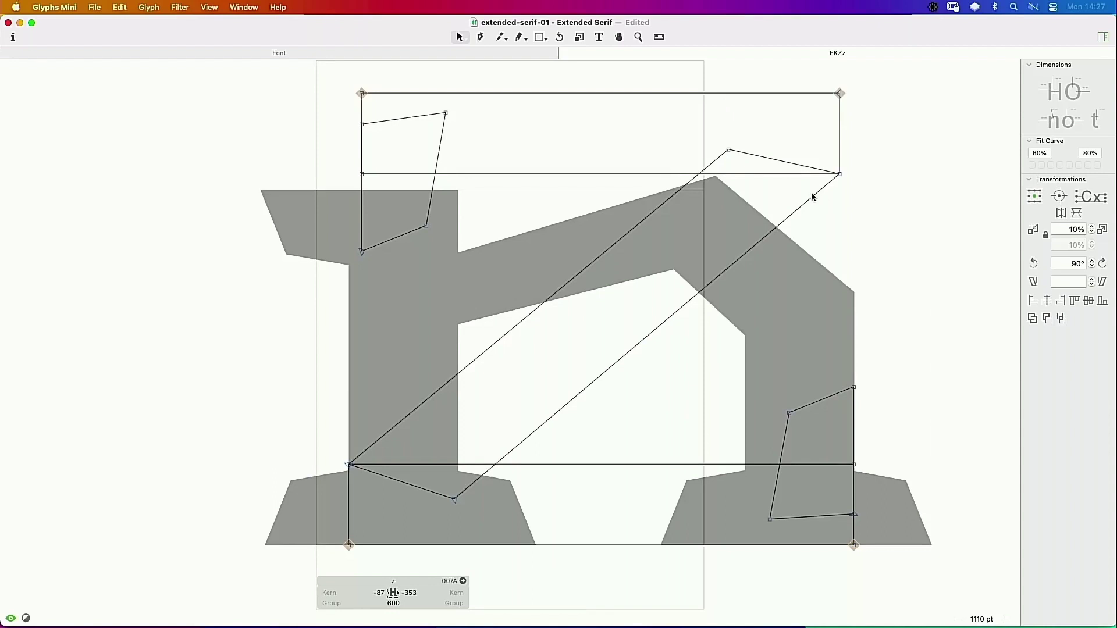
drag(820, 193, 232, 237)
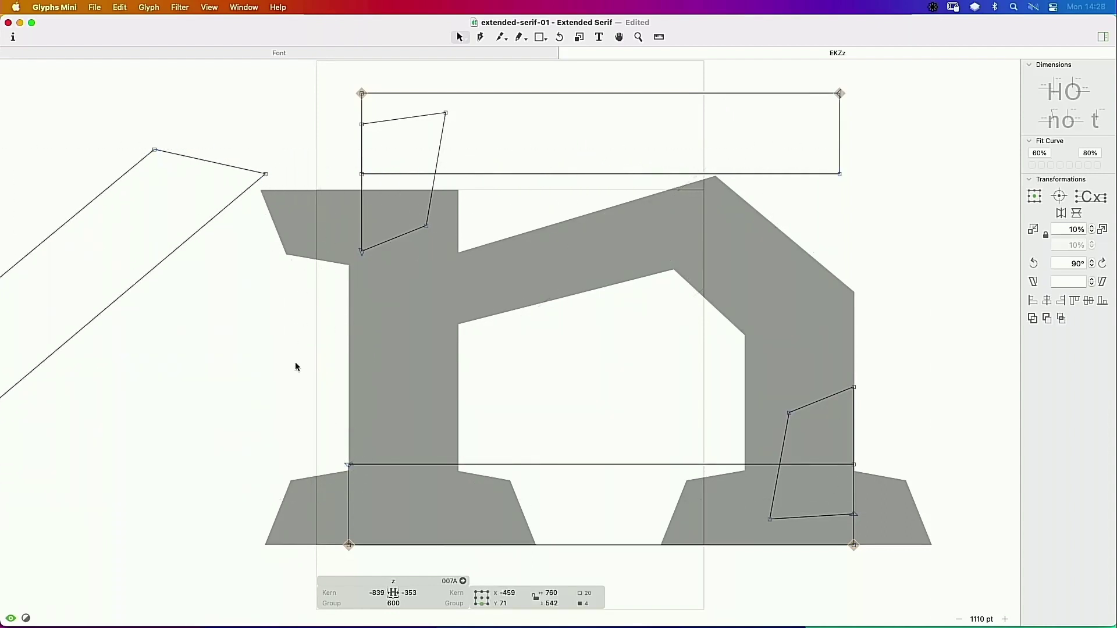
drag(350, 86, 847, 263)
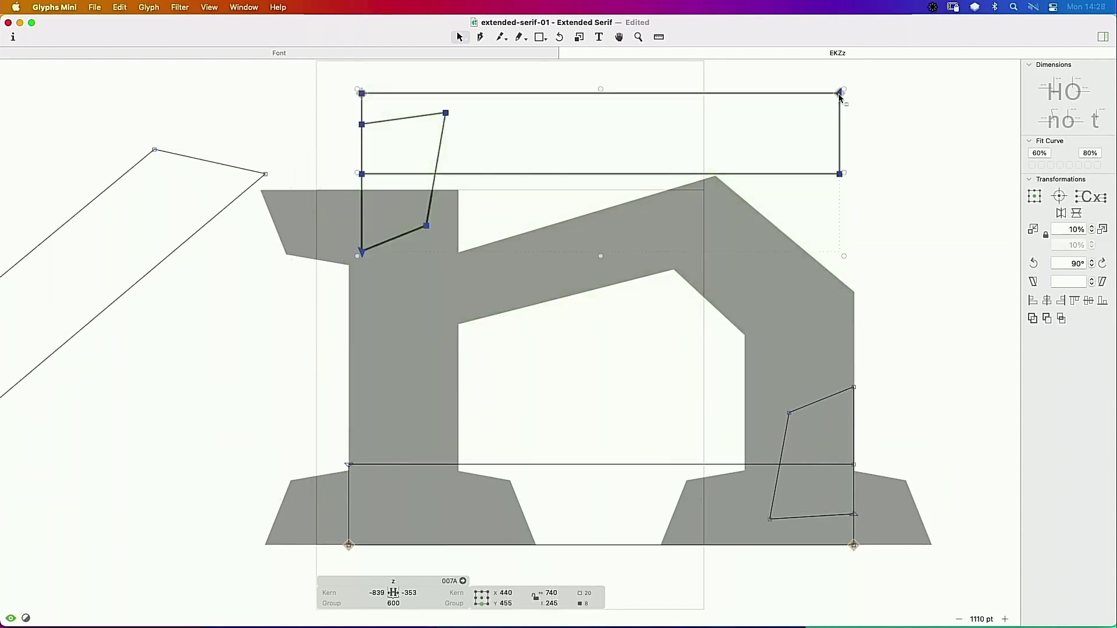
drag(840, 95, 840, 192)
click(849, 206)
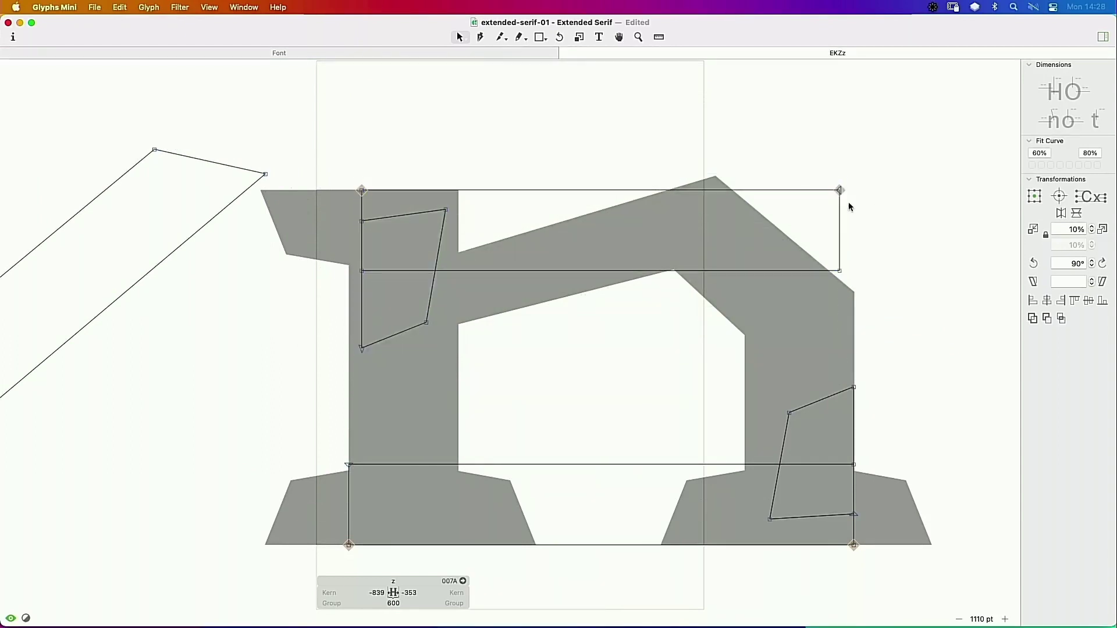
Step: Delete the n component from the z glyph
key(space)
click(526, 290)
key(Delete)
Step: Move the diagonal back into the z, with its upper corner exactly on the upper arm's inner end corner
double_click(193, 235)
drag(209, 218, 486, 230)
double_click(194, 234)
drag(193, 233, 845, 275)
scroll(849, 273, up, 10)
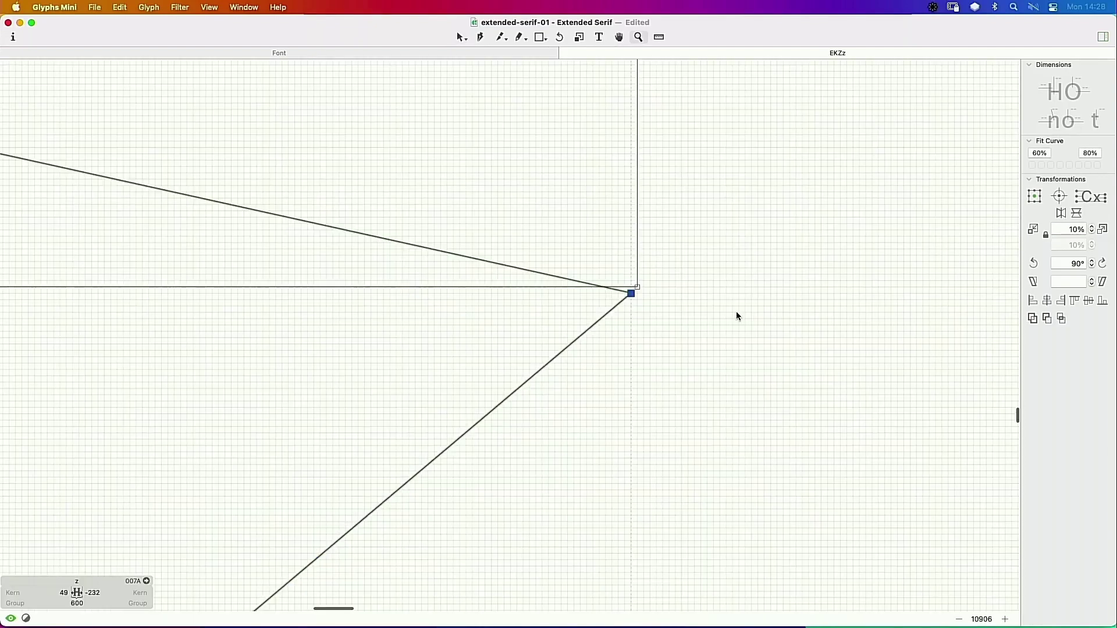
scroll(736, 316, down, 10)
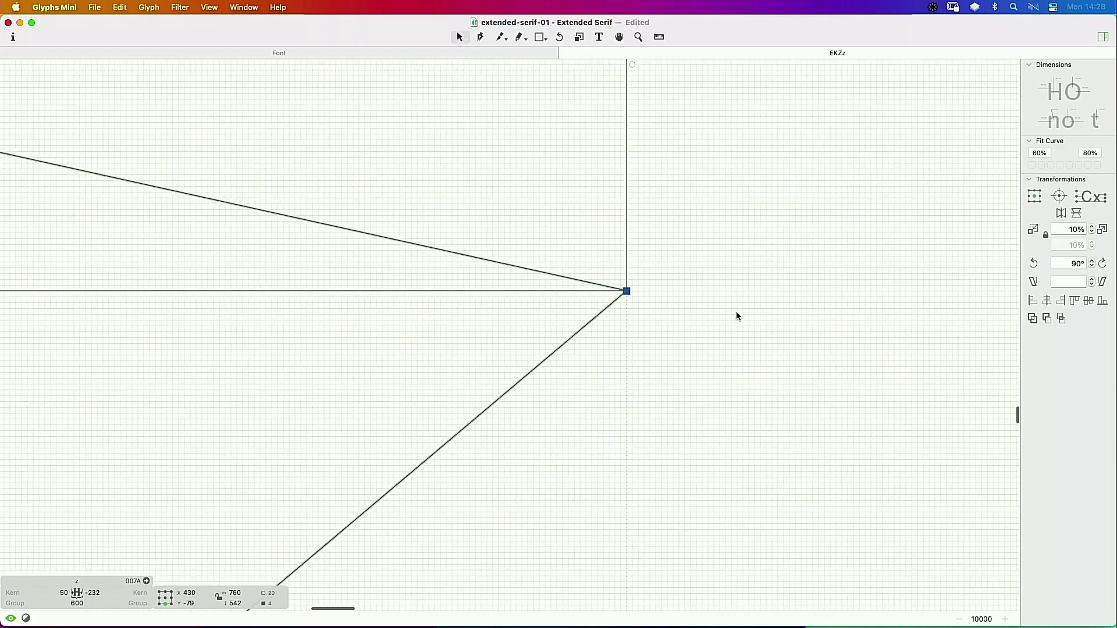
key(space)
scroll(436, 317, down, 5)
click(498, 469)
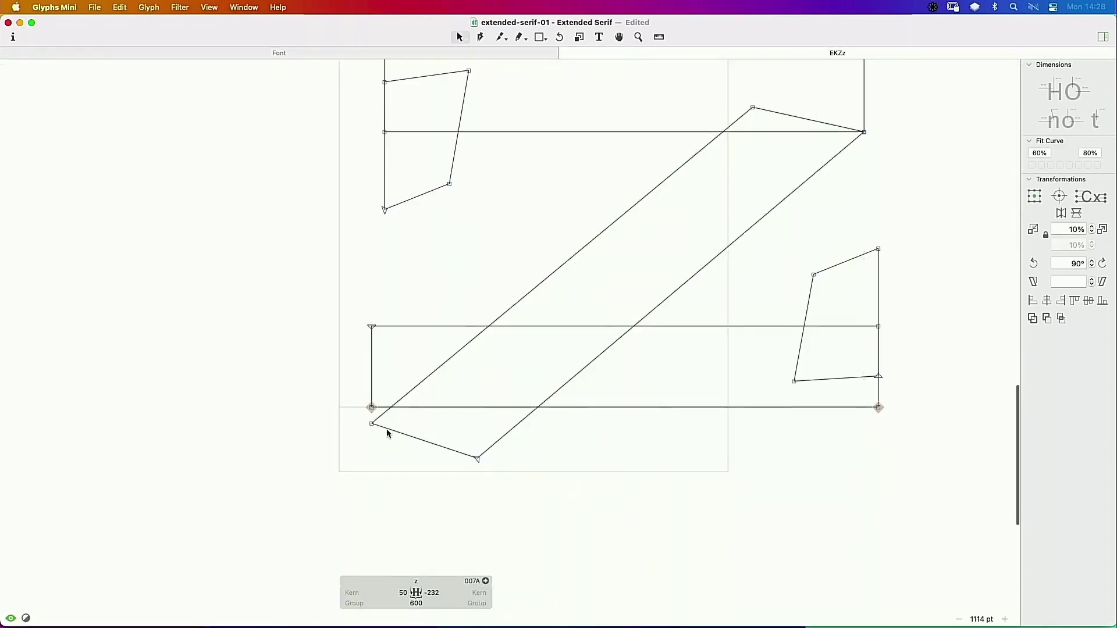
Step: Raise the diagonal's two lower nodes together so the outer one sits exactly on the lower arm's upper-left corner
click(371, 423)
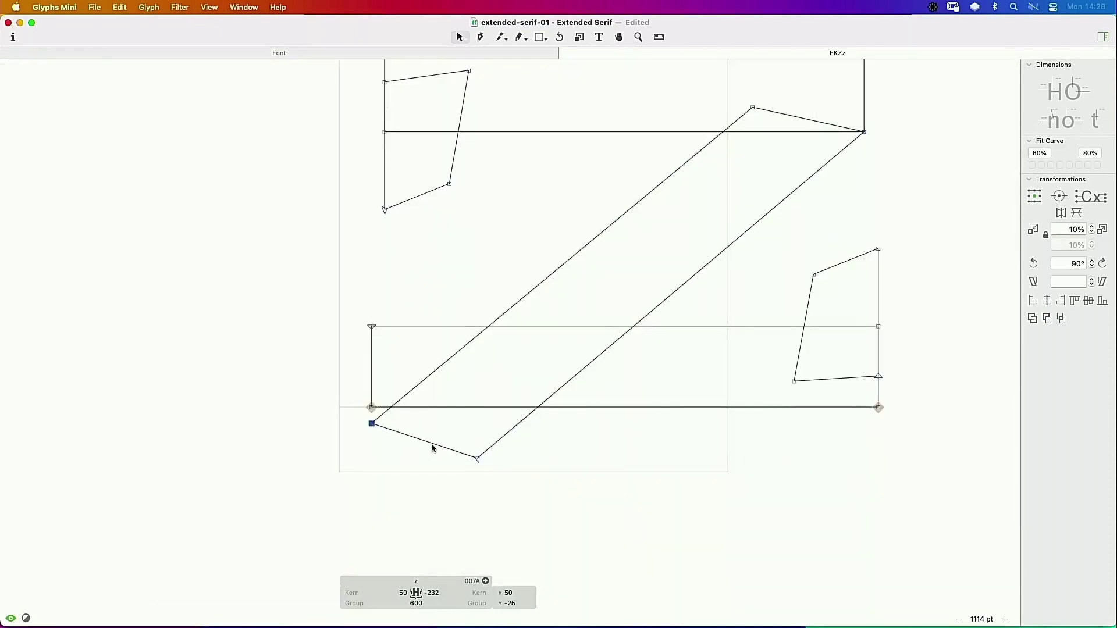
shift+click(477, 458)
mouse_move(477, 461)
mouse_down()
mouse_move(378, 341)
mouse_move(467, 382)
mouse_up()
key(super+space)
drag(424, 298, 308, 399)
click(487, 324)
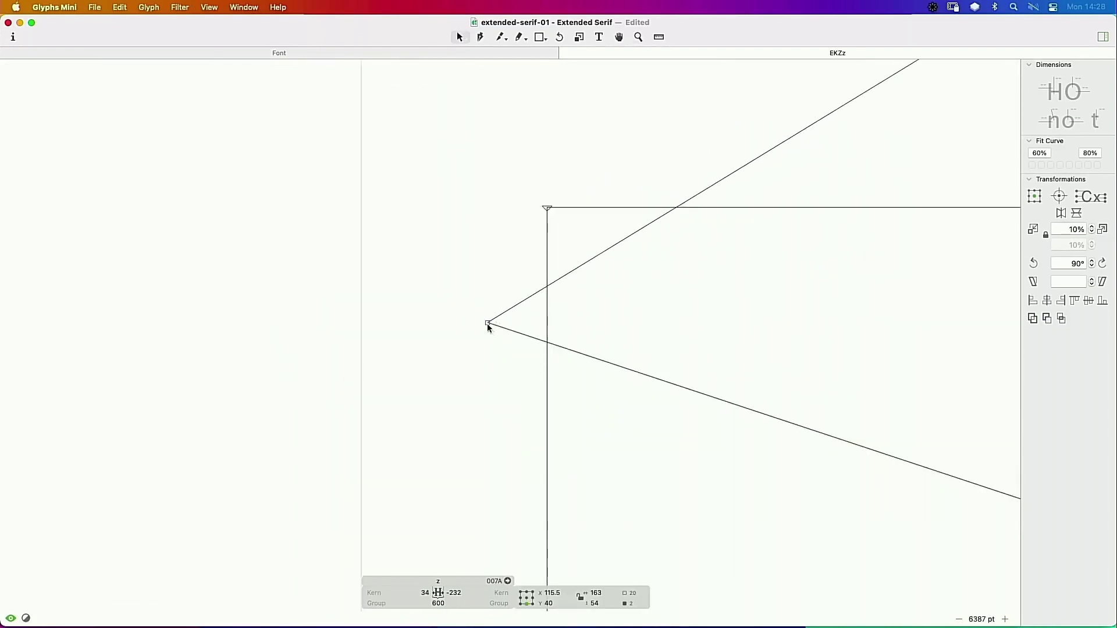
mouse_move(500, 333)
mouse_down()
mouse_move(526, 335)
mouse_move(575, 247)
mouse_move(549, 212)
mouse_move(513, 260)
mouse_up()
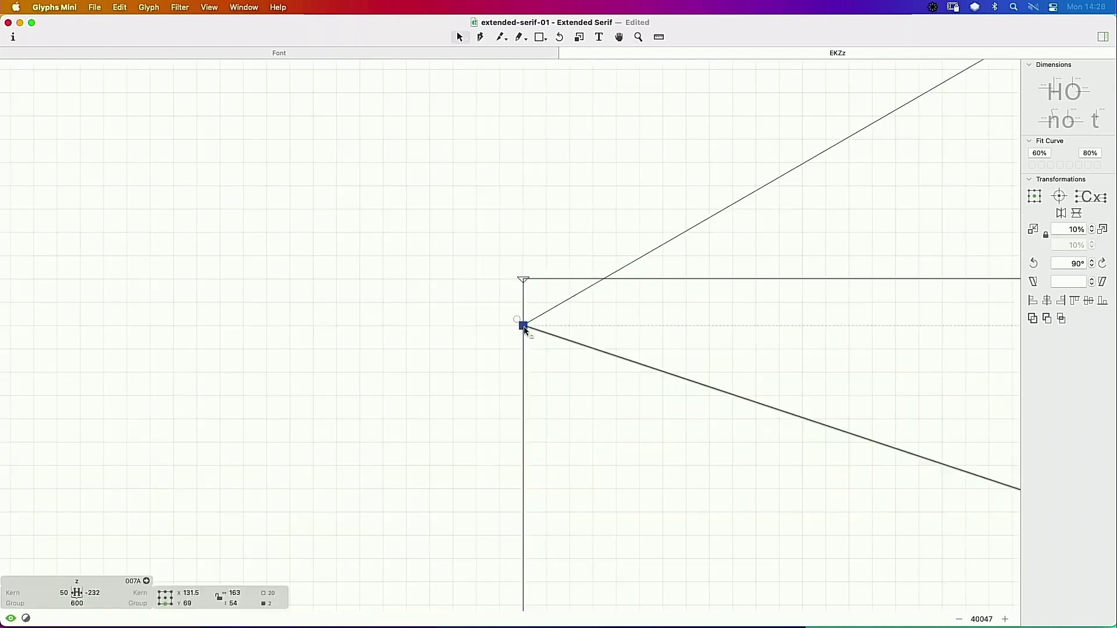
drag(524, 326, 525, 279)
Step: Link the z's left and right sidebearings to those of the n
key(super+0)
key(space)
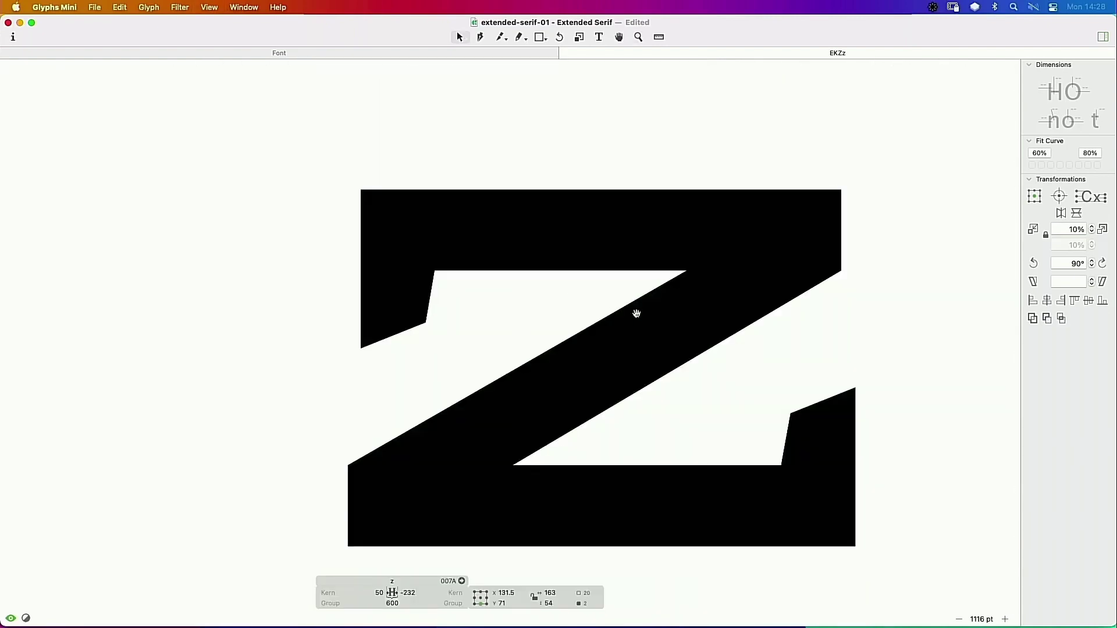
drag(636, 311, 578, 286)
key(super+minus)
key(super+minus)
key(super+minus)
key(space)
click(482, 593)
text(n)
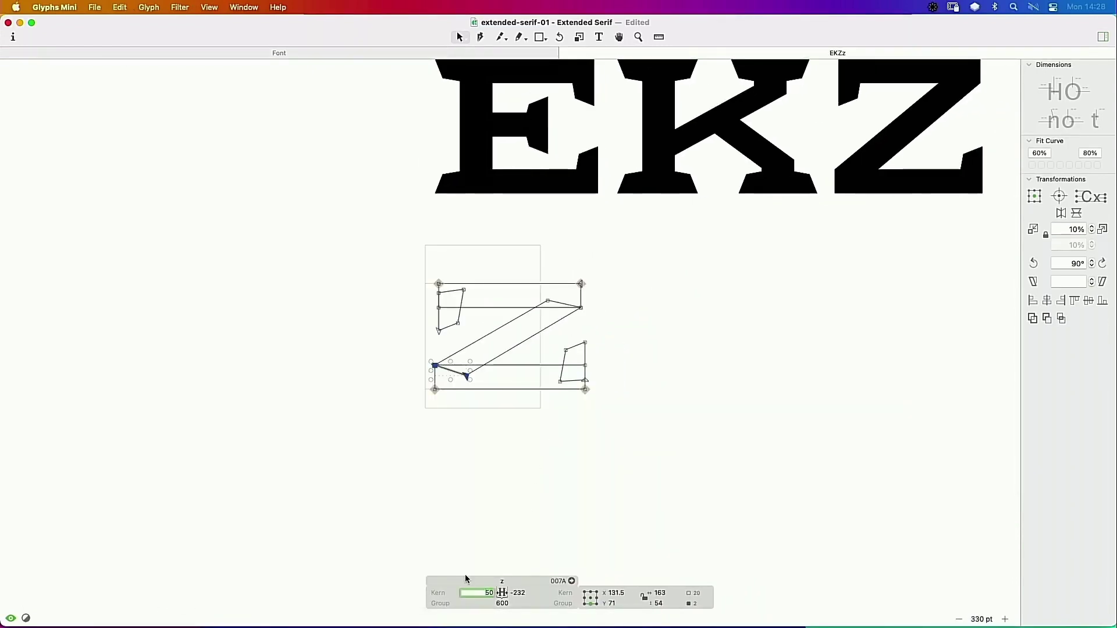
key(Tab)
text(n)
key(Return)
Step: Surround the z with two n's on each side in the sample text, making the second line nnznn
key(t)
click(615, 336)
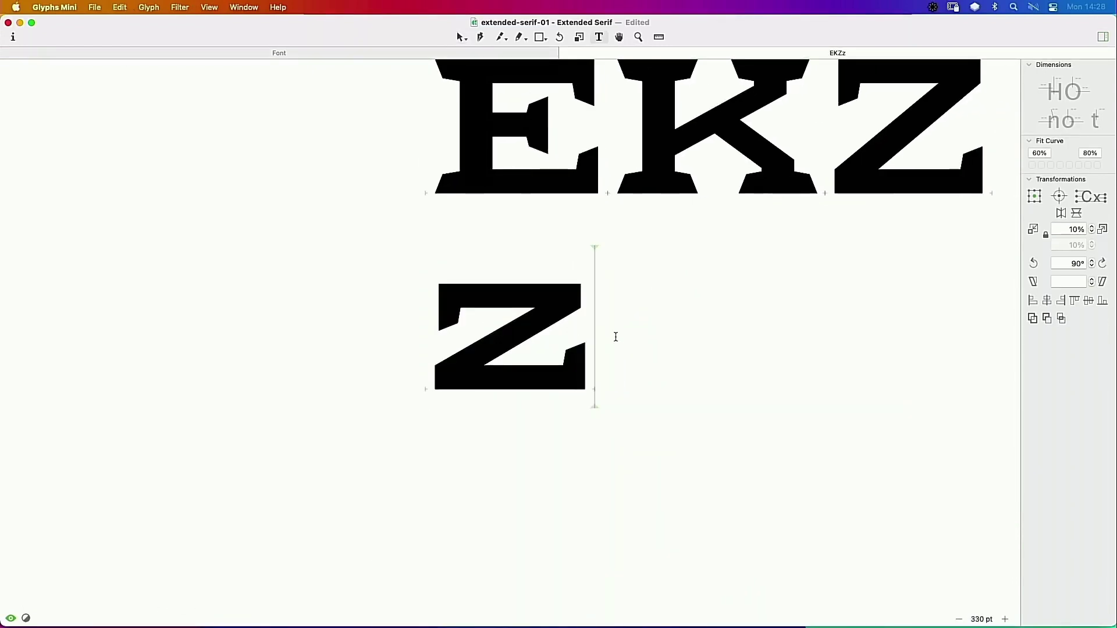
key(Left)
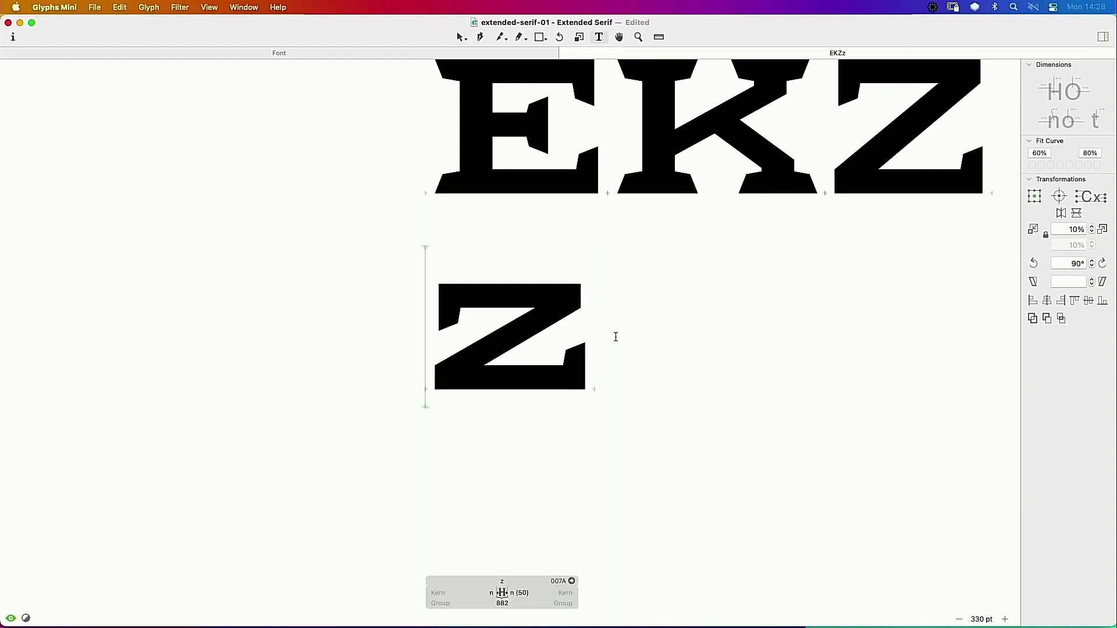
text(n)
key(Right)
text(n)
key(Left)
key(Left)
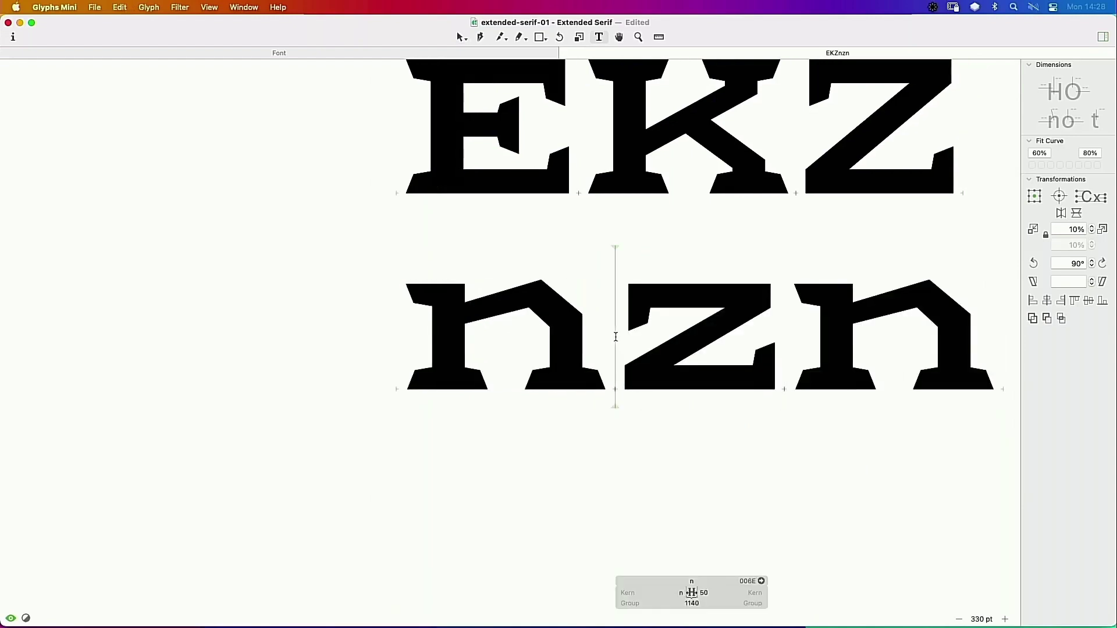
text(n)
key(Right)
text(n)
Step: Thin the z's diagonal by moving its lower inner node 30 units left to x 183 and its upper inner node 10 units right
key(Escape)
key(super+space)
drag(690, 221, 326, 449)
key(space)
drag(502, 281, 552, 236)
double_click(467, 264)
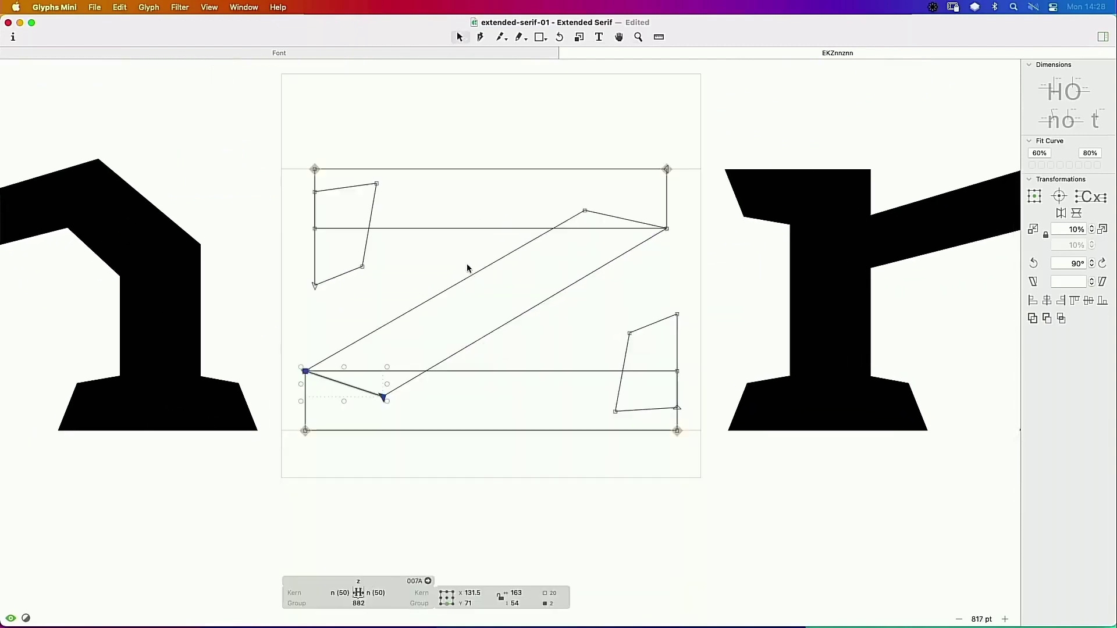
click(391, 403)
key(shift+Left)
key(shift+Left)
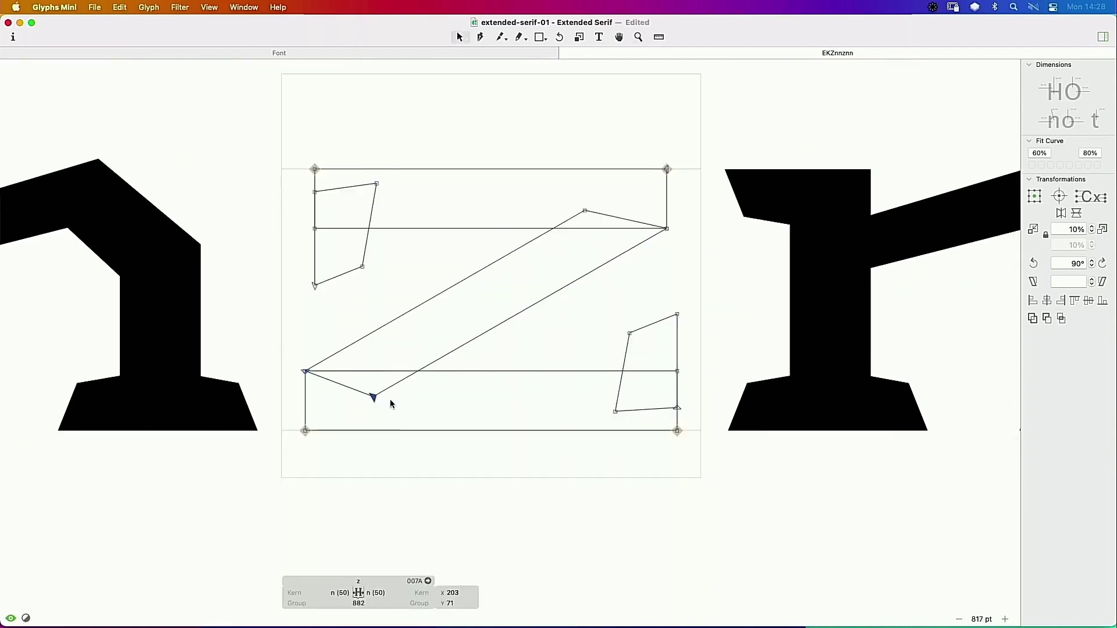
drag(562, 204, 619, 224)
key(shift+Right)
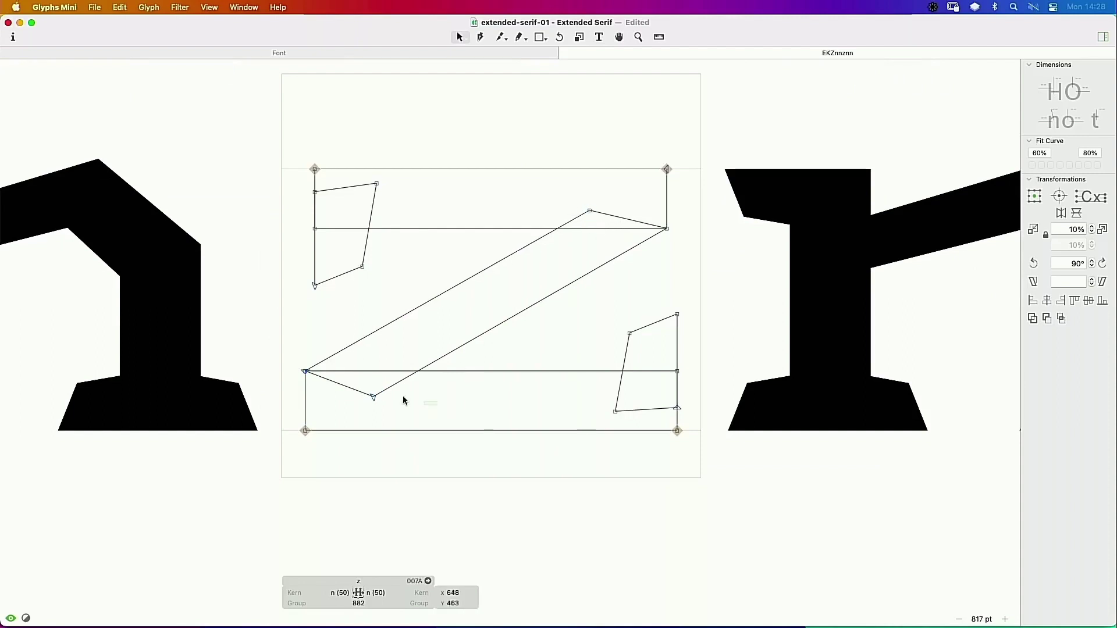
click(372, 397)
key(shift+Left)
Step: Insert a t before the z in the sample text
key(space)
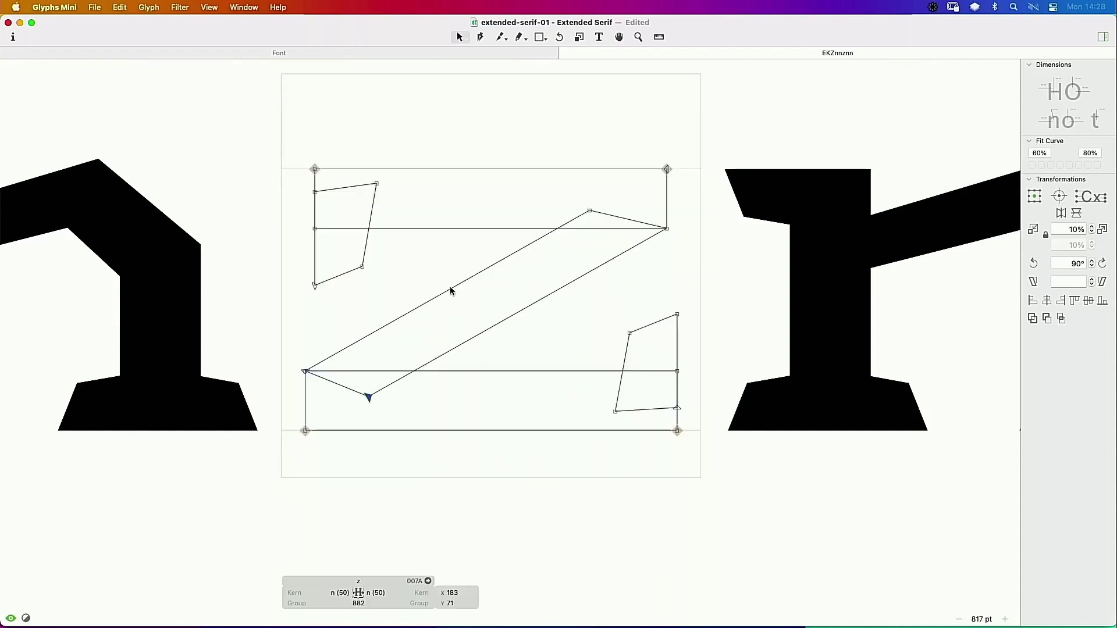
key(super+minus)
key(super+minus)
key(space)
drag(646, 208, 724, 181)
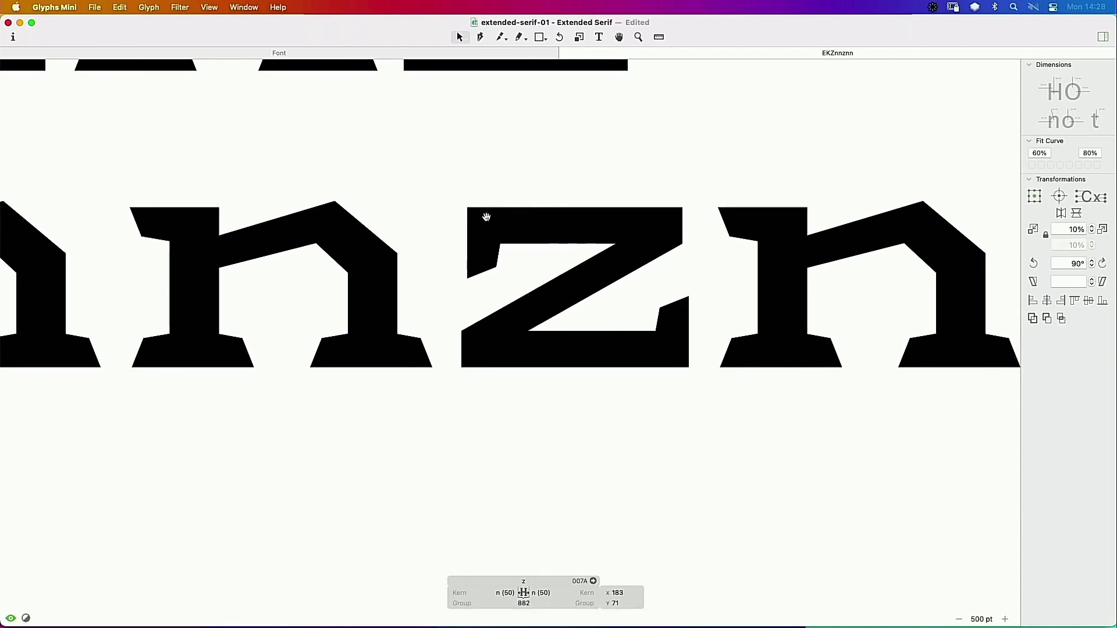
mouse_move(628, 226)
mouse_down()
mouse_move(459, 260)
mouse_move(643, 217)
mouse_up()
key(super+minus)
text(t)
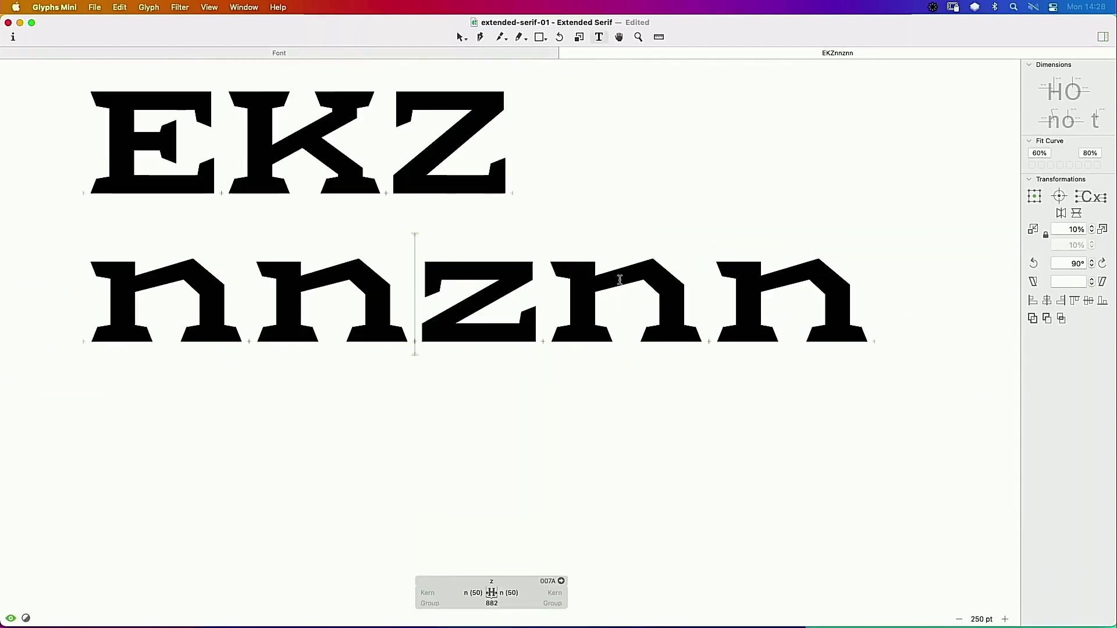
text(t)
key(Escape)
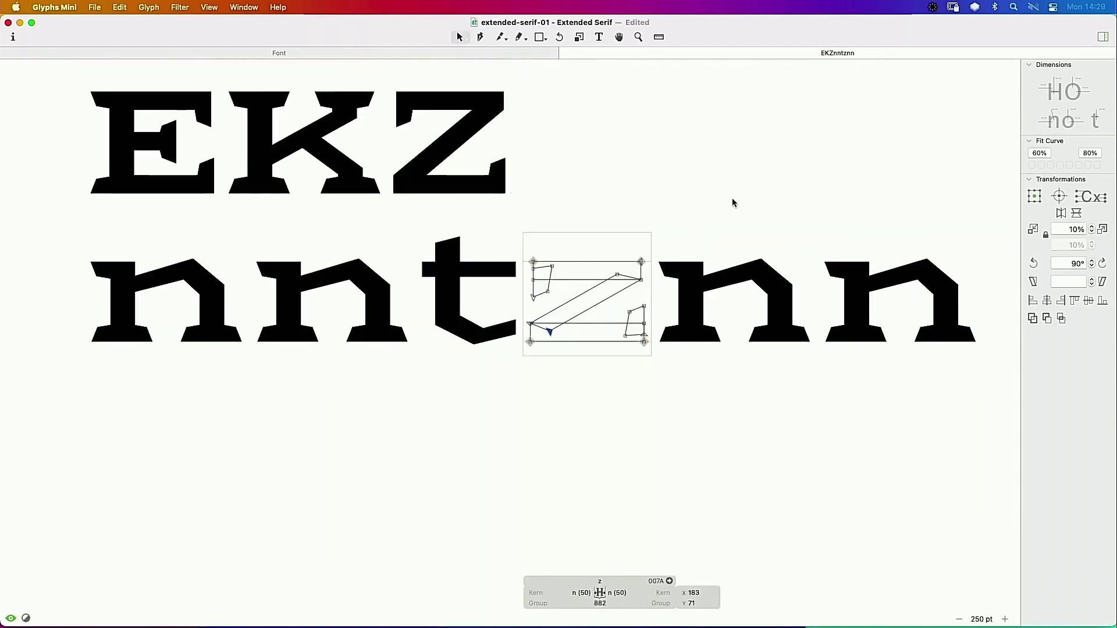
Step: Copy the t's crossbar and paste it into the z glyph as a thickness reference at the x-height
drag(715, 182, 357, 366)
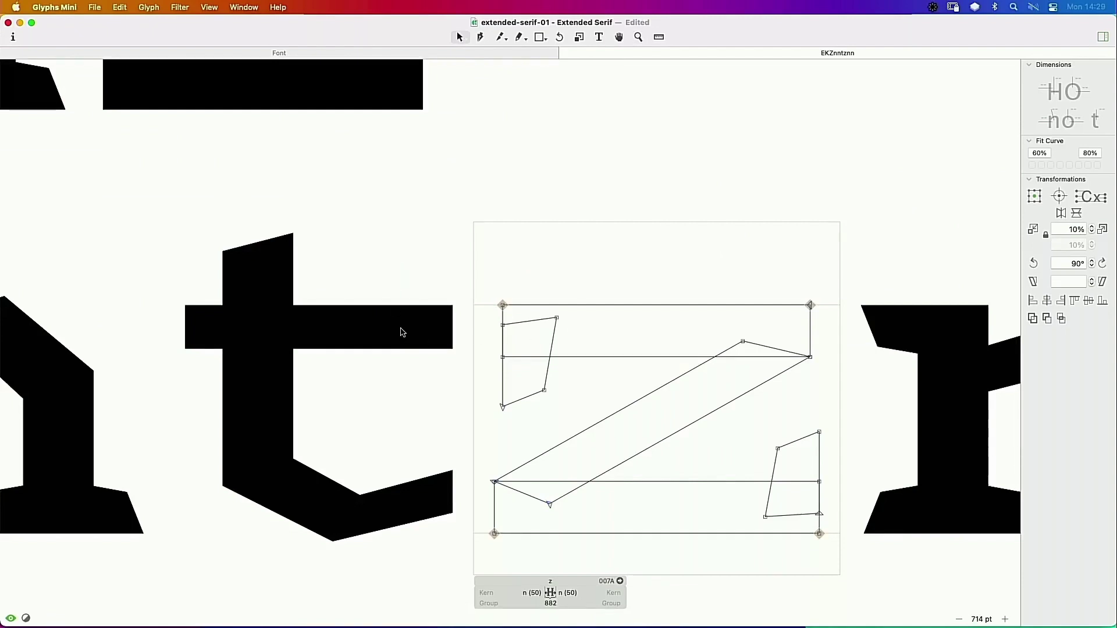
double_click(407, 326)
click(389, 306)
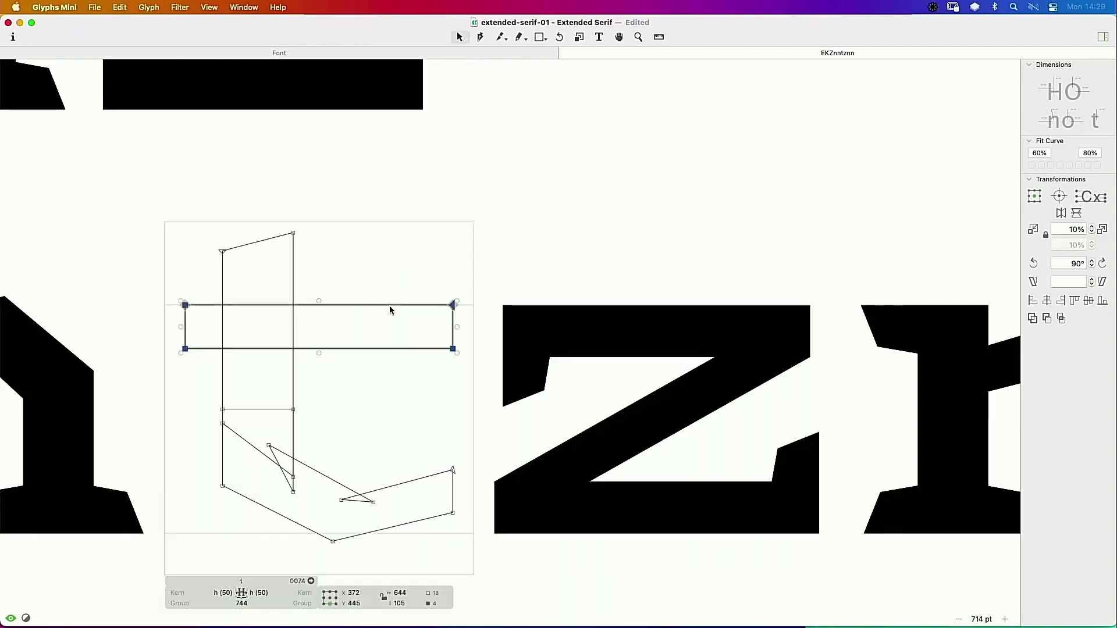
double_click(589, 308)
click(593, 308)
click(599, 363)
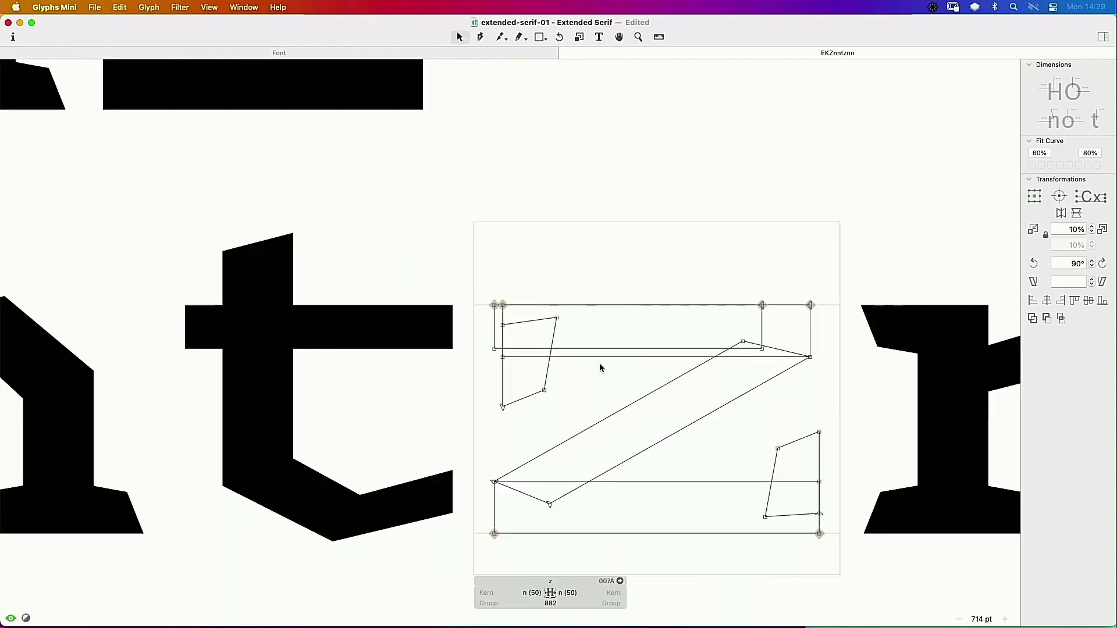
Step: Thin both arms of the z by 20 units along their inner edges to match the 105-unit crossbar
click(630, 357)
key(shift+Up)
key(shift+Up)
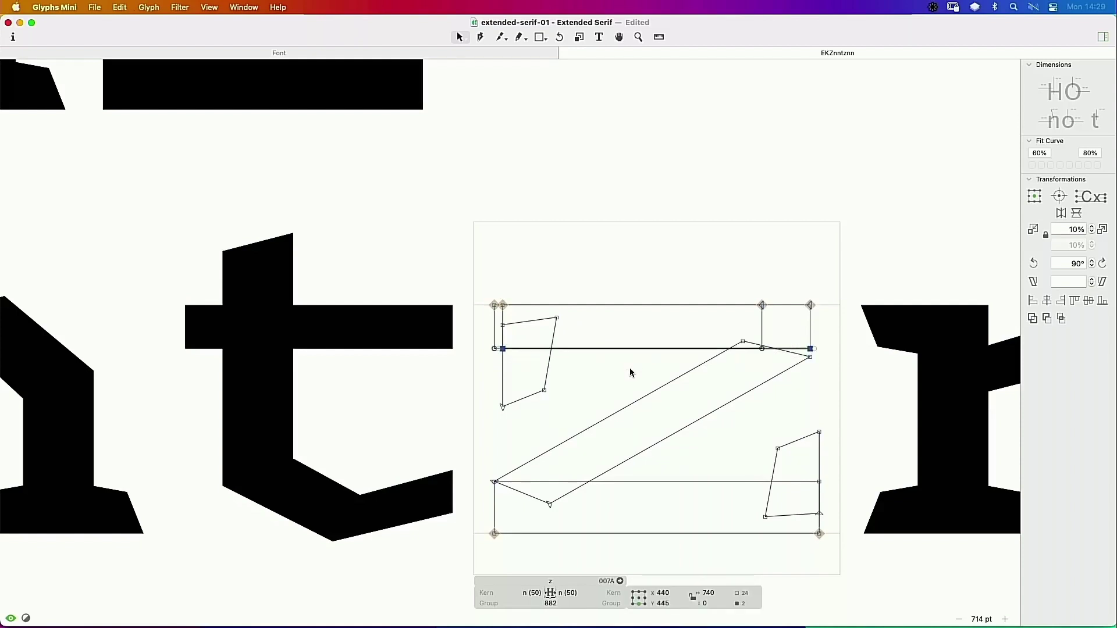
click(683, 481)
key(shift+Down)
key(shift+Down)
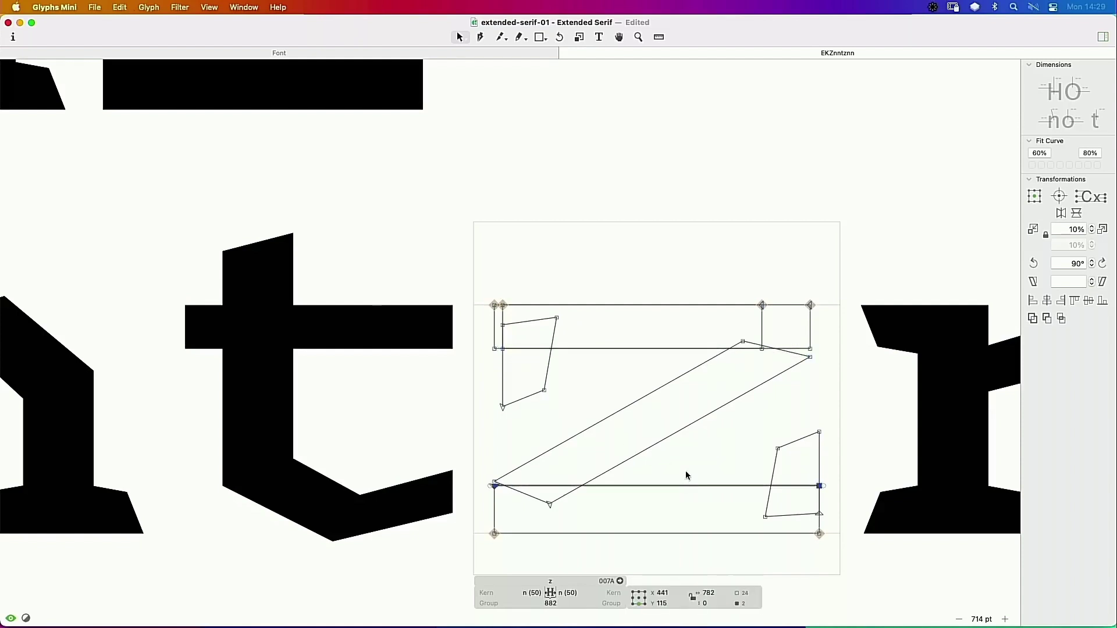
Step: Move the diagonal's lower end 20 units down and its upper end 20 units up to meet the thinned arms' inner corners
click(666, 454)
click(522, 493)
key(shift+Down)
key(shift+Down)
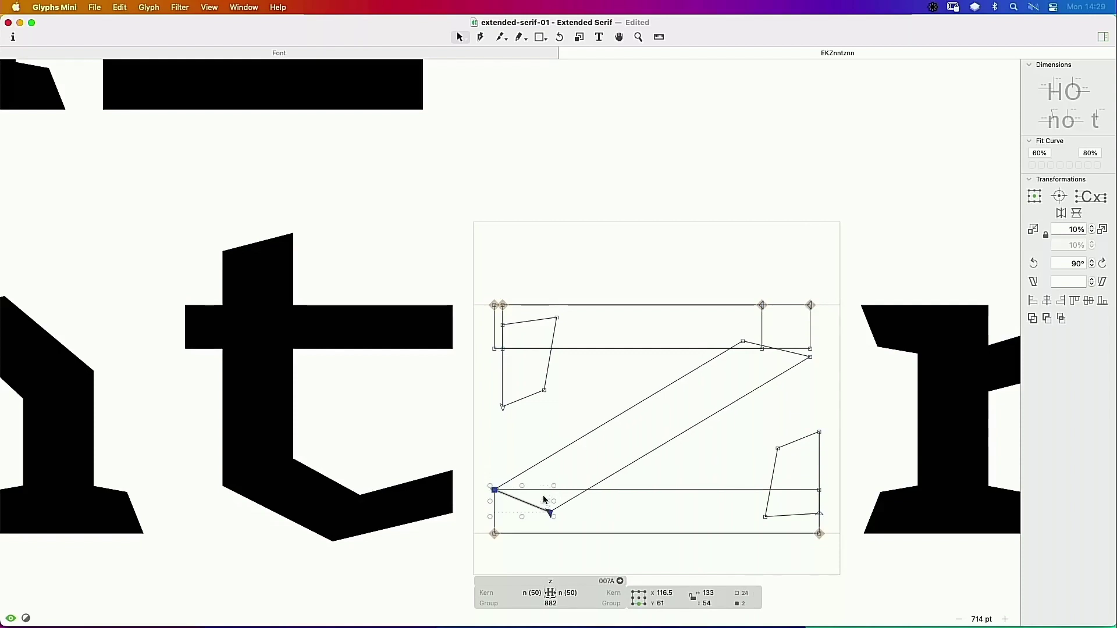
click(785, 406)
click(795, 357)
key(shift+Up)
key(shift+Up)
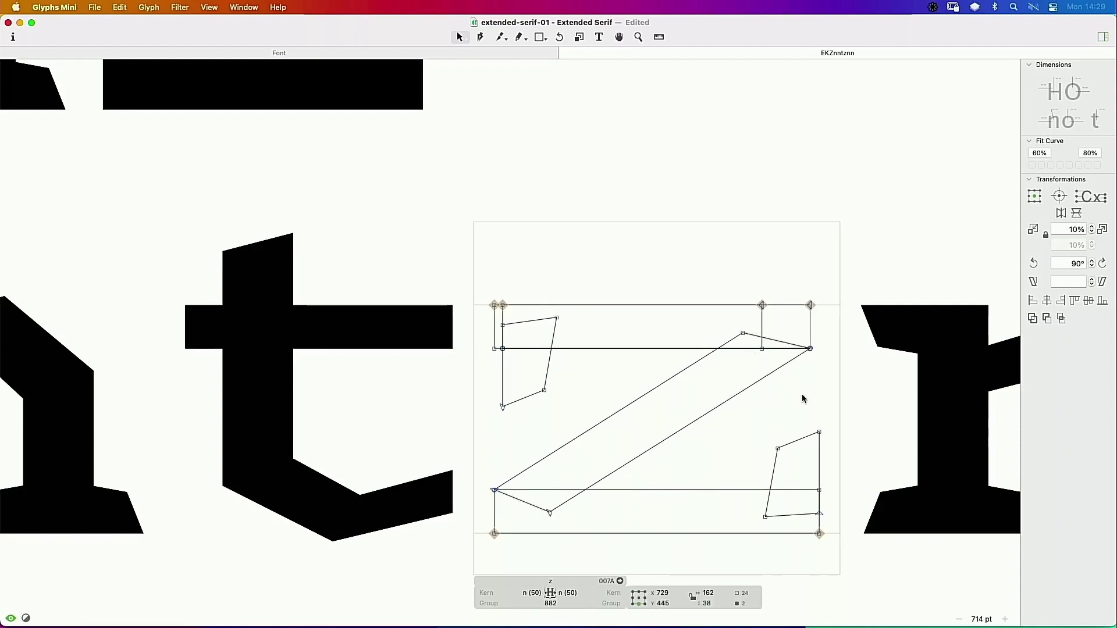
Step: Delete the pasted t crossbar from the z and preview the letter between its neighbours
click(700, 357)
double_click(495, 333)
key(Delete)
key(space)
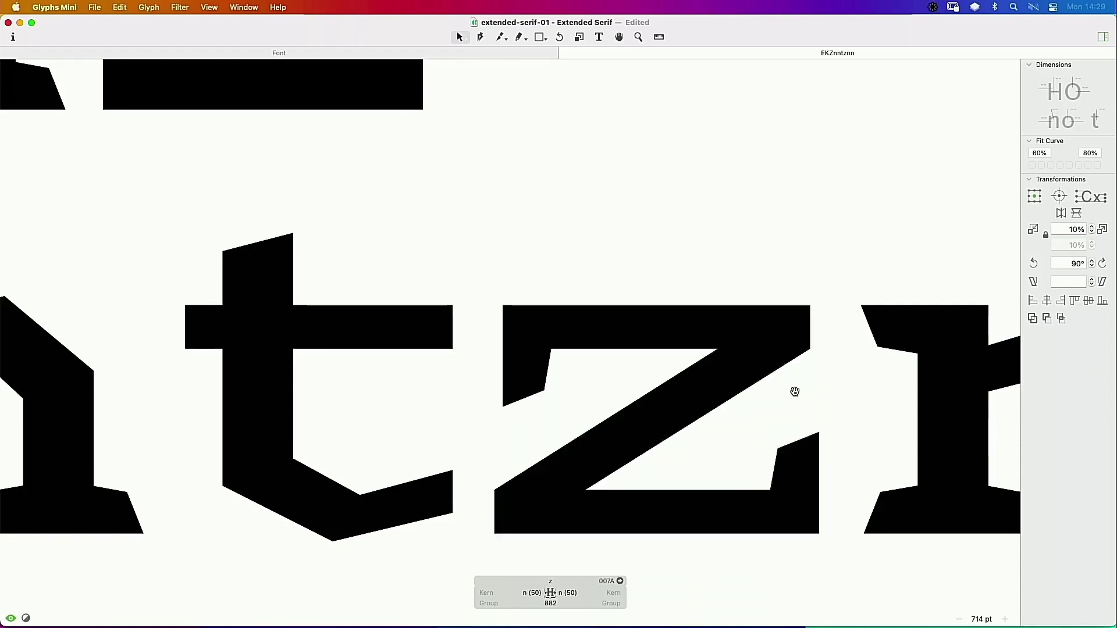
drag(795, 391, 727, 326)
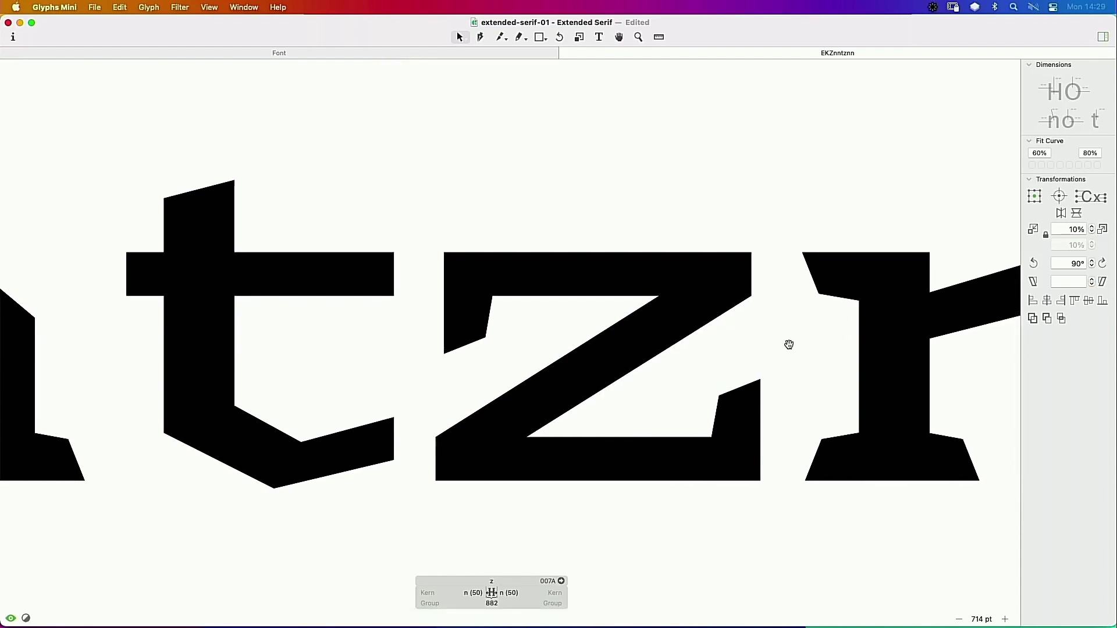
drag(788, 343, 734, 320)
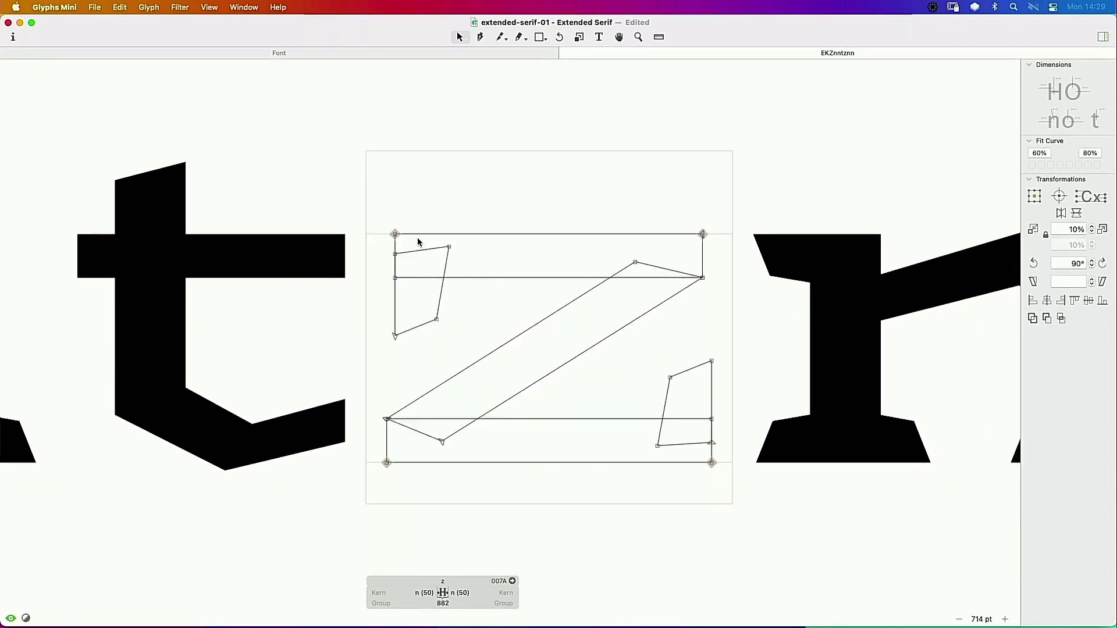
Step: Narrow the z by moving all nodes on its right side 20 units left
key(super+minus)
key(space)
drag(636, 303, 603, 293)
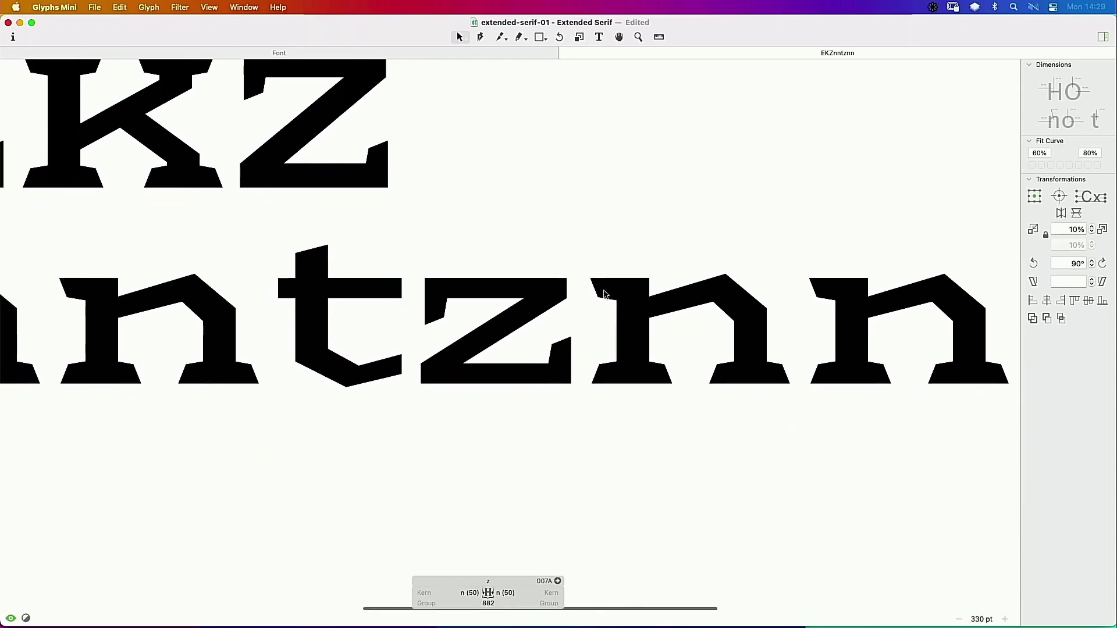
drag(504, 243, 576, 413)
key(shift+Left)
key(shift+Left)
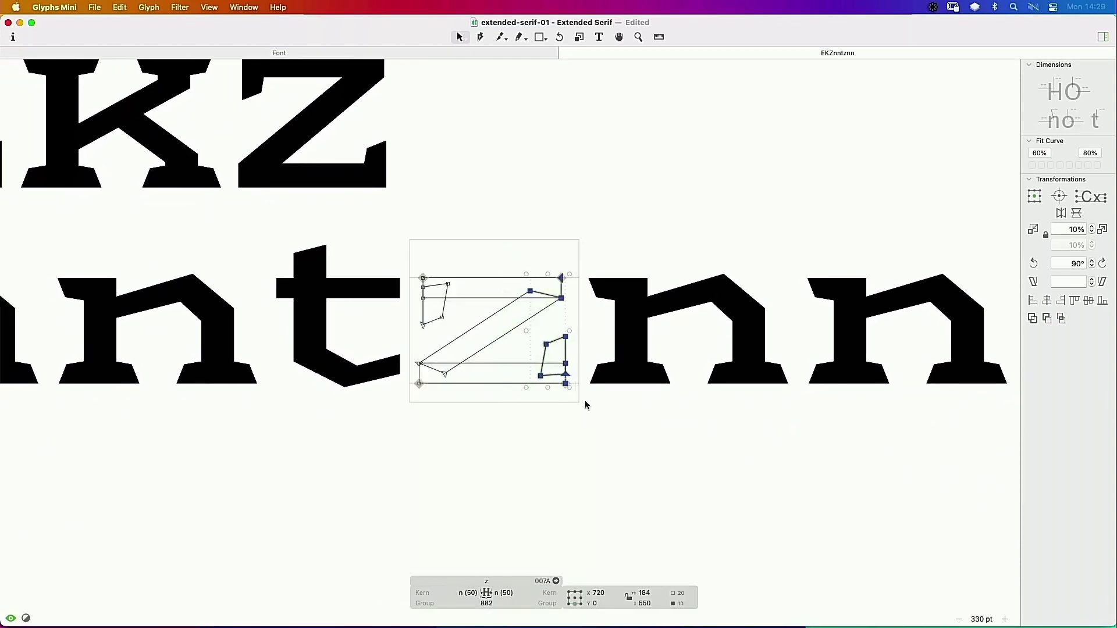
Step: Reapply the z's right sidebearing from the n to fit the narrowed letter
key(space)
click(504, 593)
key(super+a)
key(Tab)
key(Return)
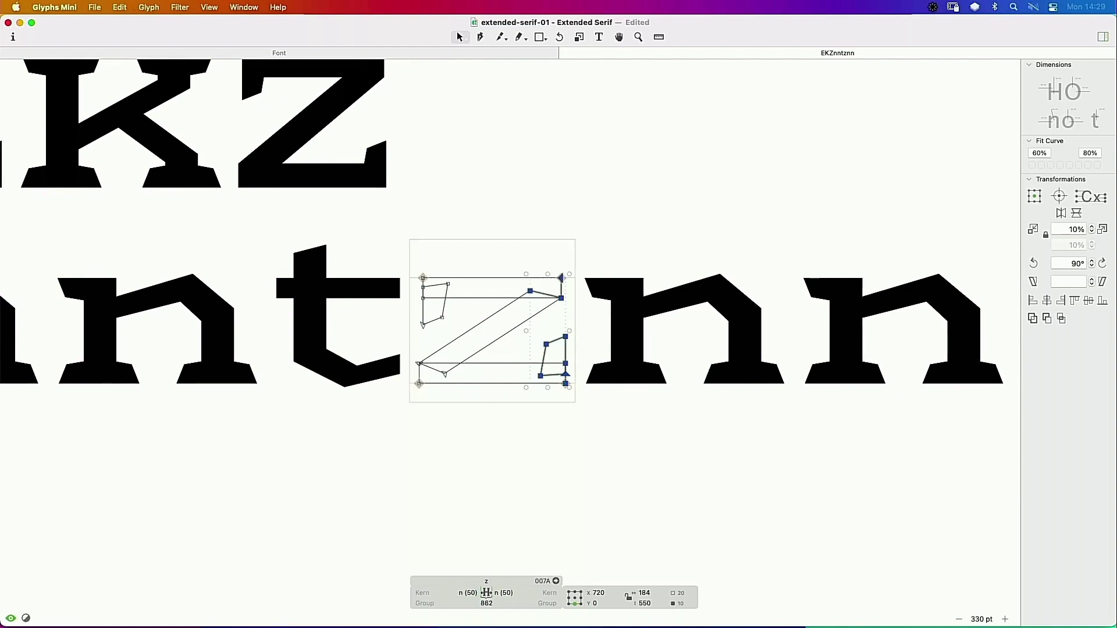
Step: Examine the z's weight, width and spacing against the EKZ and nntznn sample lines at a small size
key(t)
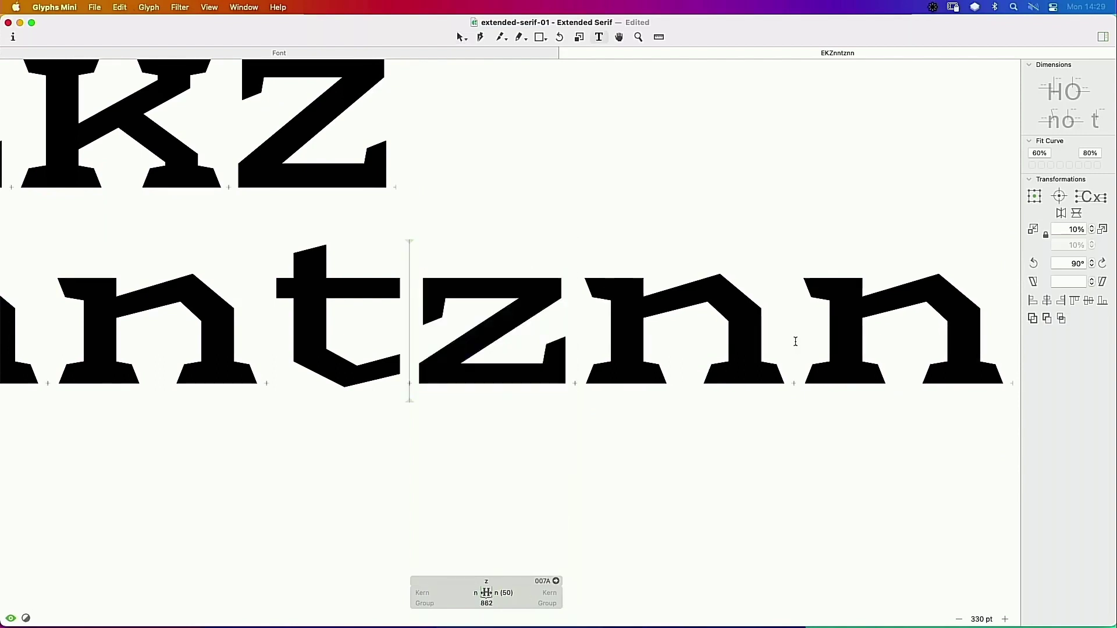
scroll(796, 342, down, 5)
key(Escape)
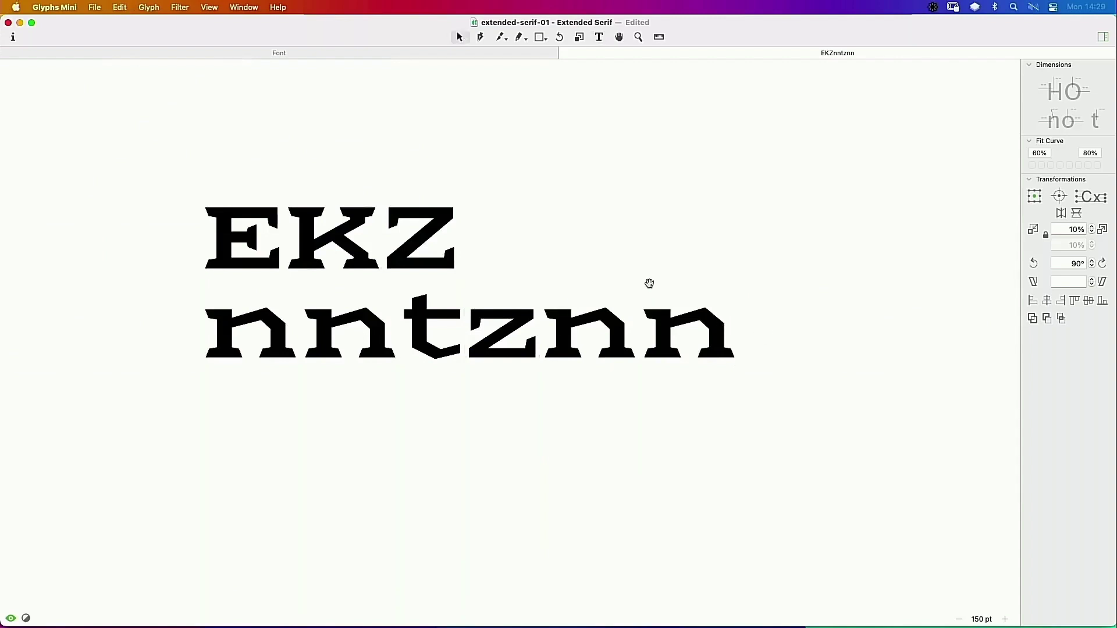
drag(648, 284, 777, 281)
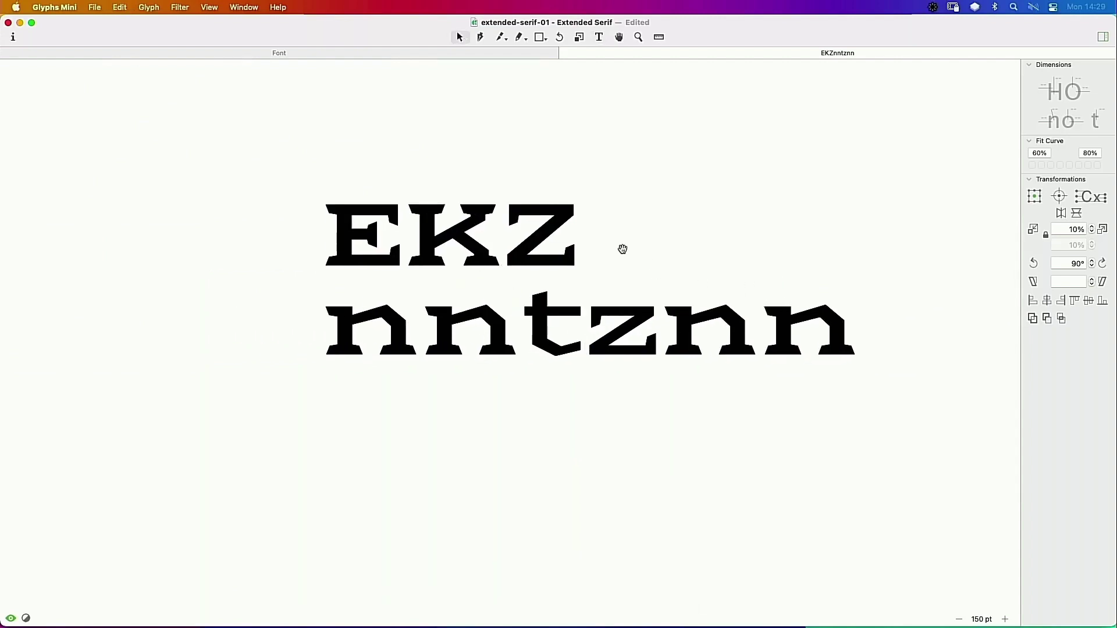
double_click(516, 340)
double_click(560, 351)
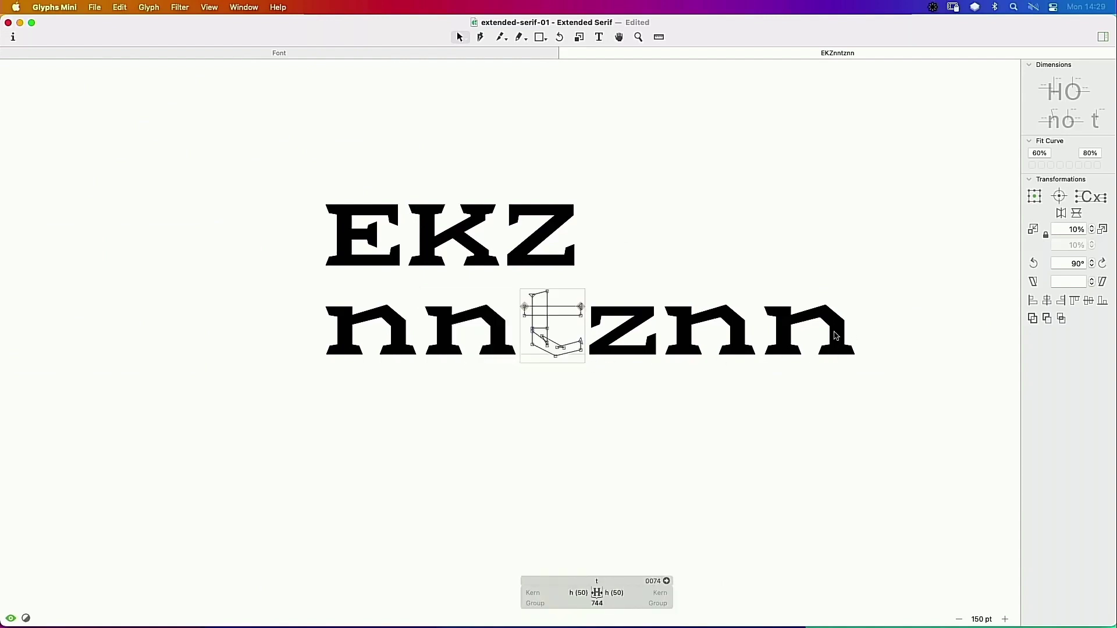
key(t)
click(858, 334)
key(Escape)
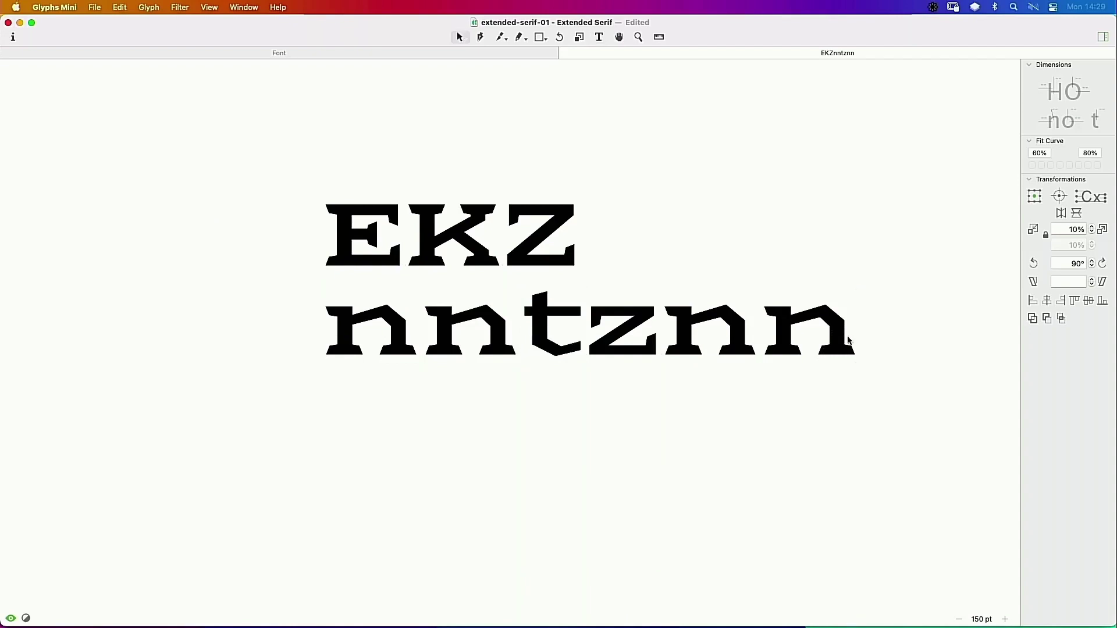
Step: Save the font and close the sample text tab
key(super+s)
key(super+w)
key(super+s)
click(645, 370)
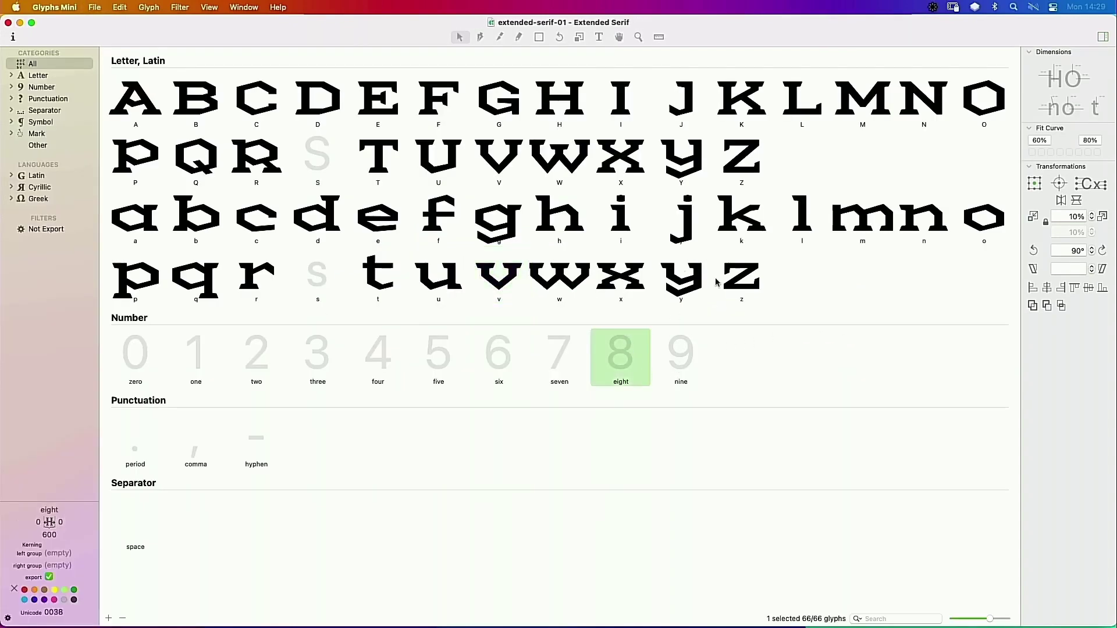
Step: Open the lowercase z glyph in its own edit tab
double_click(745, 288)
key(super+0)
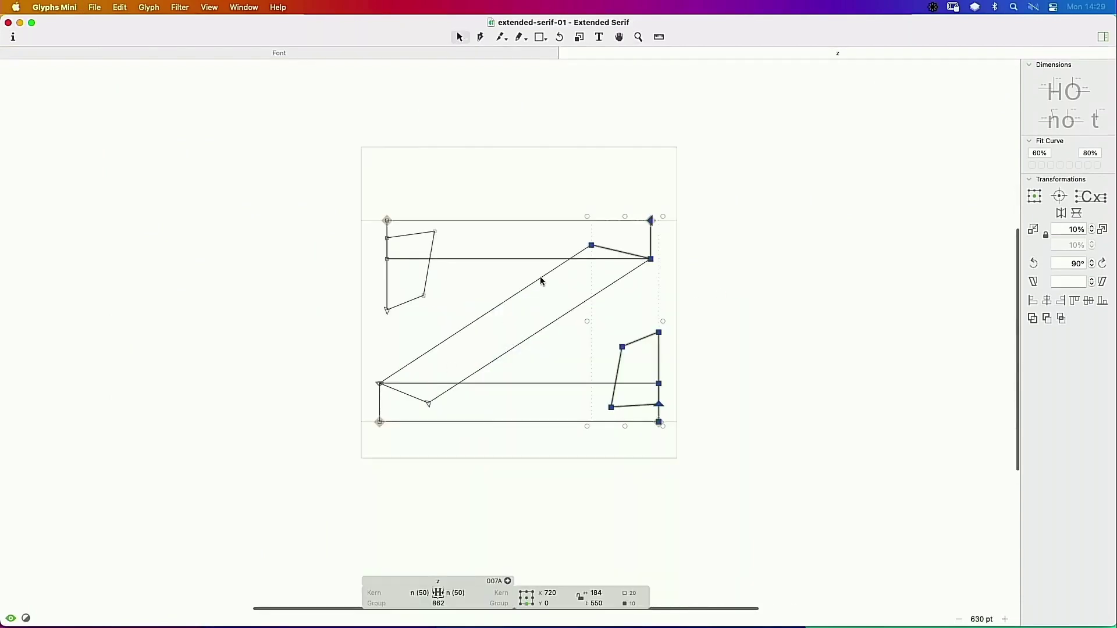
Step: Thicken the z's diagonal by moving its upper inner node left to X 608 and its lower inner node right to X 203
drag(606, 234, 579, 251)
key(shift+Left)
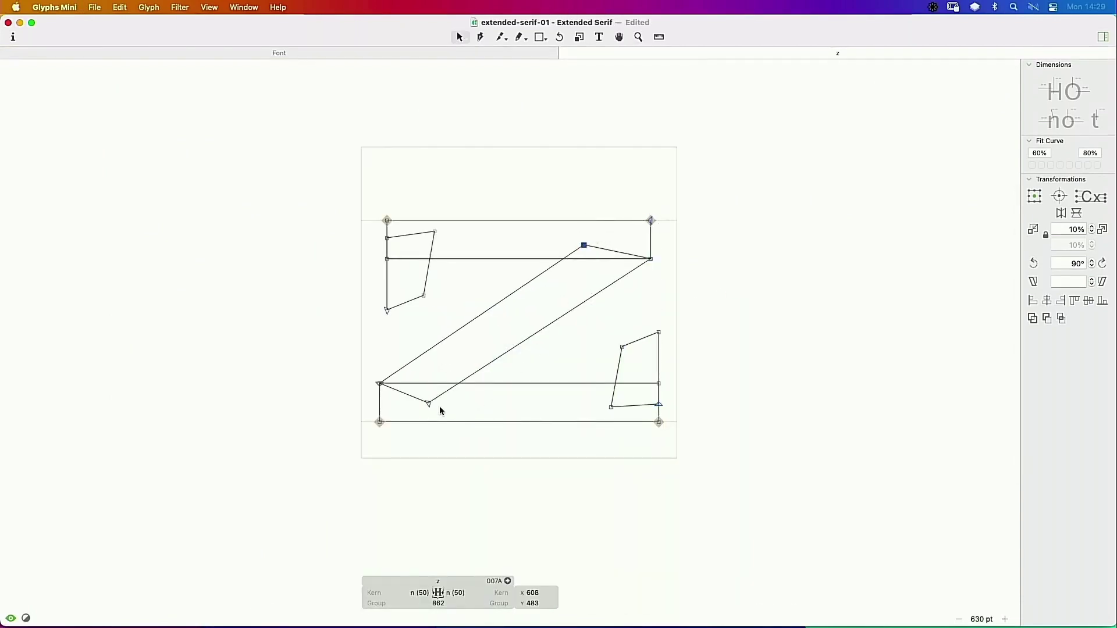
drag(439, 408, 415, 400)
key(shift+Right)
key(shift+Right)
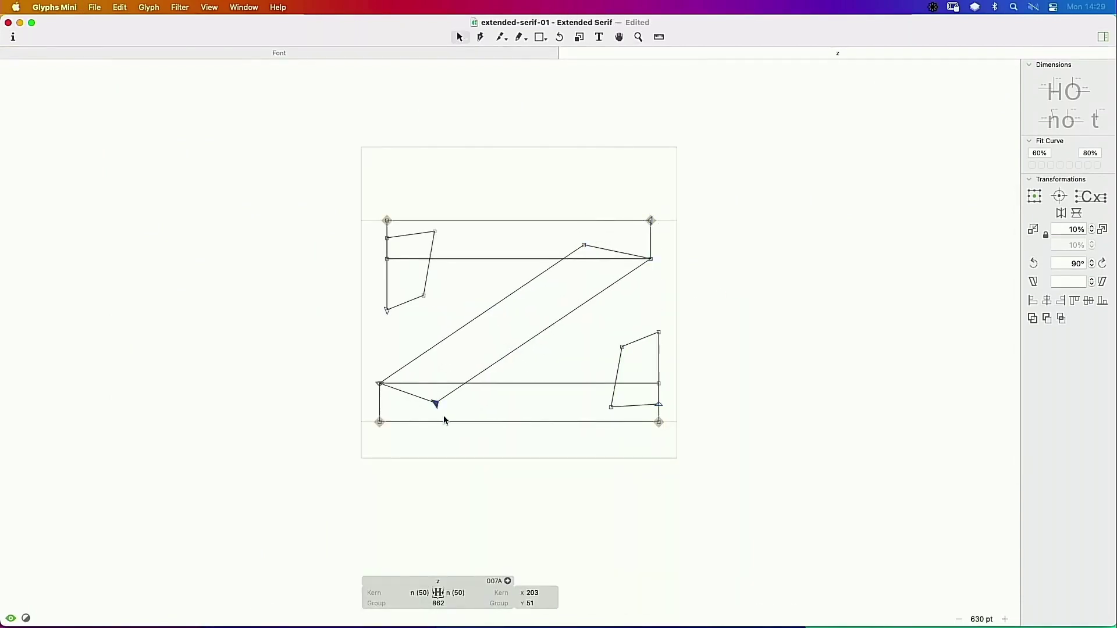
key(super+w)
click(627, 291)
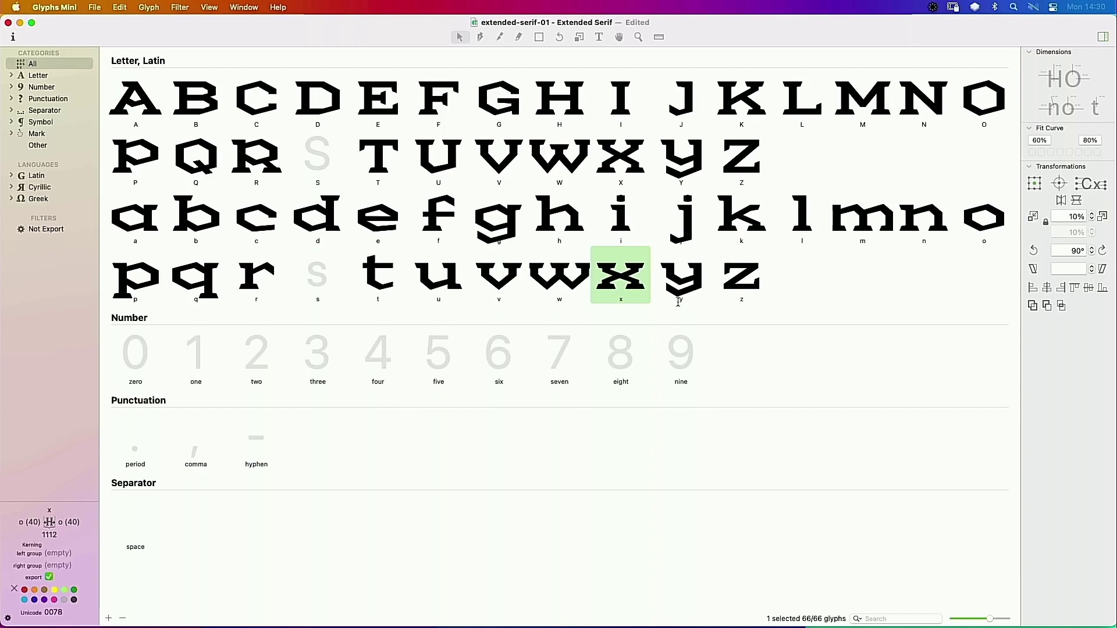
Step: Reopen the z and move the diagonal's upper inner node about 10 units further left
double_click(746, 279)
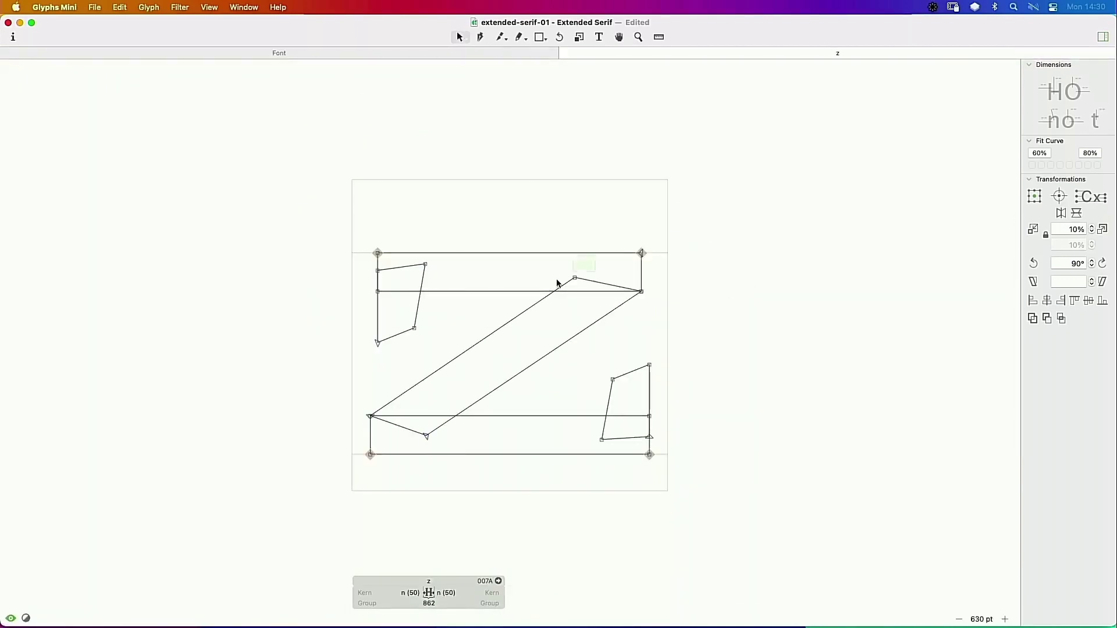
click(575, 278)
click(428, 436)
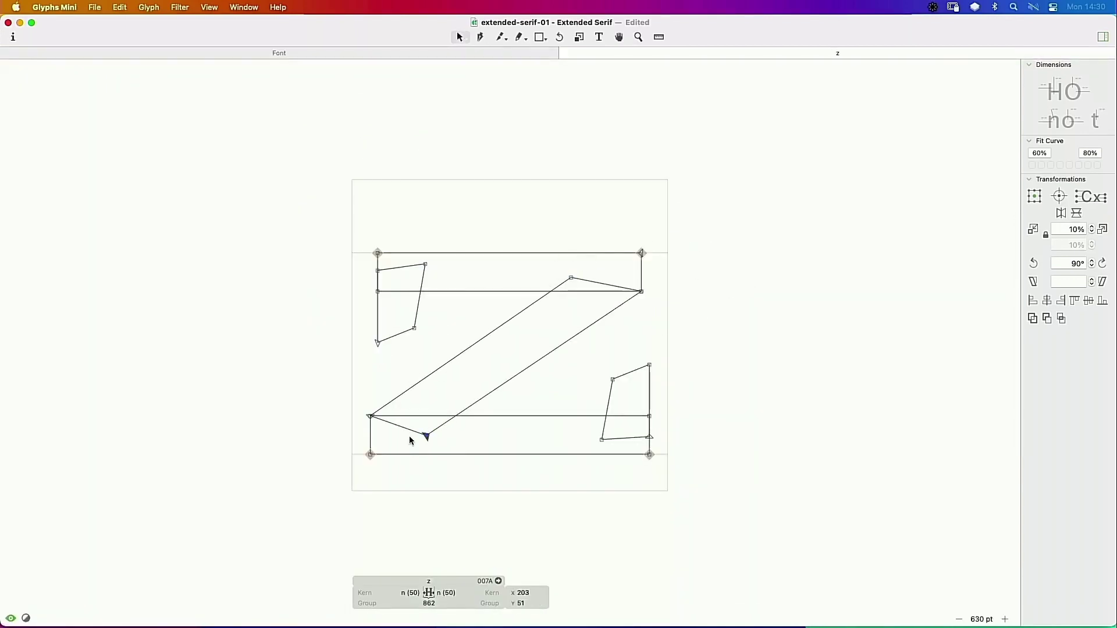
key(t)
click(685, 318)
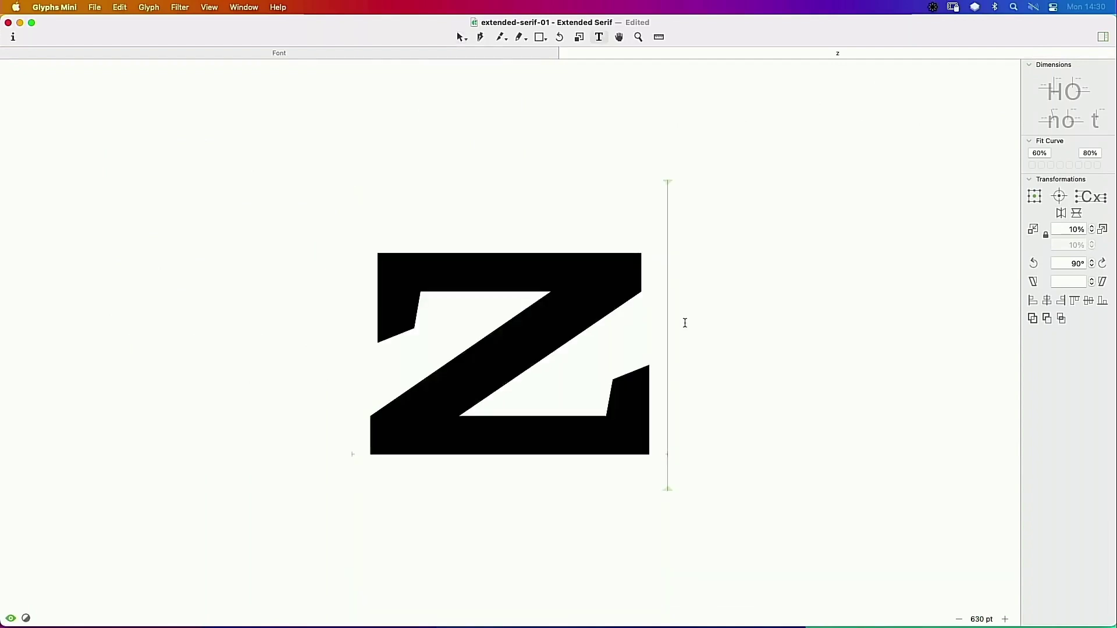
Step: Close the z's edit tab and save the font
key(super+w)
click(665, 275)
key(super+s)
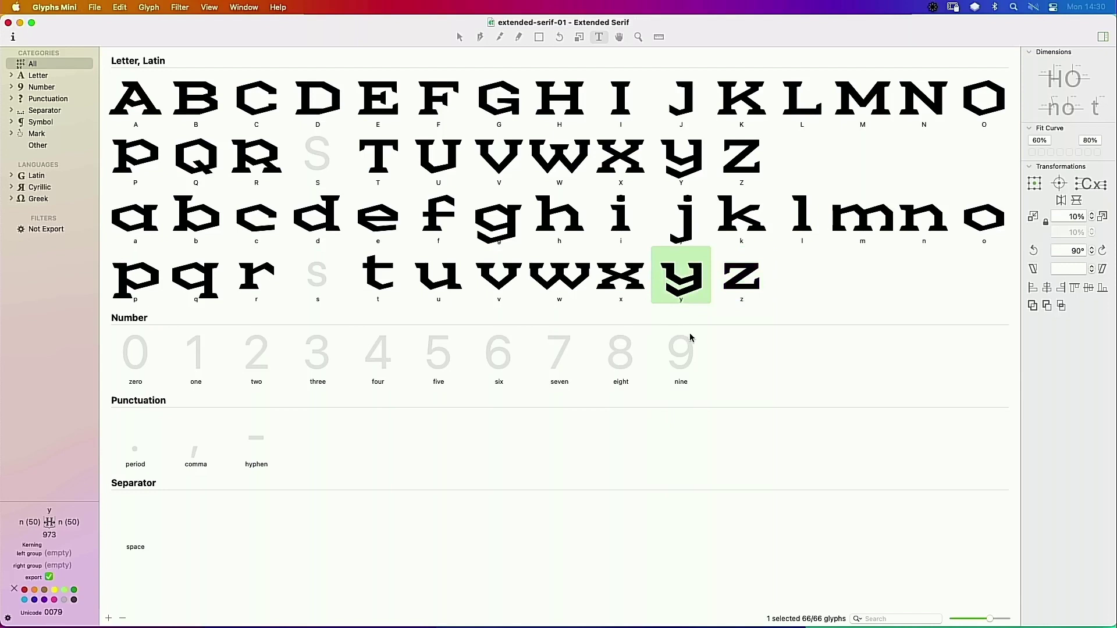
Step: Open the z in a new edit tab and replace the text with the sample word "zit" at 100 pt
key(t)
double_click(754, 283)
text(tz)
key(super+a)
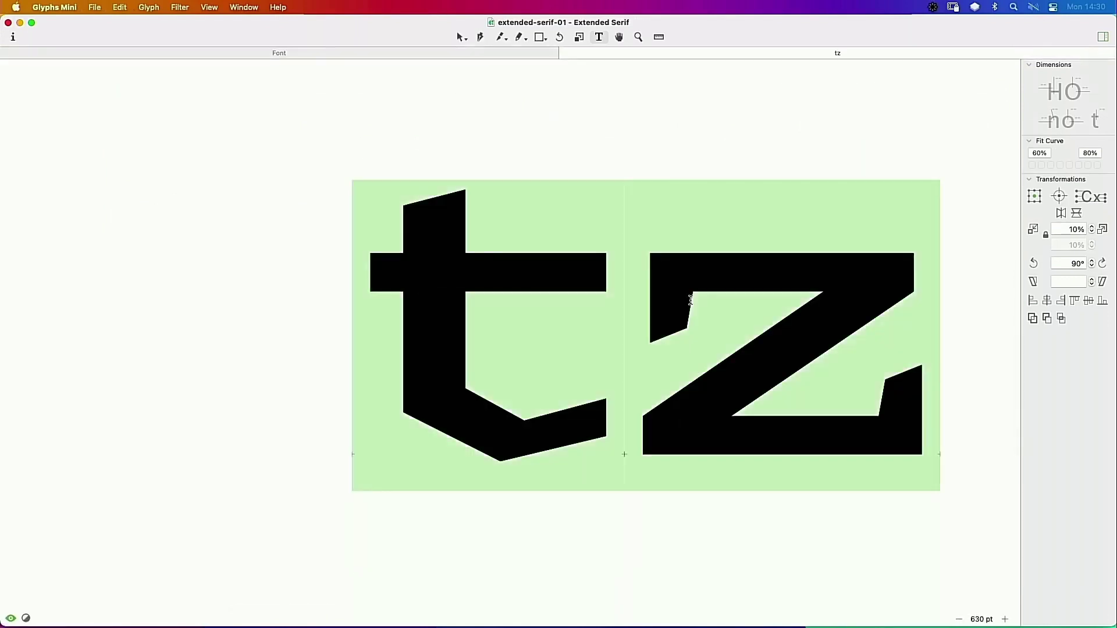
text(zit)
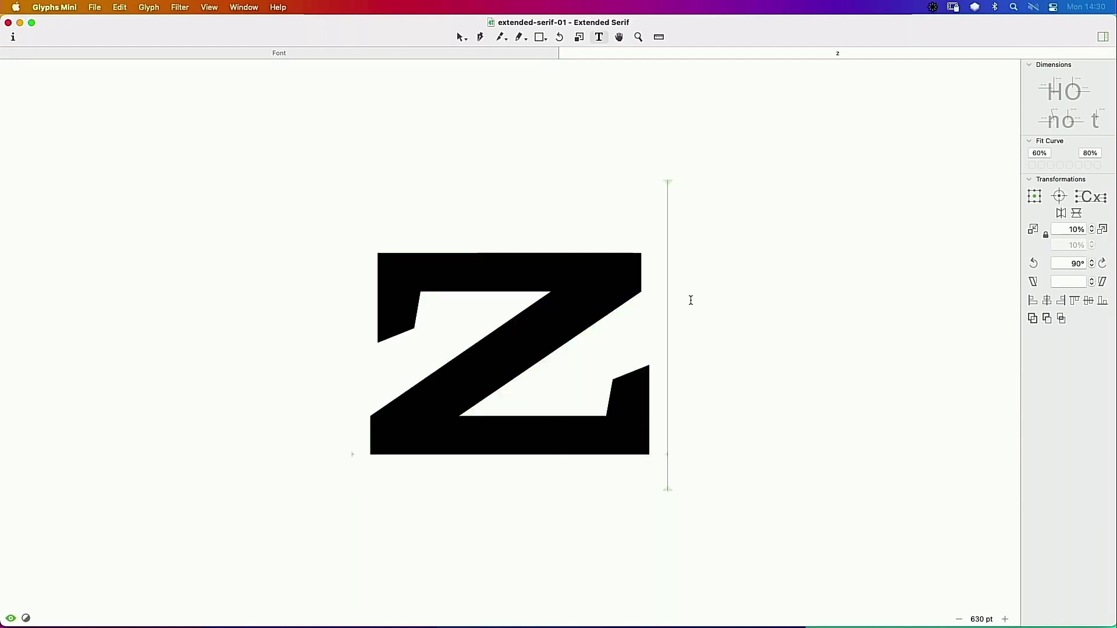
key(super+minus)
key(super+minus)
key(super+minus)
key(Escape)
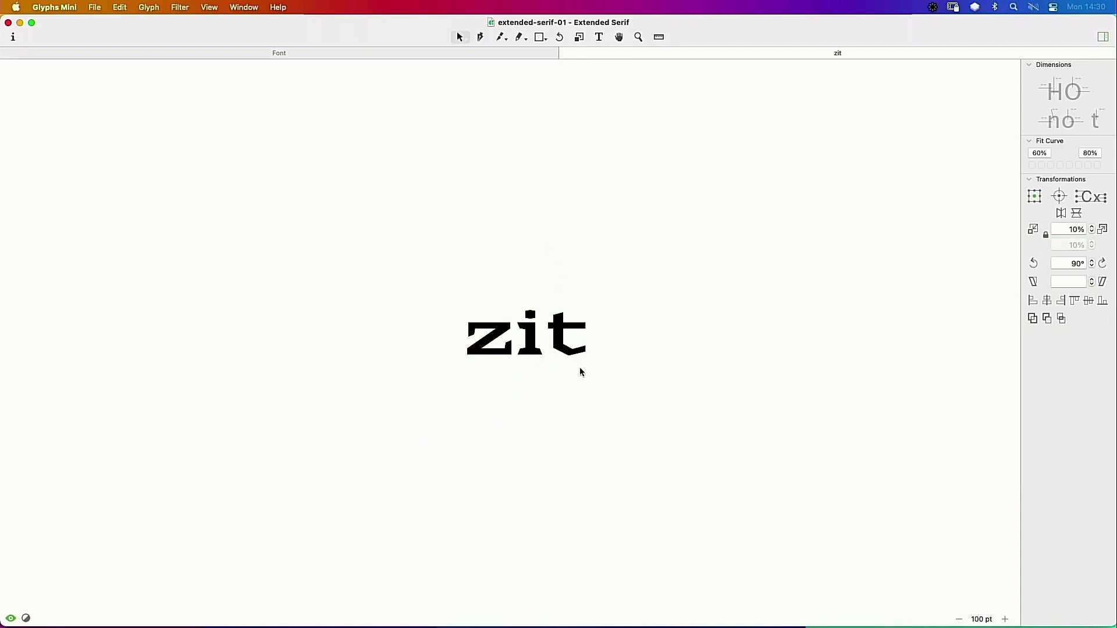
Step: Widen the z by shifting its left-side nodes 10 units left to X 121.5, and reapply its left sidebearing from the n
key(super+space)
drag(607, 295, 404, 392)
double_click(416, 304)
drag(315, 212, 413, 442)
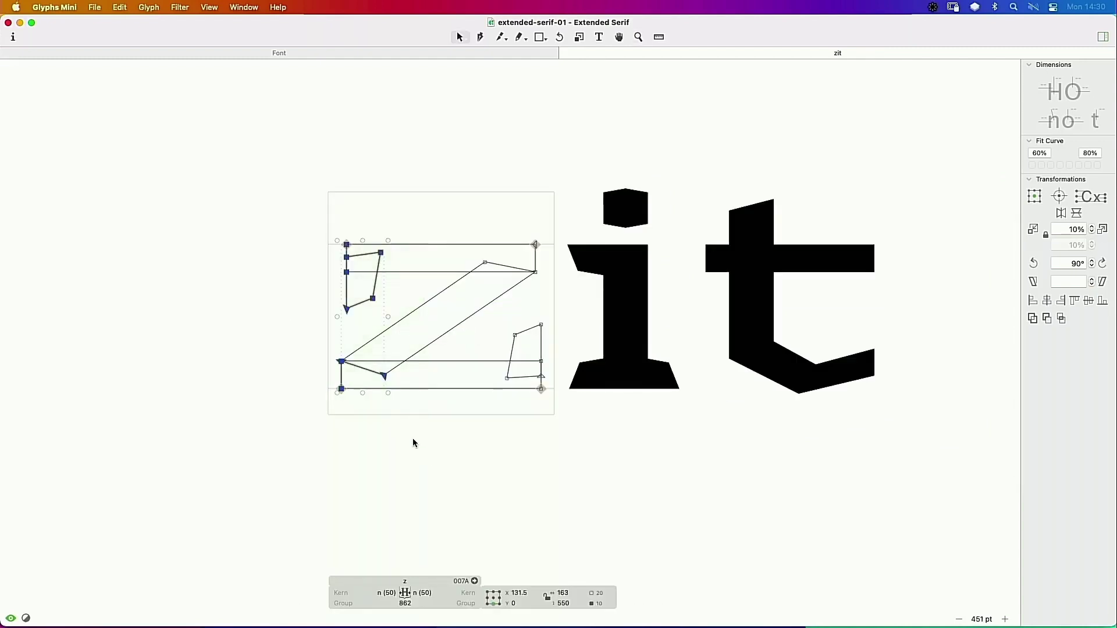
key(shift+Left)
key(space)
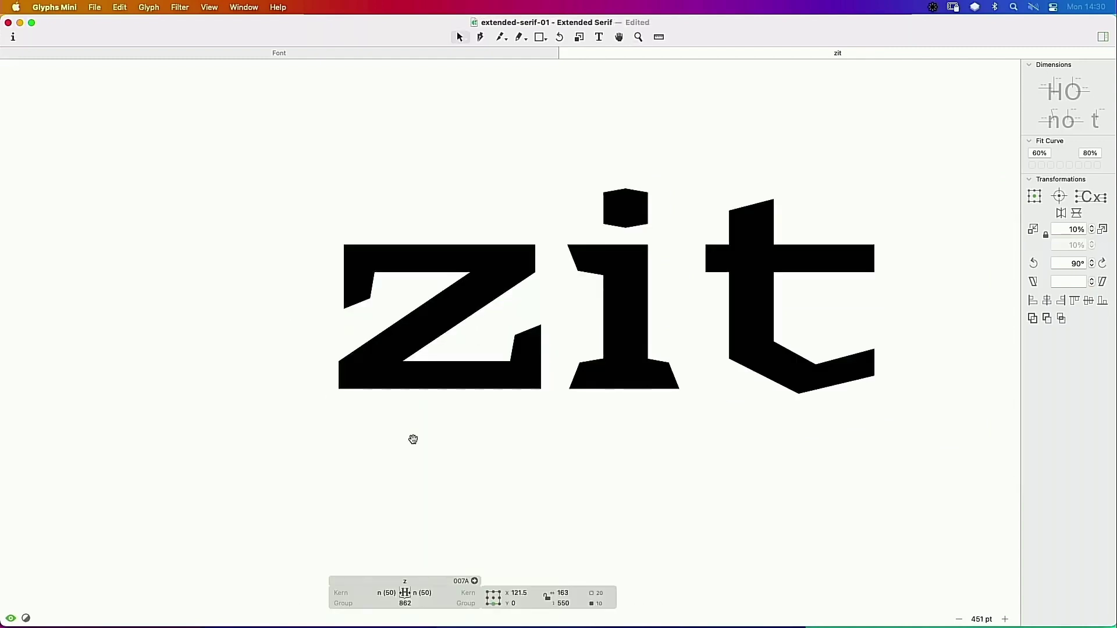
key(shift+Left)
key(shift+Right)
key(shift+Left)
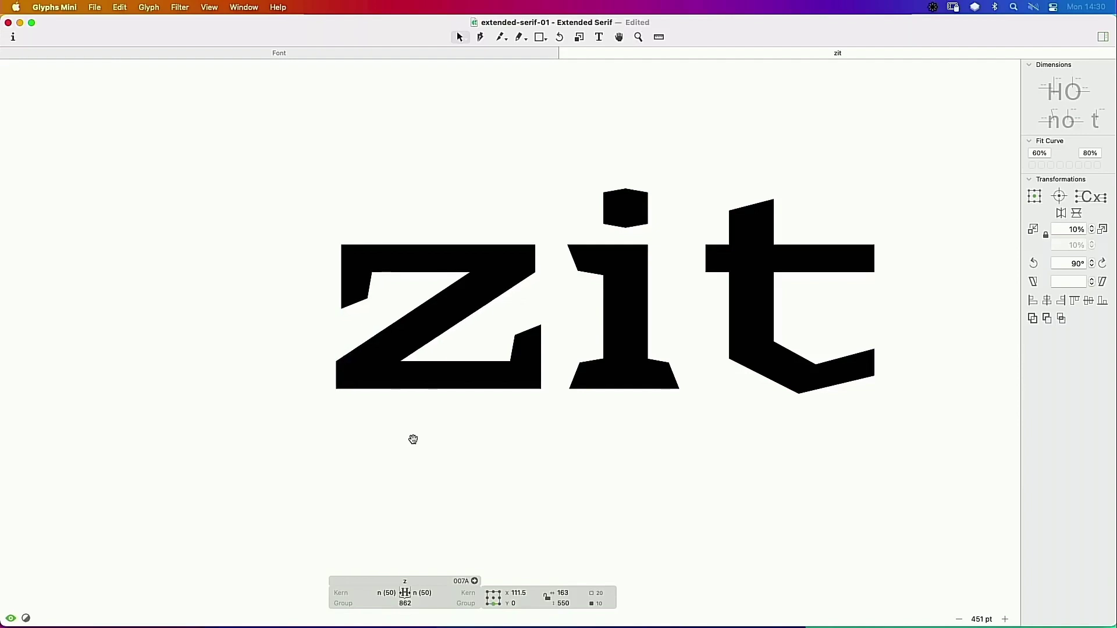
key(space)
key(shift+Right)
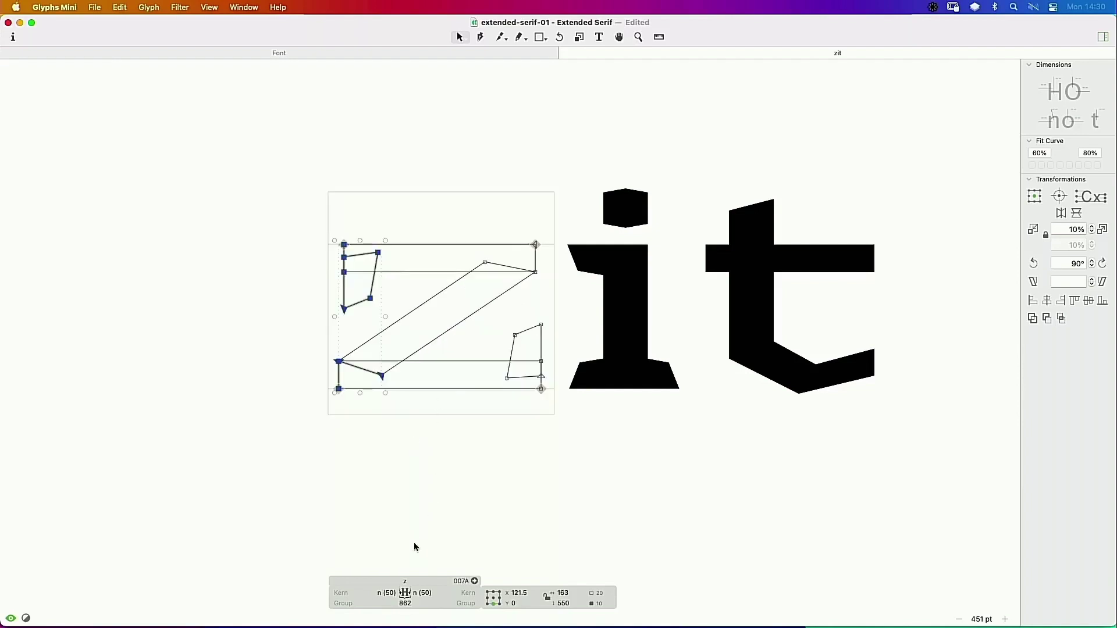
click(380, 593)
key(Return)
Step: Check the widened z in "zit" at 100 pt, and close the sample tab with the font saved
key(super+minus)
key(super+minus)
key(super+minus)
key(super+minus)
key(t)
click(631, 356)
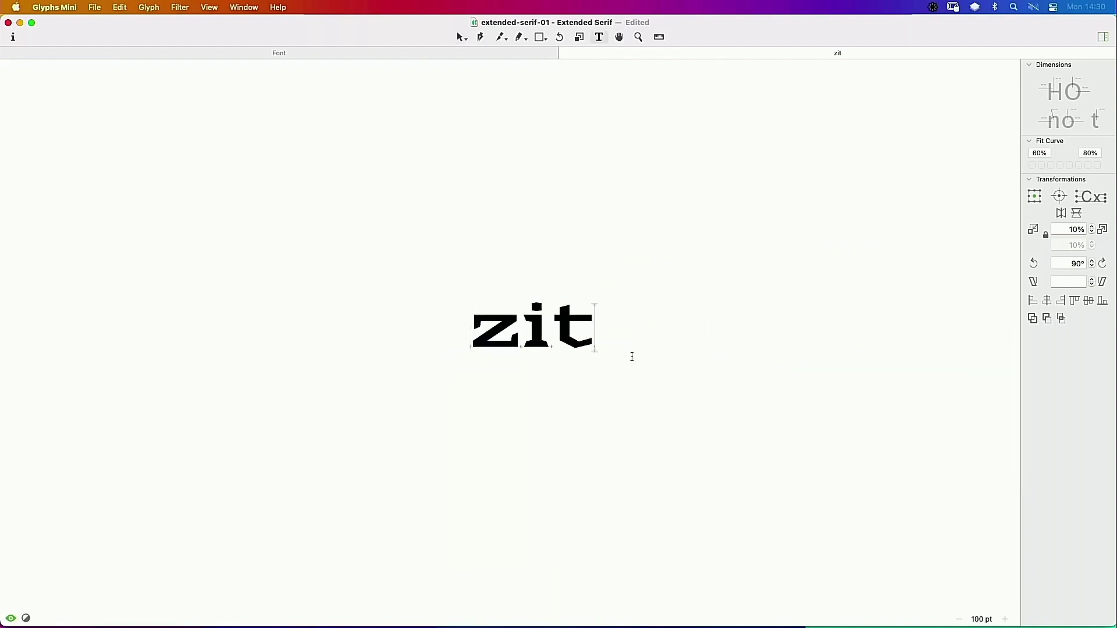
key(super+w)
key(super+s)
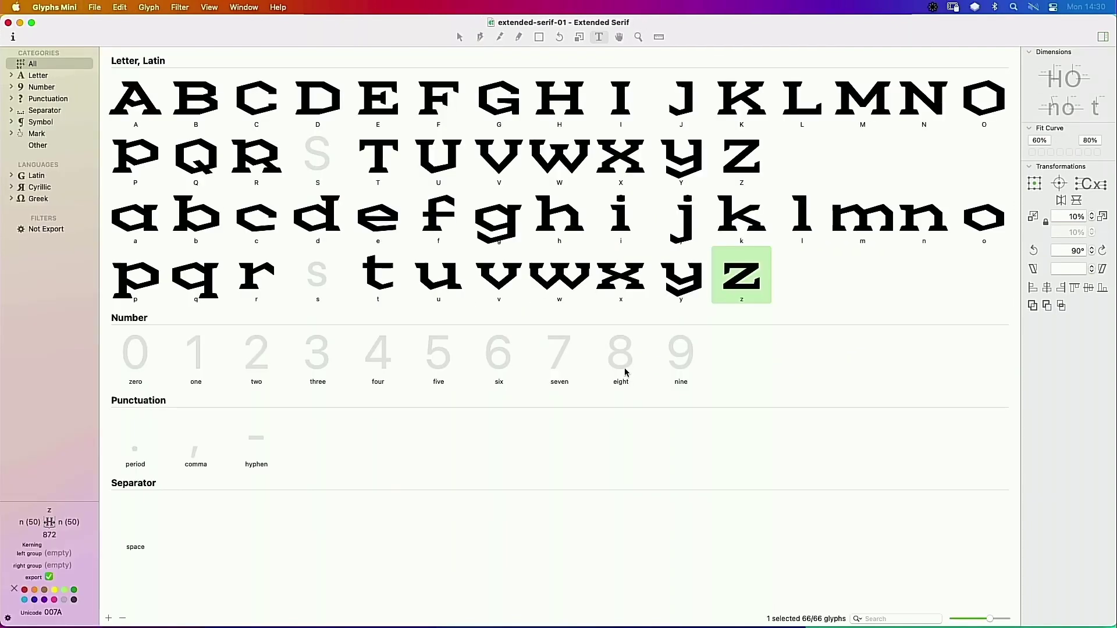